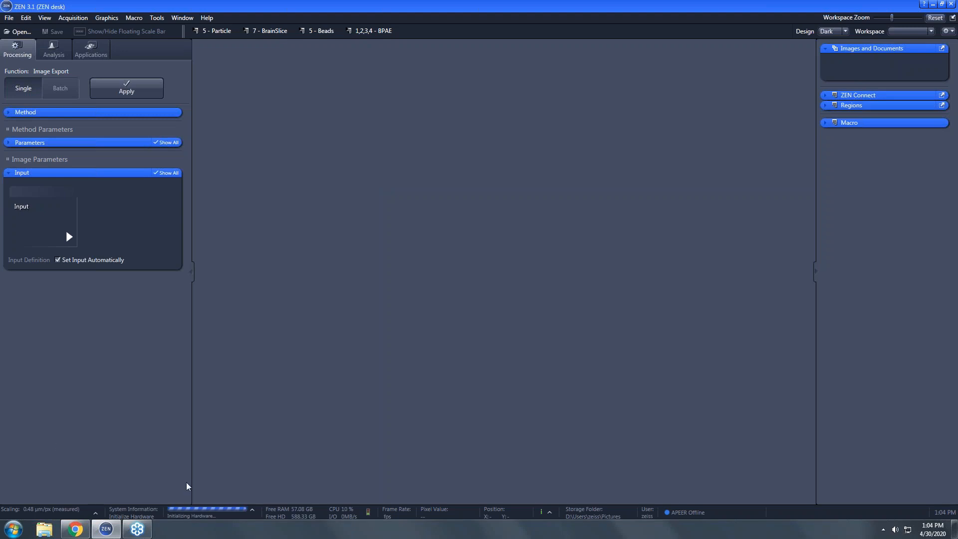
# Load the 1,2,3,4 - BPAE image and draw a rectangular selection region about 2150 by 1840 px over the lower-middle cells.
pyautogui.click(379, 32)
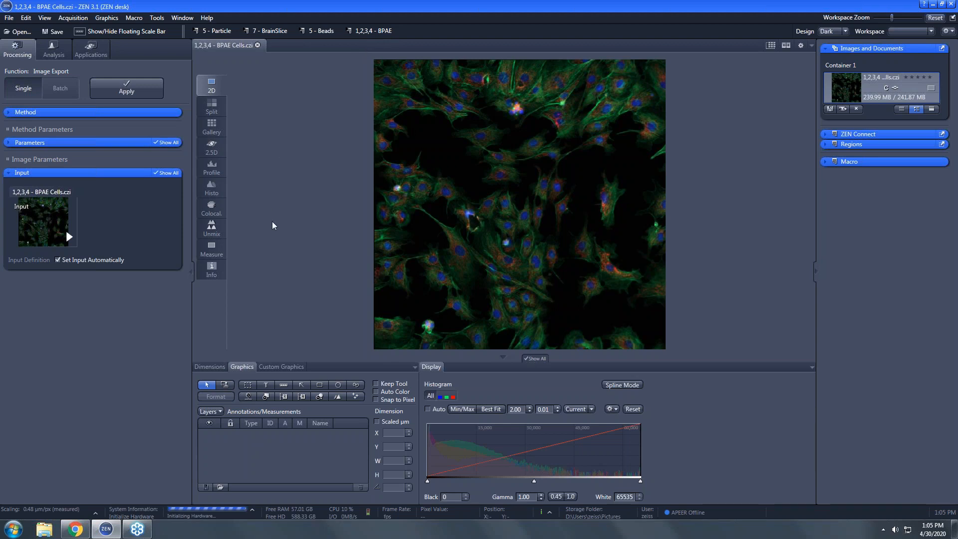
pyautogui.click(248, 386)
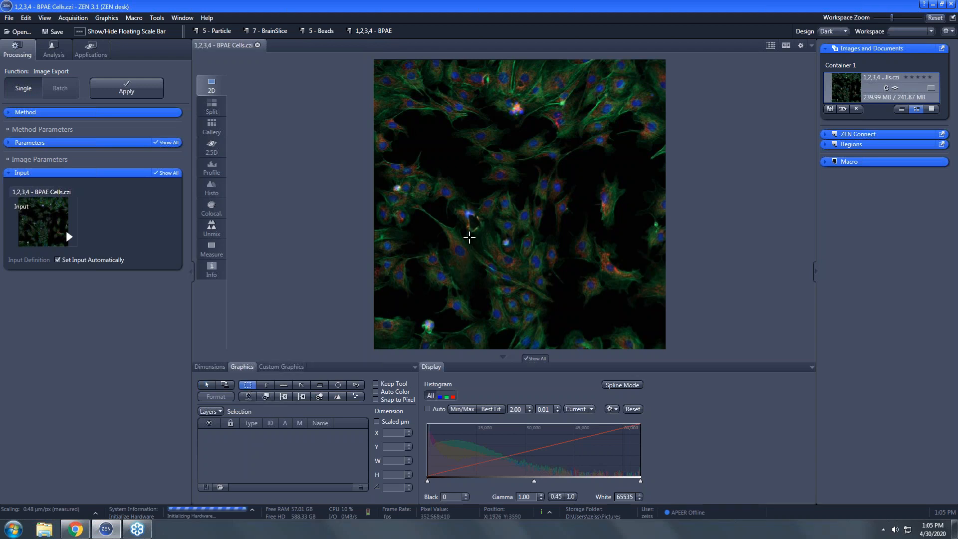
pyautogui.moveTo(467, 234); pyautogui.dragTo(575, 326)
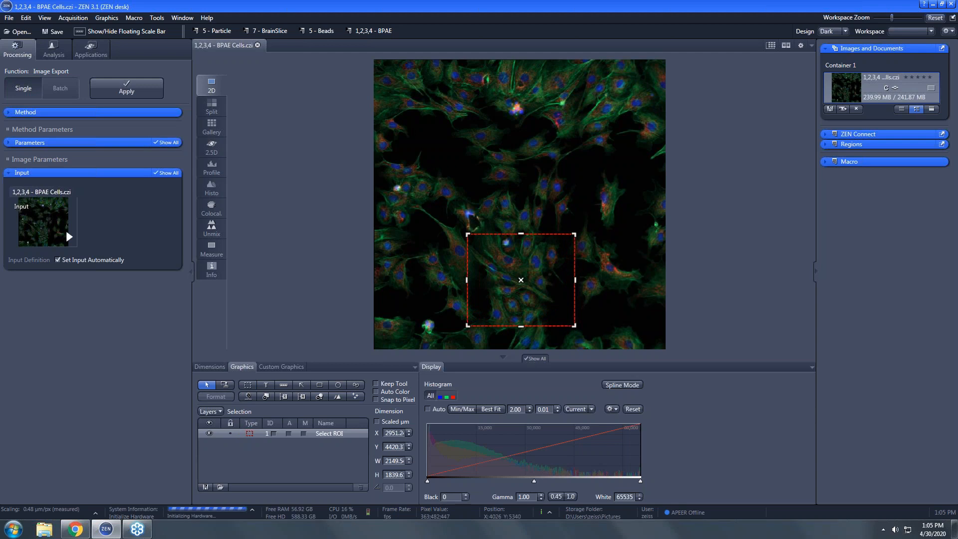
# Set the selection region's width to 2200 and height to 2000, and create a subset image from it.
pyautogui.click(532, 359)
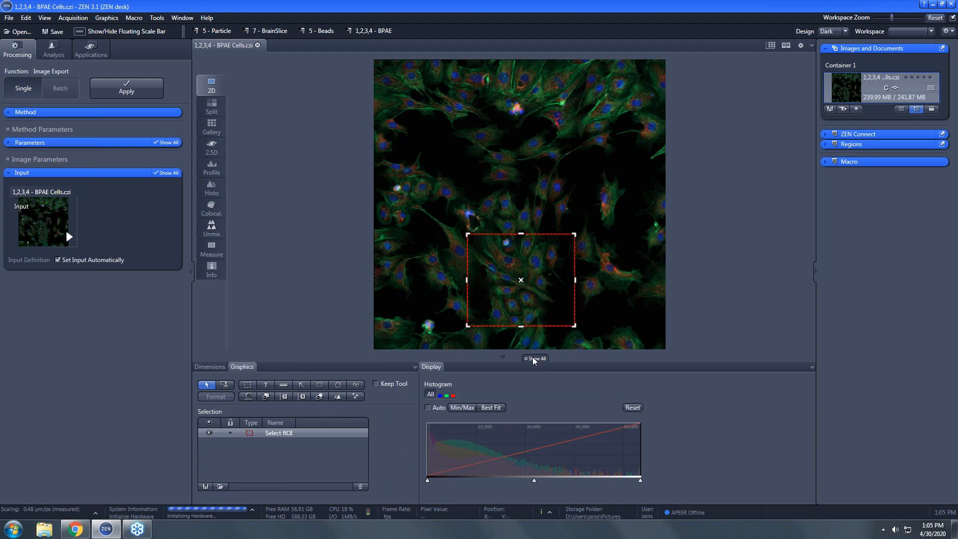
pyautogui.click(533, 359)
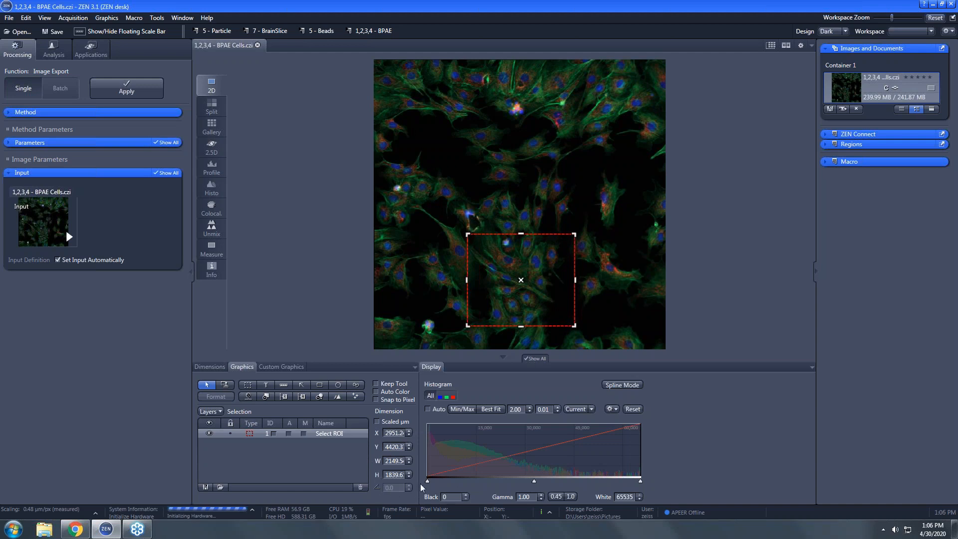
pyautogui.doubleClick(393, 461)
pyautogui.write('2200')
pyautogui.press('Return')
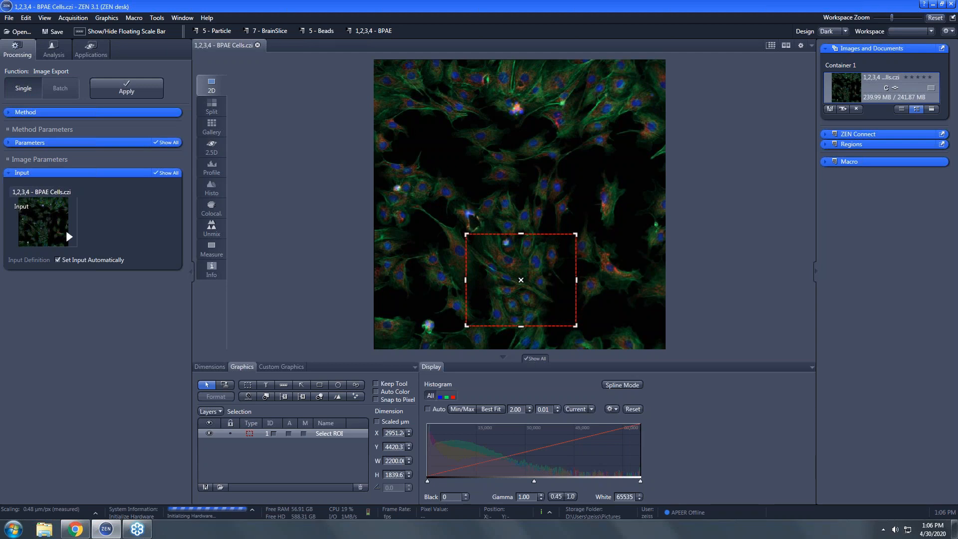
pyautogui.doubleClick(393, 475)
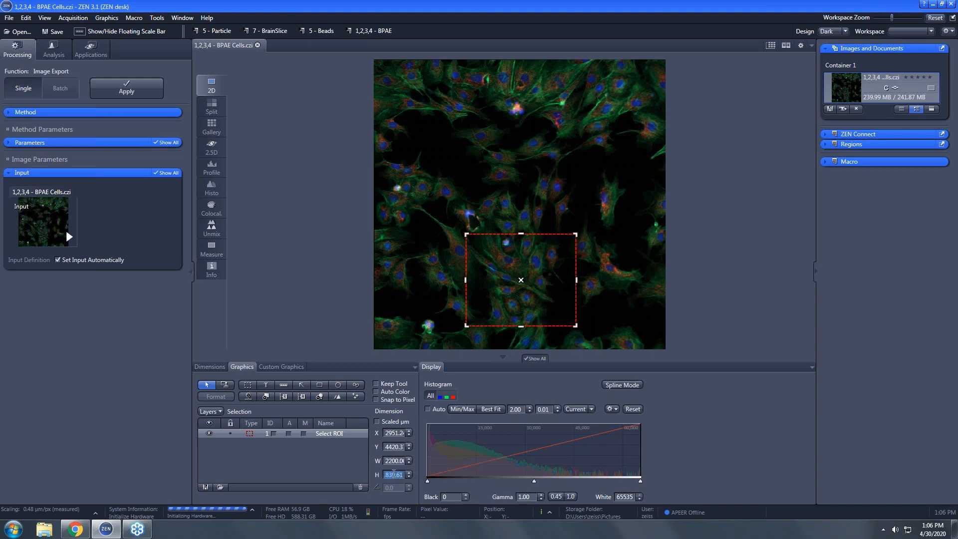
pyautogui.write('2000')
pyautogui.press('Return')
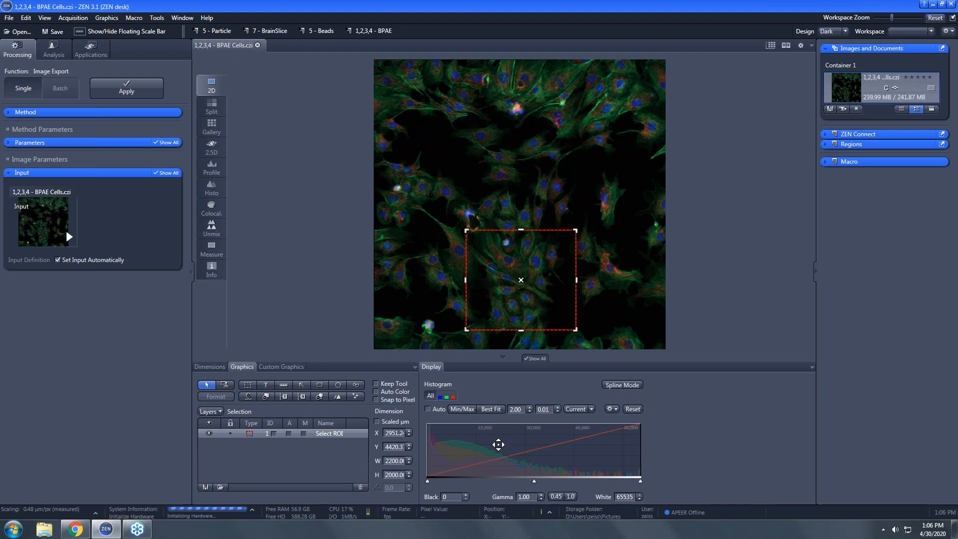
pyautogui.rightClick(532, 303)
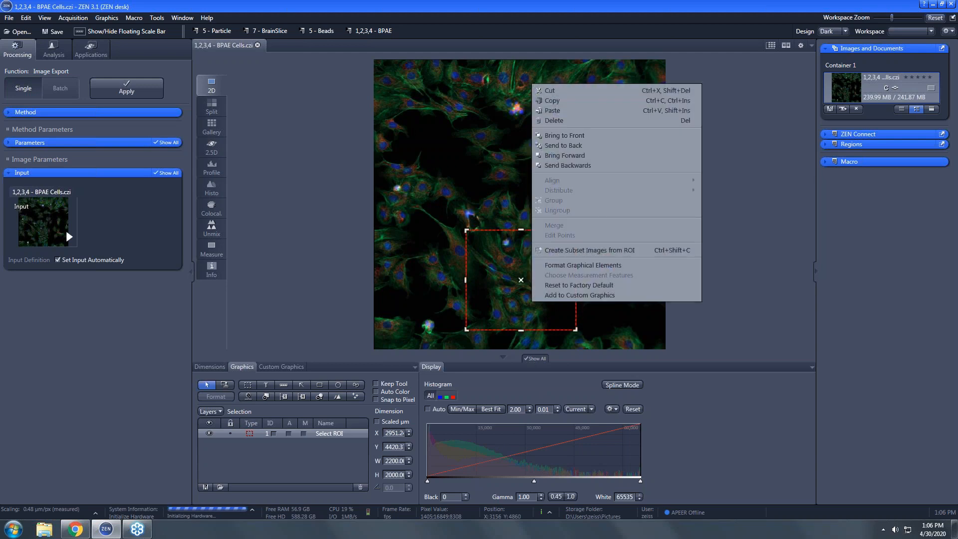
pyautogui.click(585, 250)
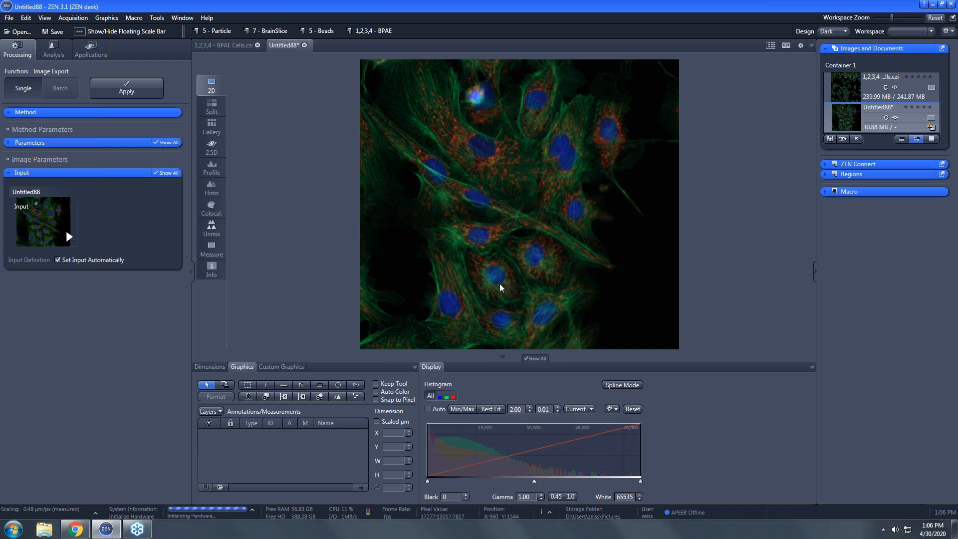
# Return to the original BPAE image and draw a selection region about 2400 px wide over the image's upper-right cells.
pyautogui.click(229, 44)
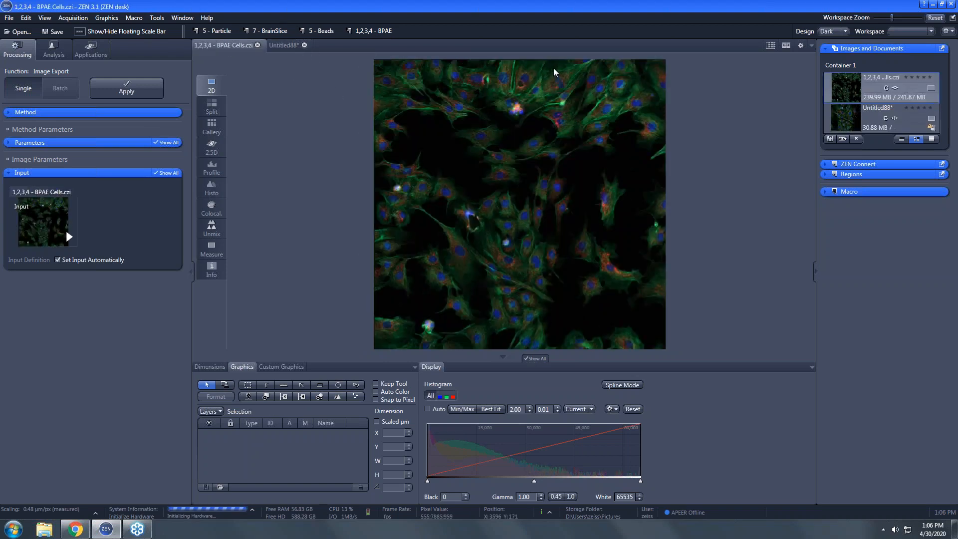
pyautogui.moveTo(545, 66); pyautogui.dragTo(613, 151)
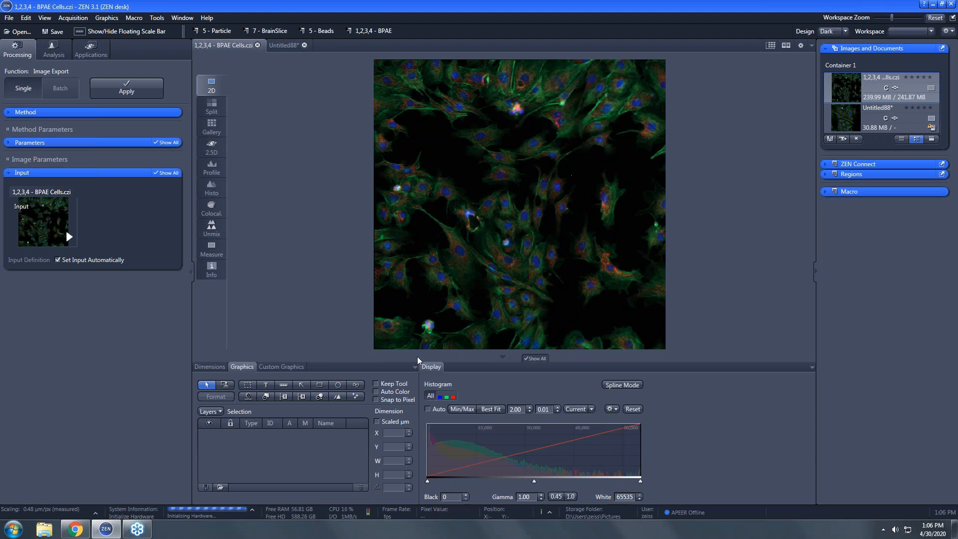
pyautogui.click(248, 387)
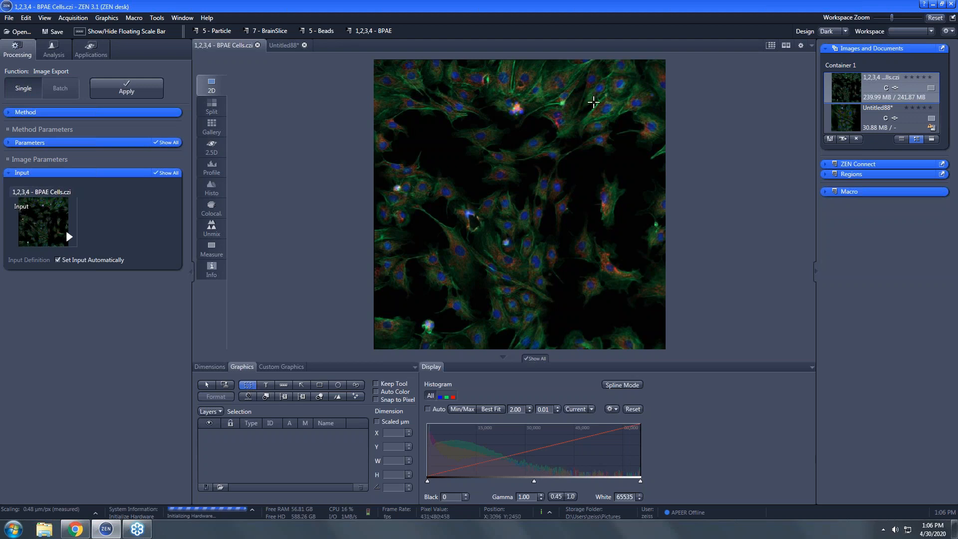
pyautogui.moveTo(535, 69); pyautogui.dragTo(655, 161)
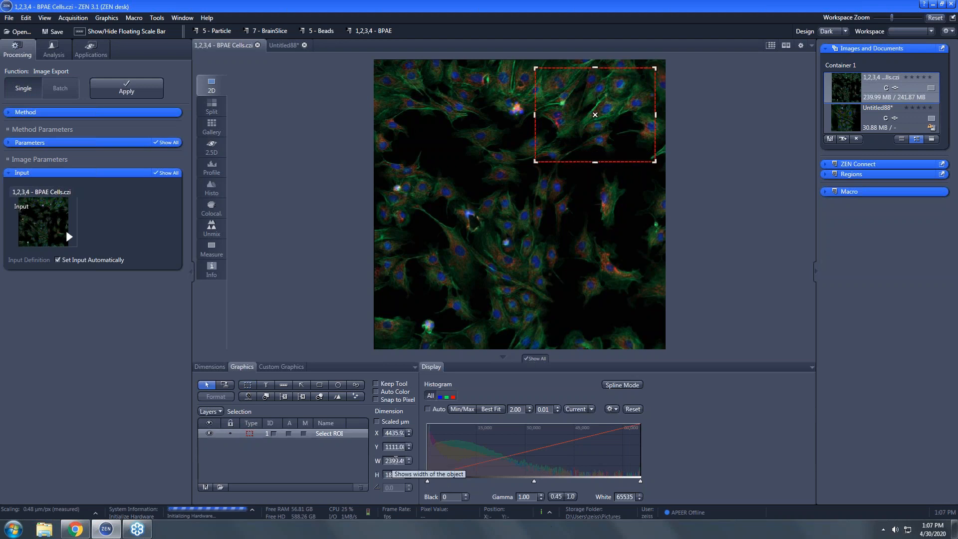
# Set the upper-right selection region's width to 2200 and height to 2000.
pyautogui.doubleClick(396, 460)
pyautogui.write('2200')
pyautogui.doubleClick(394, 475)
pyautogui.write('2000')
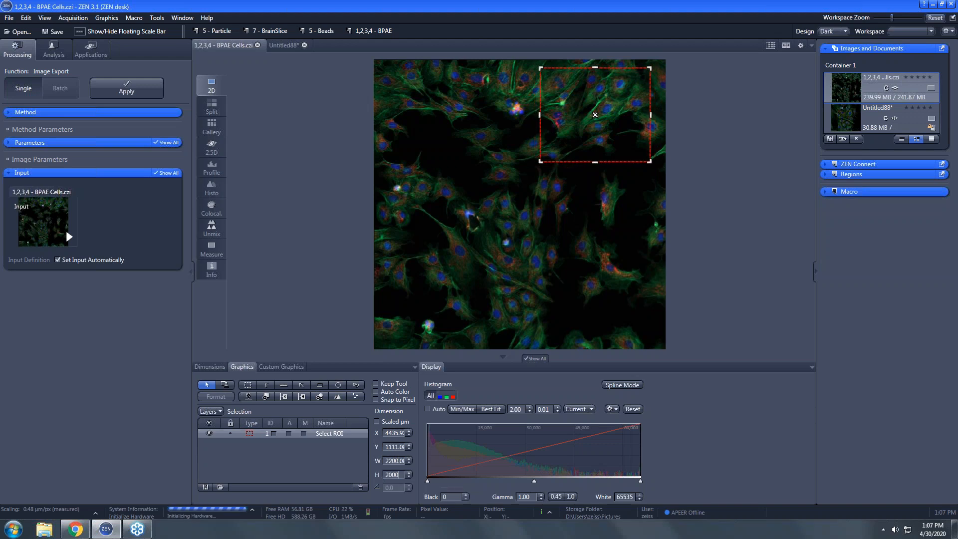
pyautogui.press('Return')
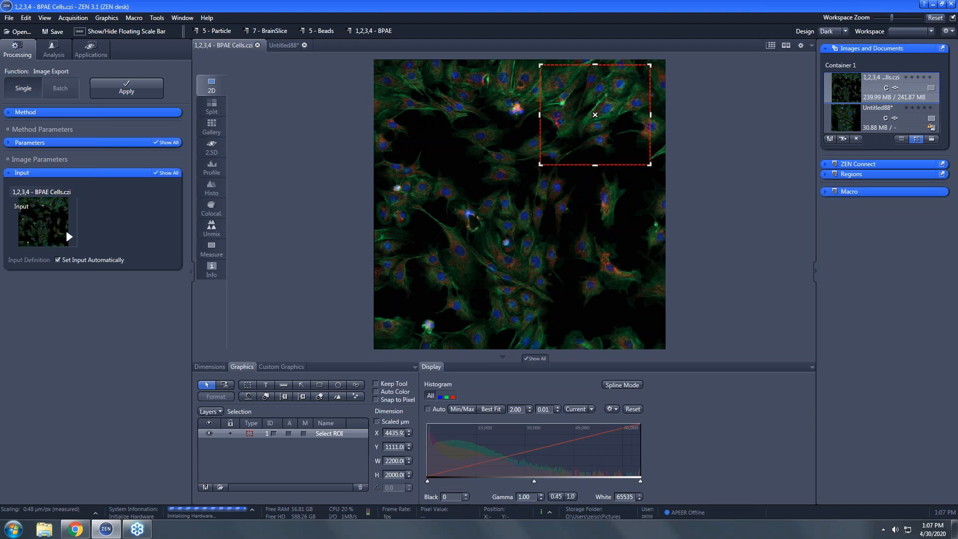
# Duplicate the selection region and move the copy over the cells in the image's upper-left corner.
pyautogui.rightClick(352, 433)
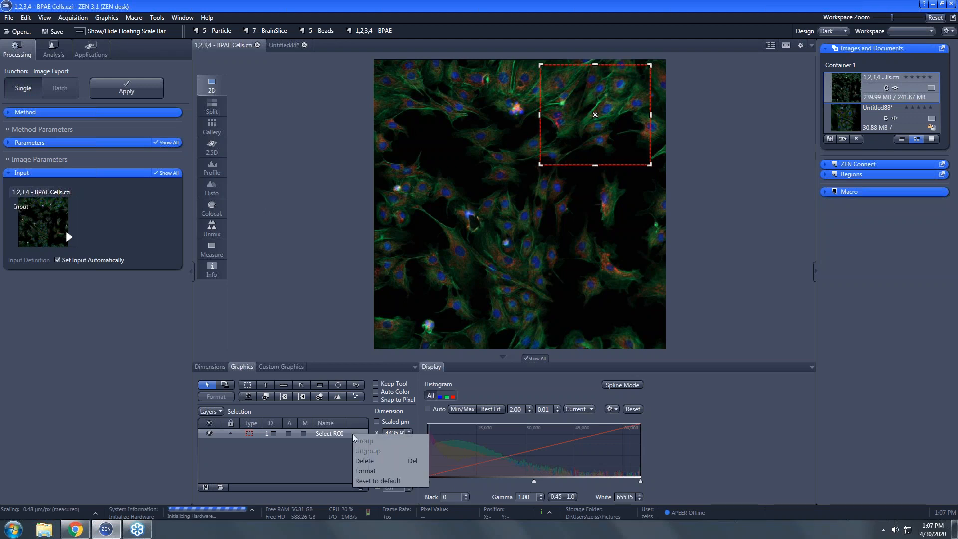
pyautogui.click(321, 456)
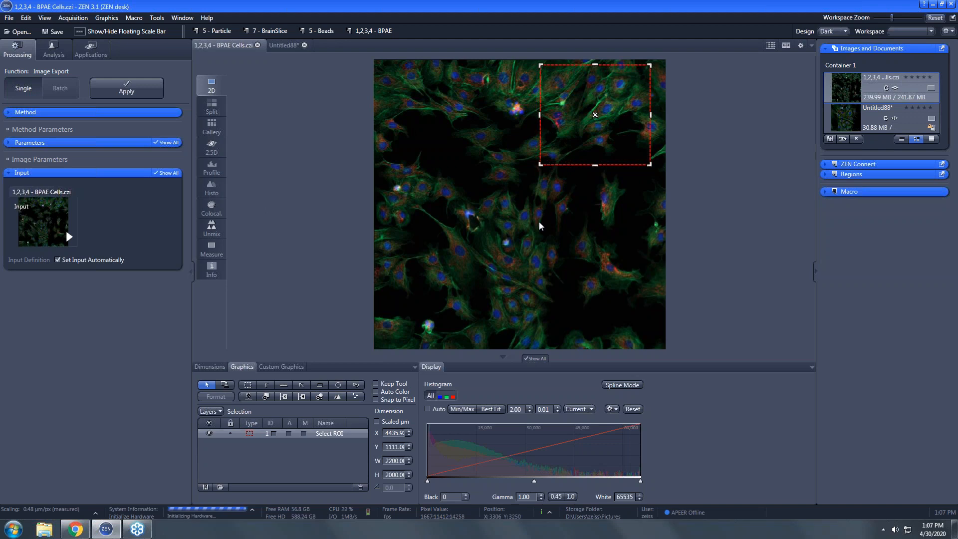
pyautogui.hotkey('ctrl', 'v')
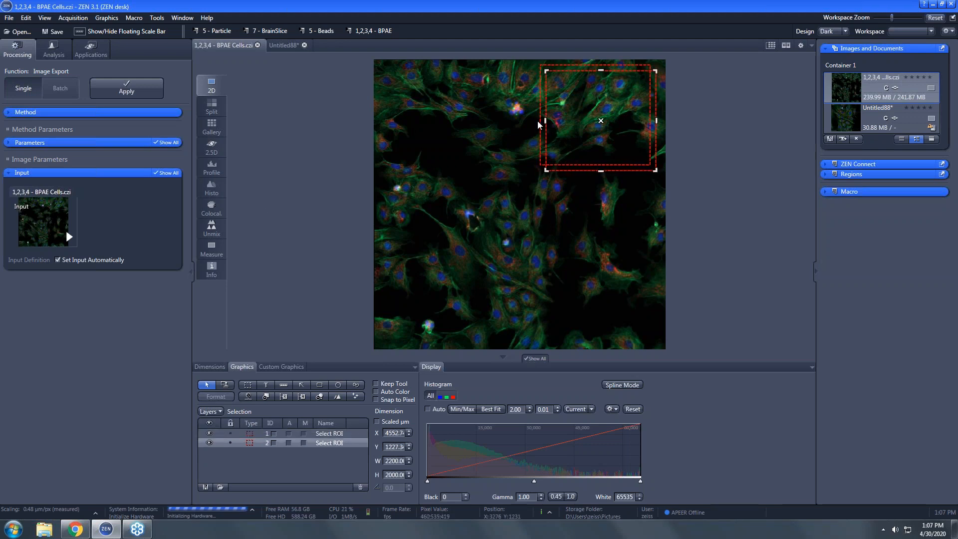
pyautogui.moveTo(557, 164); pyautogui.dragTo(389, 158)
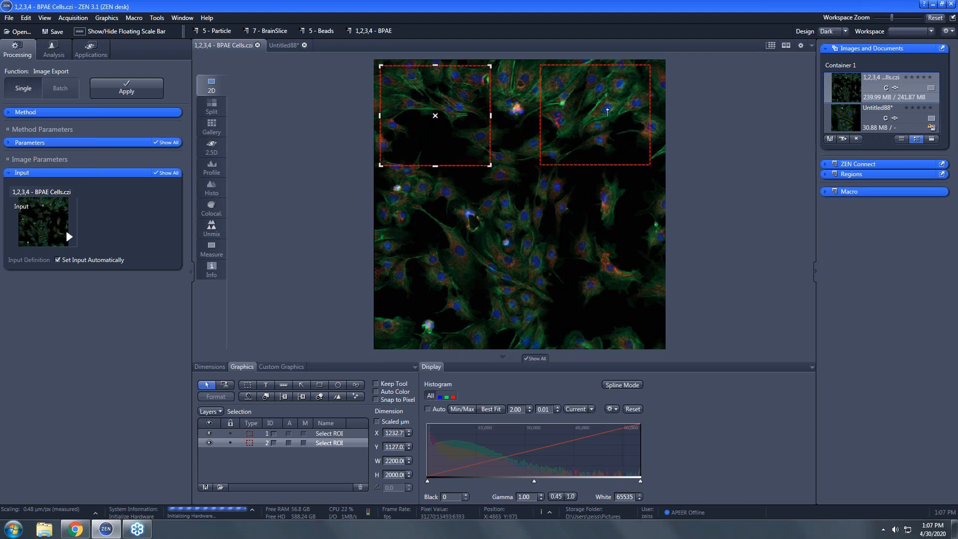
# Create separate subset images from the upper-right region and the upper-left region of the BPAE image.
pyautogui.click(607, 109)
pyautogui.rightClick(607, 109)
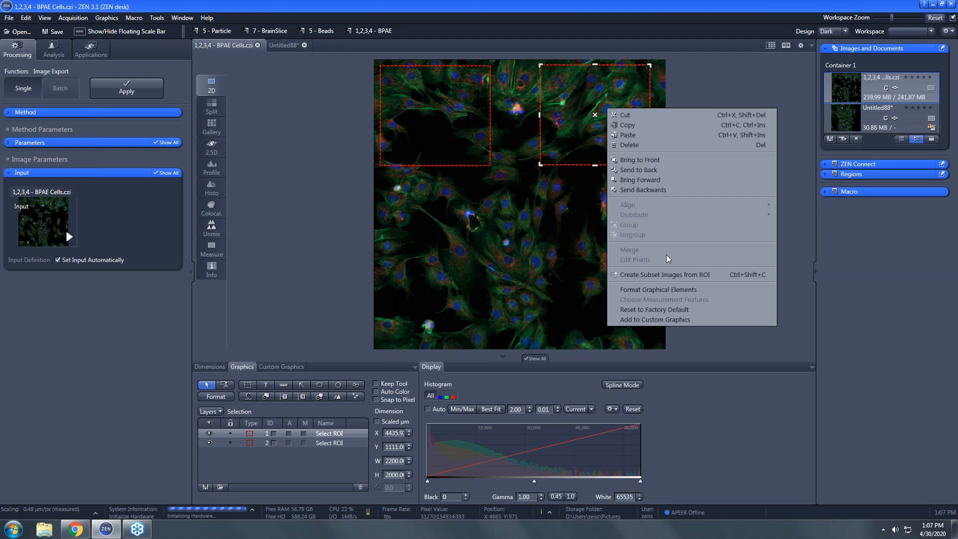
pyautogui.click(672, 275)
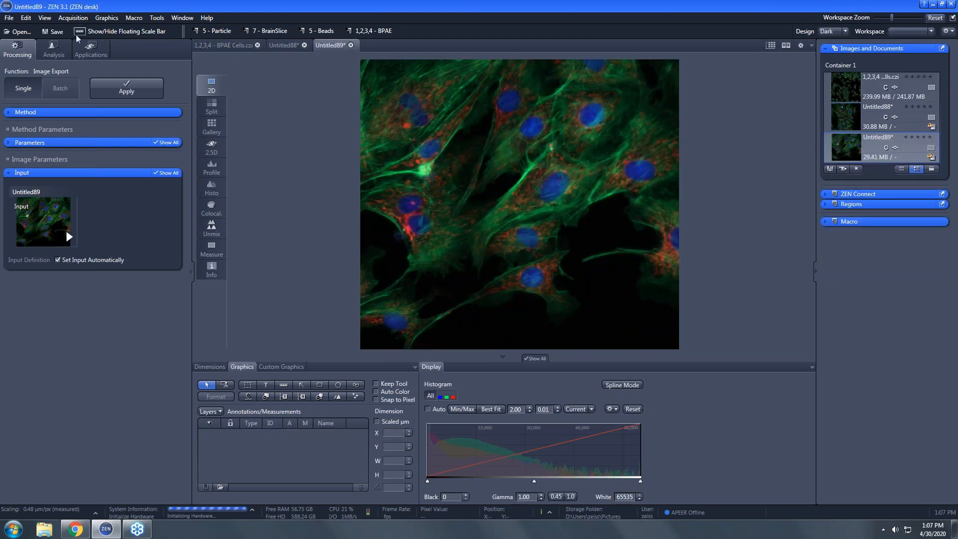
pyautogui.click(232, 45)
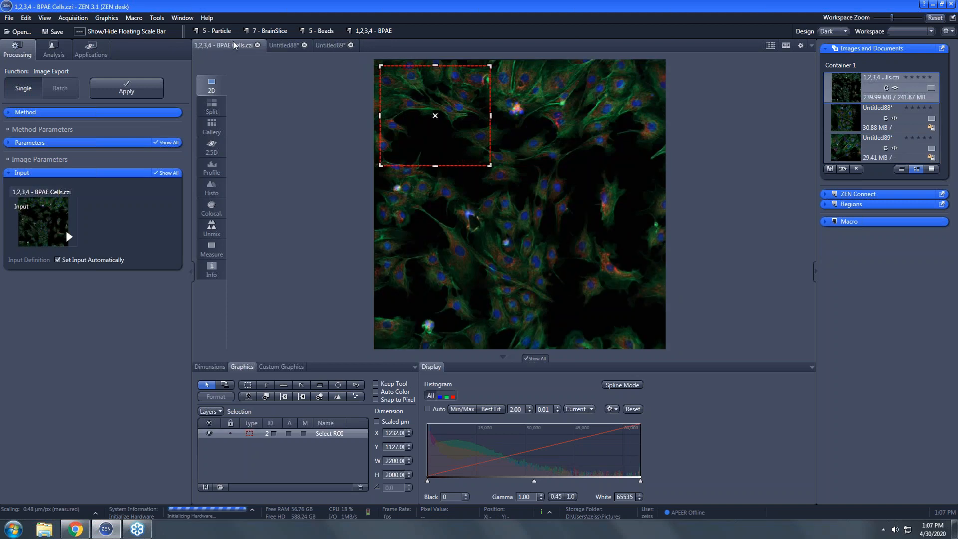
pyautogui.rightClick(423, 86)
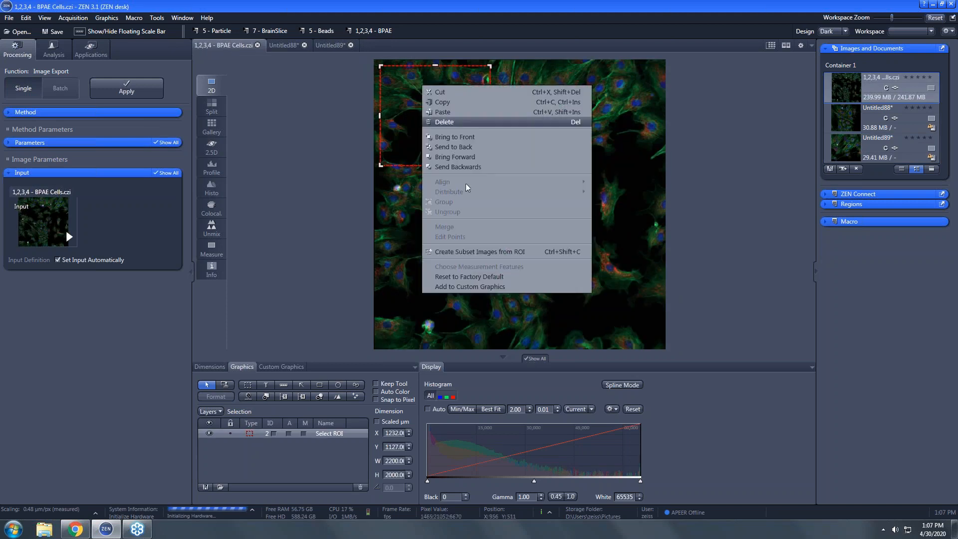
pyautogui.click(481, 248)
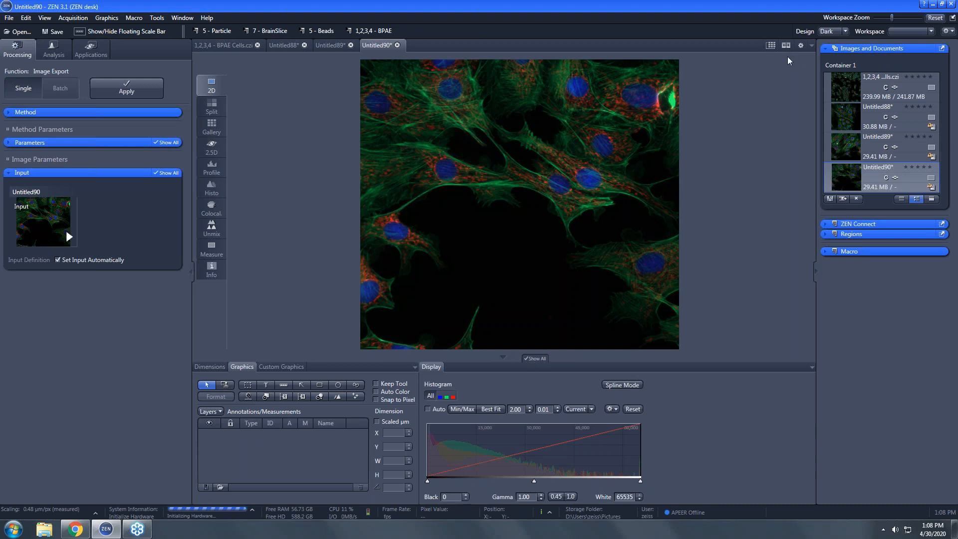
# Create a split multi-image view arranged in 3 columns and 2 rows.
pyautogui.click(786, 45)
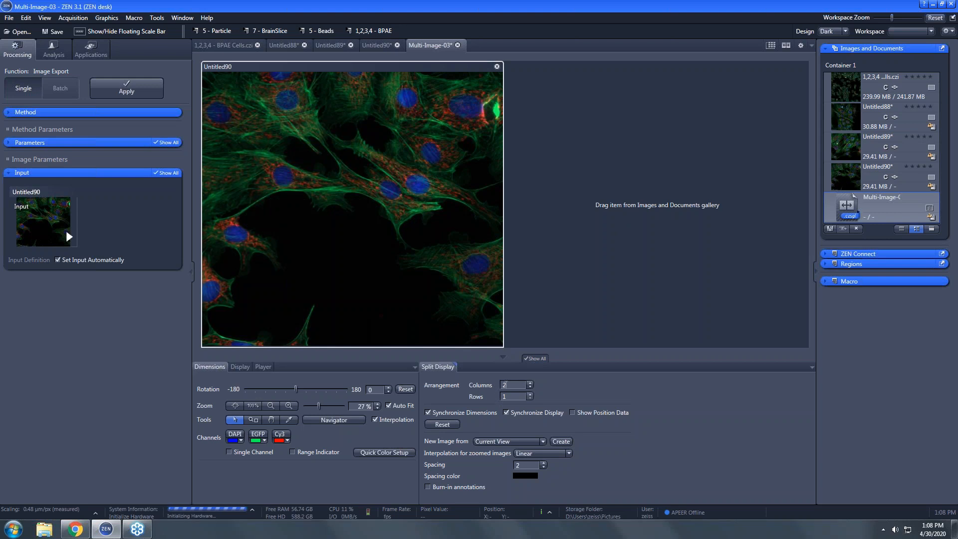
pyautogui.click(530, 383)
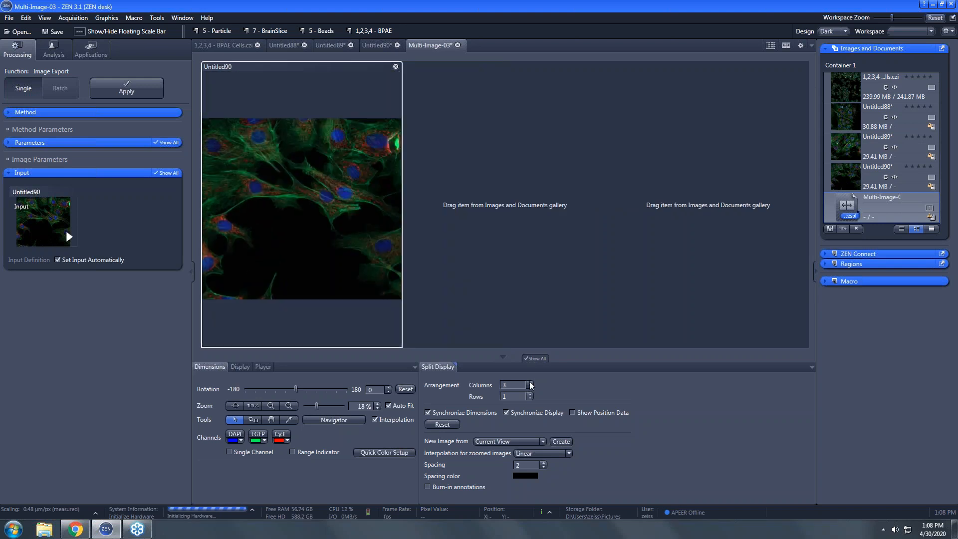
pyautogui.click(529, 393)
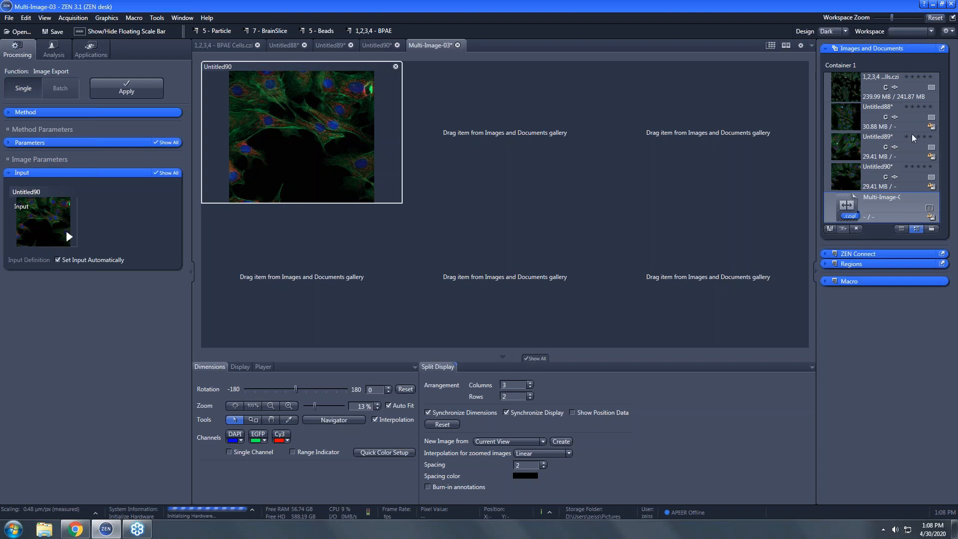
# Place the Untitled89 image in the second cell and Untitled88 in the third cell of the multi-image view's first row.
pyautogui.click(848, 144)
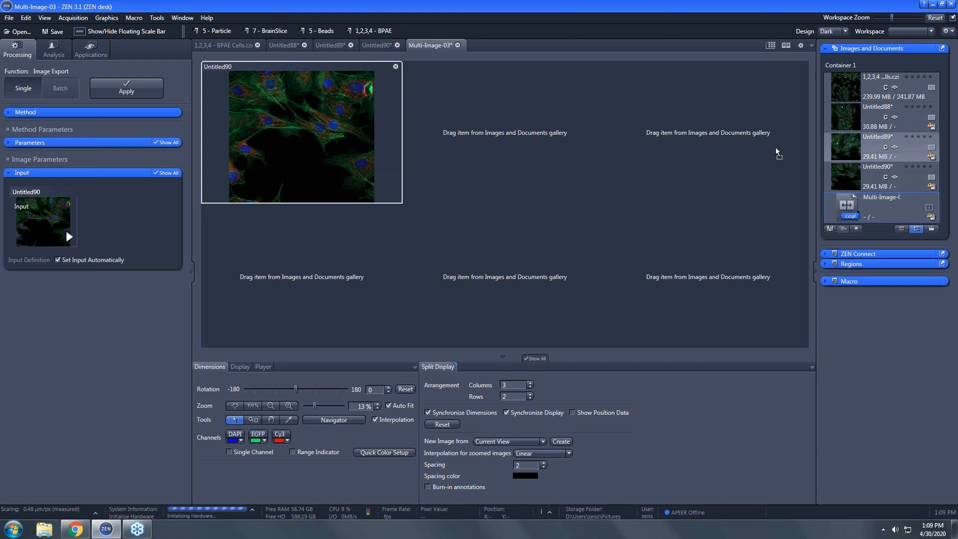
pyautogui.moveTo(680, 144); pyautogui.dragTo(581, 139)
pyautogui.moveTo(517, 138); pyautogui.dragTo(517, 139)
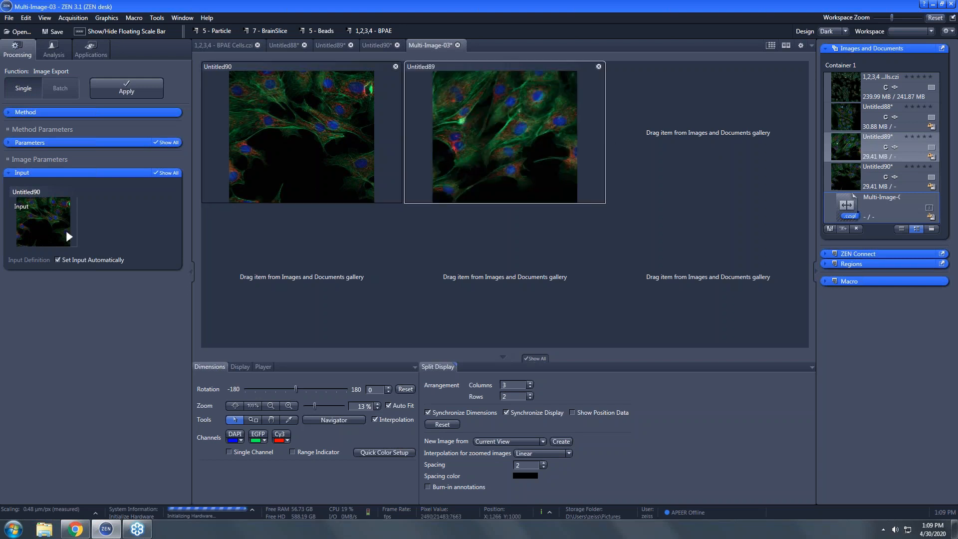
pyautogui.click(850, 120)
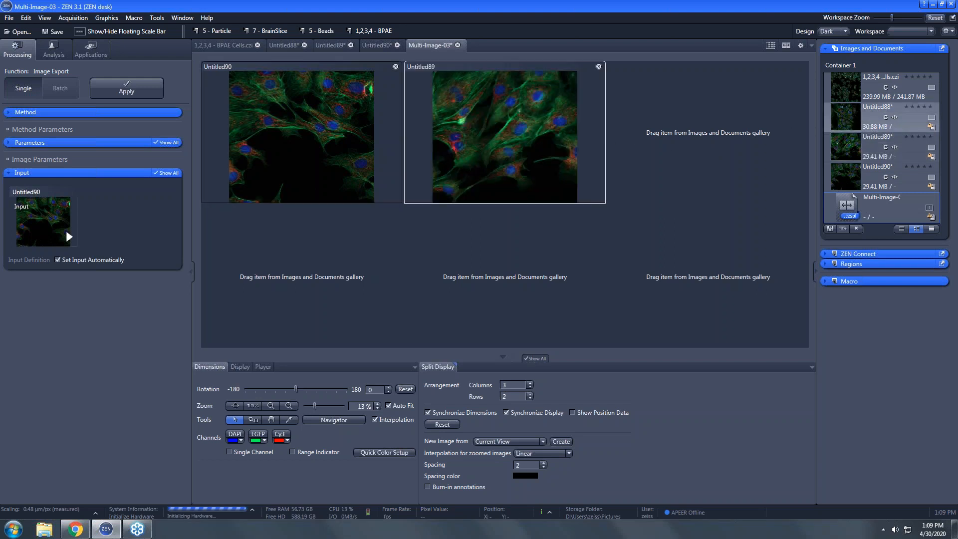
pyautogui.moveTo(693, 138); pyautogui.dragTo(694, 138)
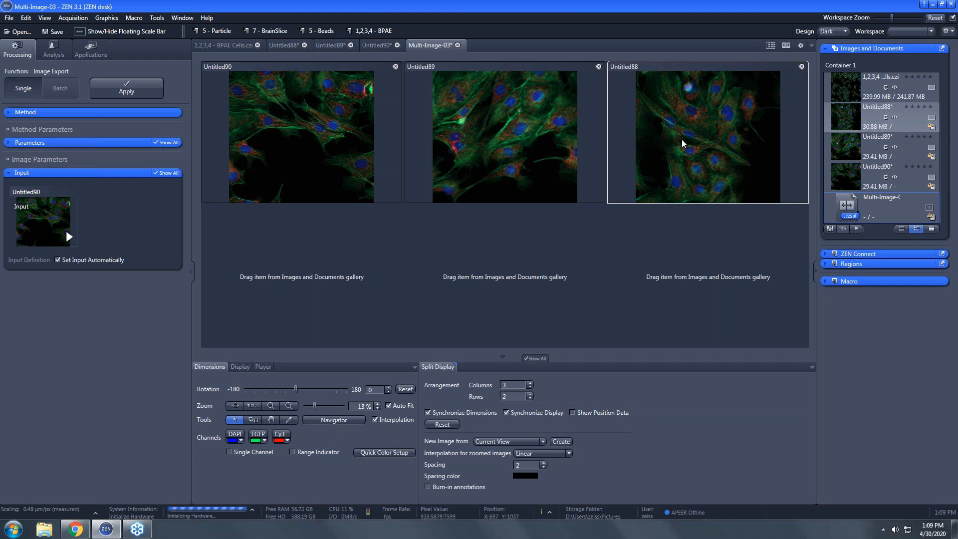
# Zoom the synchronized images in and out to compare cell details across the three subsets.
pyautogui.scroll(5, 683, 142)
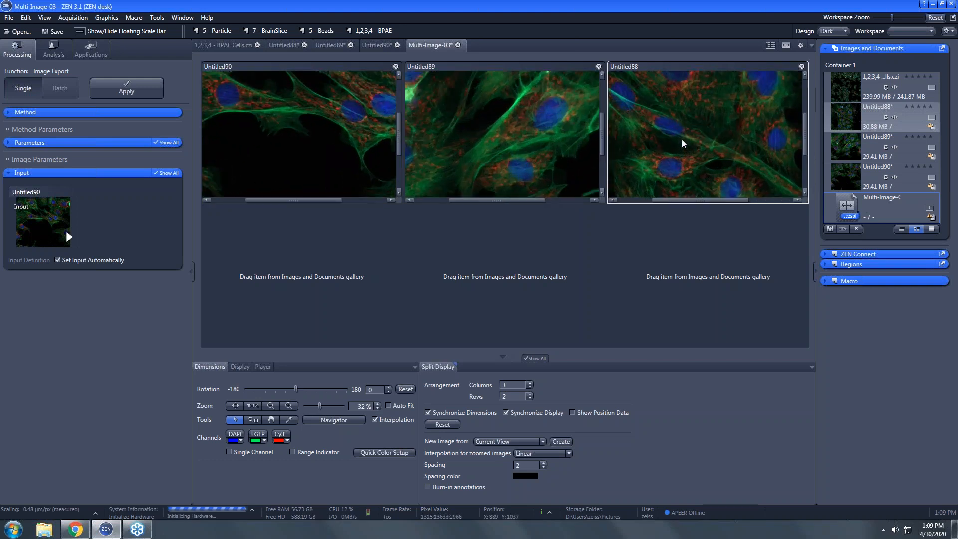
pyautogui.scroll(-5, 682, 141)
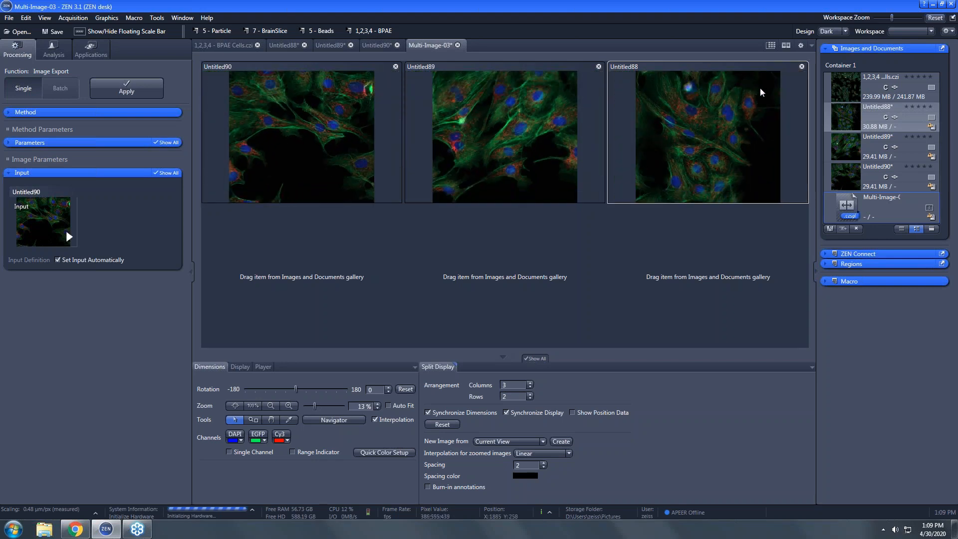
pyautogui.scroll(8, 714, 83)
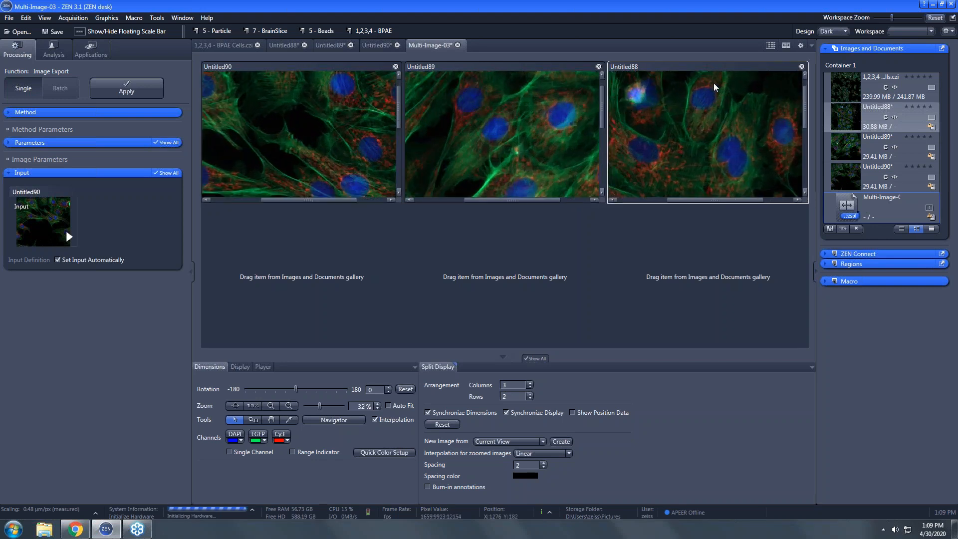
# Apply Best Fit histogram scaling to the synchronized images in the multi-image view.
pyautogui.scroll(-3, 713, 83)
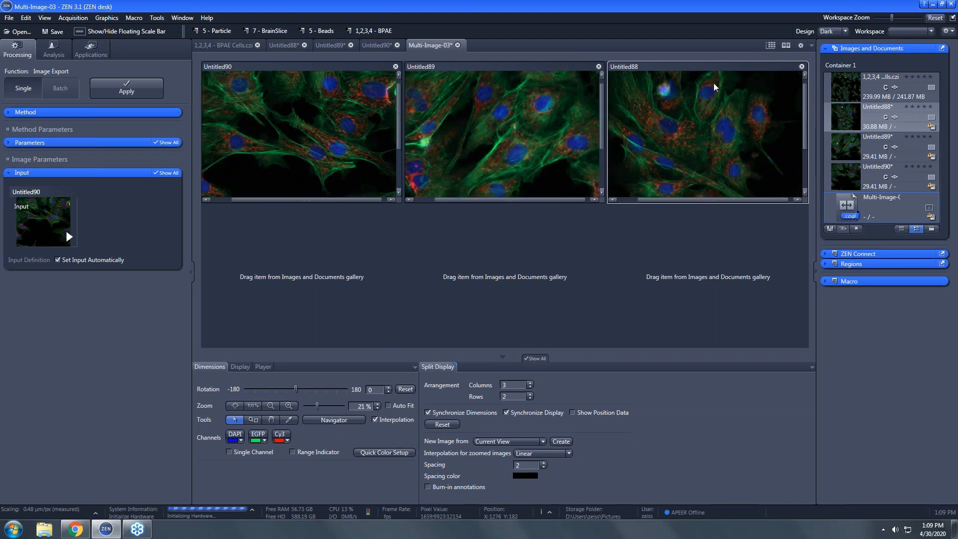
pyautogui.scroll(-1, 714, 83)
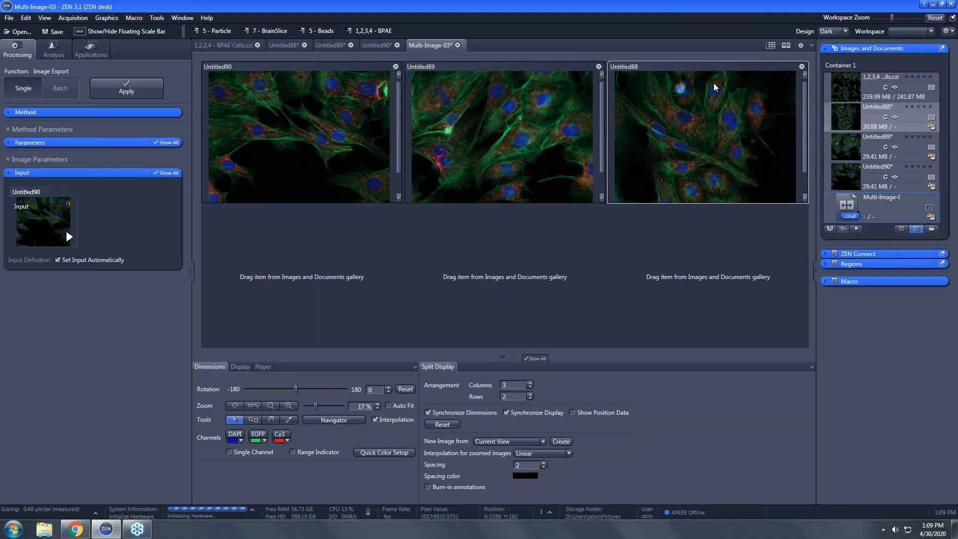
pyautogui.click(242, 367)
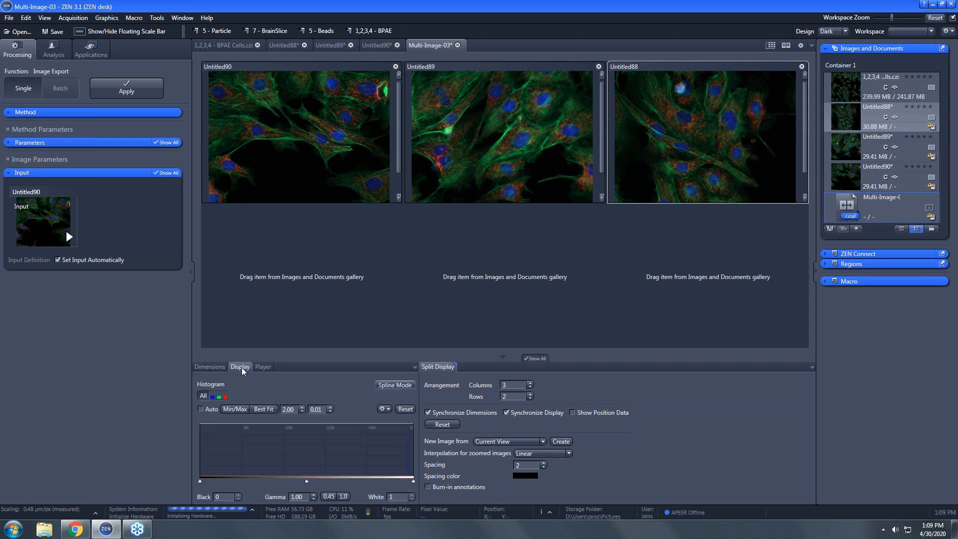
pyautogui.click(262, 410)
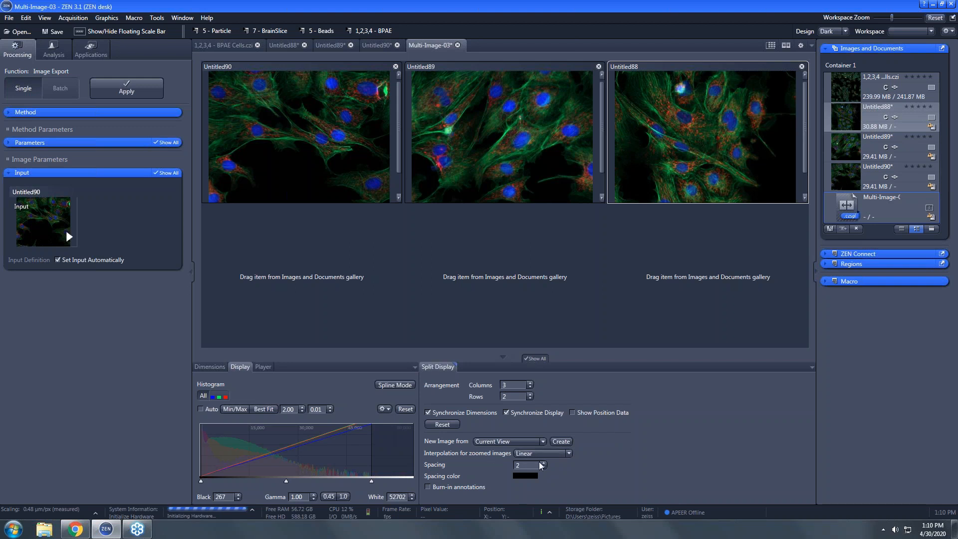
# Create a new image from the current multi-image view with a white spacing colour and a spacing of 3.
pyautogui.click(531, 477)
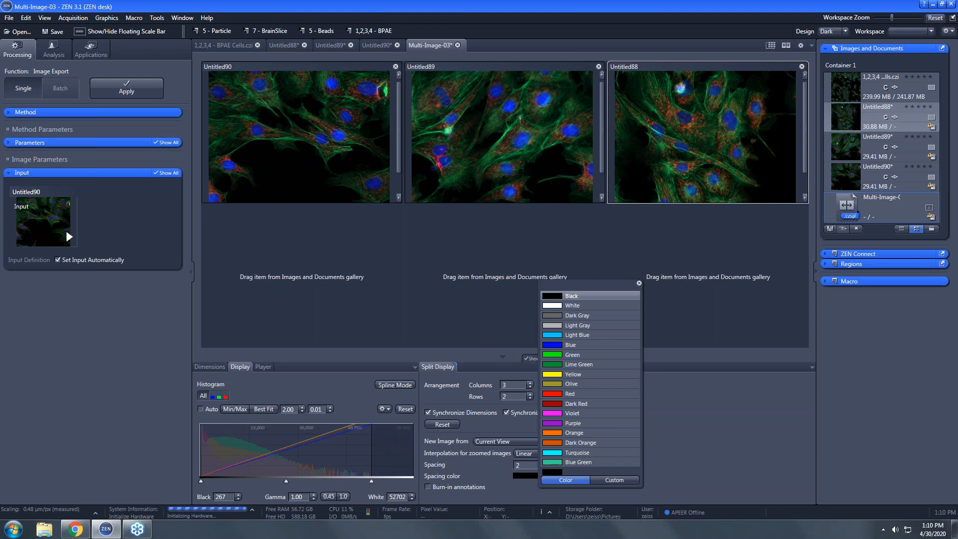
pyautogui.click(559, 306)
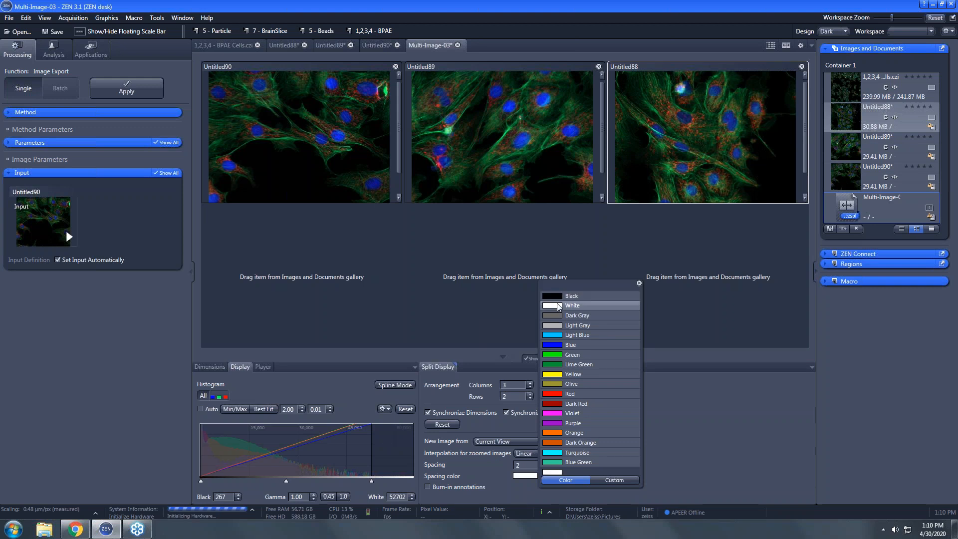
pyautogui.click(681, 455)
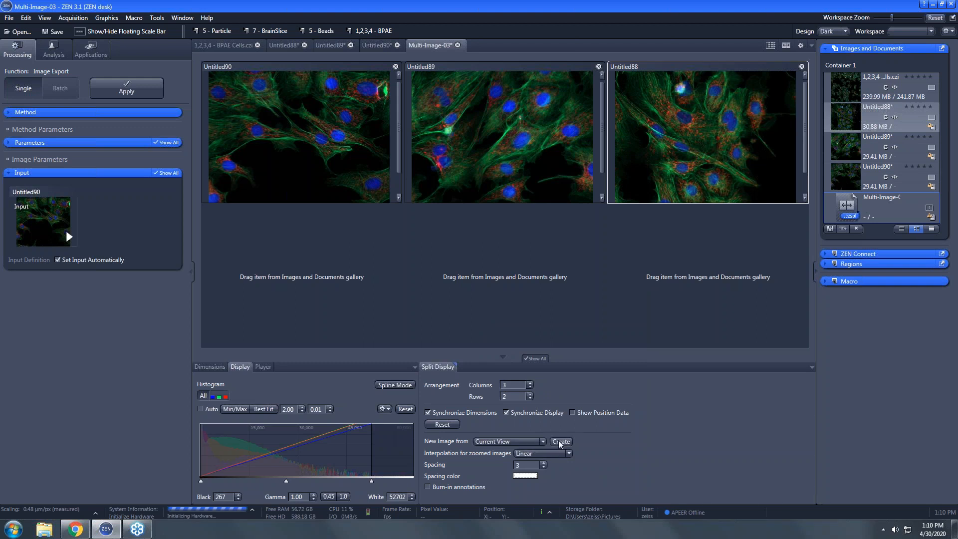
pyautogui.click(559, 440)
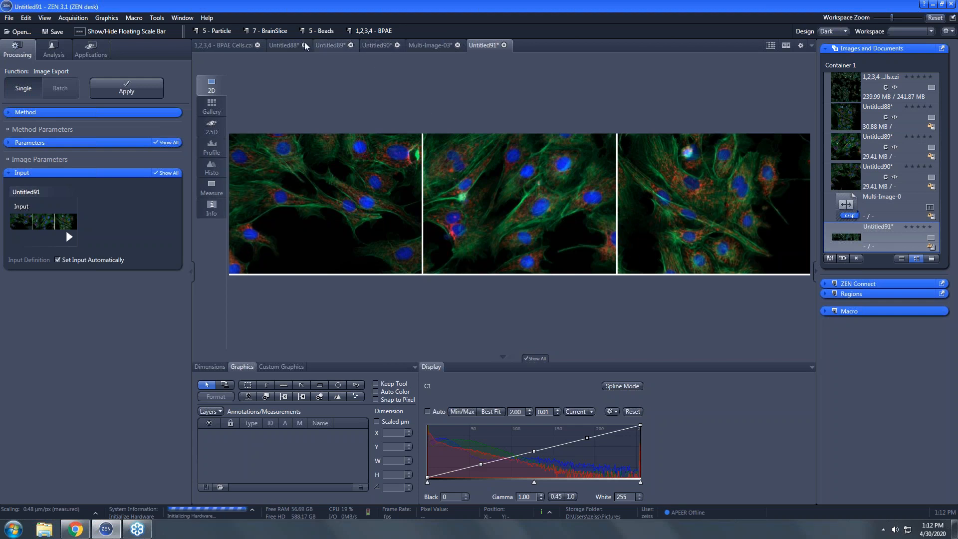
# Add a "Hello!" text annotation to the lower-right area of the Untitled88 image.
pyautogui.click(283, 44)
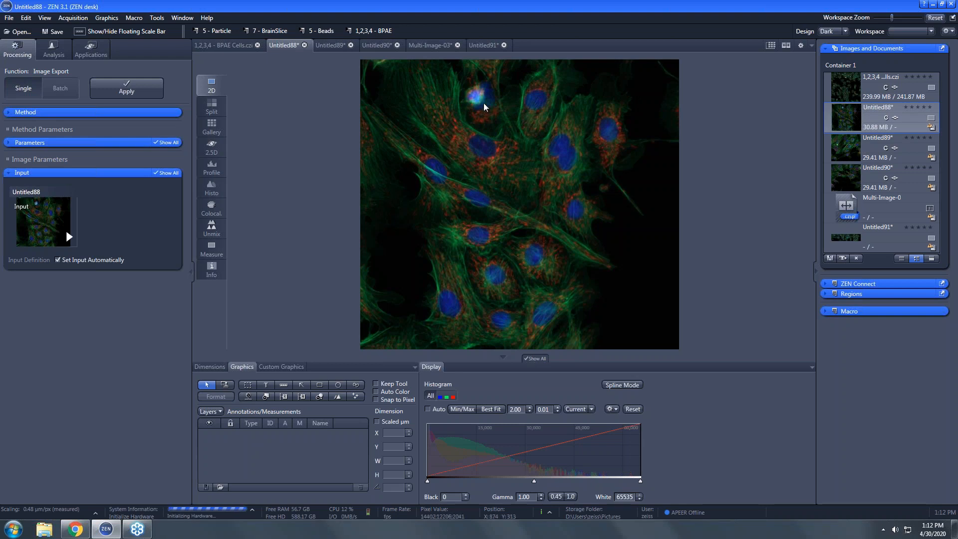
pyautogui.click(267, 386)
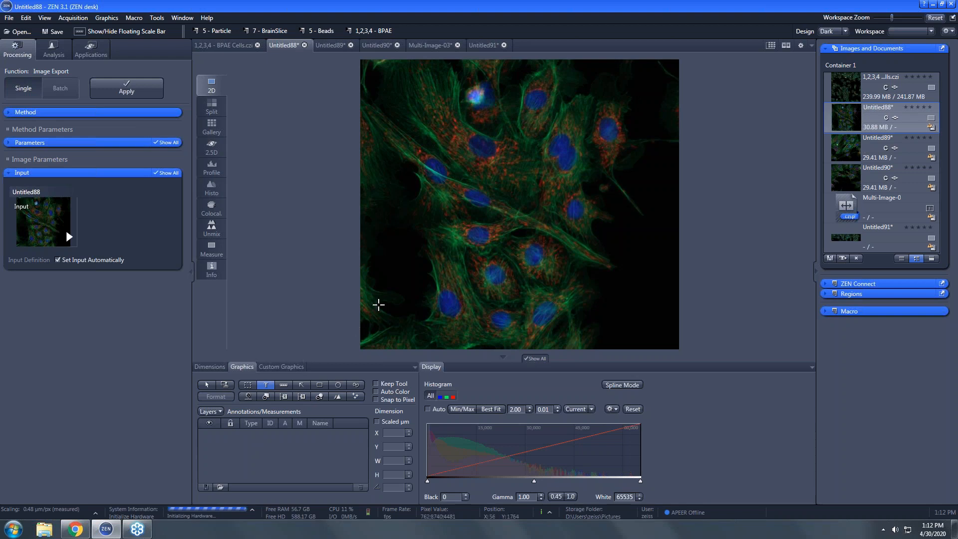
pyautogui.click(588, 310)
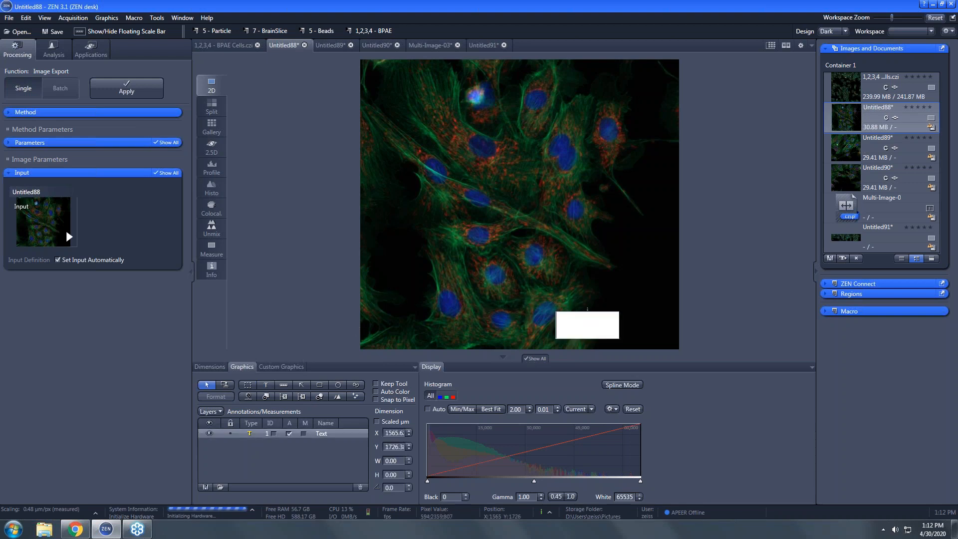
pyautogui.write('Hello')
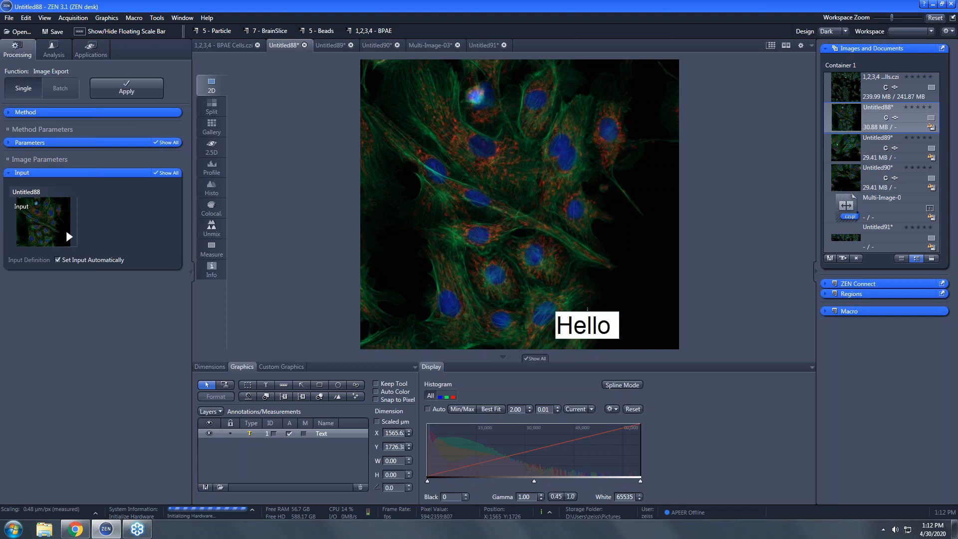
pyautogui.write('!')
pyautogui.click(711, 306)
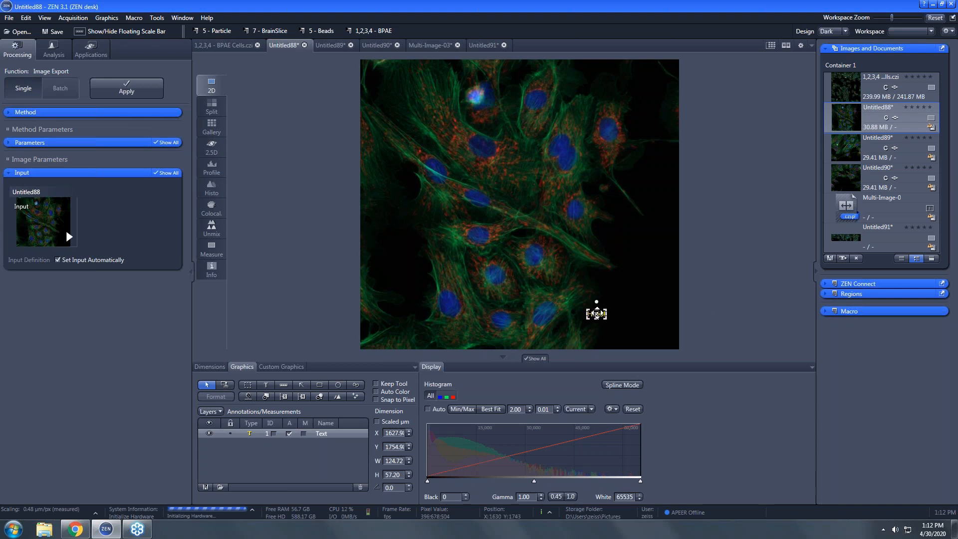
# Set the "Hello!" annotation's font size to 72 pt and move it into the dark area at the image's lower-right corner.
pyautogui.rightClick(596, 314)
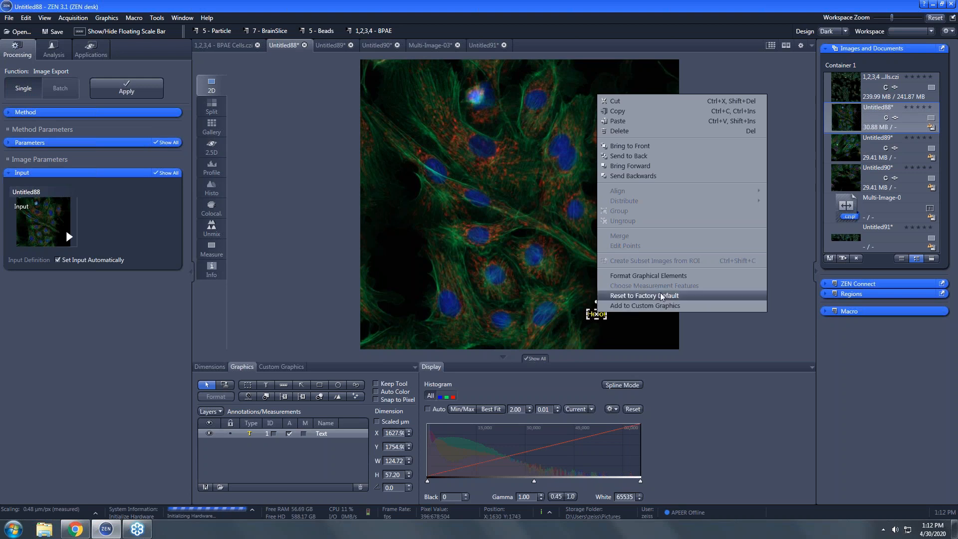
pyautogui.click(678, 273)
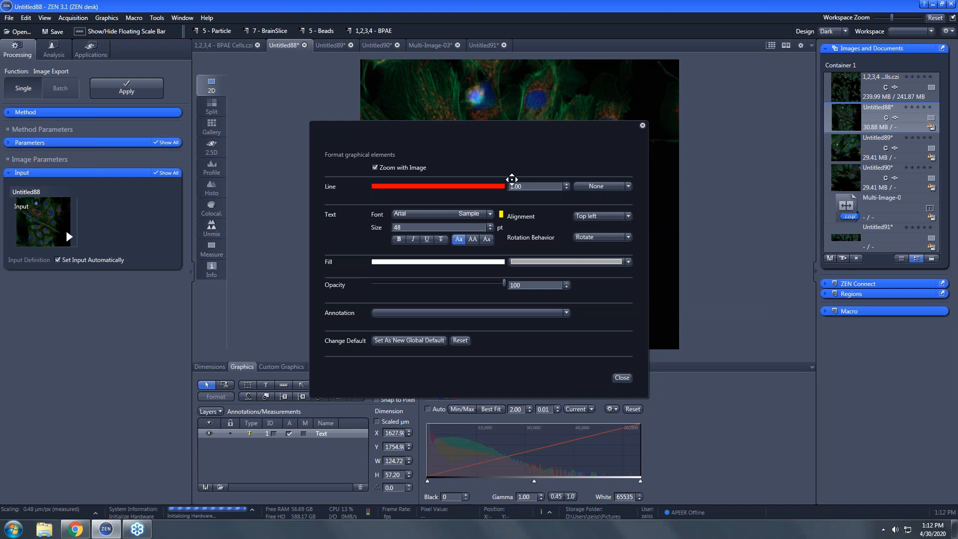
pyautogui.doubleClick(426, 227)
pyautogui.write('72')
pyautogui.click(622, 377)
pyautogui.moveTo(608, 316)
pyautogui.mouseDown()
pyautogui.moveTo(647, 327)
pyautogui.moveTo(653, 312)
pyautogui.mouseUp()
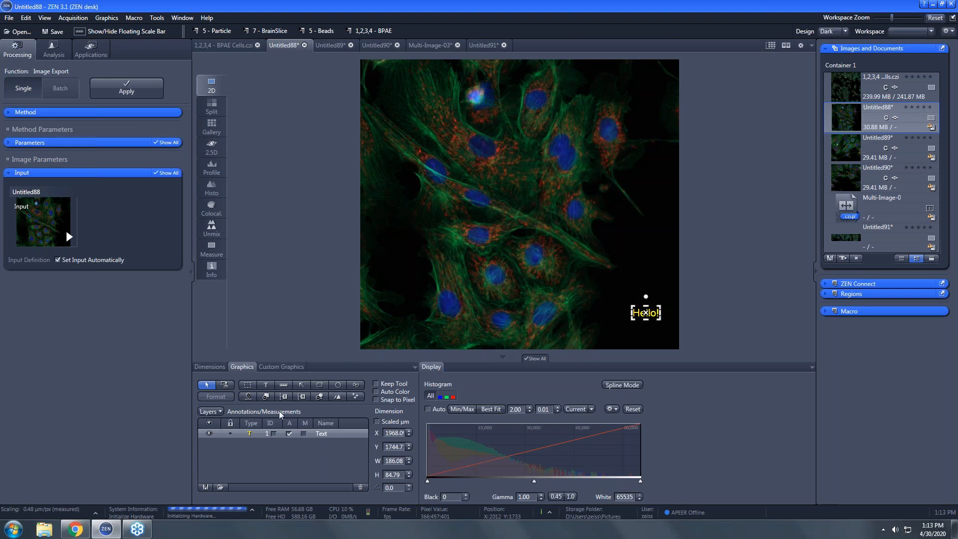
# Examine the default-style options in the "Hello!" annotation's graphical element formatting.
pyautogui.rightClick(644, 313)
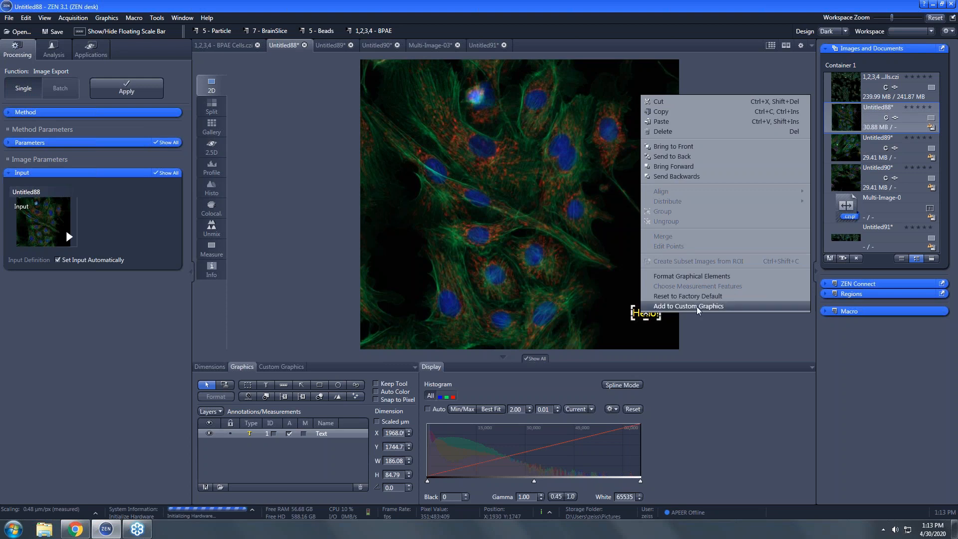
pyautogui.click(715, 277)
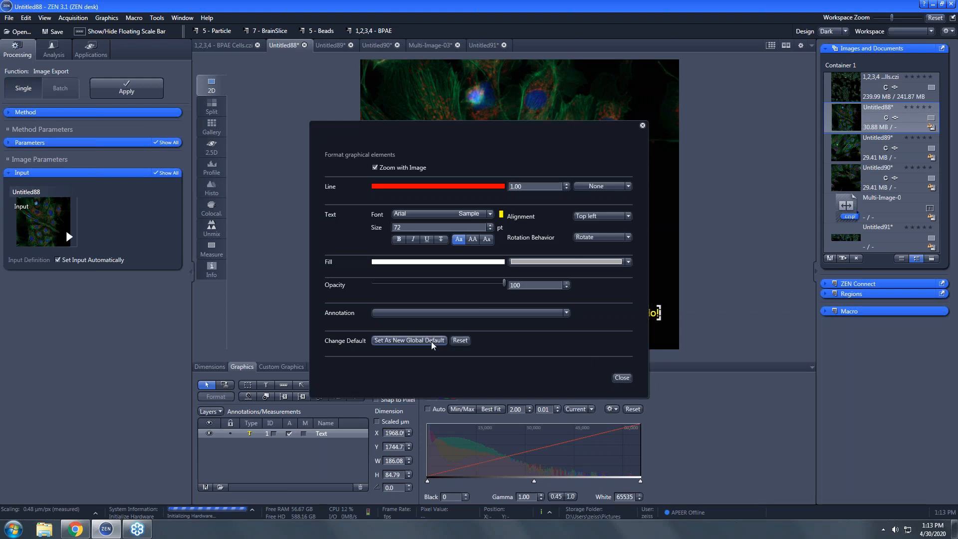
pyautogui.click(623, 378)
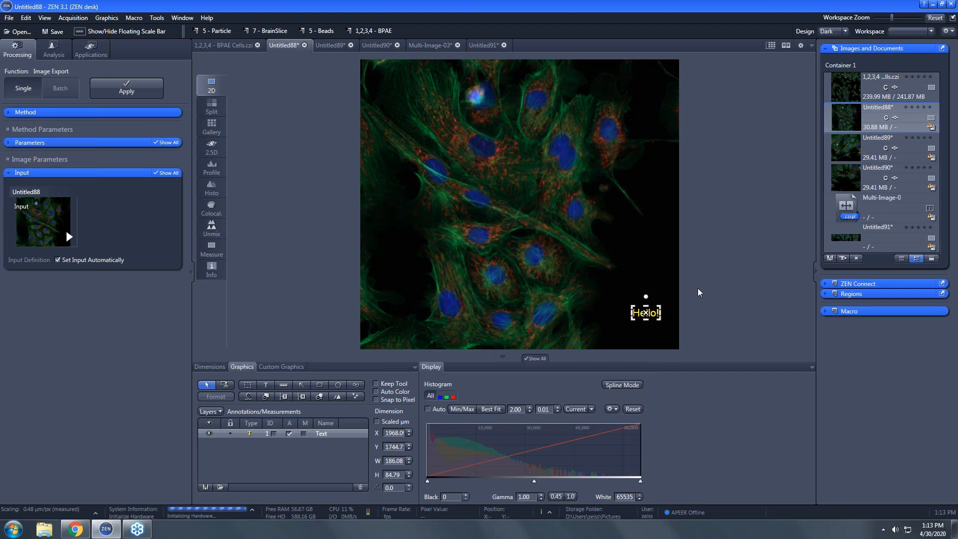
# Draw a circle about 48 µm in diameter over the cells in the upper-right part of the Untitled88 image.
pyautogui.click(662, 276)
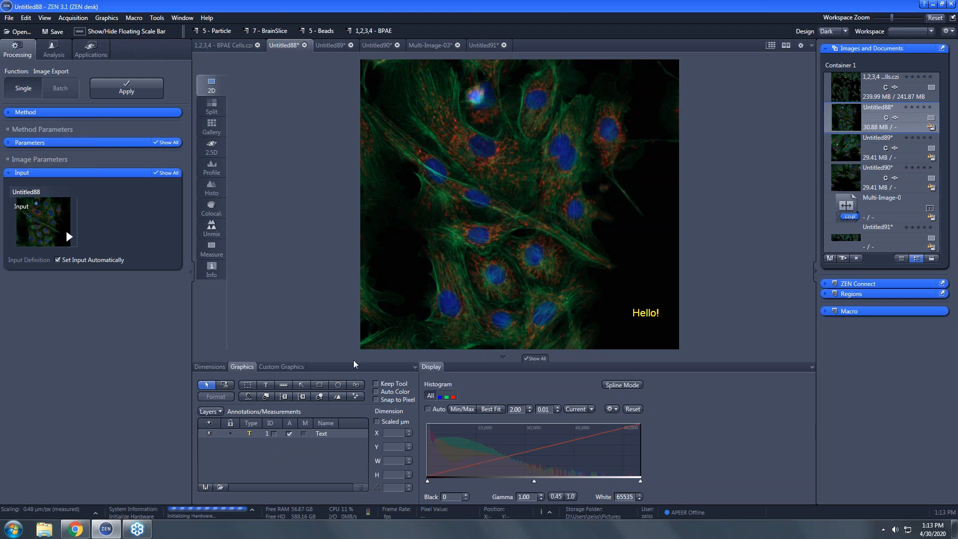
pyautogui.click(338, 386)
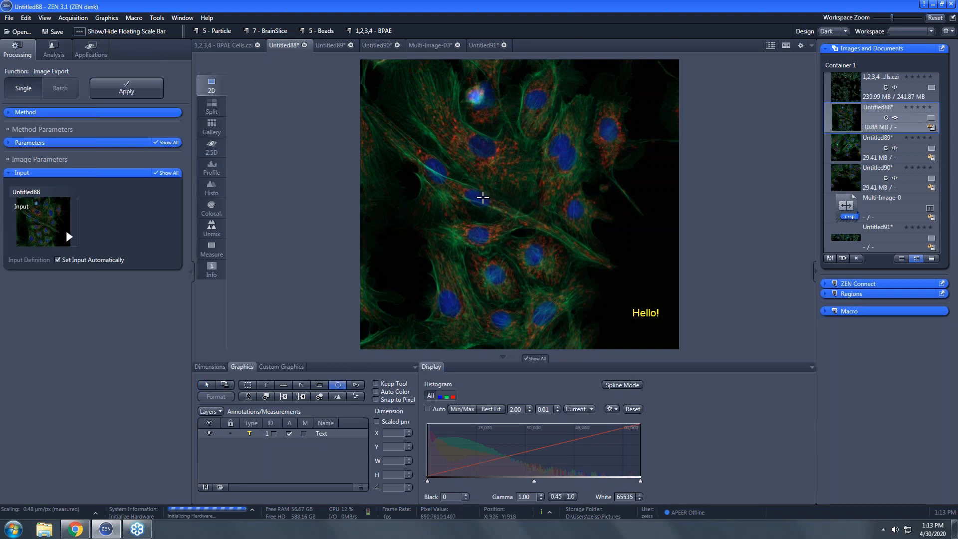
pyautogui.moveTo(601, 113)
pyautogui.mouseDown()
pyautogui.moveTo(633, 167)
pyautogui.moveTo(593, 173)
pyautogui.mouseUp()
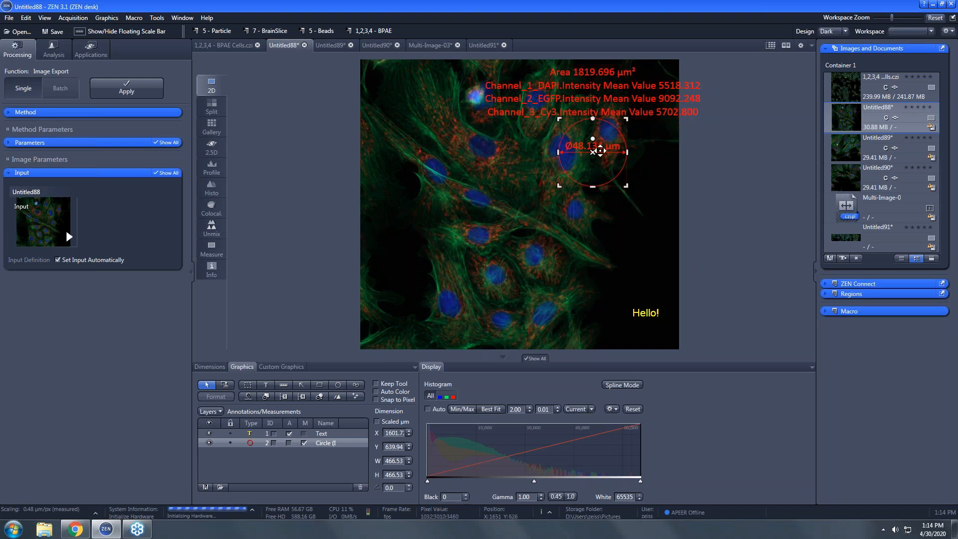
# Add Intensity Standard Deviation to the circle's measurement features and display only it, hiding Area, Intensity Mean Value and Diameter.
pyautogui.rightClick(594, 151)
pyautogui.rightClick(592, 151)
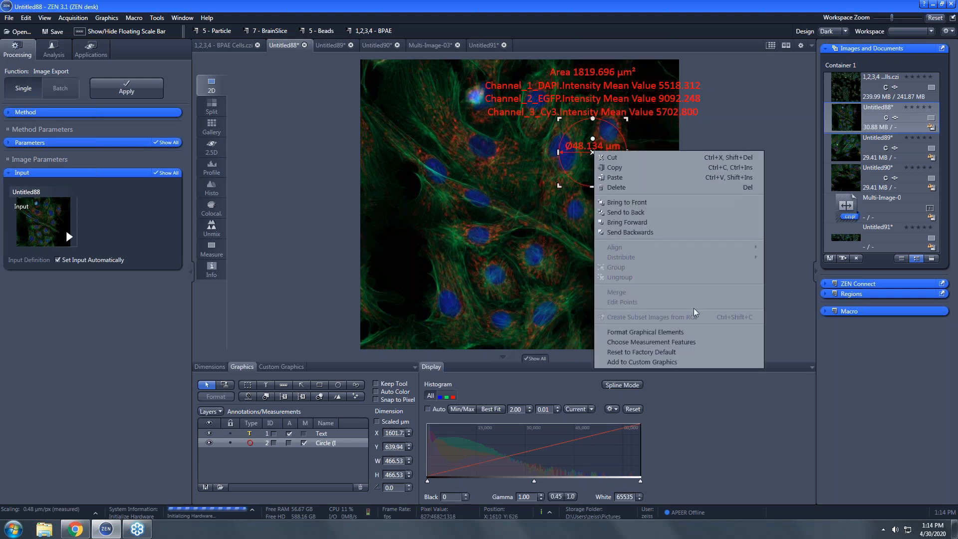
pyautogui.click(673, 342)
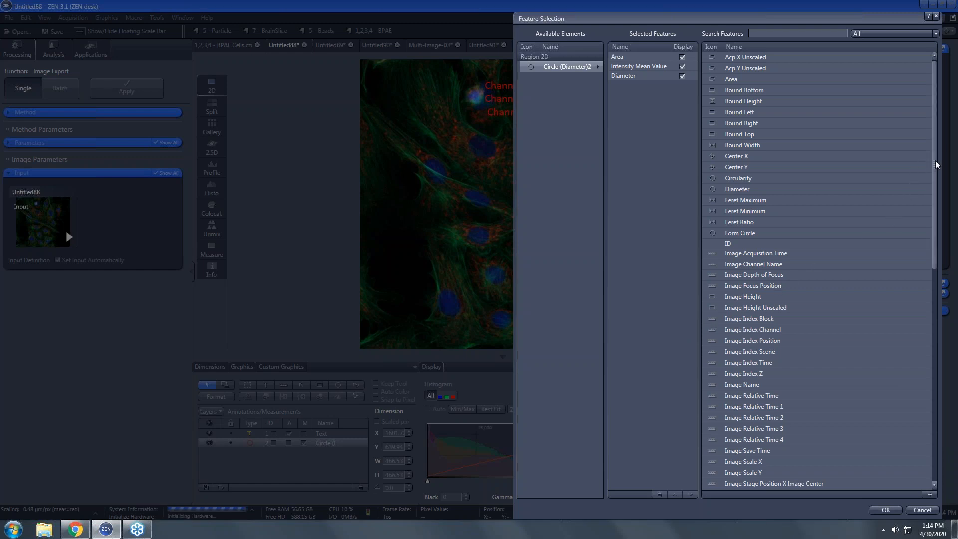
pyautogui.moveTo(935, 163); pyautogui.dragTo(949, 255)
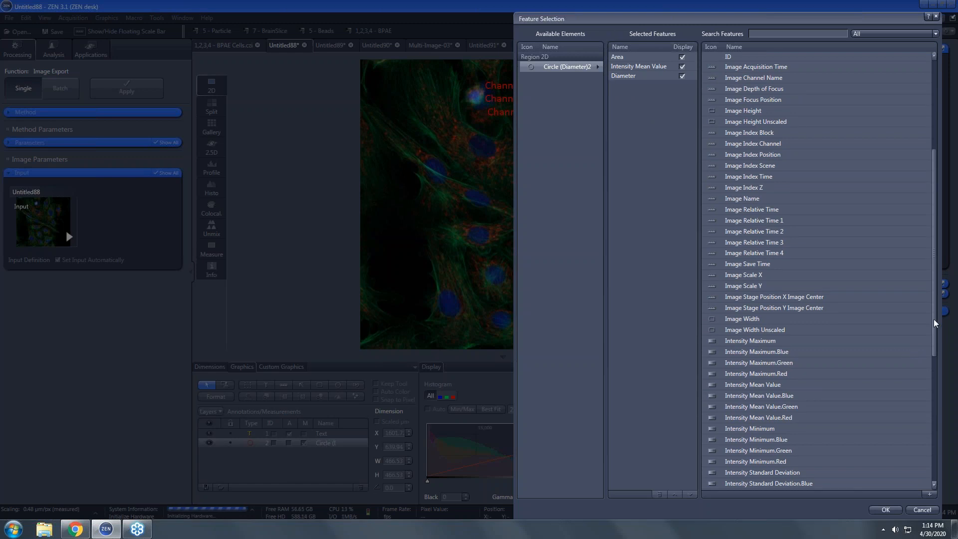
pyautogui.moveTo(931, 293); pyautogui.dragTo(935, 343)
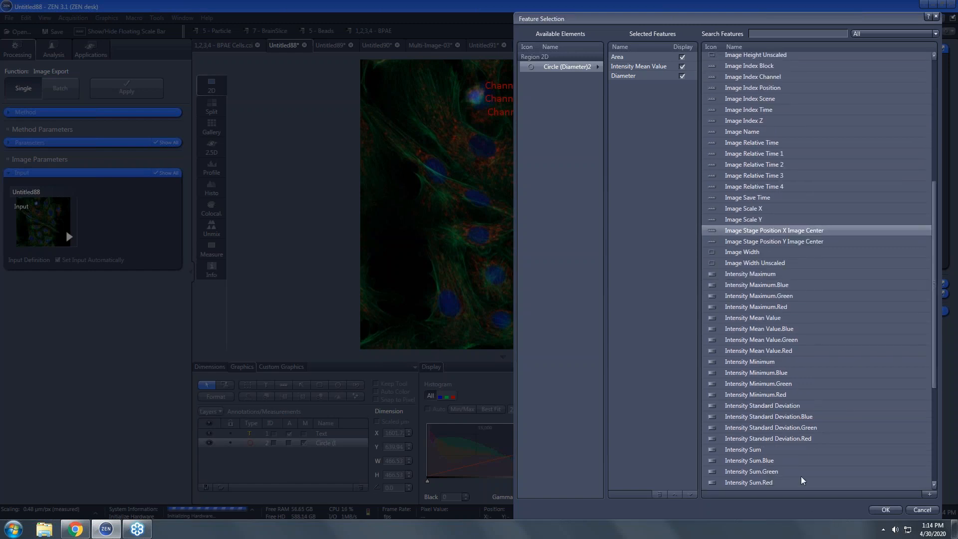
pyautogui.doubleClick(791, 406)
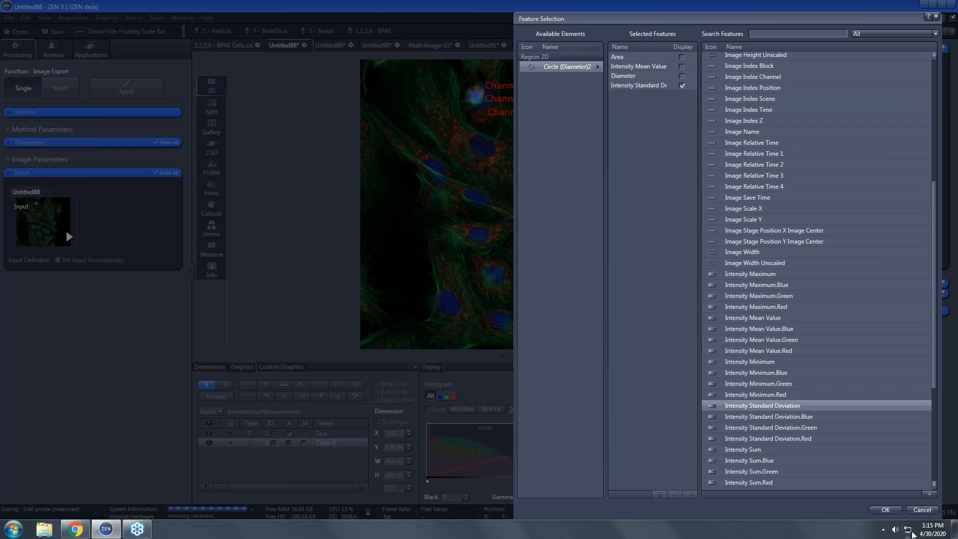
pyautogui.click(892, 509)
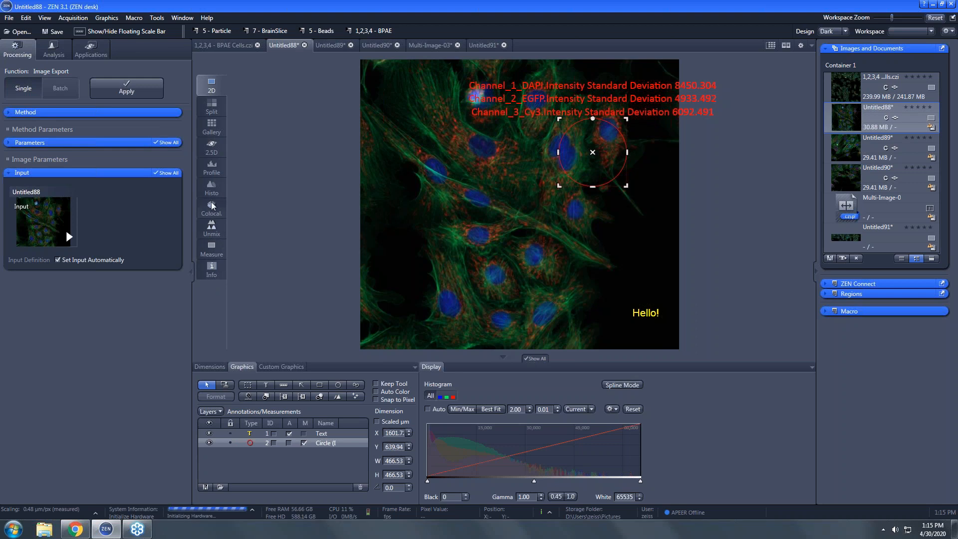
# Create a table document from the circle's measurements in Untitled88, and open its CSV export without saving a file.
pyautogui.click(212, 249)
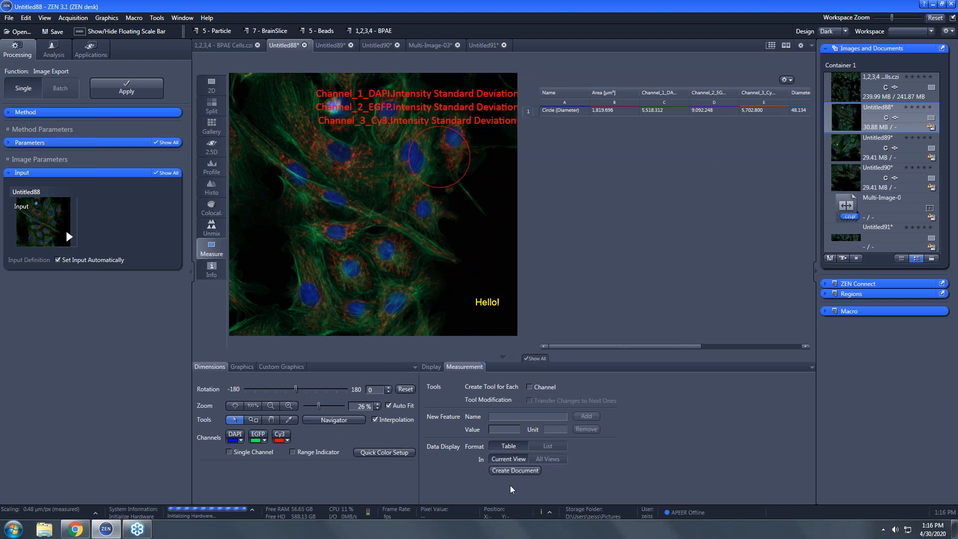
pyautogui.click(504, 471)
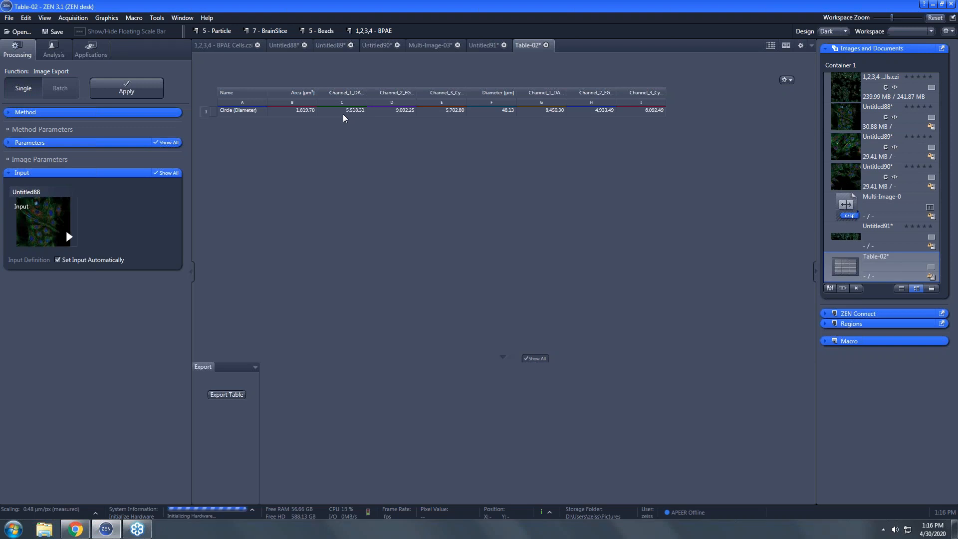
pyautogui.click(229, 394)
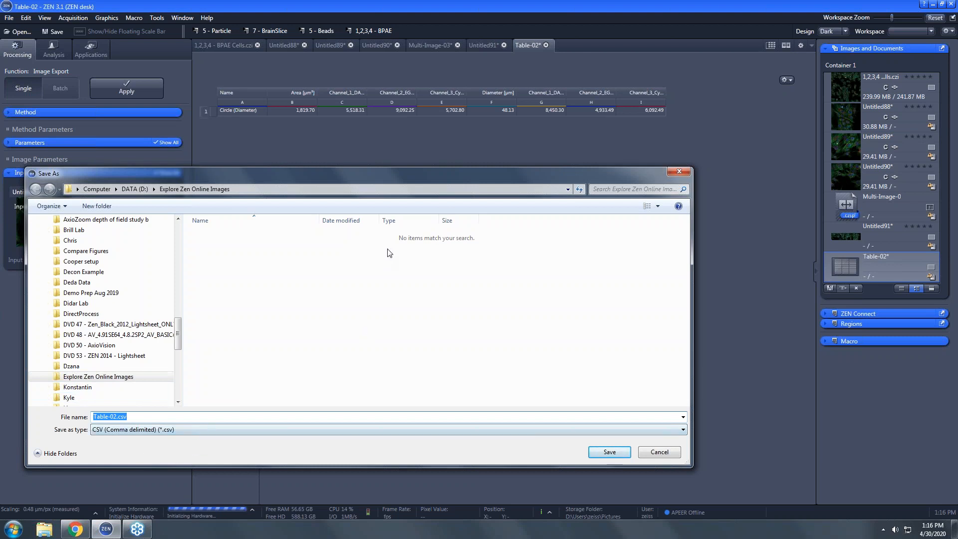
pyautogui.click(660, 452)
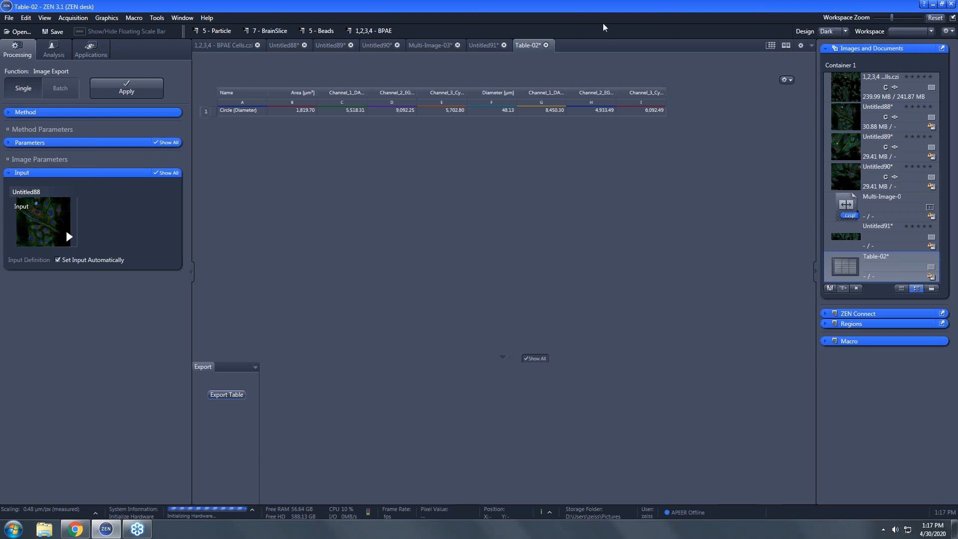
# Return to the Untitled88 image and select both the circle and the "Hello!" text annotation.
pyautogui.click(480, 47)
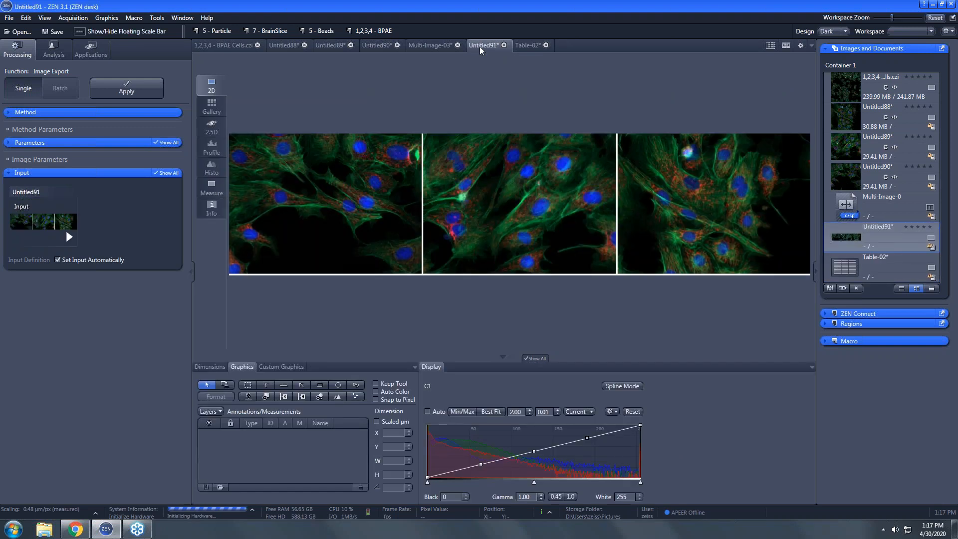
pyautogui.click(292, 43)
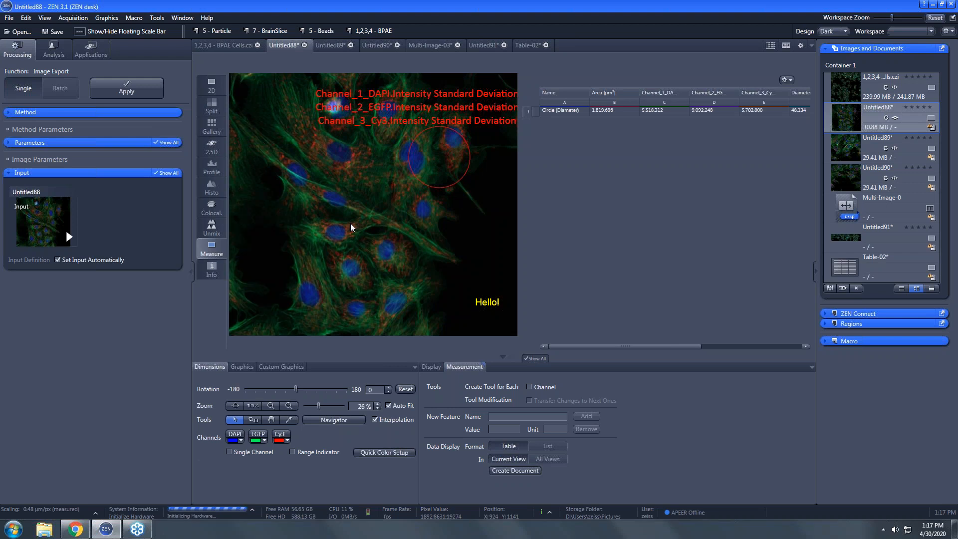
pyautogui.hotkey('ctrl', 'a')
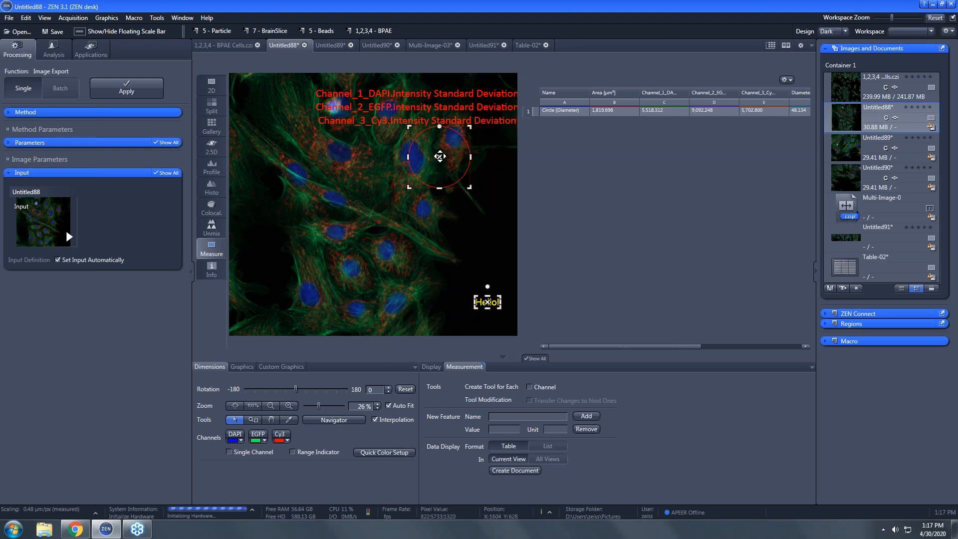
pyautogui.click(466, 266)
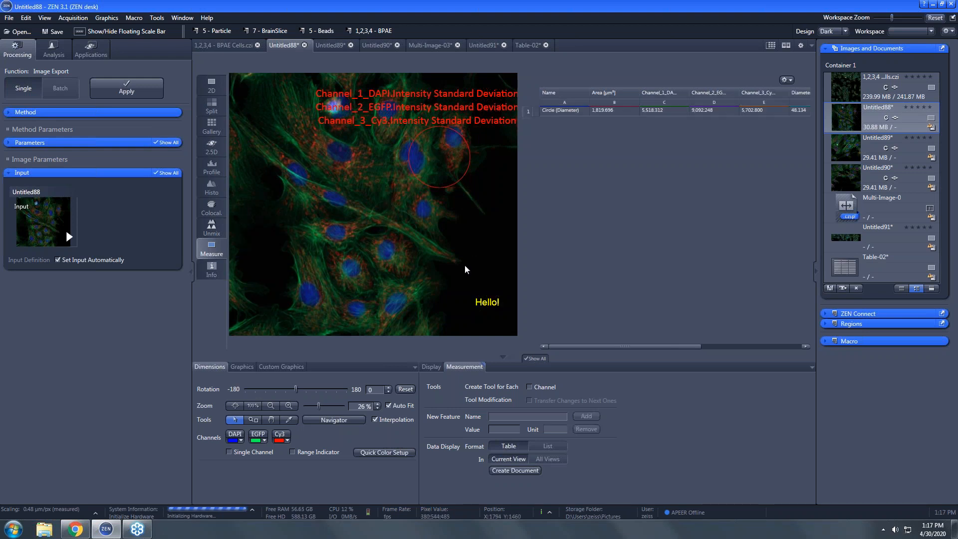
pyautogui.click(436, 163)
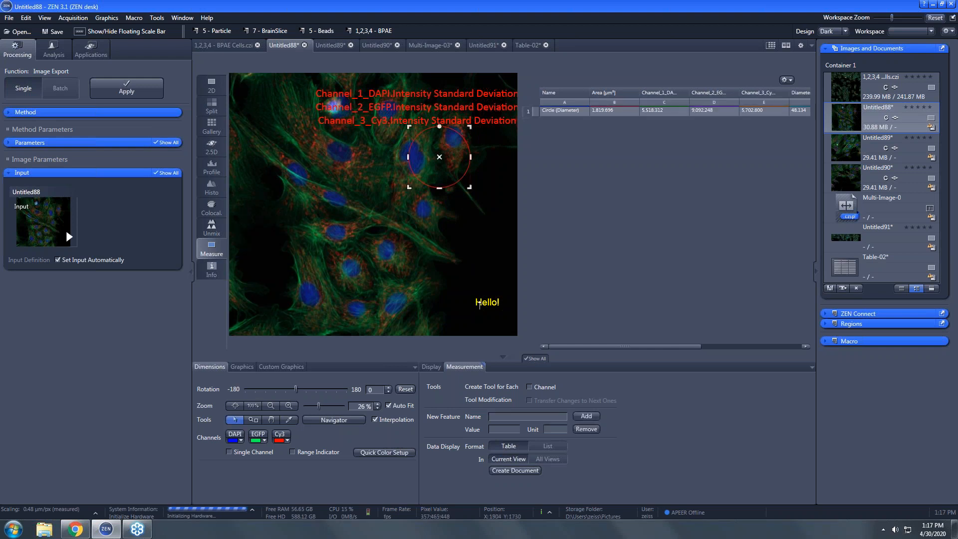
pyautogui.click(488, 302)
# Add the selected circle and "Hello!" text to the custom graphics, and display the custom graphics tools.
pyautogui.click(241, 367)
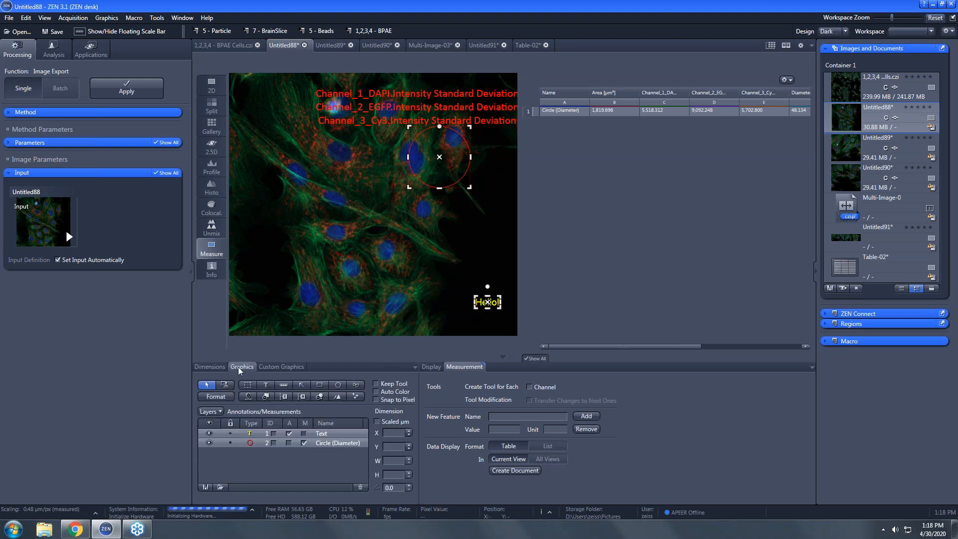
pyautogui.click(108, 18)
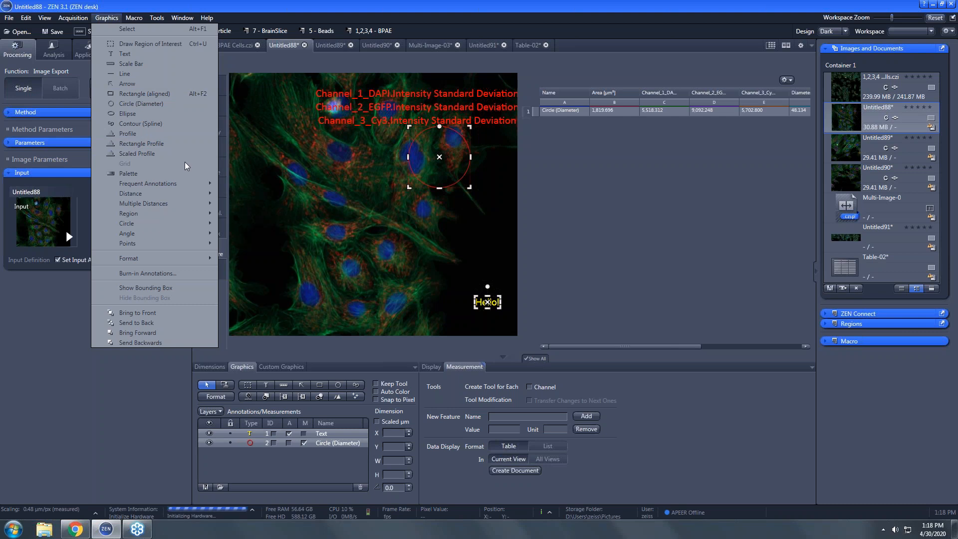
pyautogui.click(440, 158)
pyautogui.rightClick(439, 158)
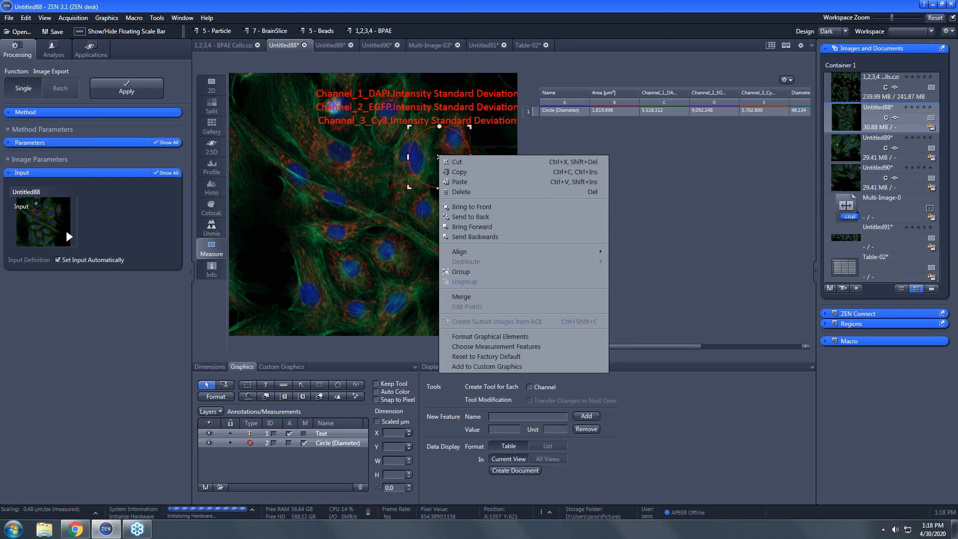
pyautogui.click(518, 367)
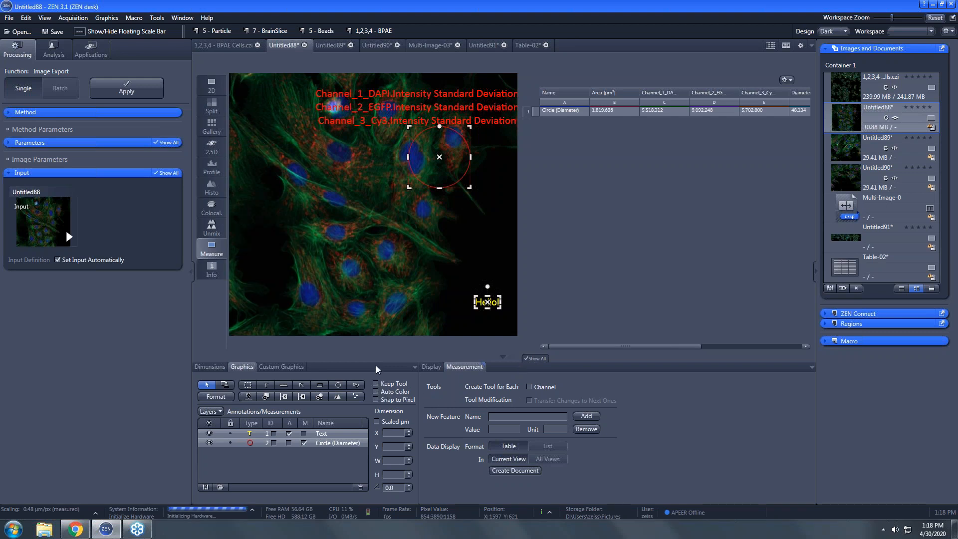
pyautogui.click(293, 368)
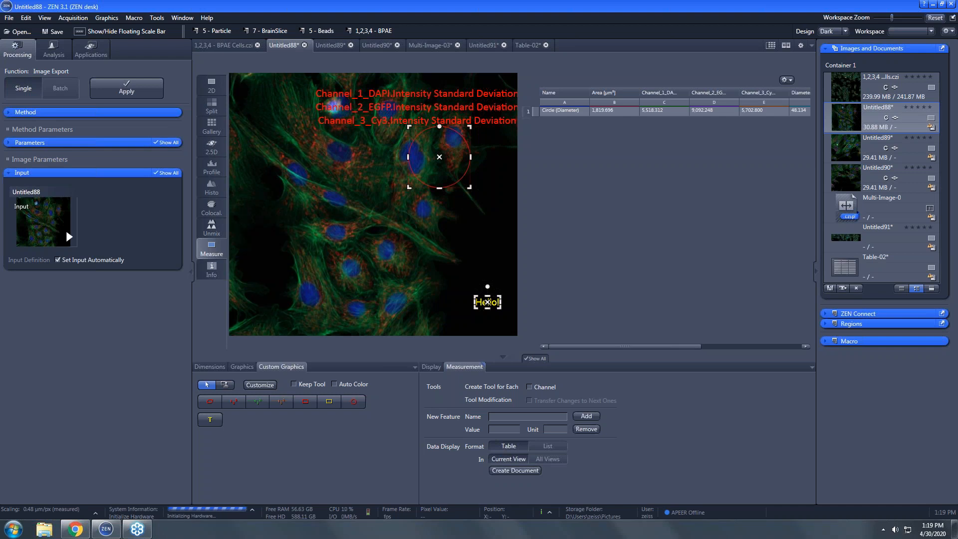
# Examine the file information and image dimensions of the 1,2,3,4 - BPAE Cells.czi image.
pyautogui.click(220, 42)
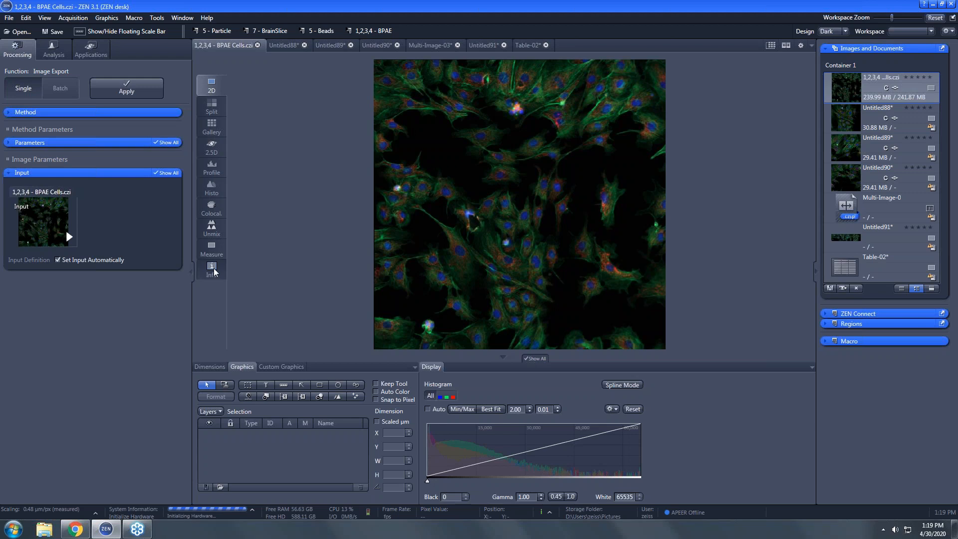
pyautogui.click(213, 270)
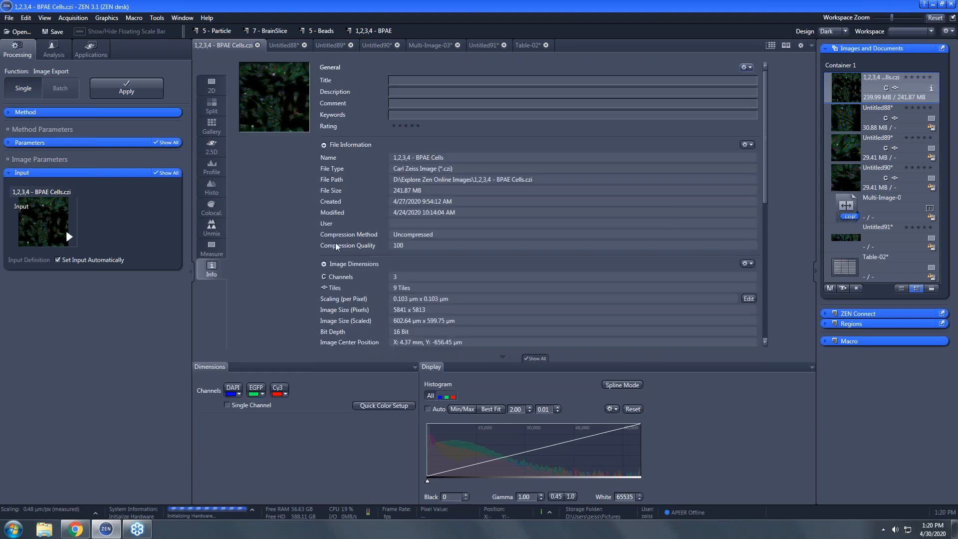
pyautogui.scroll(-1, 336, 246)
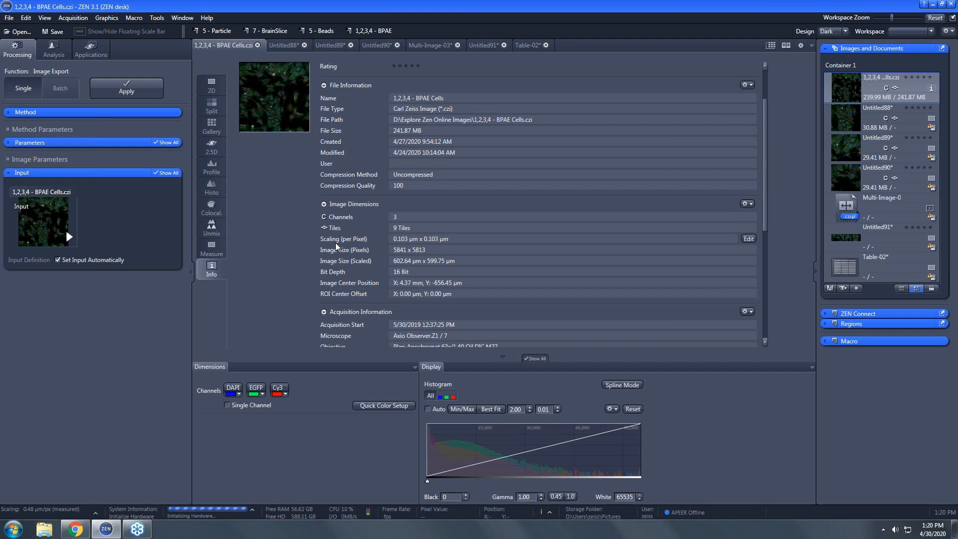
# Return to the 2D view, insert a scale bar, and move it slightly inward from the image's lower-right corner.
pyautogui.click(201, 86)
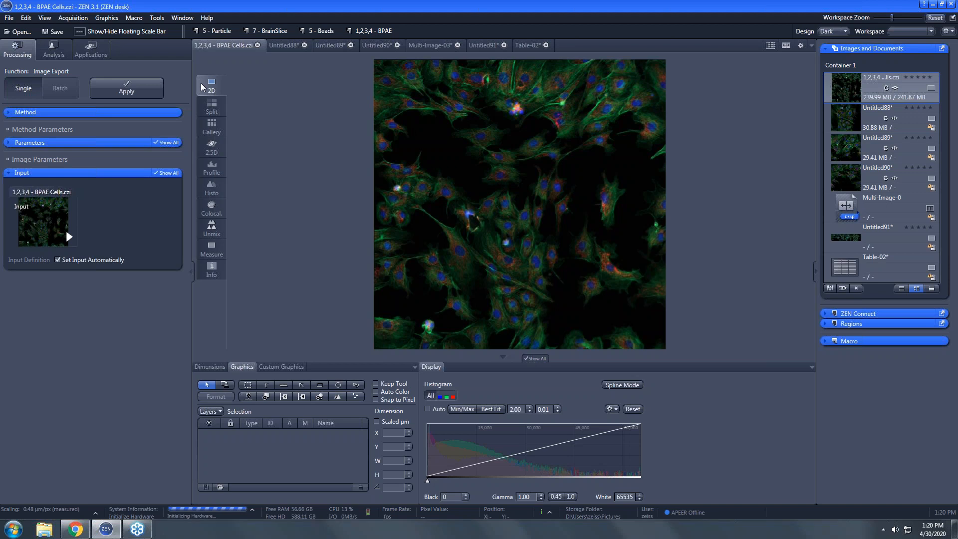
pyautogui.click(284, 386)
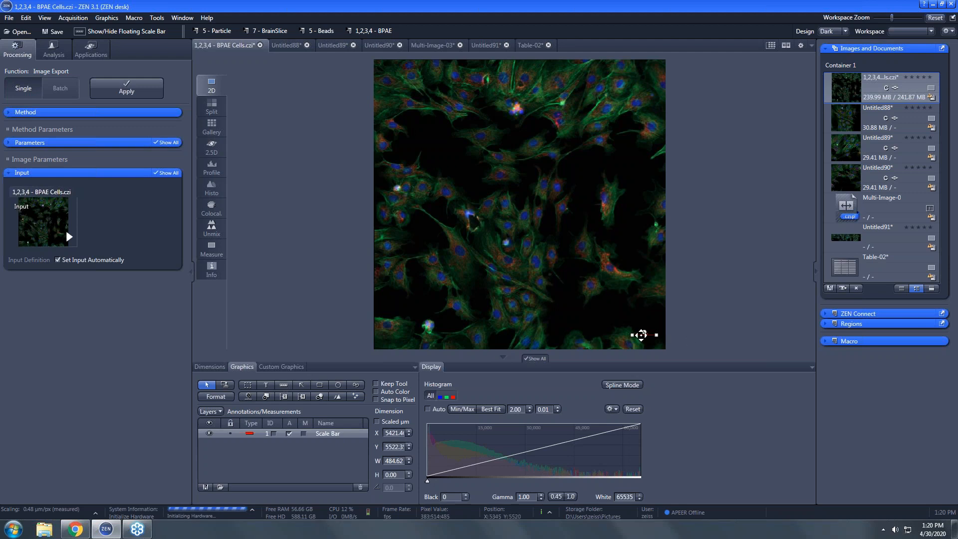
pyautogui.moveTo(642, 335); pyautogui.dragTo(632, 322)
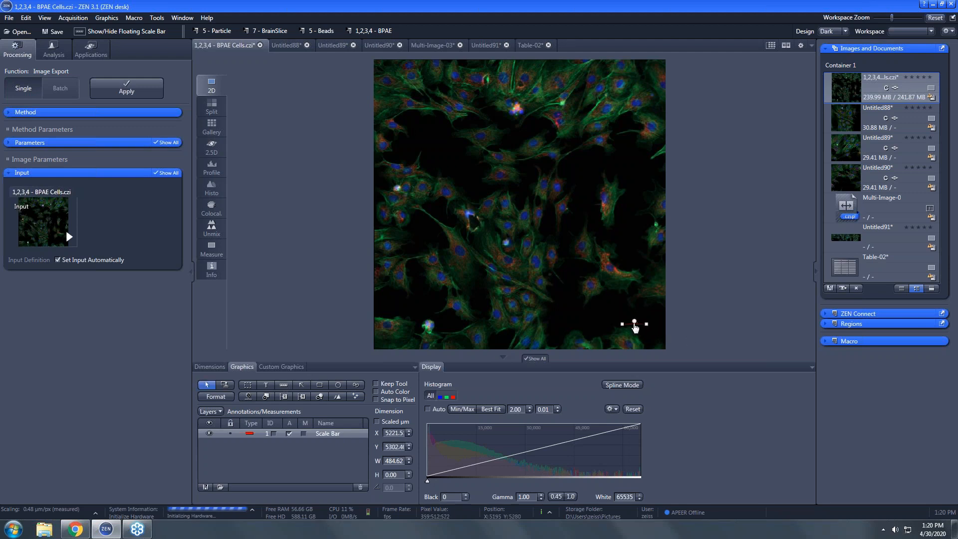
# Format the scale bar with line width 10, yellow text and text size 70 pt, and set this as the new global default.
pyautogui.rightClick(633, 323)
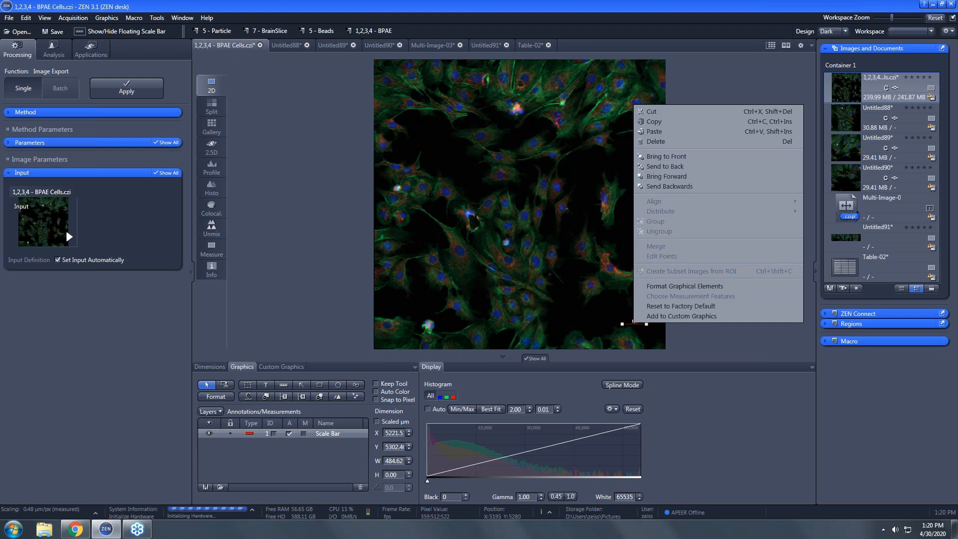
pyautogui.click(685, 287)
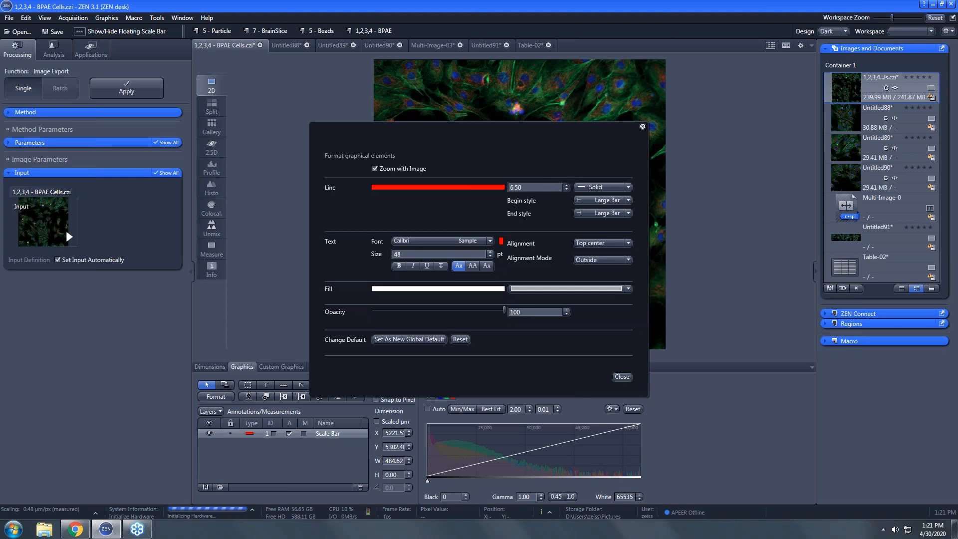
pyautogui.write('10')
pyautogui.click(501, 242)
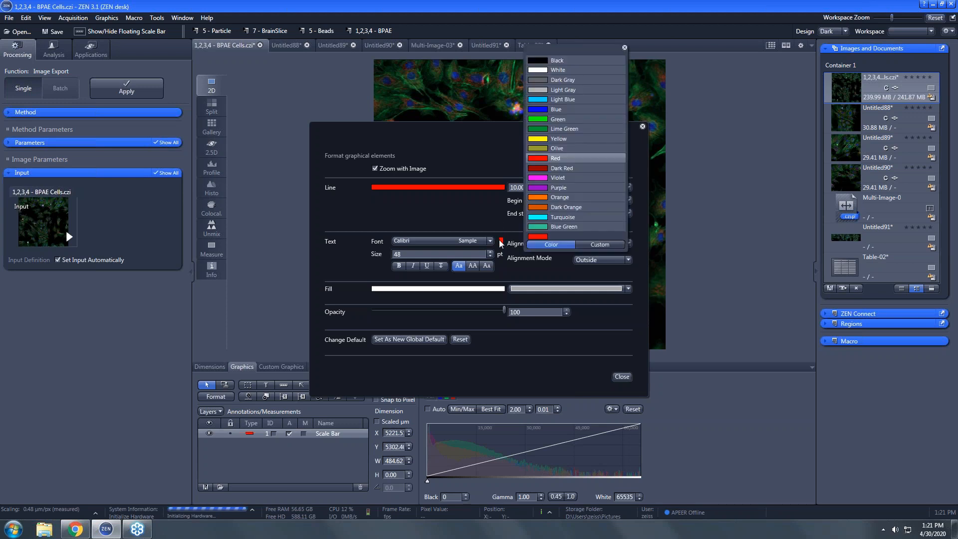
pyautogui.click(541, 143)
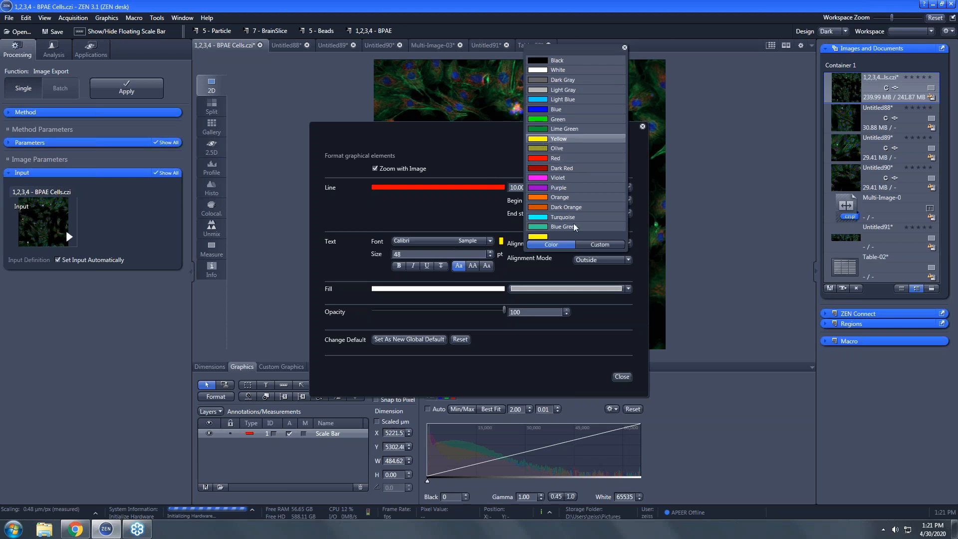
pyautogui.click(425, 253)
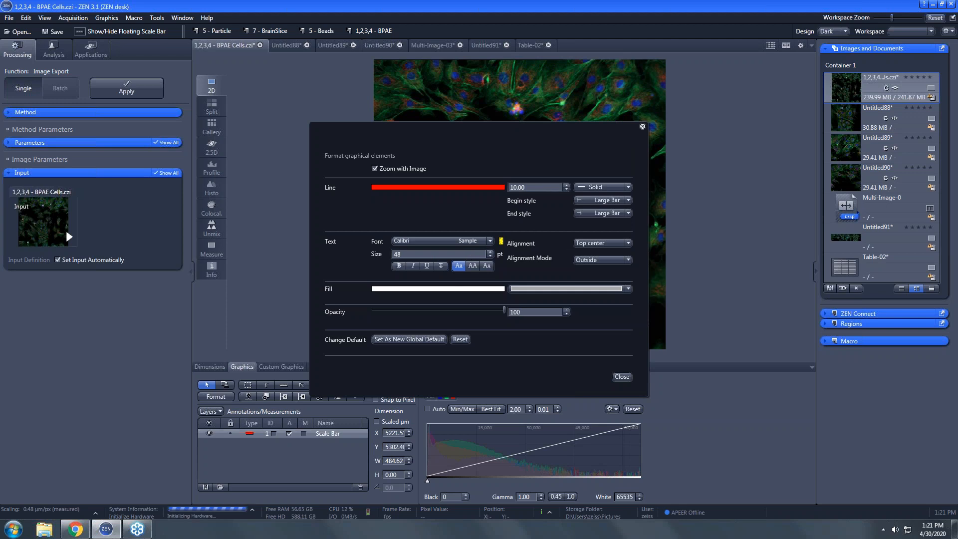
pyautogui.moveTo(406, 254); pyautogui.dragTo(394, 255)
pyautogui.write('70')
pyautogui.click(409, 339)
pyautogui.click(621, 376)
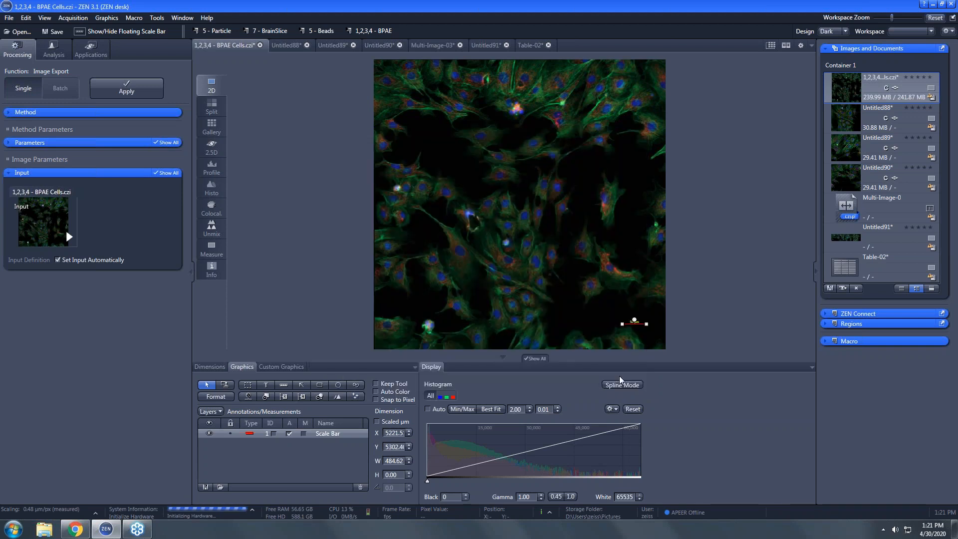
# Lengthen the scale bar to 200 µm and set its formatting as the new global default again.
pyautogui.moveTo(621, 323); pyautogui.dragTo(570, 323)
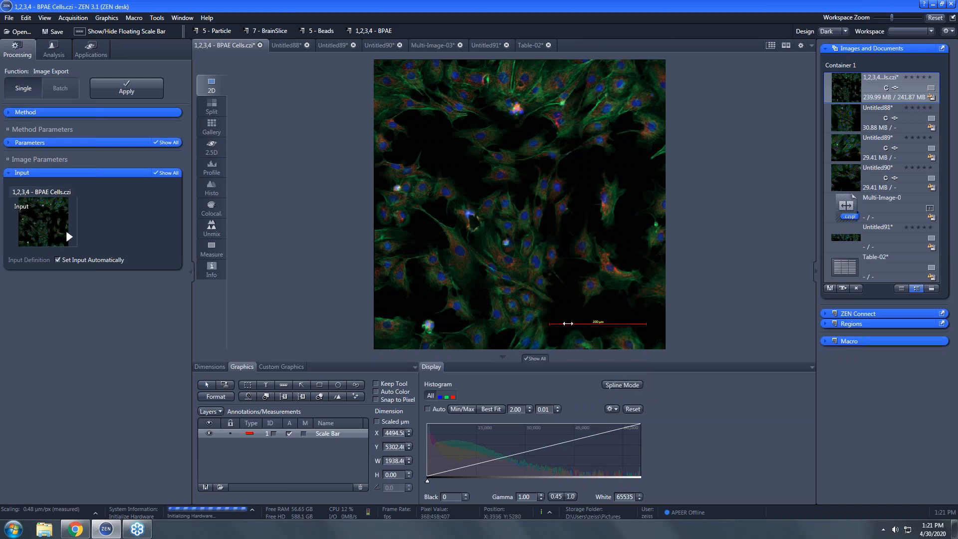
pyautogui.click(592, 323)
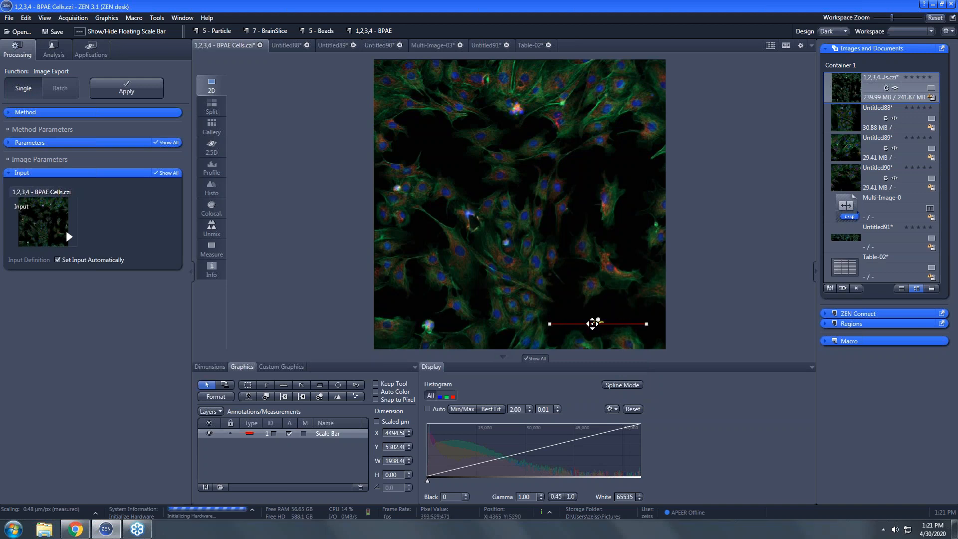
pyautogui.rightClick(592, 324)
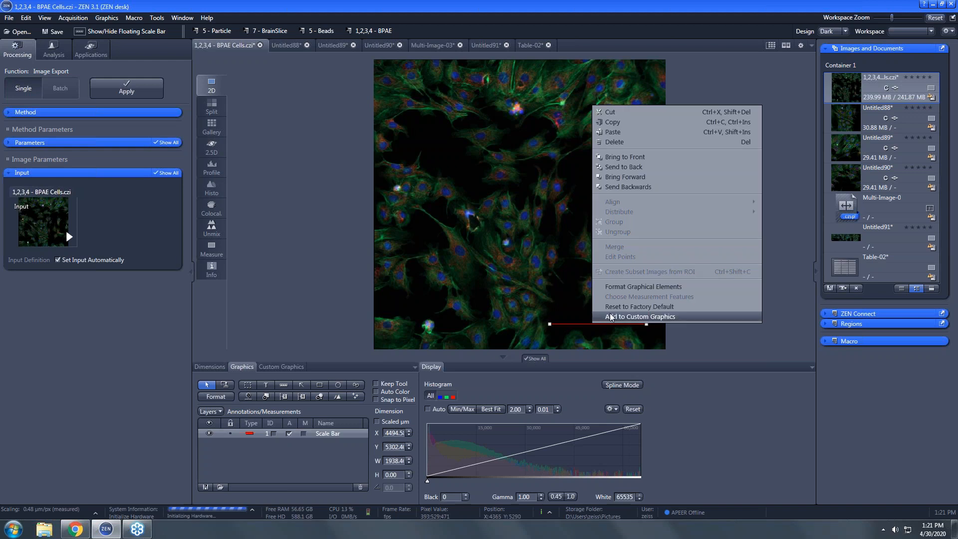
pyautogui.click(621, 286)
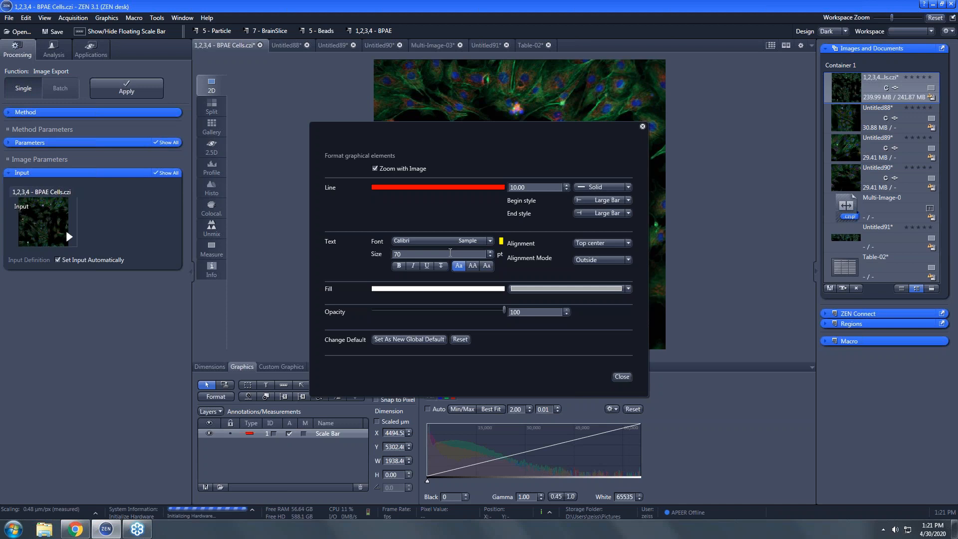
pyautogui.doubleClick(403, 252)
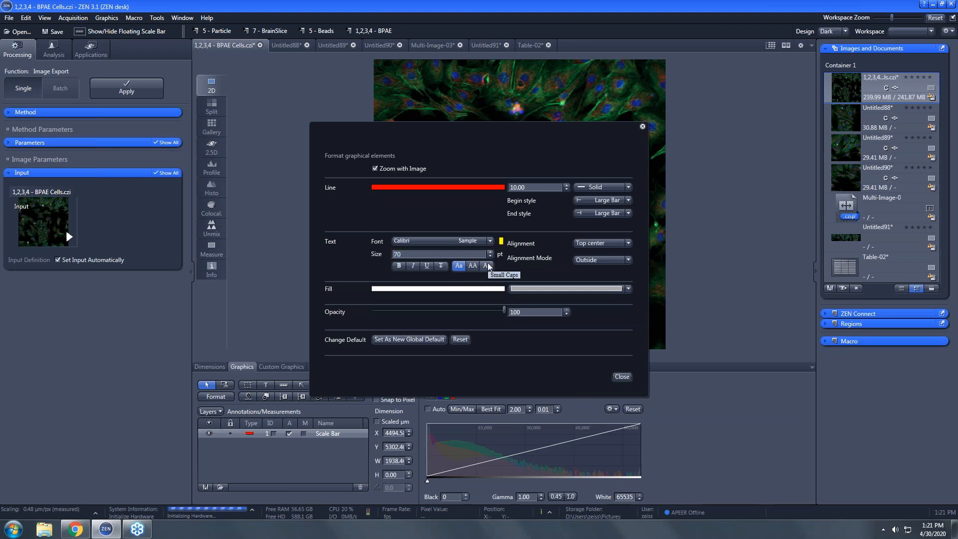
pyautogui.click(428, 339)
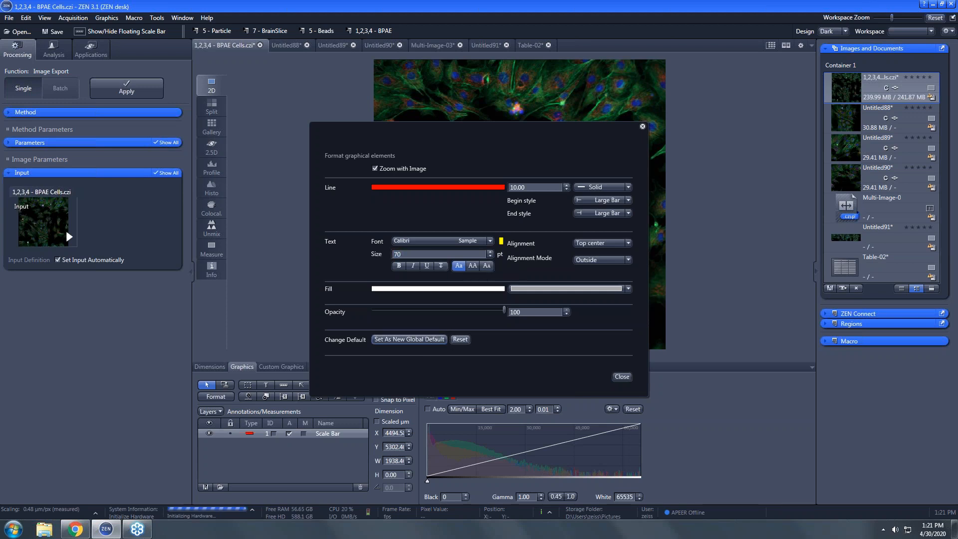
pyautogui.click(621, 377)
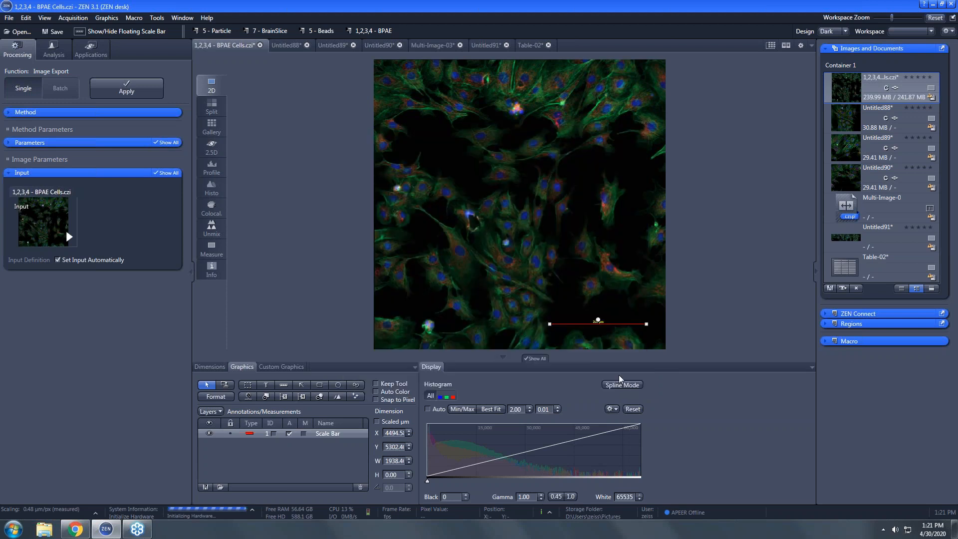
pyautogui.click(661, 305)
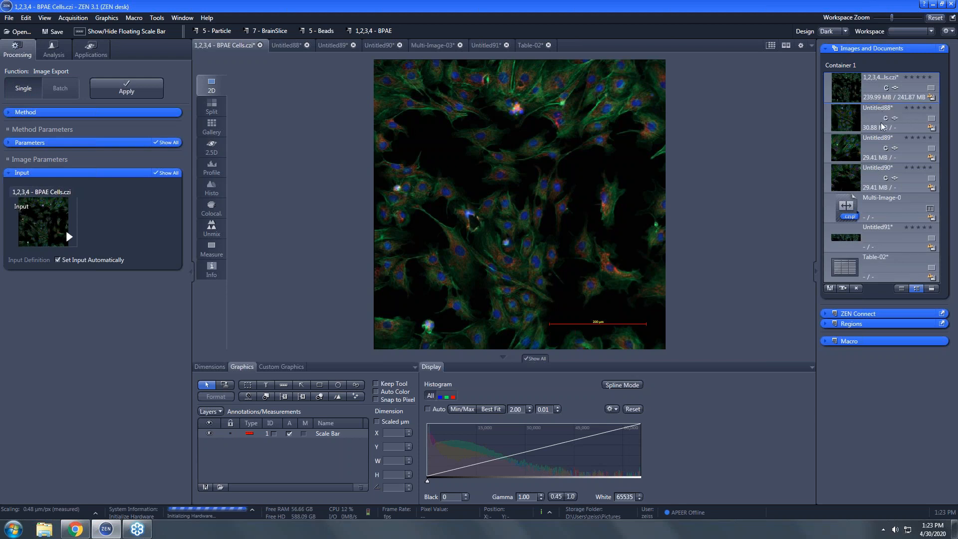
# Close all open images and documents without saving any of them.
pyautogui.rightClick(879, 159)
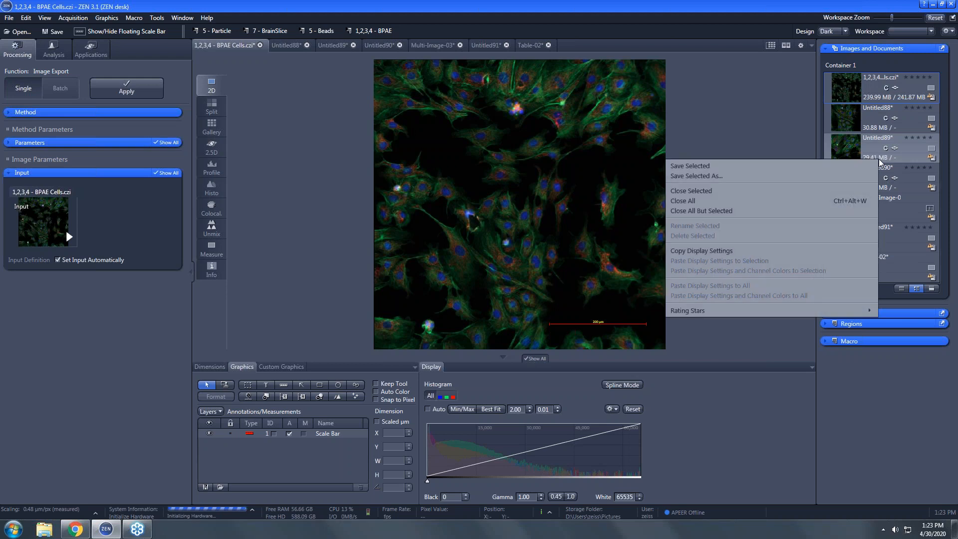
pyautogui.click(860, 95)
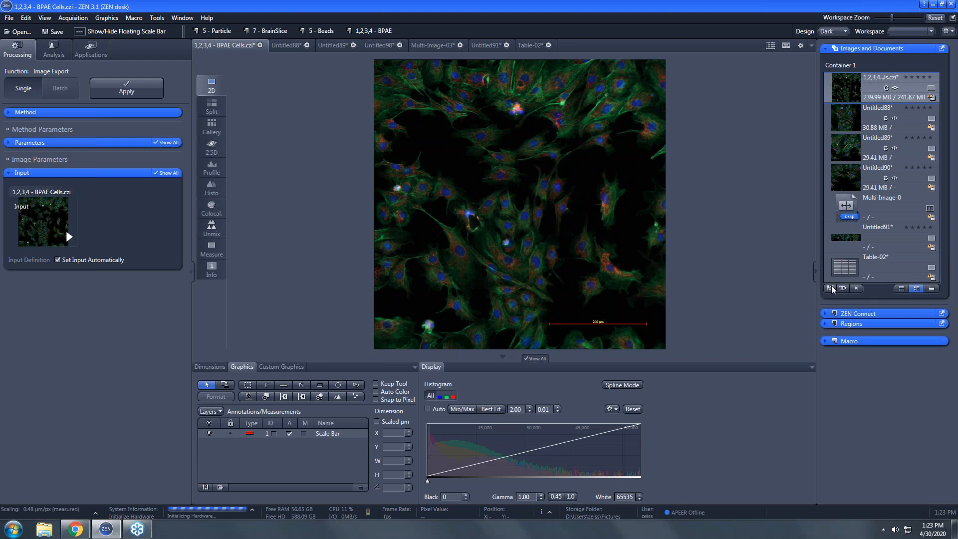
pyautogui.rightClick(856, 183)
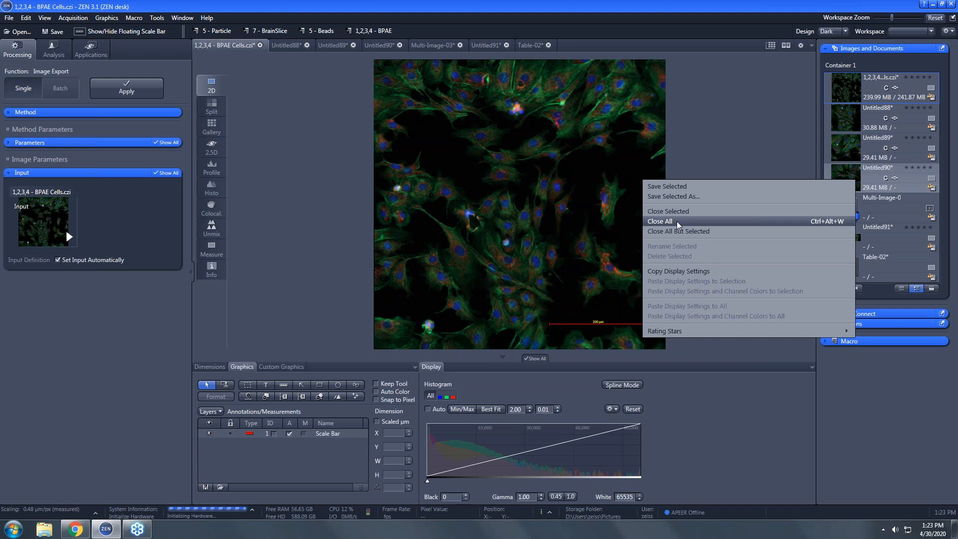
pyautogui.click(663, 221)
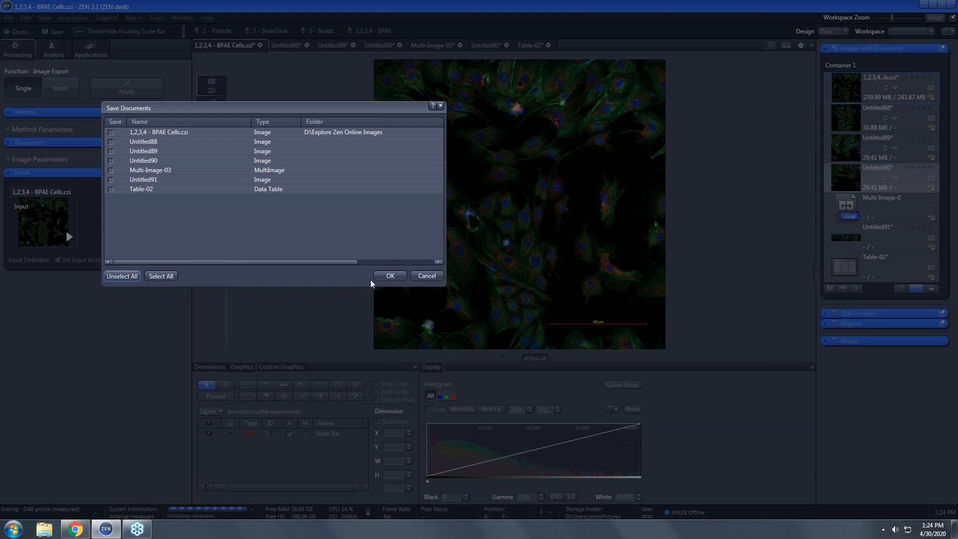
pyautogui.click(392, 276)
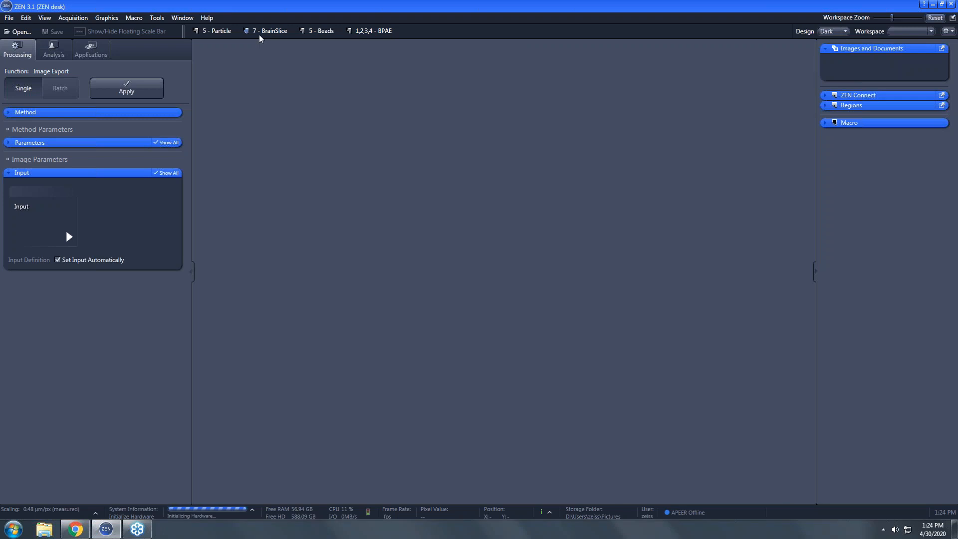
pyautogui.click(177, 19)
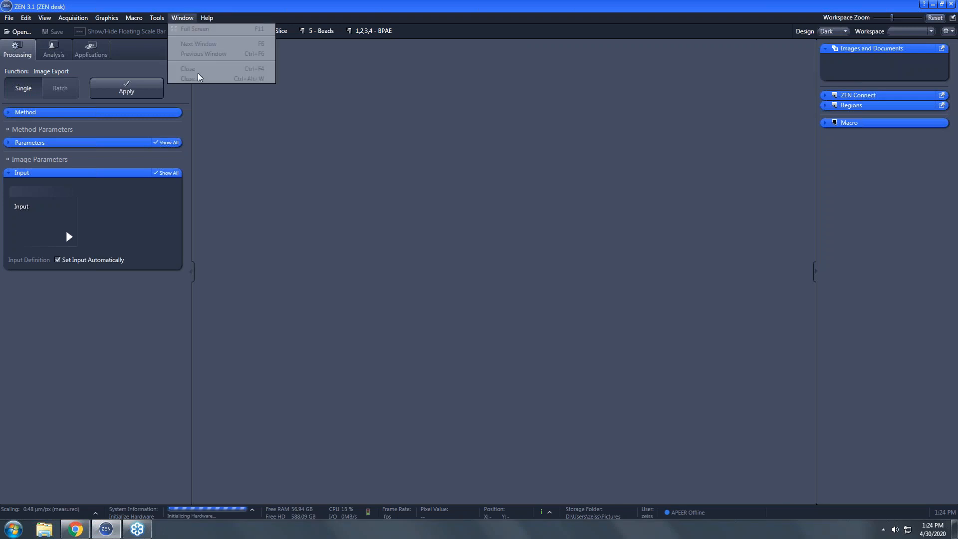
pyautogui.click(378, 119)
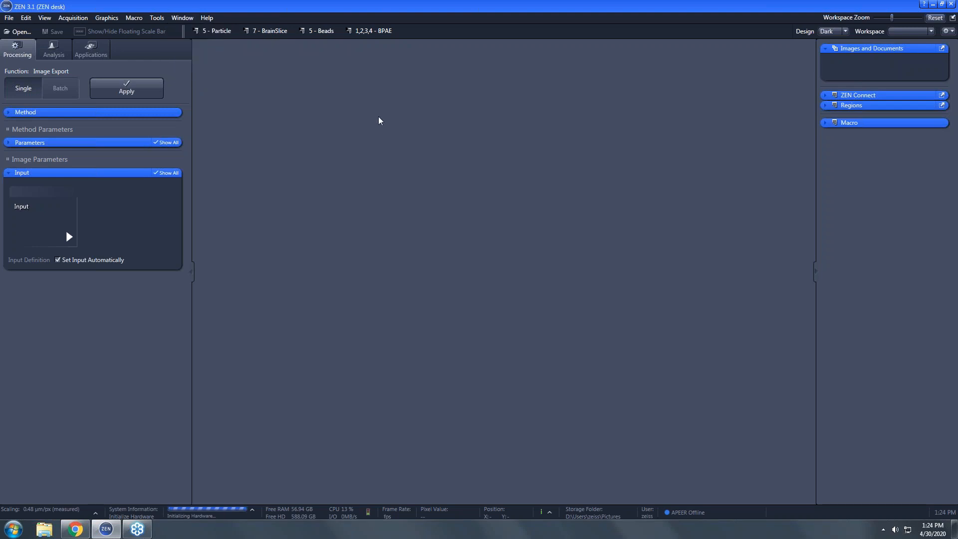
# Open the 5 - Beads image and create a subset image from a rectangular ROI of about 277 × 284 px around its upper-right beads.
pyautogui.click(315, 31)
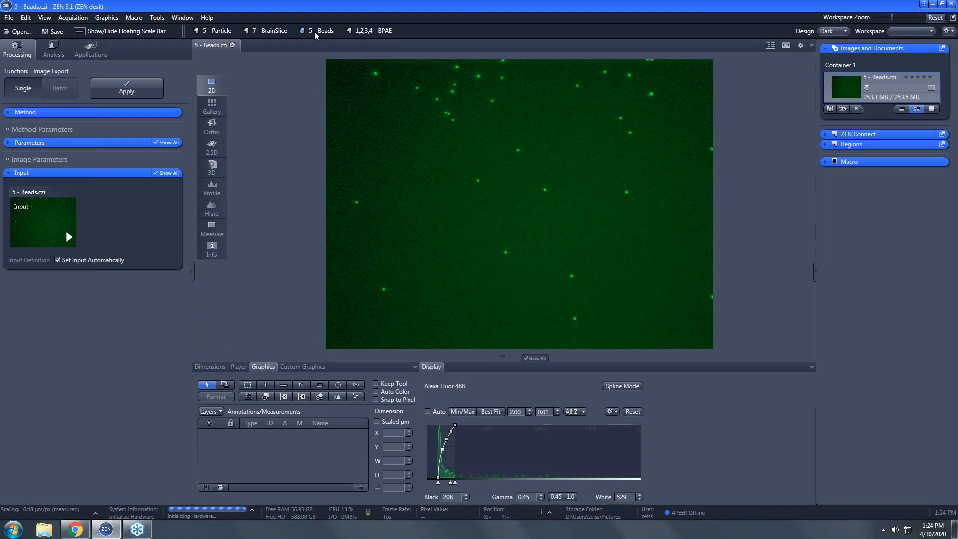
pyautogui.click(217, 369)
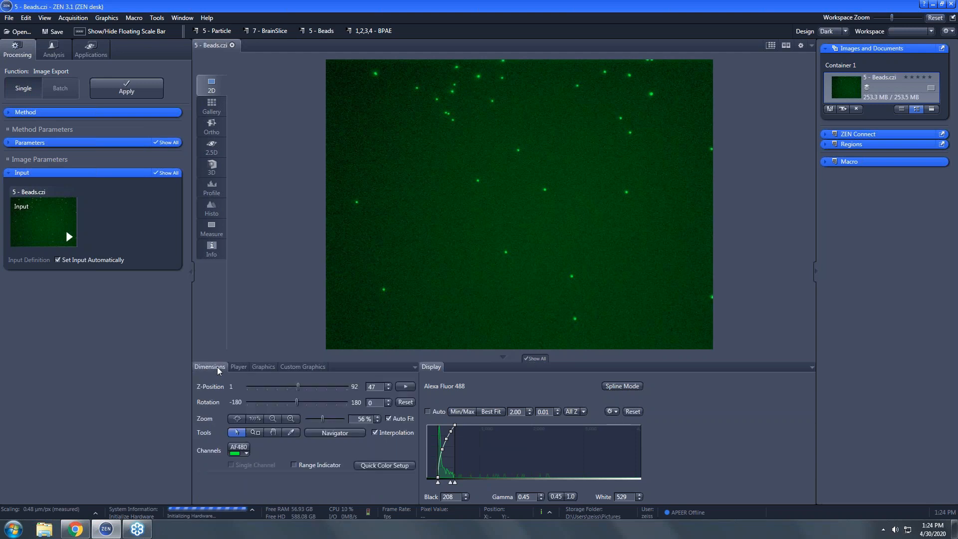
pyautogui.click(269, 367)
pyautogui.click(247, 384)
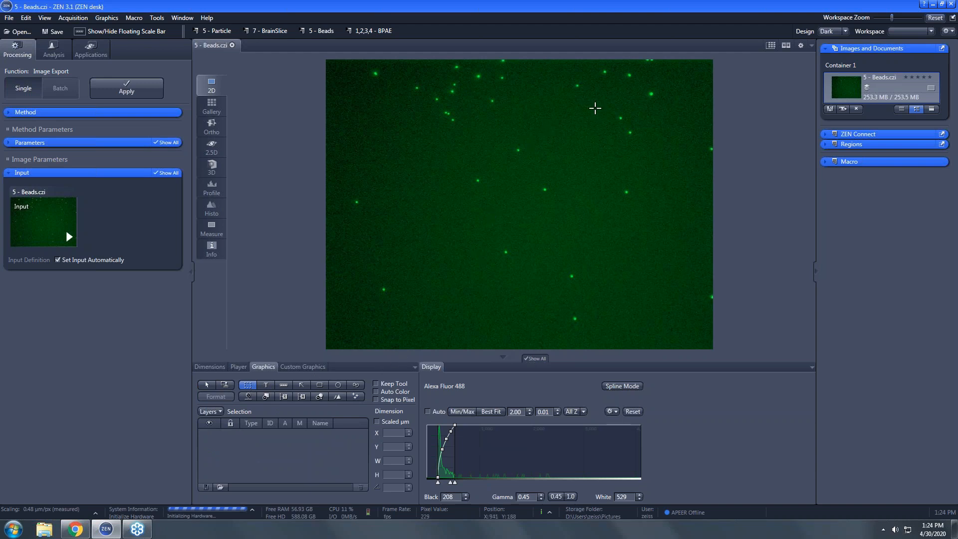
pyautogui.moveTo(600, 76)
pyautogui.mouseDown()
pyautogui.moveTo(609, 118)
pyautogui.moveTo(627, 141)
pyautogui.moveTo(675, 143)
pyautogui.moveTo(677, 155)
pyautogui.mouseUp()
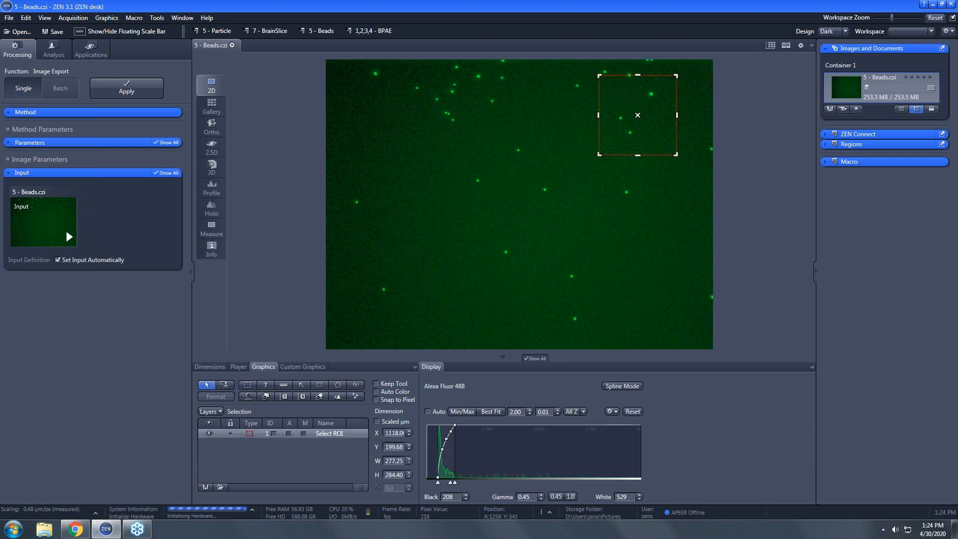
pyautogui.rightClick(627, 113)
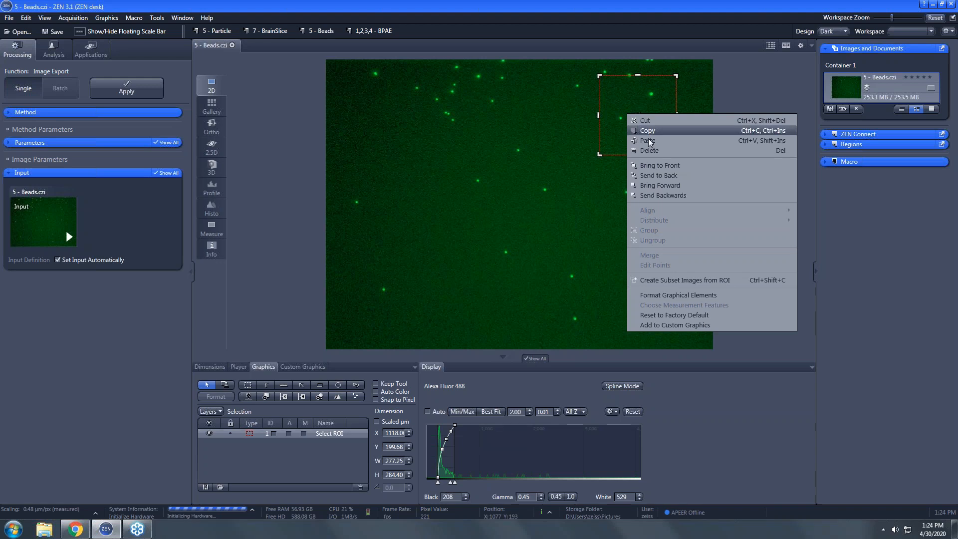
pyautogui.click(699, 278)
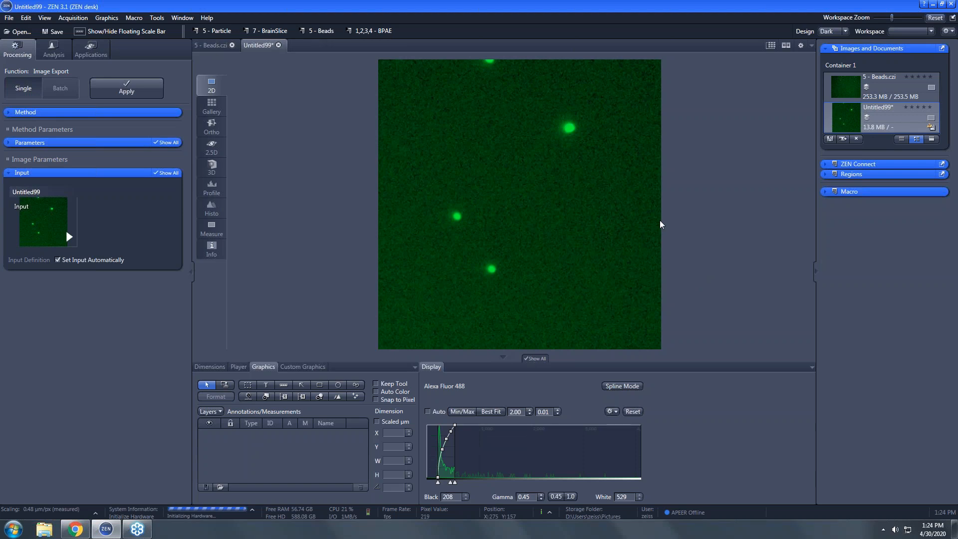
# Examine the individual beads in the subset image at high magnification.
pyautogui.scroll(1, 483, 243)
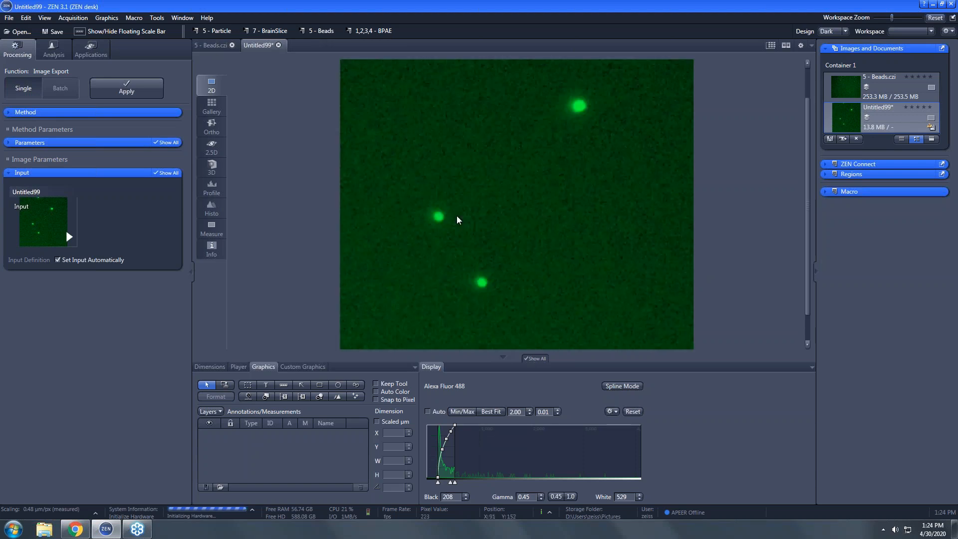
pyautogui.scroll(1, 457, 216)
pyautogui.scroll(2, 418, 215)
pyautogui.scroll(1, 418, 216)
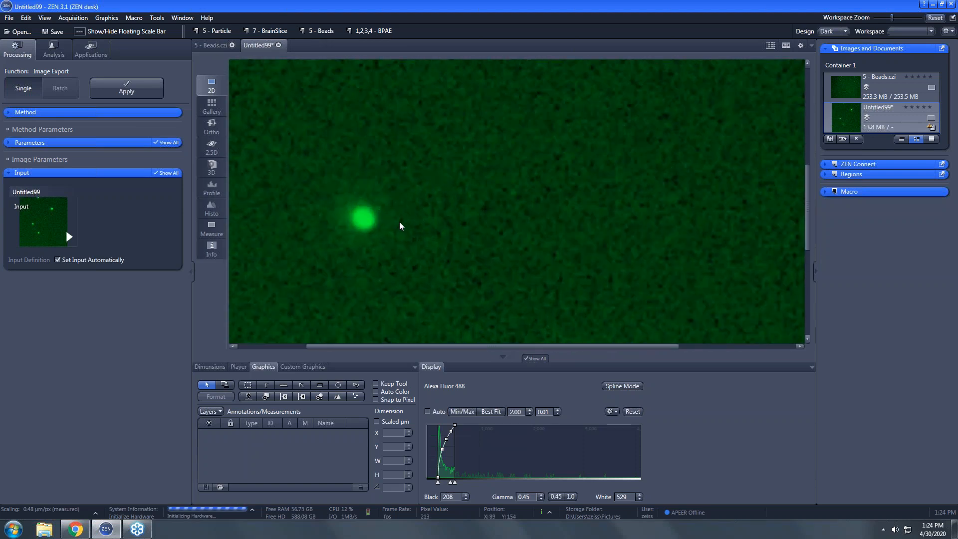
pyautogui.scroll(1, 333, 216)
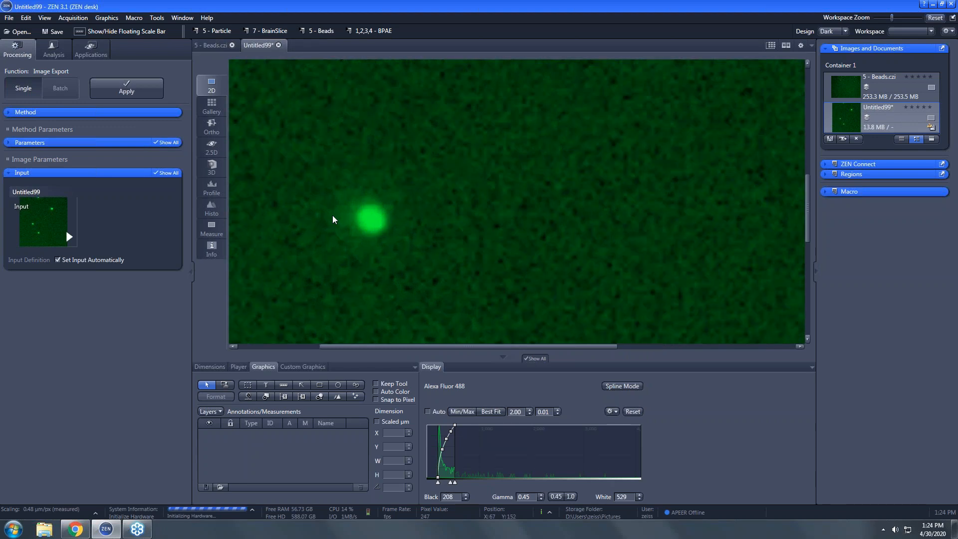
pyautogui.scroll(3, 333, 215)
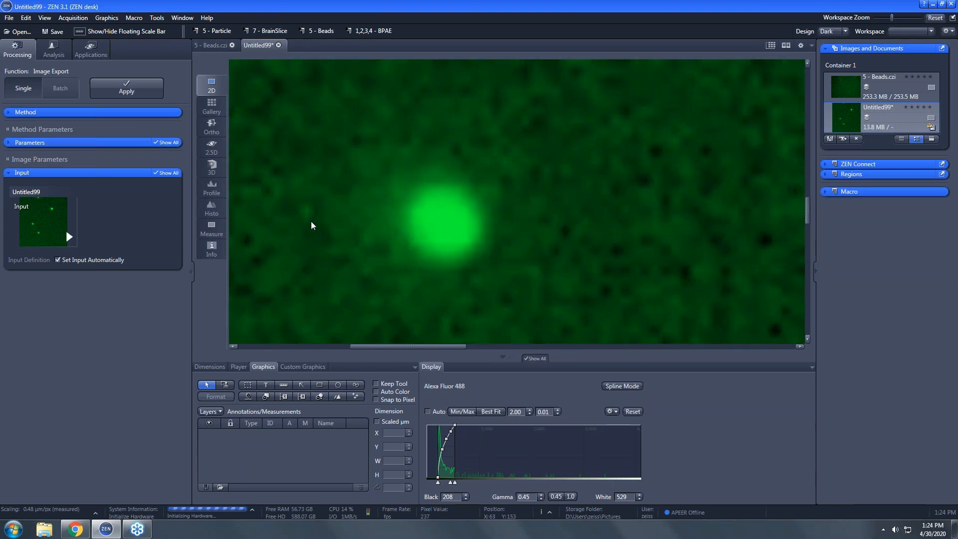
pyautogui.scroll(-1, 312, 223)
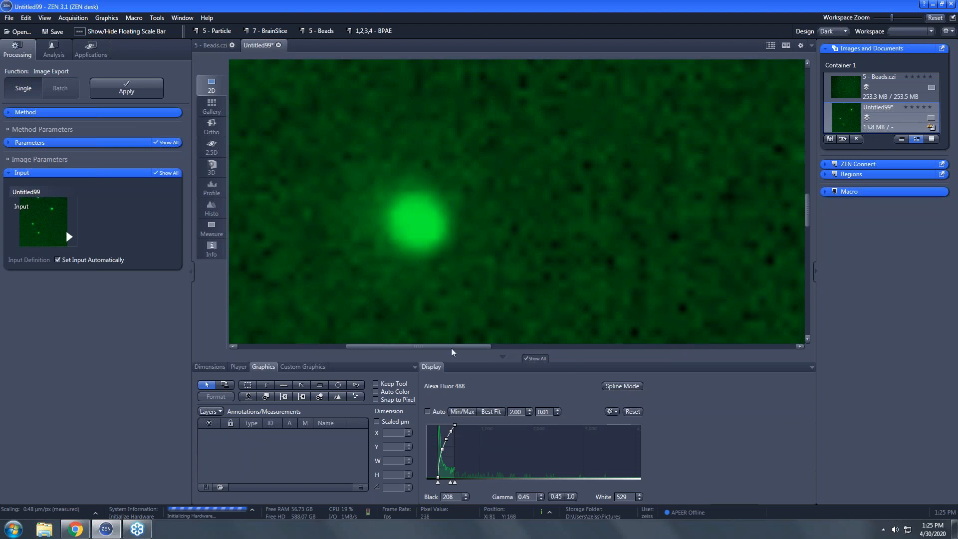
pyautogui.moveTo(452, 343); pyautogui.dragTo(444, 318)
pyautogui.scroll(-3, 502, 283)
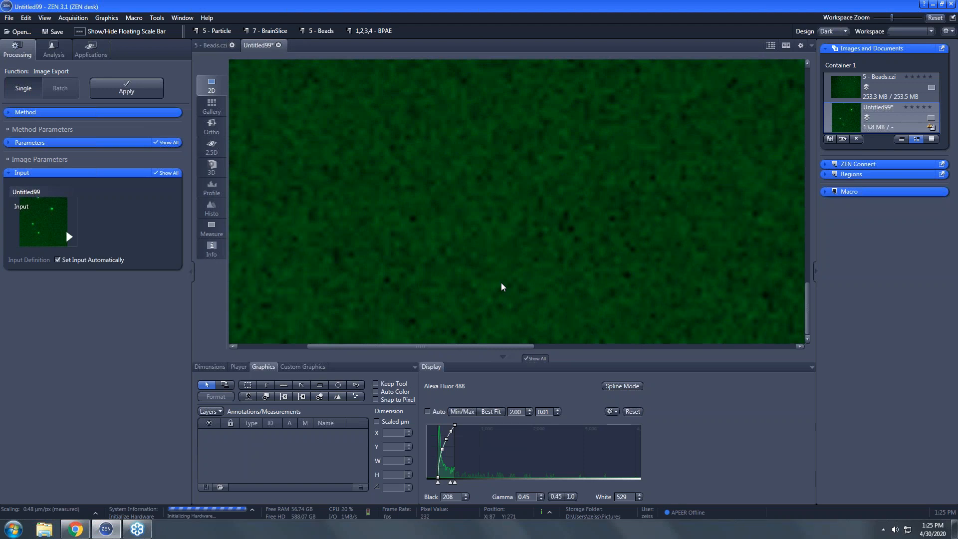
pyautogui.scroll(1, 520, 138)
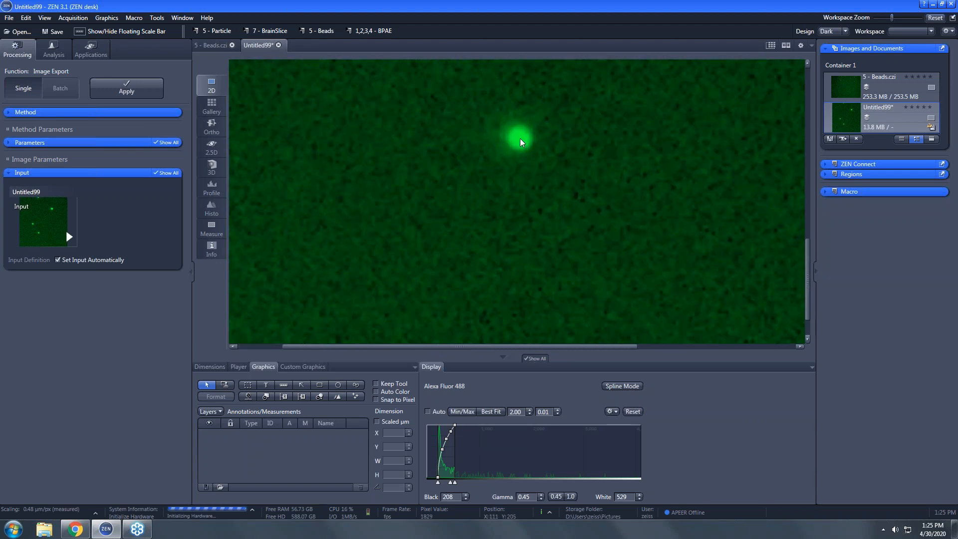
pyautogui.scroll(2, 530, 61)
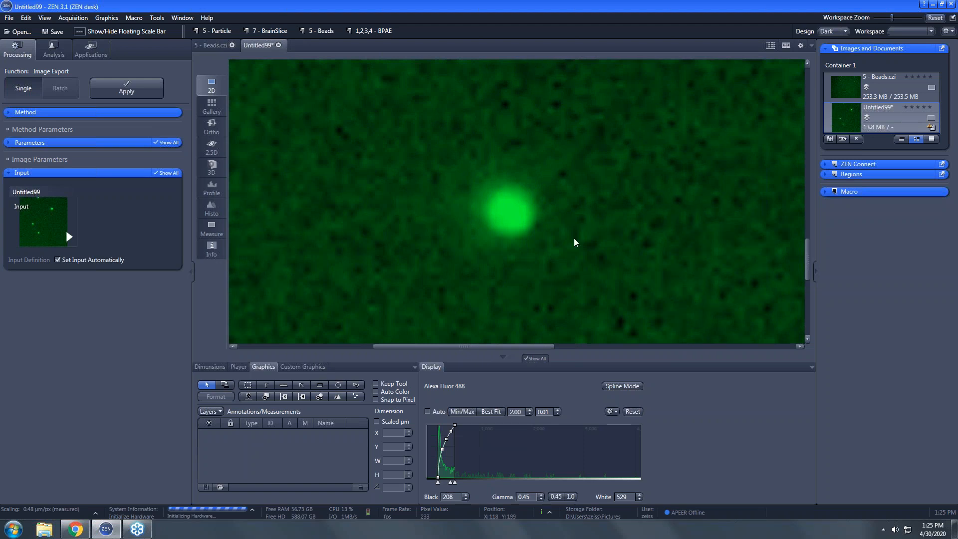
# Apply Min/Max display scaling to the bead subset image and turn off interpolation.
pyautogui.click(464, 412)
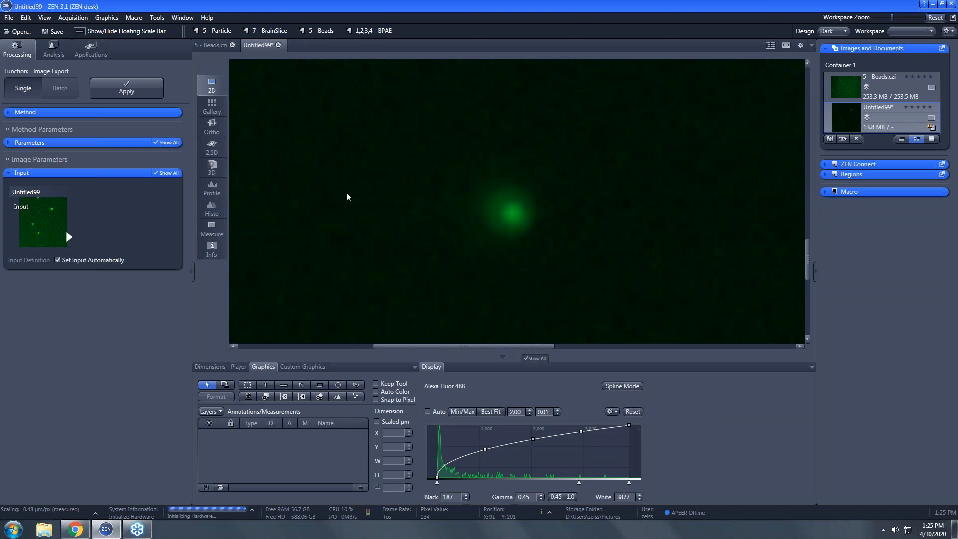
pyautogui.click(211, 366)
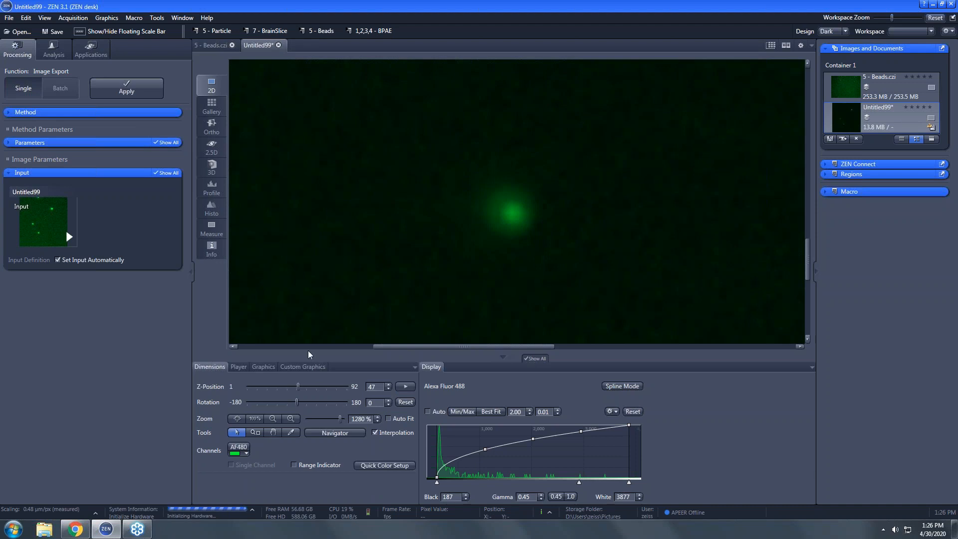
pyautogui.click(375, 433)
# In the Profile view, draw a horizontal arrow profile about 3.7 µm long through the center of the middle-left bead.
pyautogui.click(211, 188)
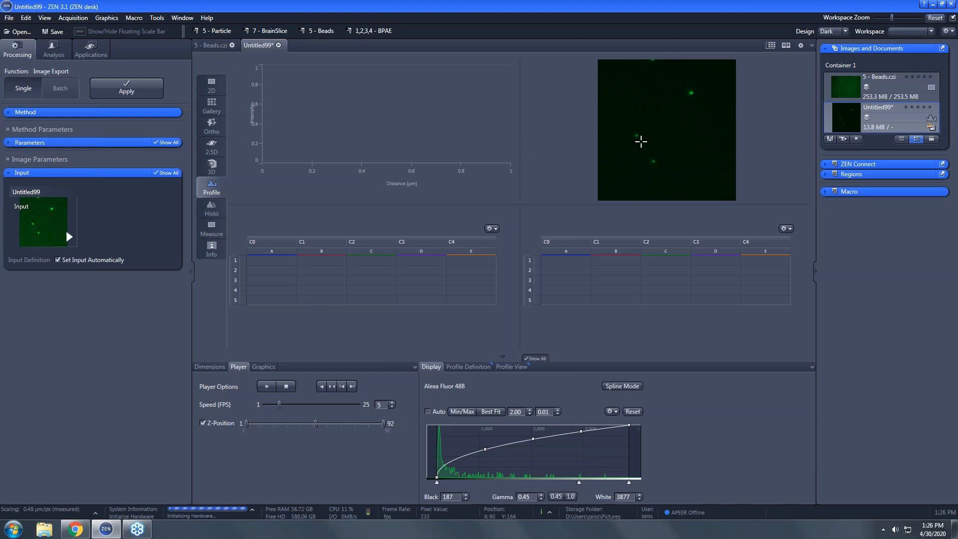
pyautogui.scroll(1, 639, 143)
pyautogui.scroll(1, 639, 143)
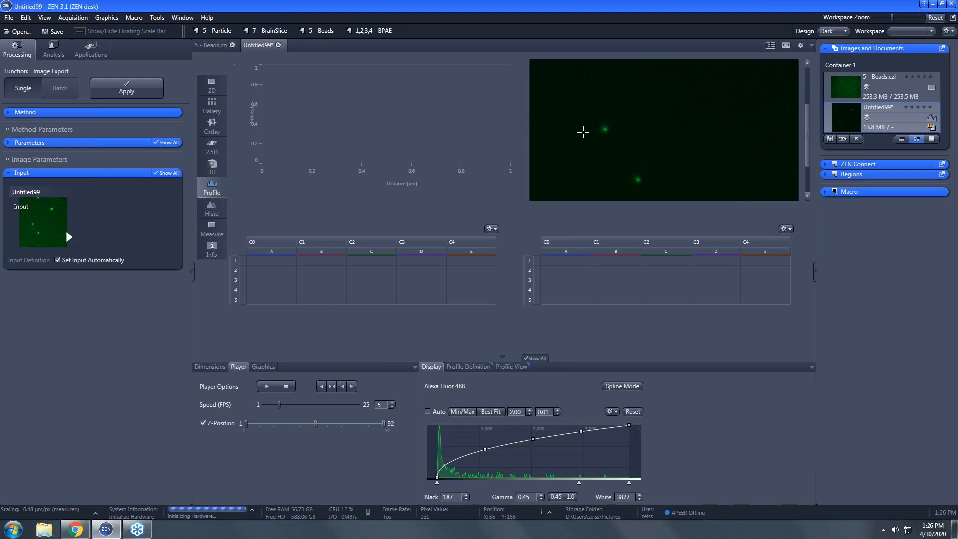
pyautogui.scroll(3, 540, 129)
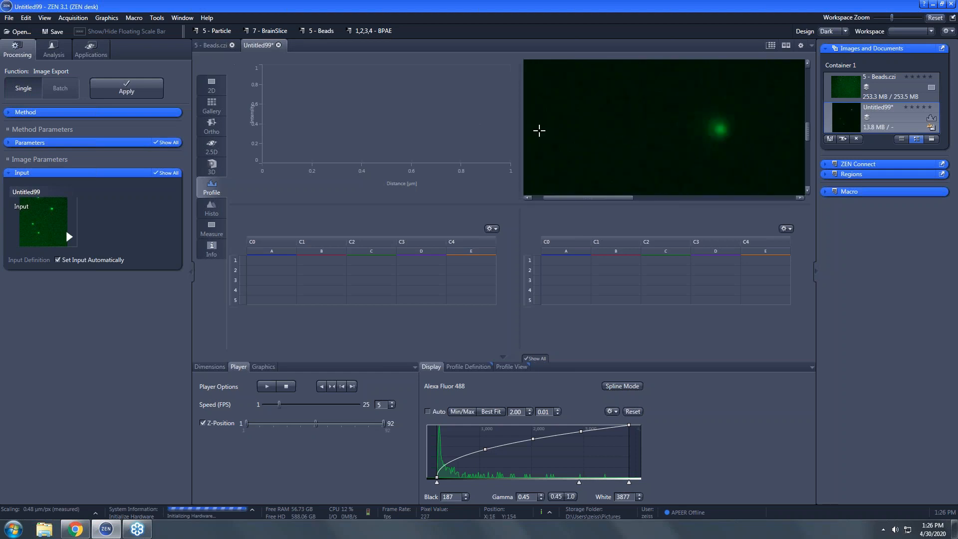
pyautogui.moveTo(595, 197); pyautogui.dragTo(618, 200)
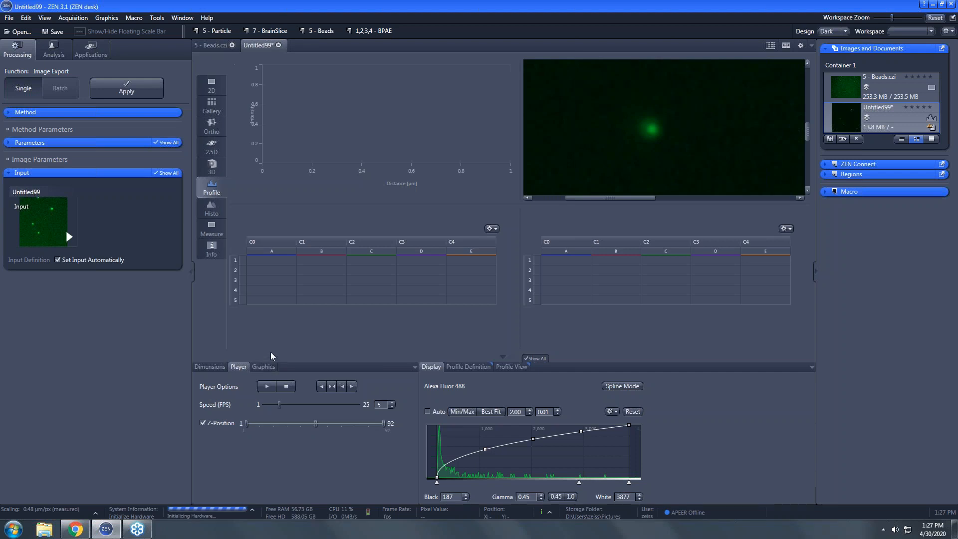
pyautogui.click(478, 368)
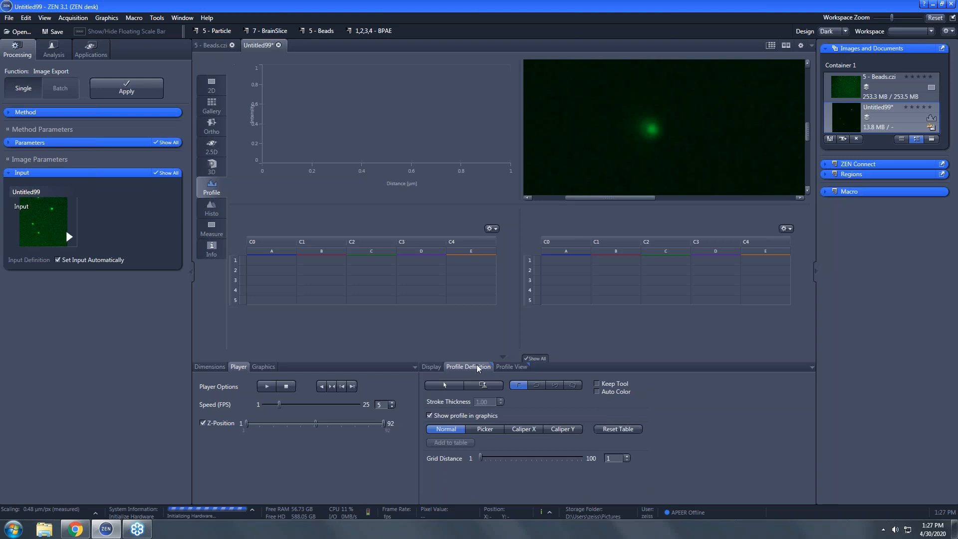
pyautogui.click(517, 385)
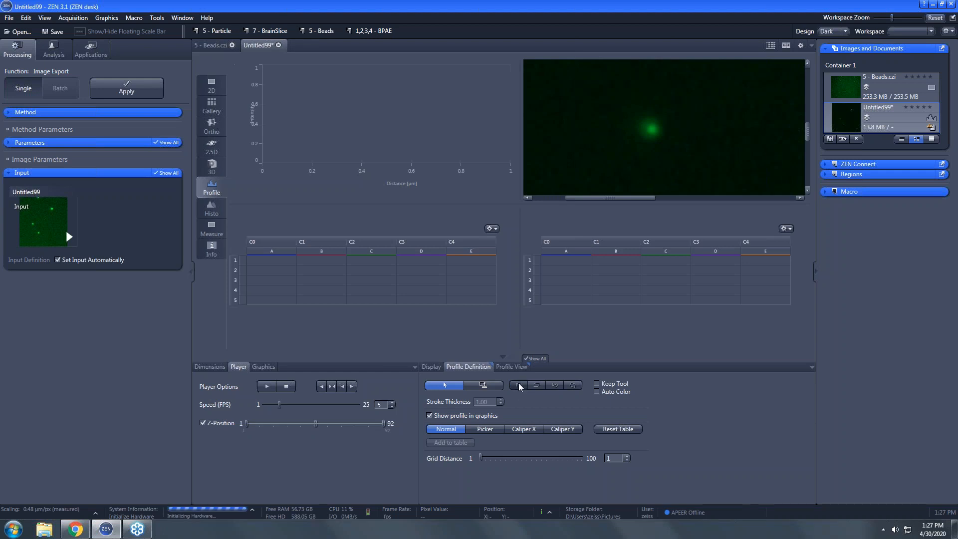
pyautogui.click(519, 382)
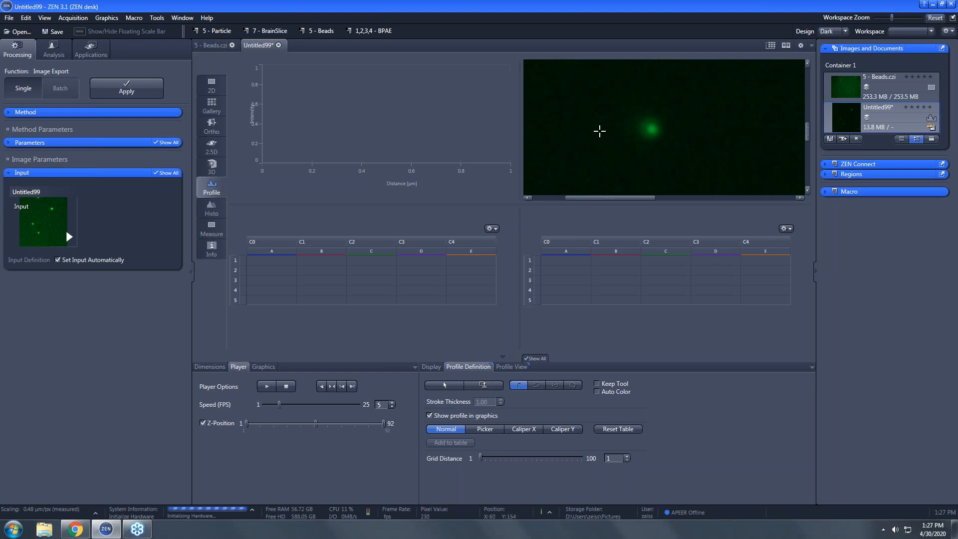
pyautogui.moveTo(604, 128); pyautogui.dragTo(710, 129)
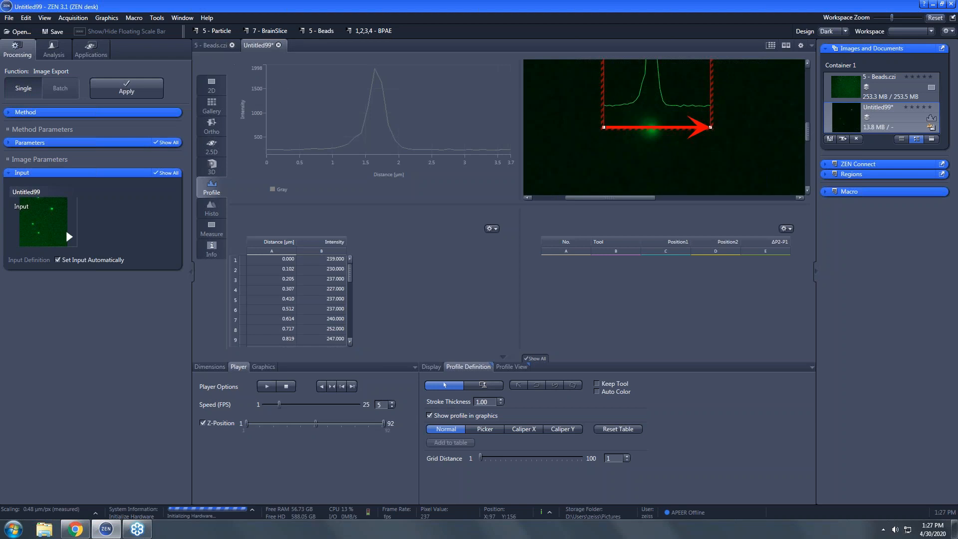
pyautogui.moveTo(808, 127); pyautogui.dragTo(807, 121)
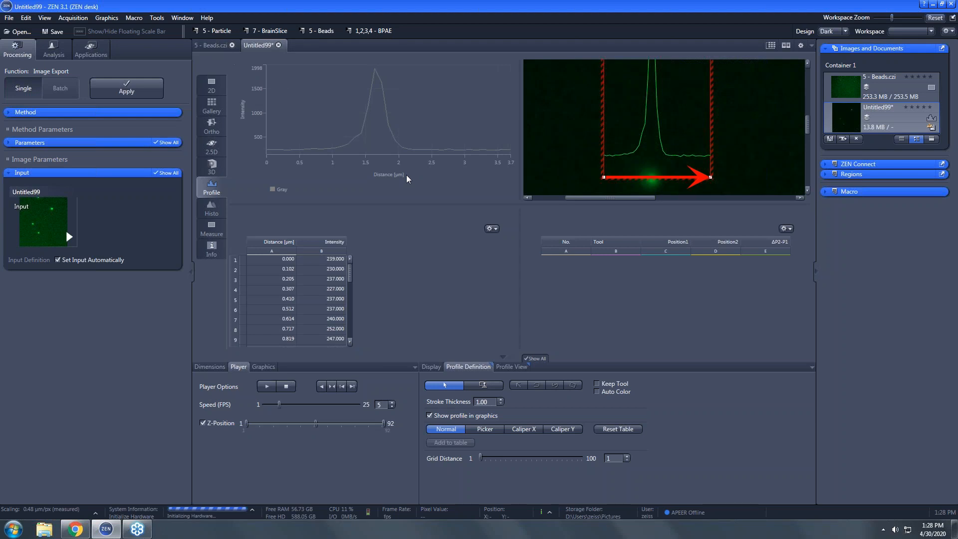
# Start a Caliper X measurement at about half the peak's height, with markers at about 1.52 µm on the left flank and 1.75 µm.
pyautogui.moveTo(375, 66)
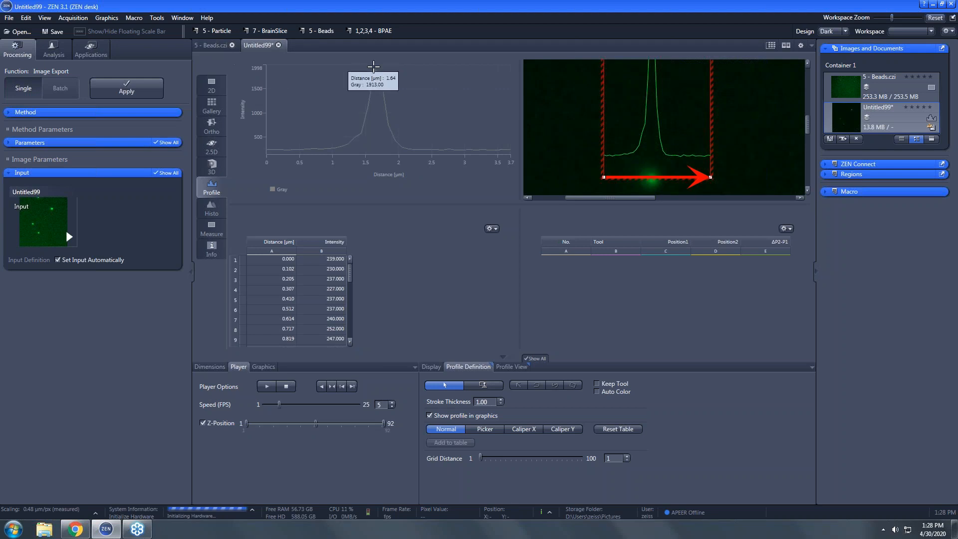
pyautogui.moveTo(366, 113)
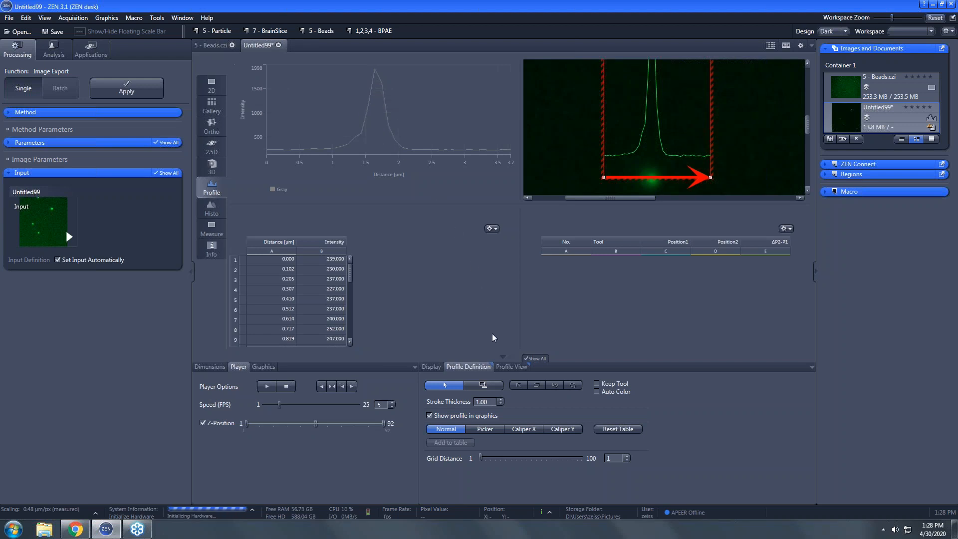
pyautogui.click(523, 429)
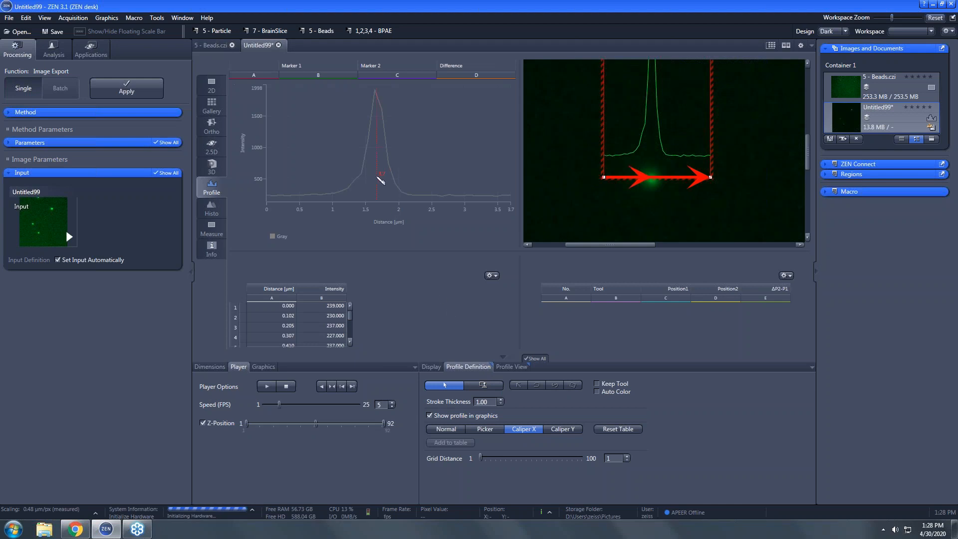
pyautogui.scroll(1, 372, 151)
pyautogui.scroll(1, 372, 150)
pyautogui.scroll(1, 368, 176)
pyautogui.scroll(1, 368, 176)
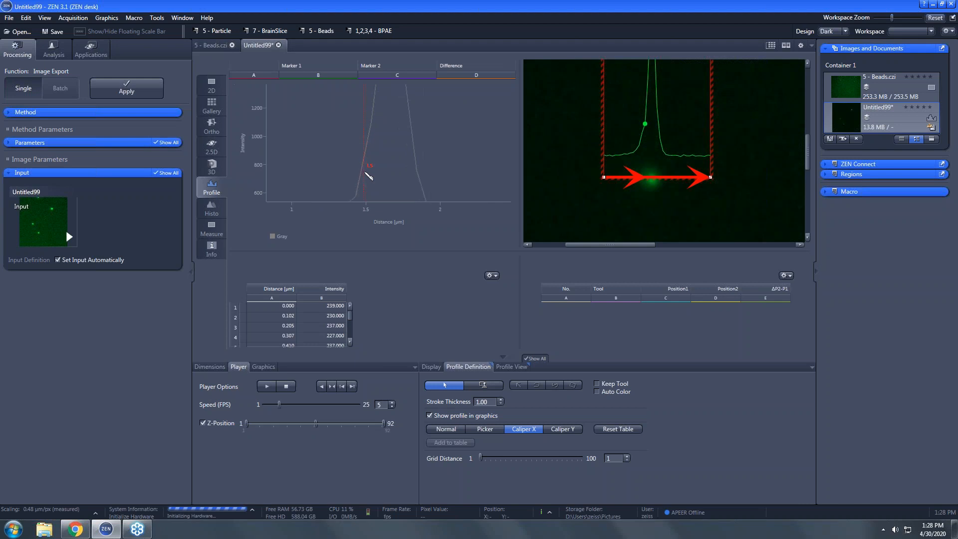
pyautogui.scroll(1, 368, 176)
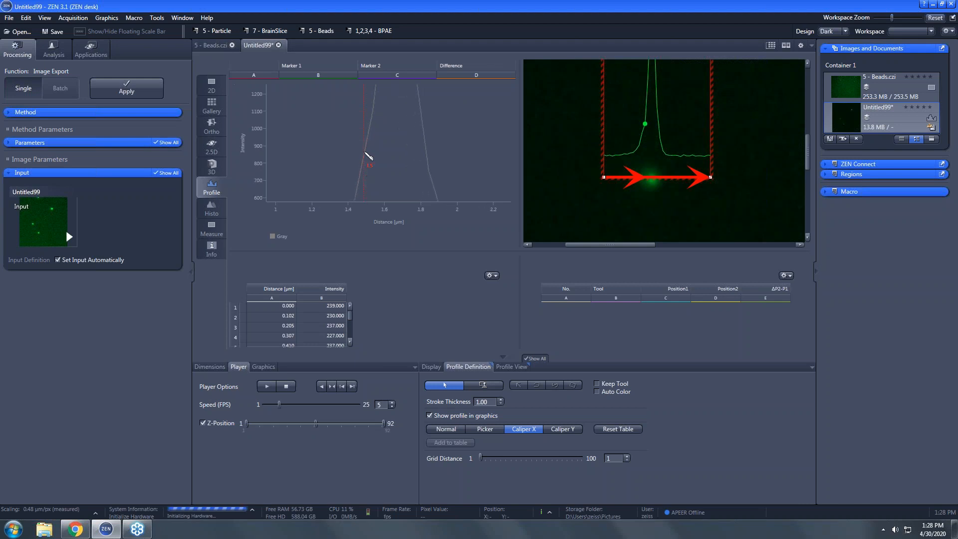
pyautogui.scroll(1, 371, 129)
pyautogui.scroll(1, 370, 129)
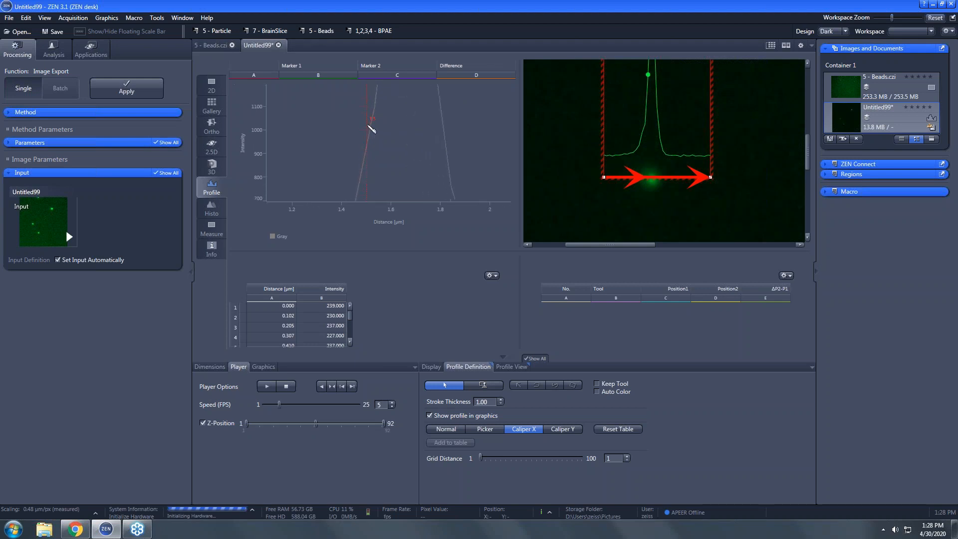
pyautogui.scroll(2, 371, 129)
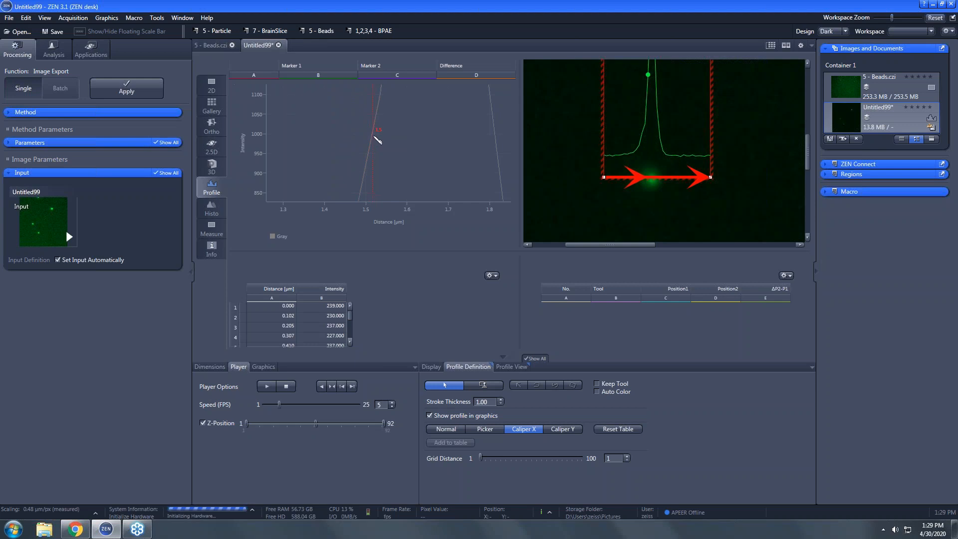
pyautogui.moveTo(374, 136)
pyautogui.mouseDown()
pyautogui.moveTo(497, 152)
pyautogui.moveTo(511, 140)
pyautogui.mouseUp()
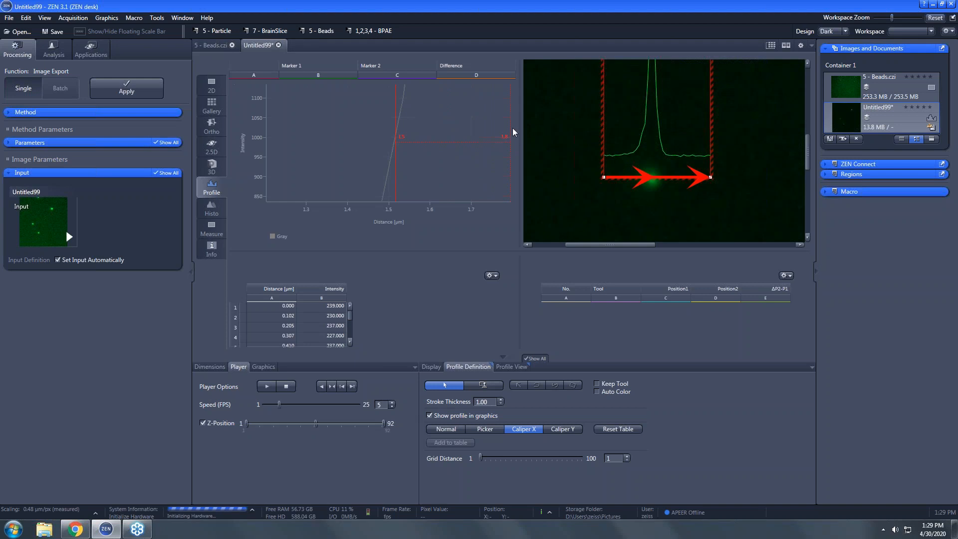
pyautogui.click(484, 142)
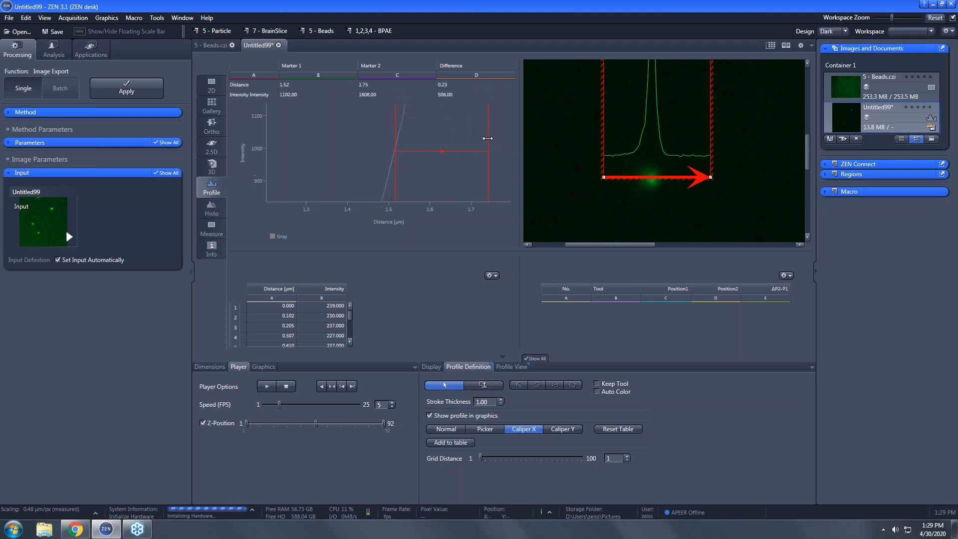
# Move the second Caliper X marker to about 1.81 µm on the peak's right flank to measure the width at half maximum.
pyautogui.scroll(-1, 485, 144)
pyautogui.scroll(-2, 485, 144)
pyautogui.scroll(-1, 486, 144)
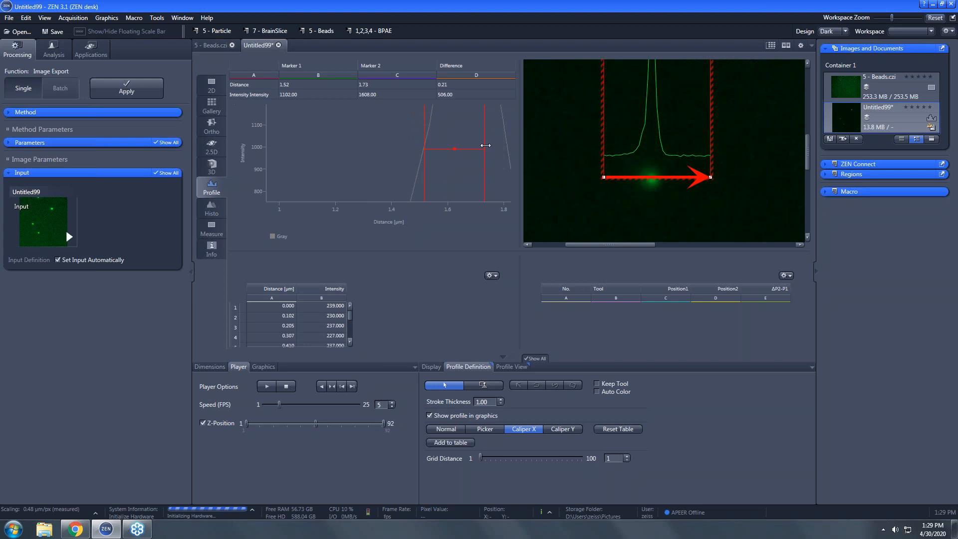
pyautogui.moveTo(485, 145); pyautogui.dragTo(514, 146)
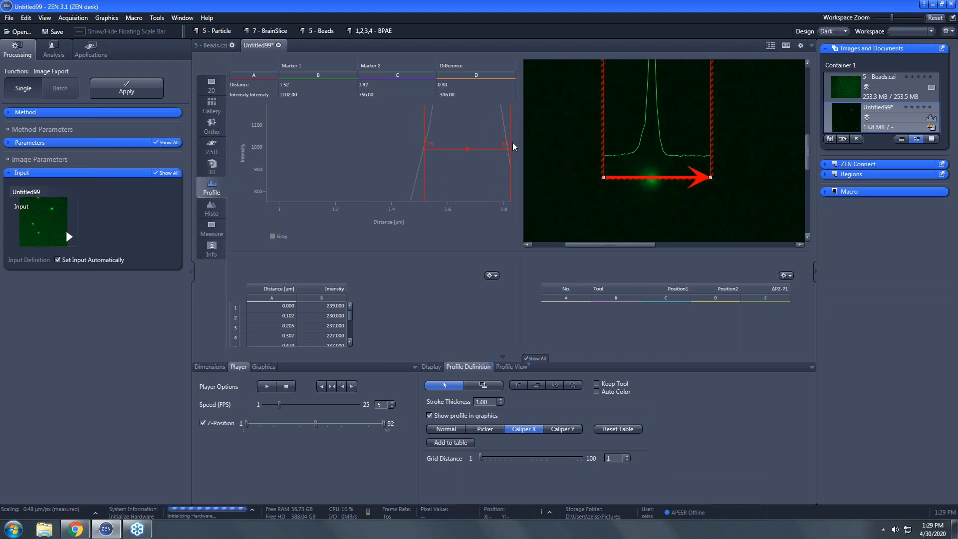
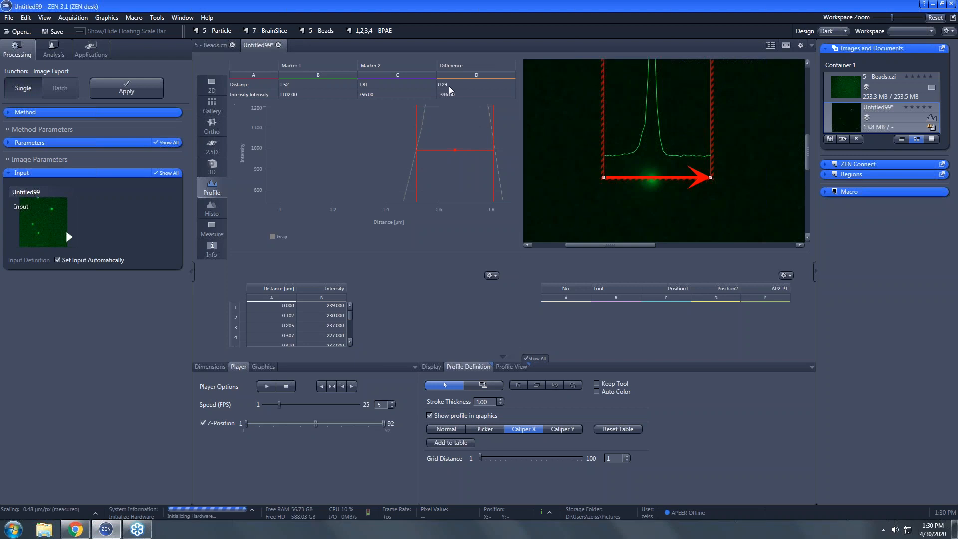
pyautogui.scroll(-1, 372, 164)
pyautogui.scroll(-1, 370, 144)
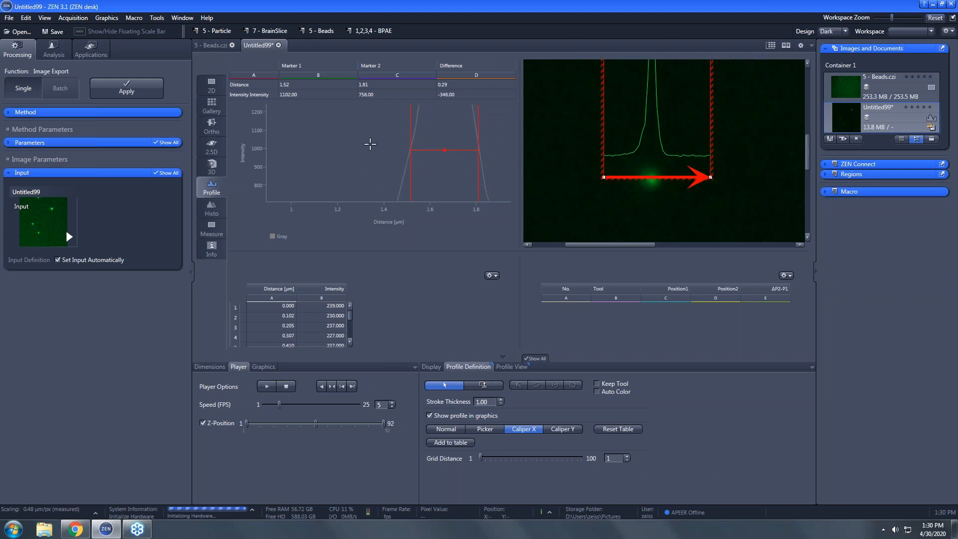
pyautogui.scroll(-3, 369, 143)
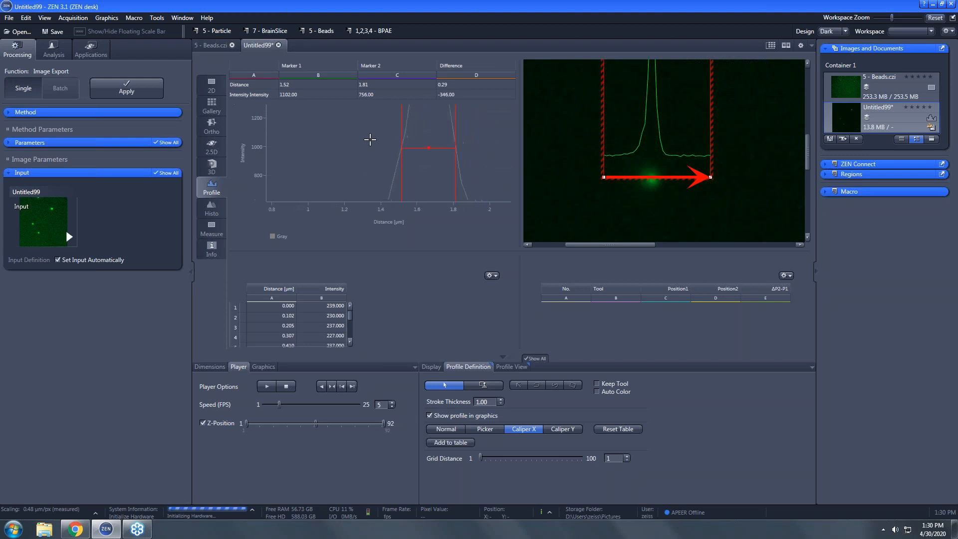
pyautogui.scroll(-3, 369, 139)
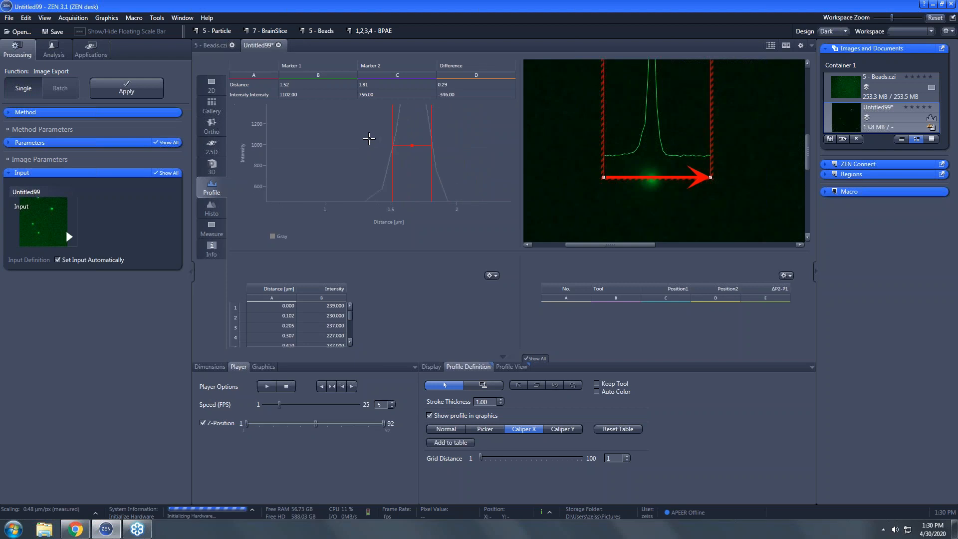
pyautogui.scroll(-1, 370, 140)
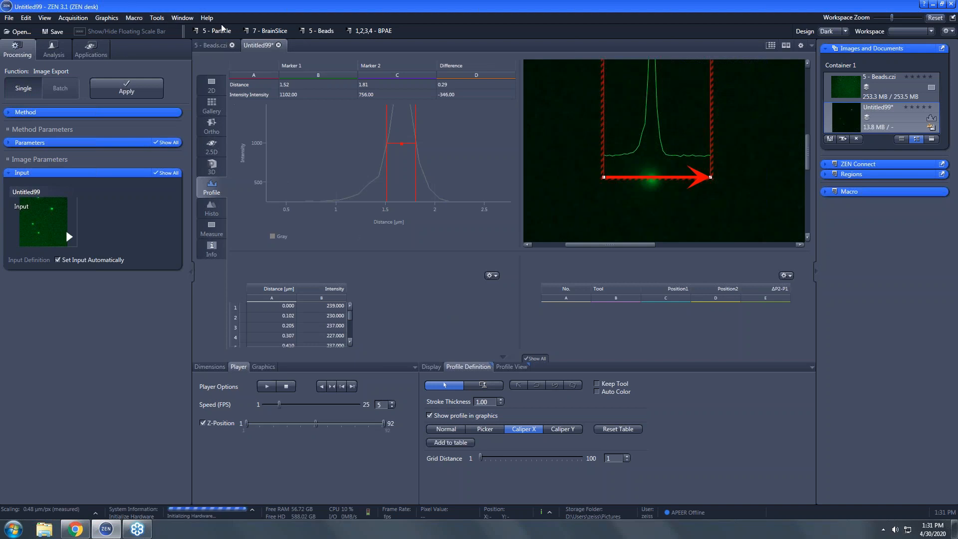
# Close all open images and open the 5 - Particle image.
pyautogui.click(182, 19)
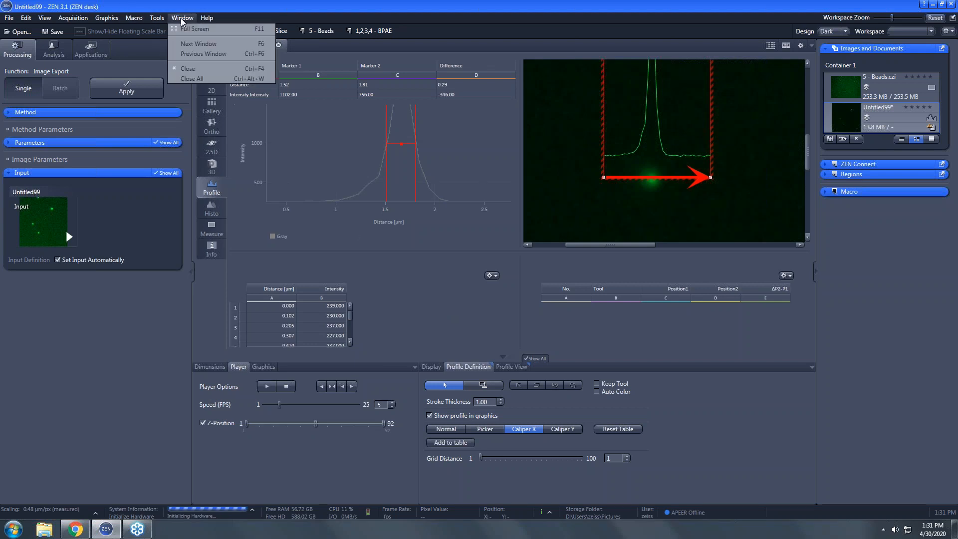
pyautogui.click(197, 76)
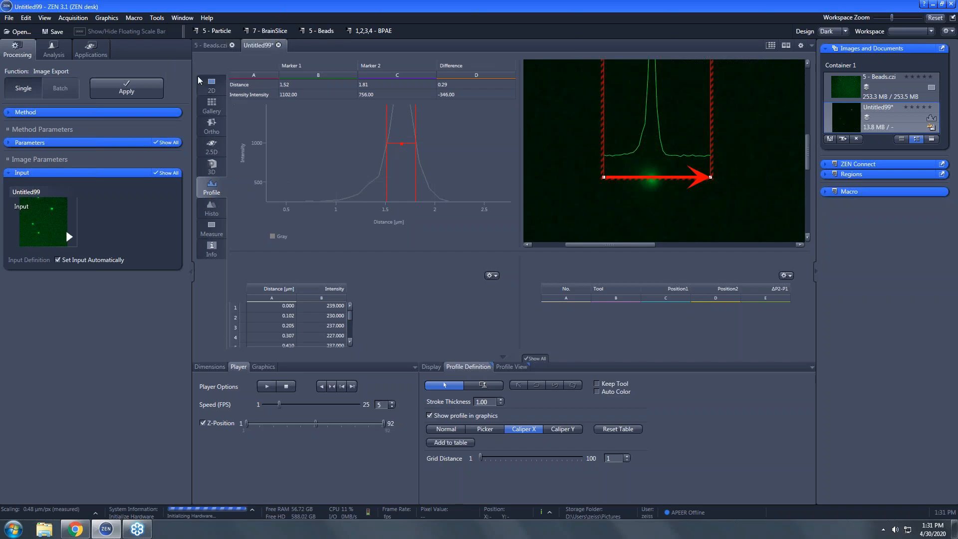
pyautogui.click(122, 276)
pyautogui.click(390, 277)
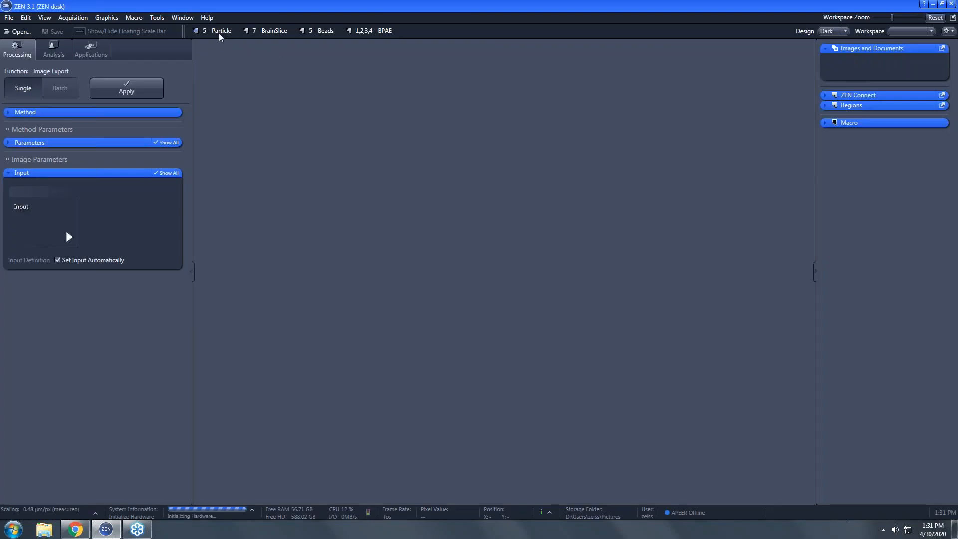
pyautogui.click(218, 31)
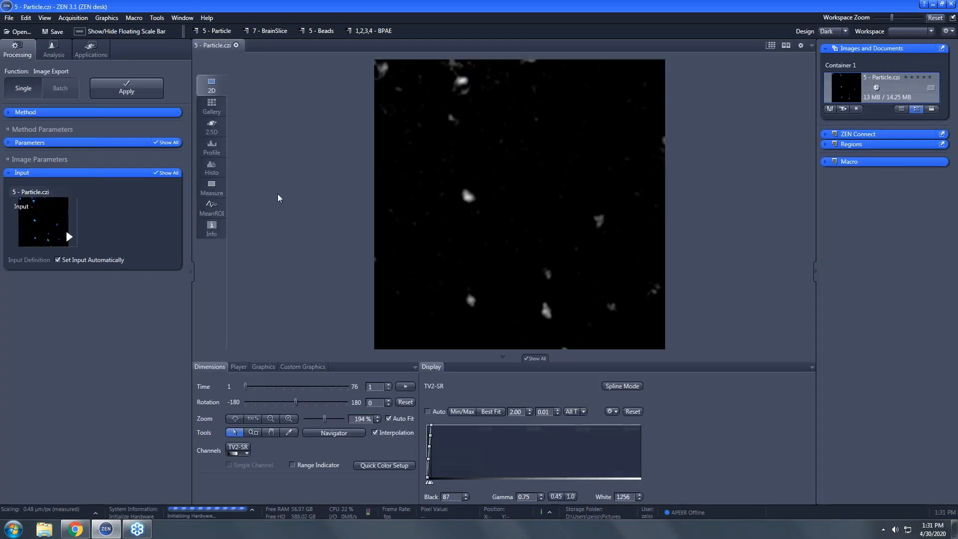
# Play the particle time series and slow its playback speed to 3 FPS.
pyautogui.click(404, 388)
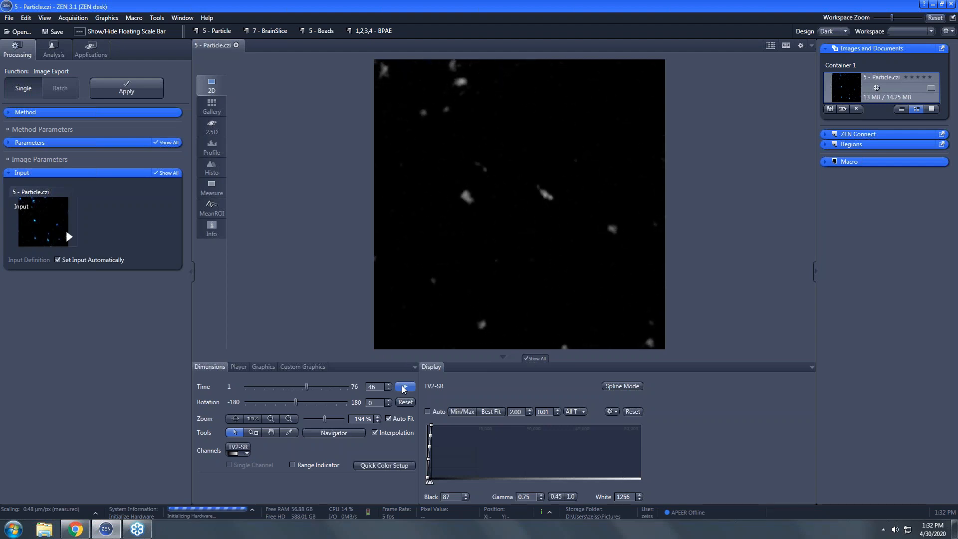
pyautogui.click(240, 370)
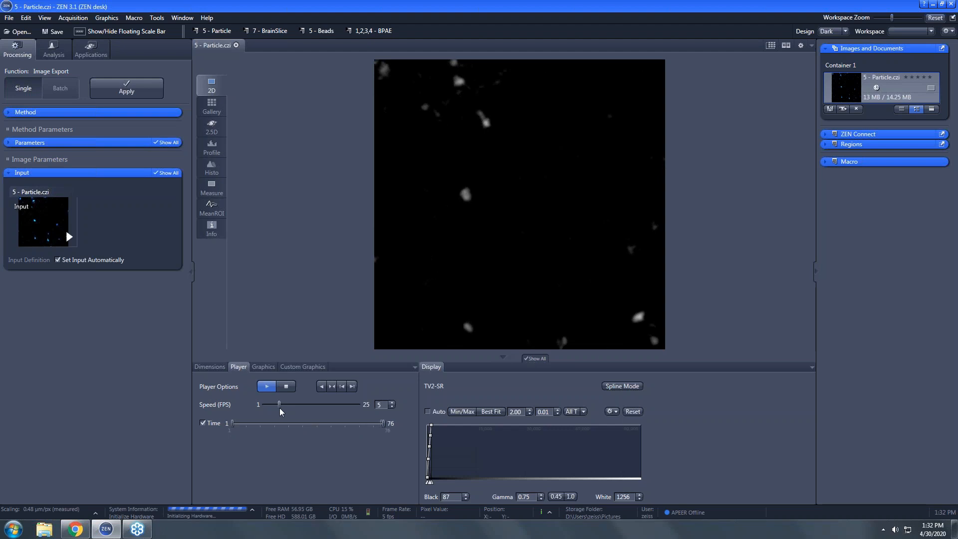
pyautogui.click(393, 408)
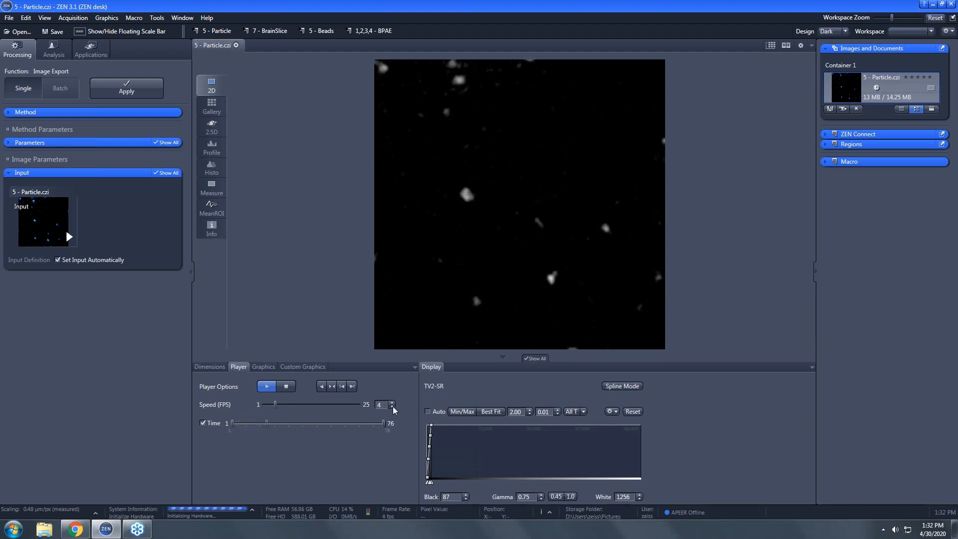
pyautogui.click(392, 407)
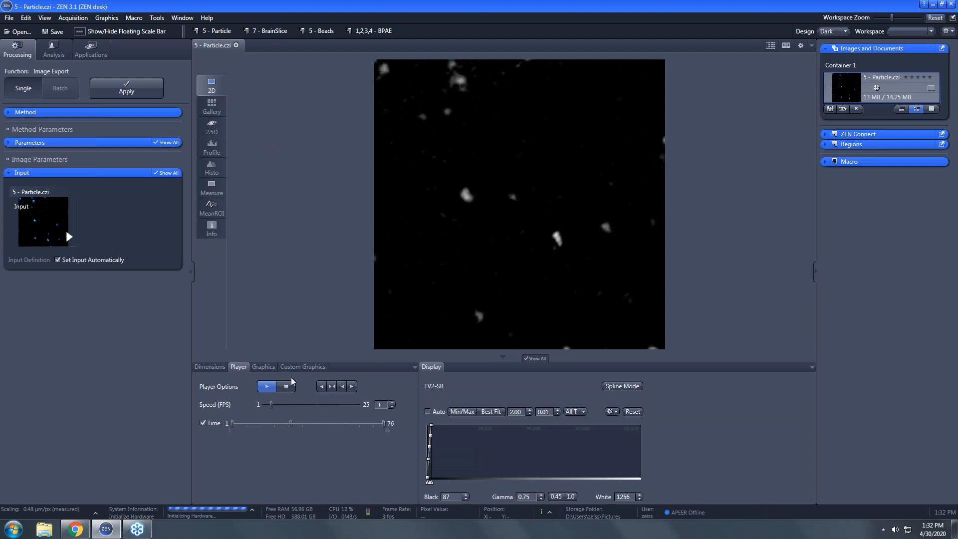
pyautogui.click(216, 368)
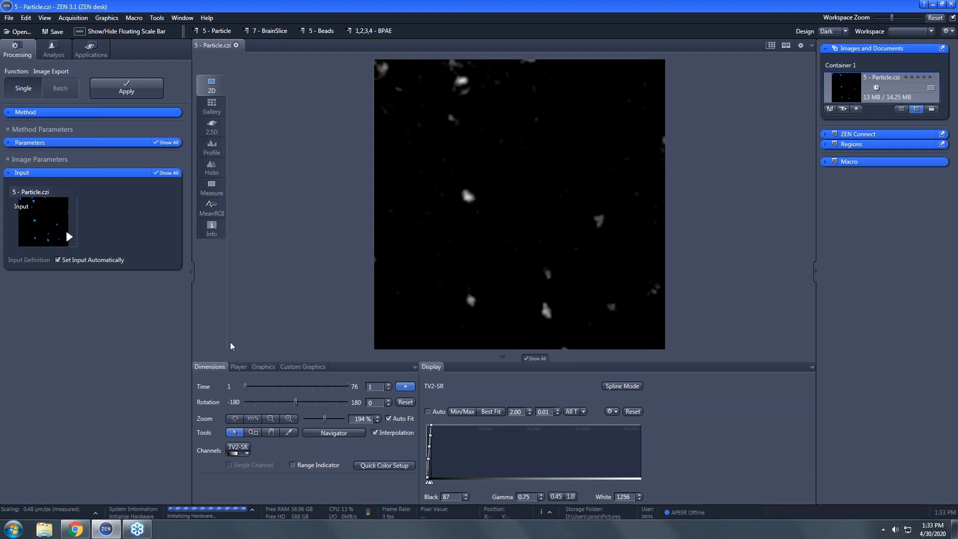
# In an enlarged Profile view, play the time series and draw a freehand profile about 7.8 µm long along the moving particle's path.
pyautogui.click(211, 148)
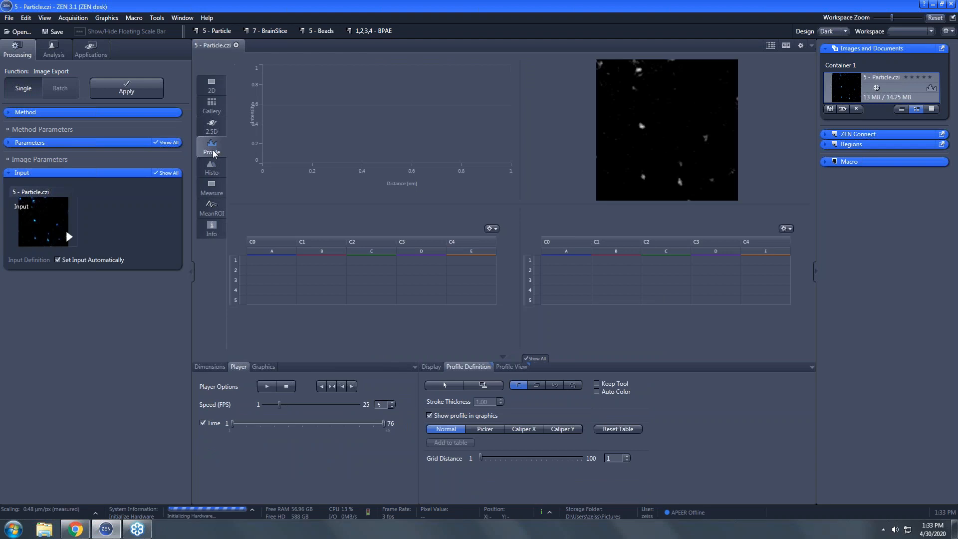
pyautogui.click(555, 386)
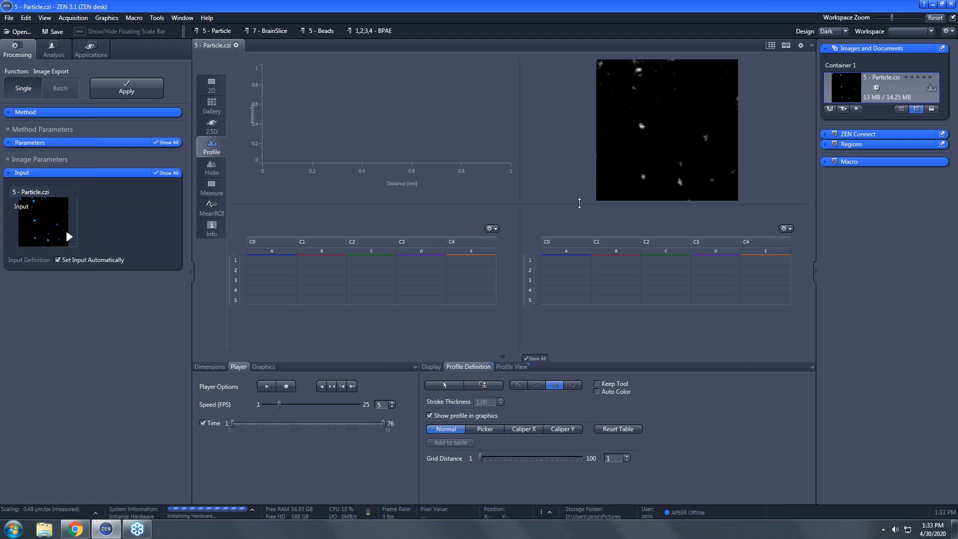
pyautogui.moveTo(579, 205); pyautogui.dragTo(573, 287)
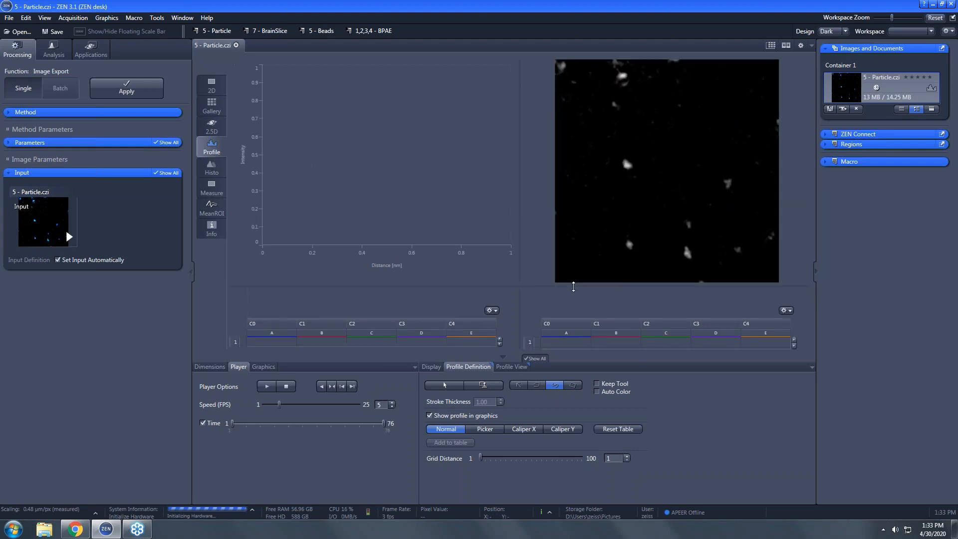
pyautogui.click(210, 367)
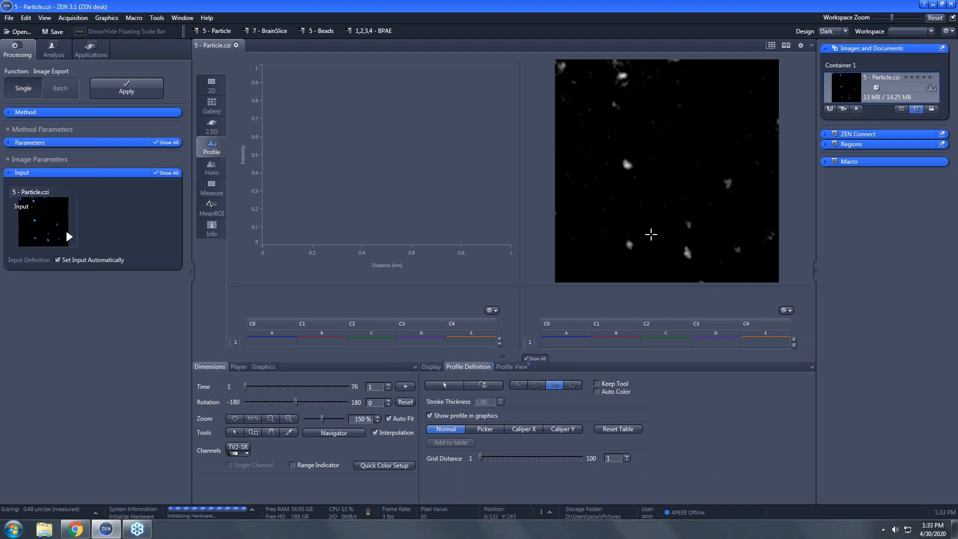
pyautogui.click(405, 387)
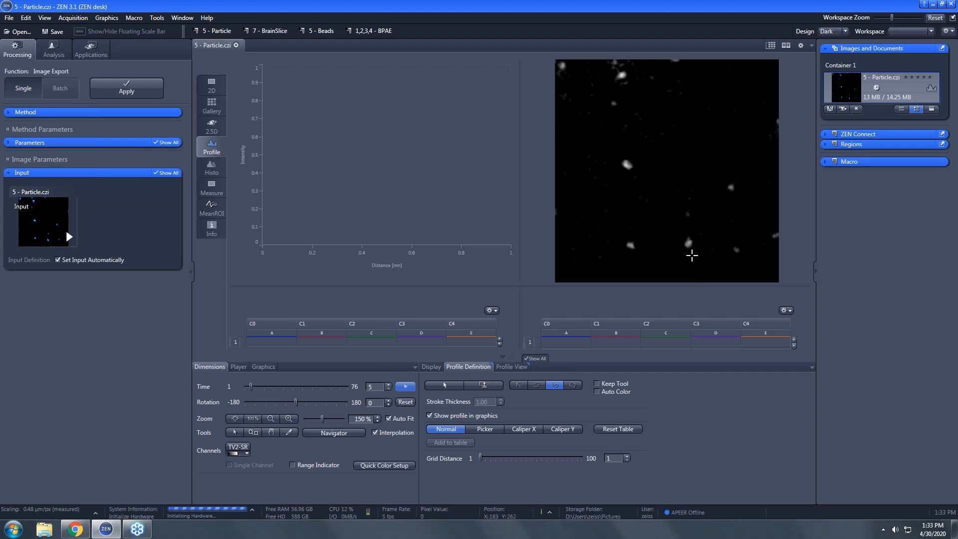
pyautogui.moveTo(691, 244)
pyautogui.mouseDown()
pyautogui.moveTo(694, 167)
pyautogui.moveTo(635, 92)
pyautogui.mouseUp()
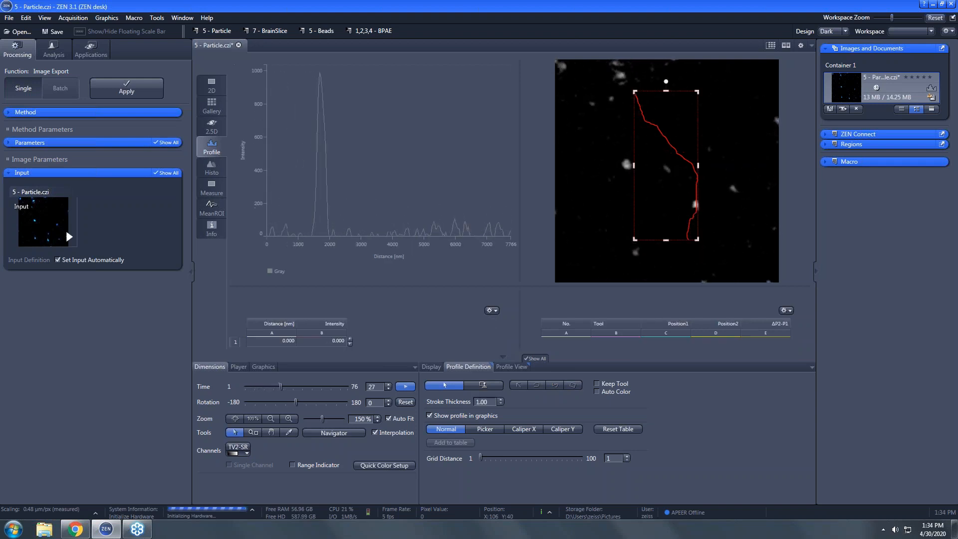
pyautogui.moveTo(342, 162)
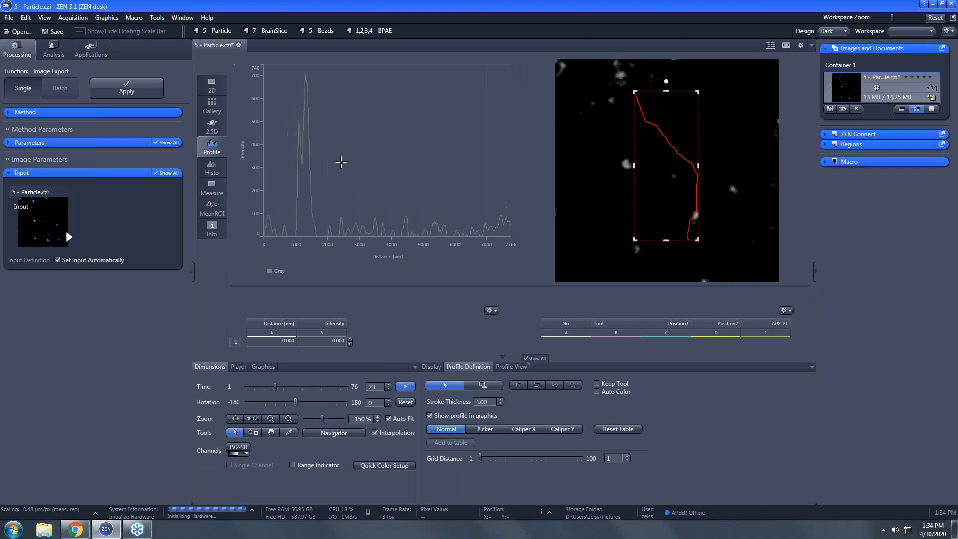
pyautogui.moveTo(341, 162)
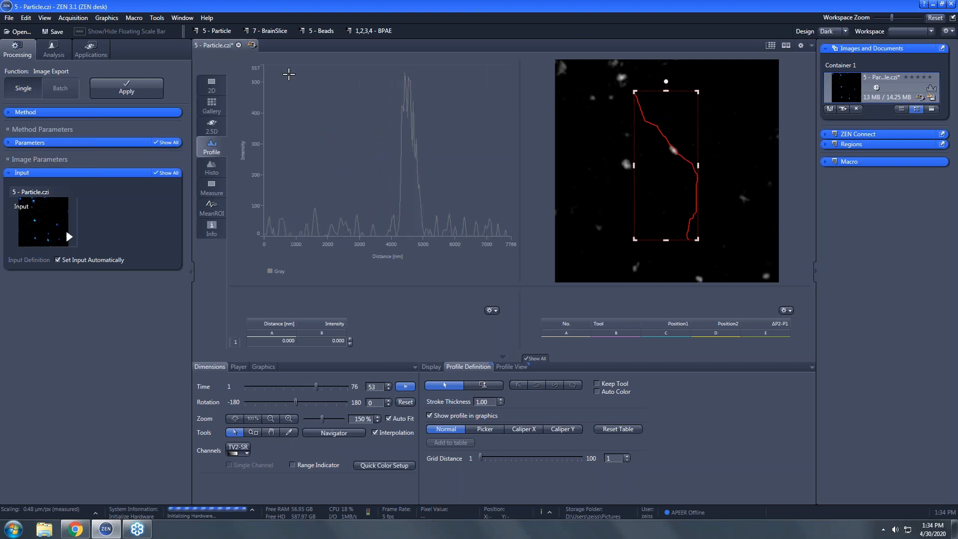
# Search the processing methods for kymogr and select the Kymograph method.
pyautogui.click(7, 113)
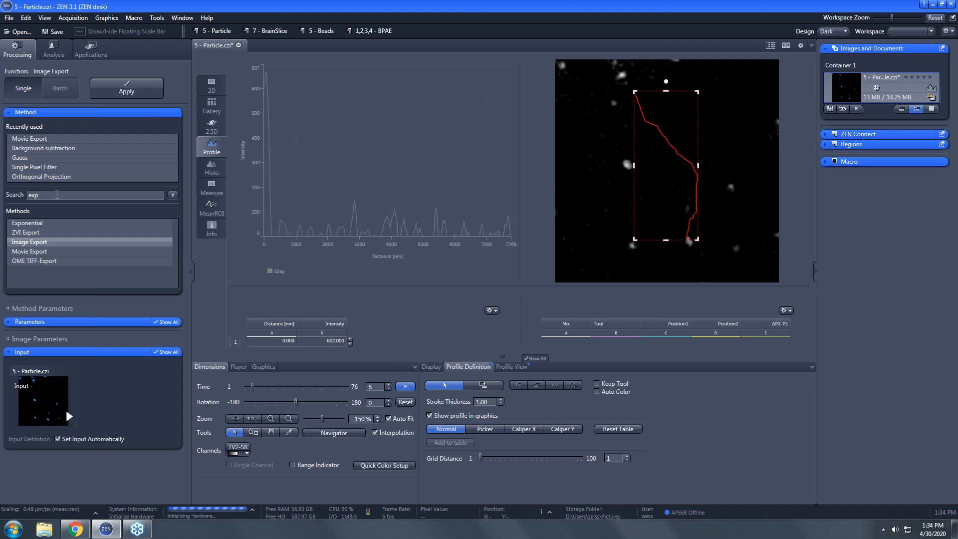
pyautogui.press('BackSpace')
pyautogui.press('BackSpace')
pyautogui.press('BackSpace')
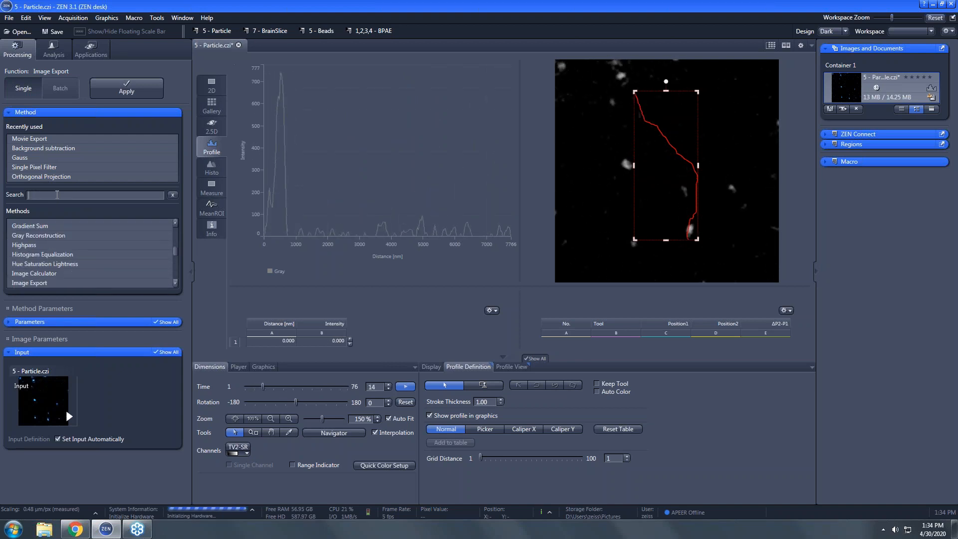
pyautogui.write('kymogr')
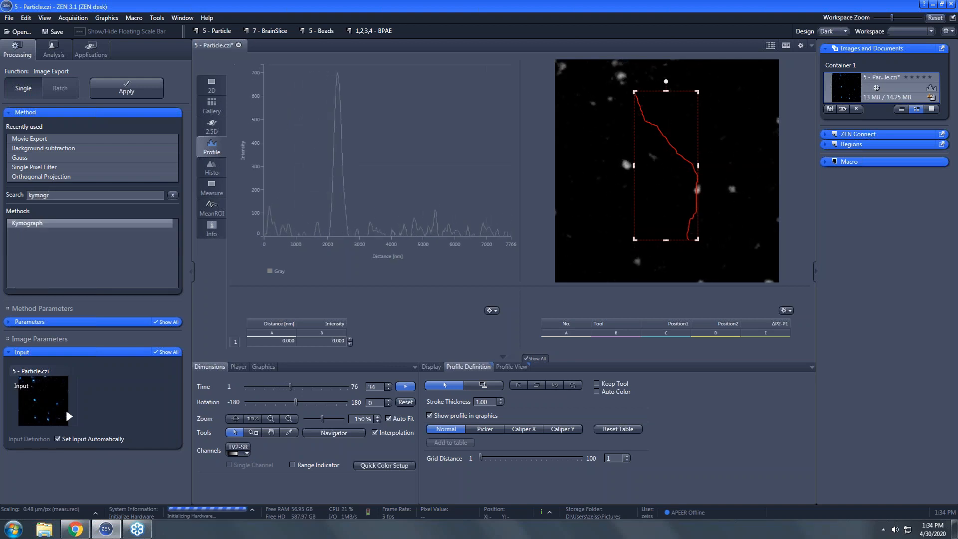
pyautogui.click(52, 222)
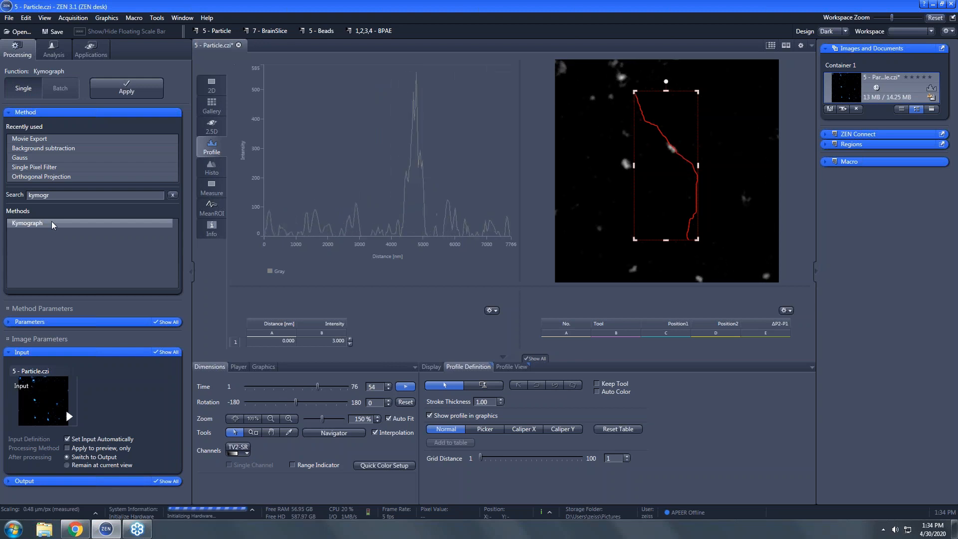
# Set the Kymograph width to 5 and apply the method to the particle time series.
pyautogui.click(10, 325)
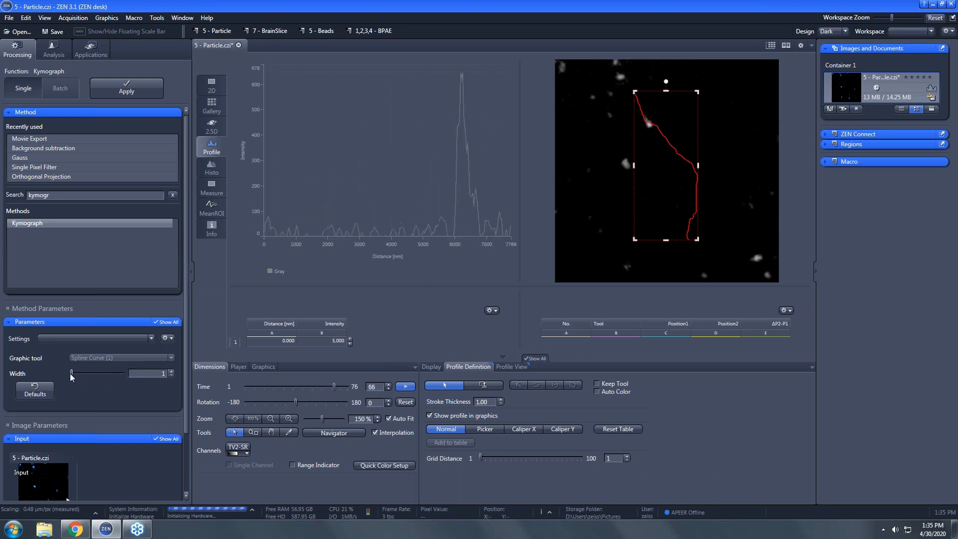
pyautogui.moveTo(71, 373); pyautogui.dragTo(76, 374)
pyautogui.click(172, 375)
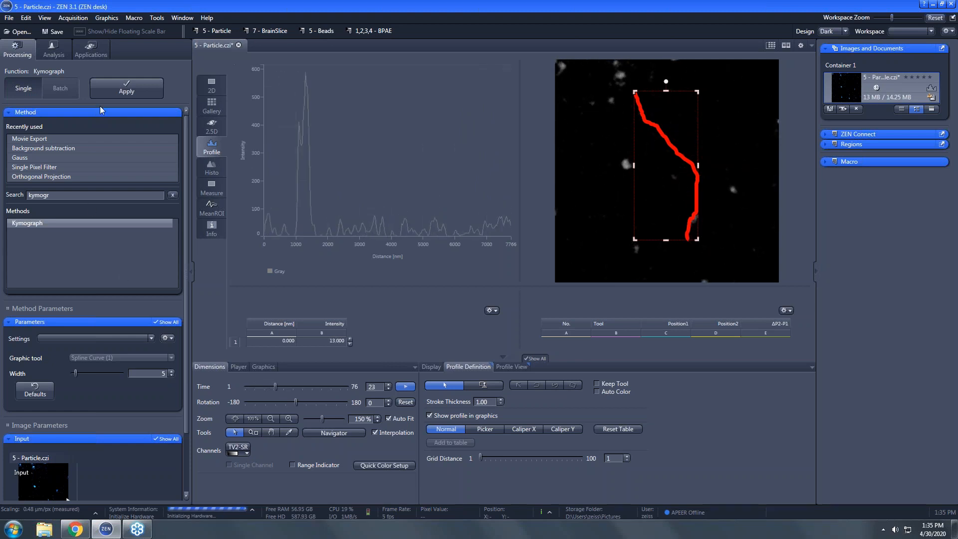
pyautogui.click(122, 92)
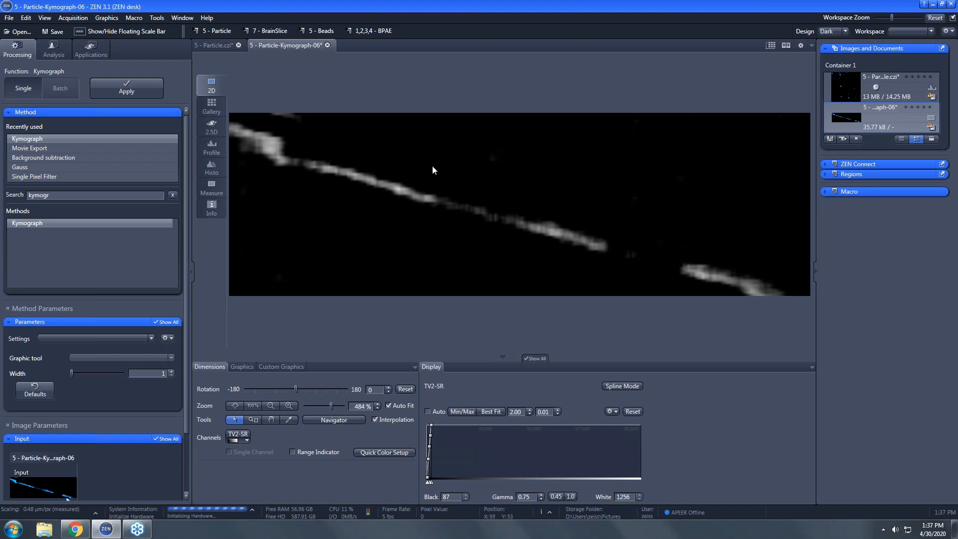
# Draw a connected angle measurement along the particle's bright diagonal trace in the kymograph, with its vertex near the upper-left end of the trace.
pyautogui.click(106, 18)
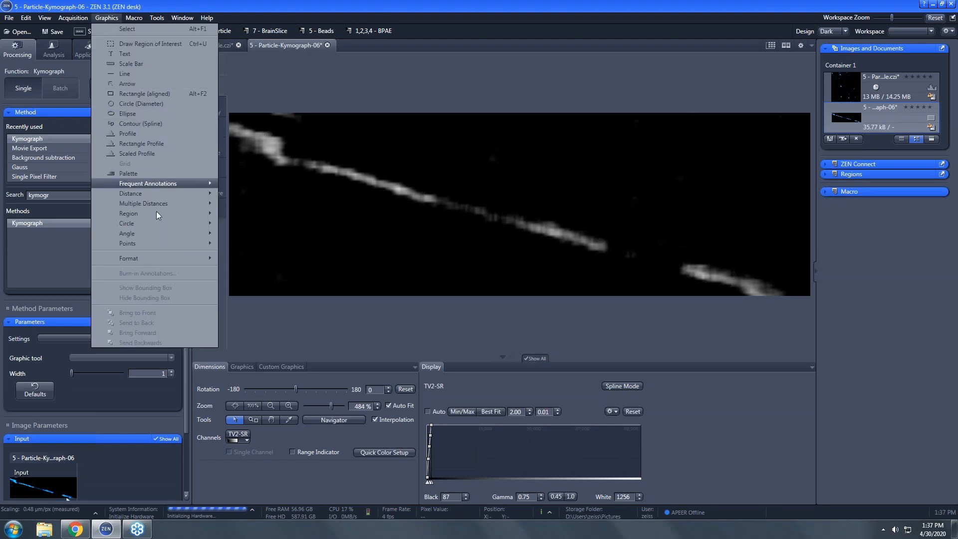
pyautogui.moveTo(168, 232)
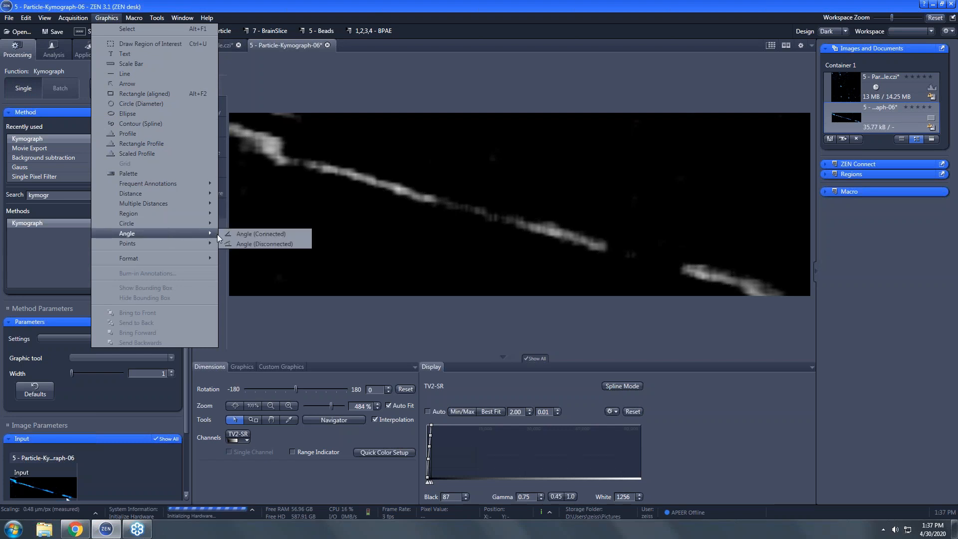
pyautogui.click(243, 238)
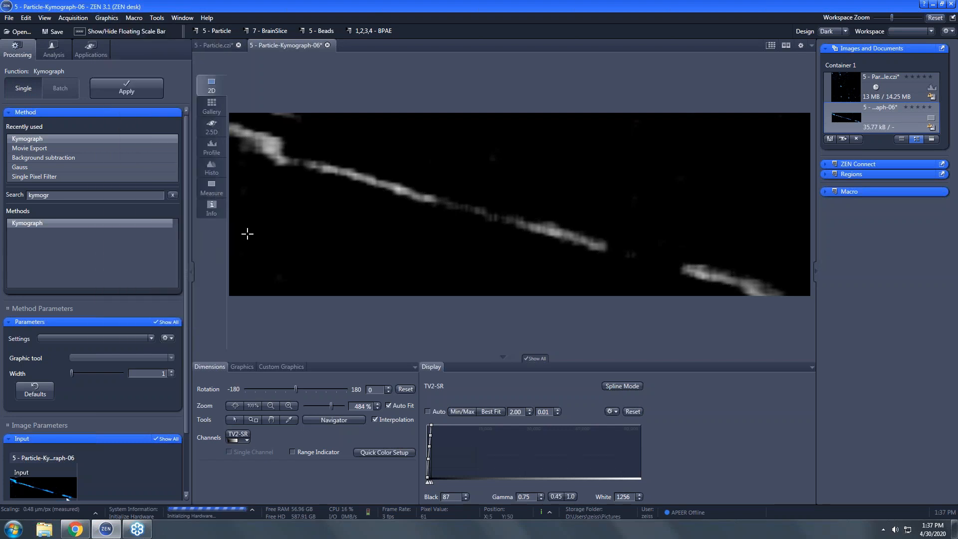
pyautogui.click(266, 147)
pyautogui.click(607, 251)
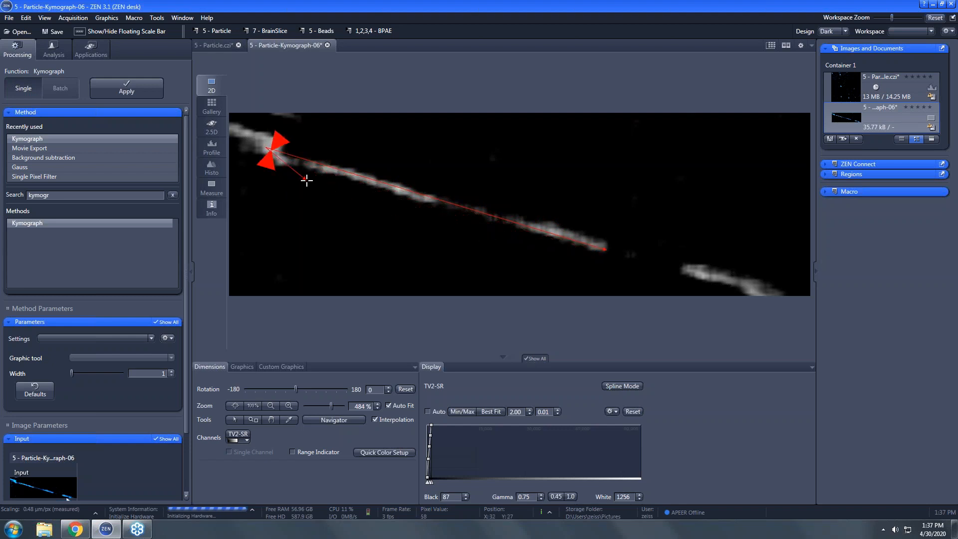
pyautogui.click(281, 164)
# Delete the Angle Connected measurement from the kymograph's annotations.
pyautogui.click(242, 366)
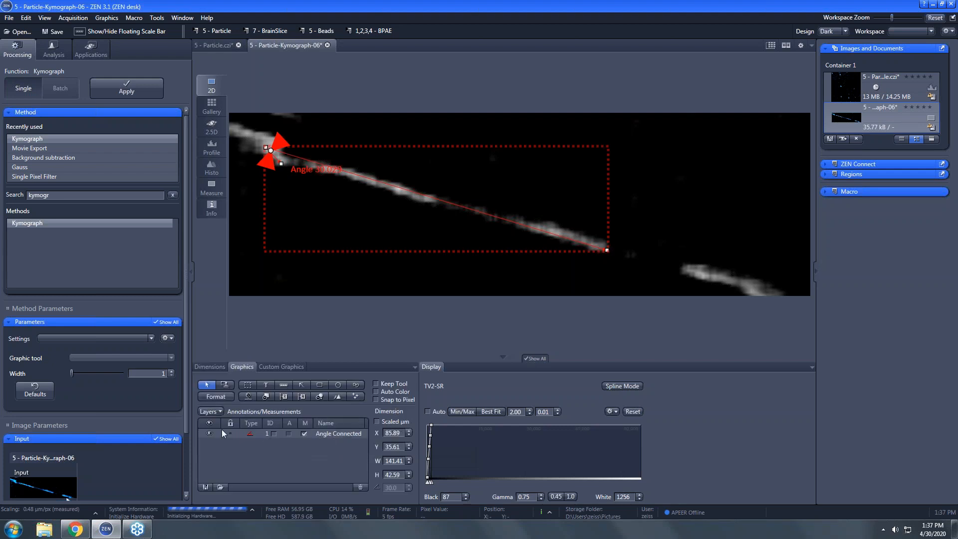
pyautogui.click(347, 438)
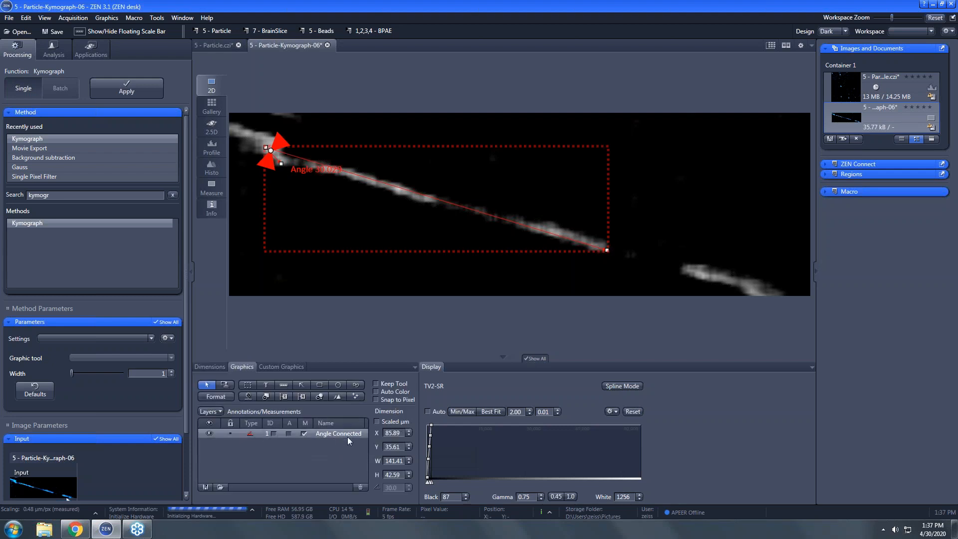
pyautogui.click(361, 487)
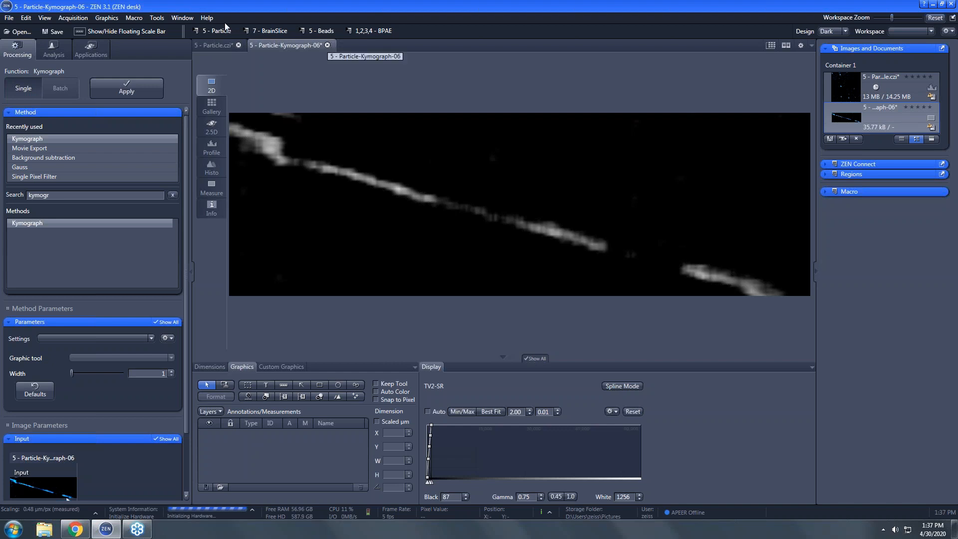
# Close all open images without saving any and open the 1,2,3,4 - BPAE image.
pyautogui.click(187, 19)
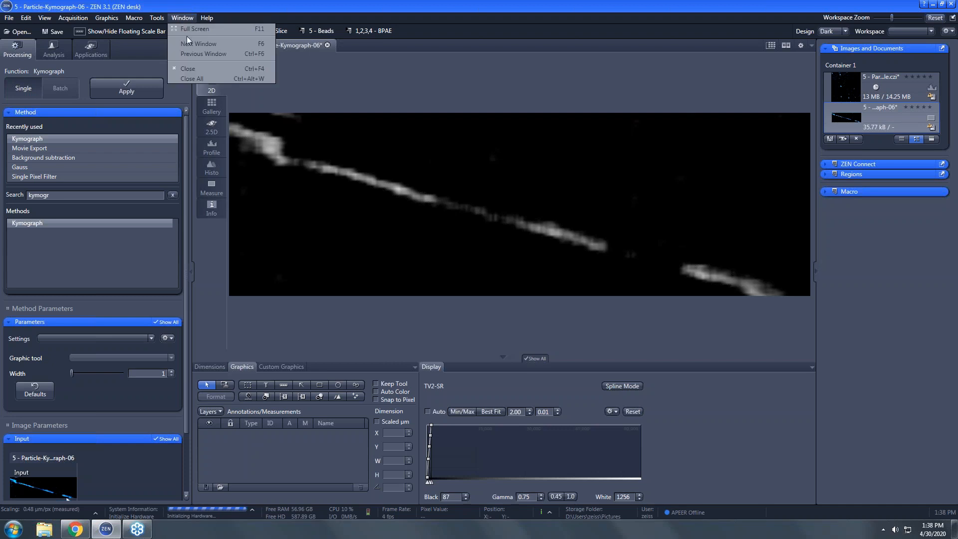
pyautogui.click(201, 77)
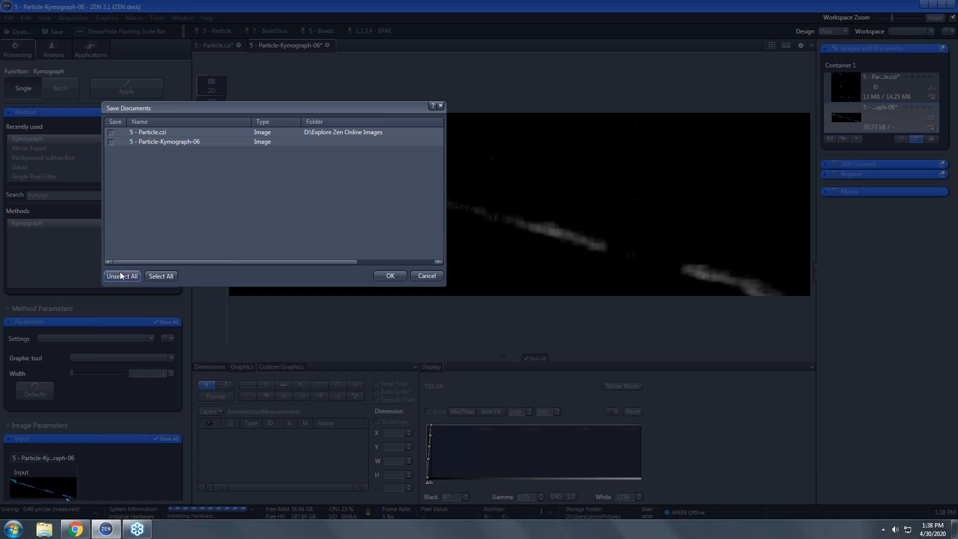
pyautogui.click(375, 277)
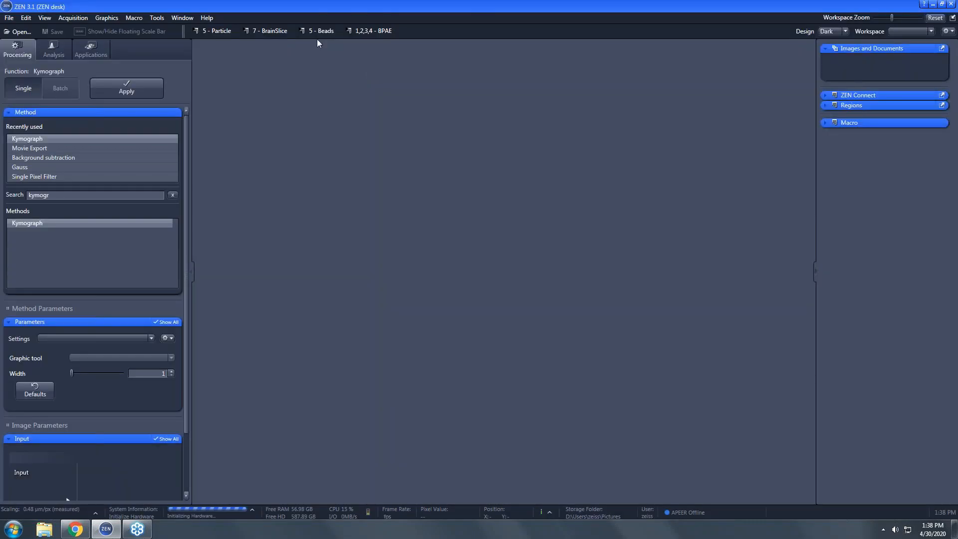
pyautogui.click(369, 30)
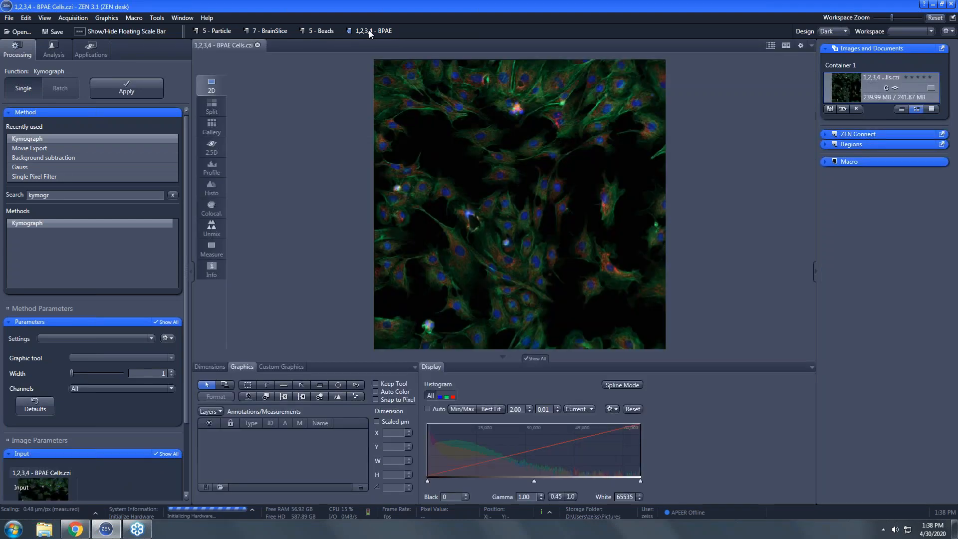
# Draw a region of interest about 1840 x 1430 pixels around the lower-middle cells and create a subset image from it.
pyautogui.click(253, 384)
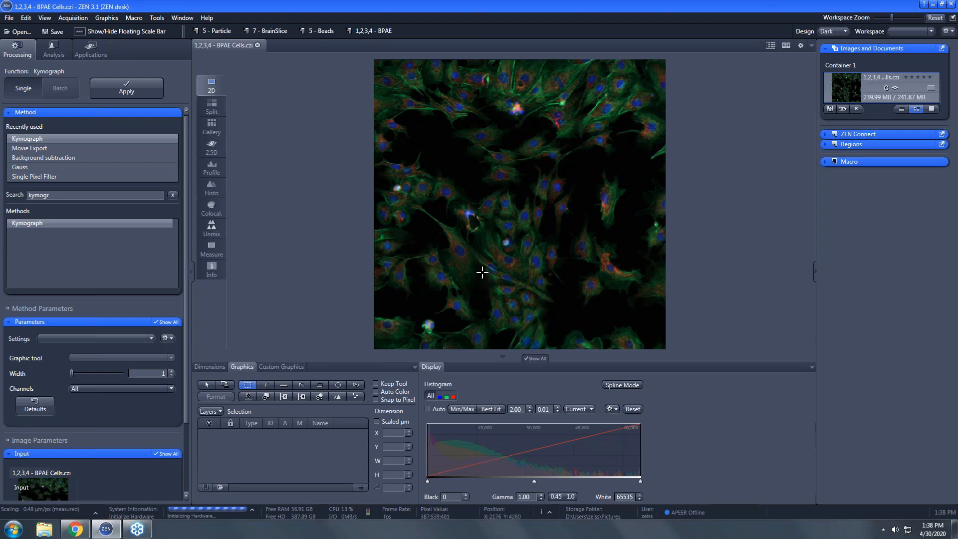
pyautogui.moveTo(475, 275); pyautogui.dragTo(567, 346)
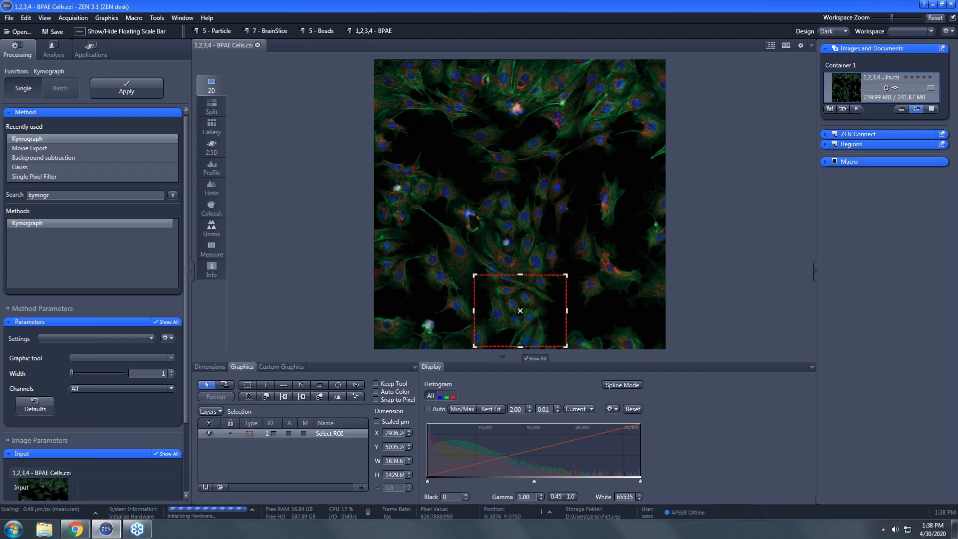
pyautogui.rightClick(557, 324)
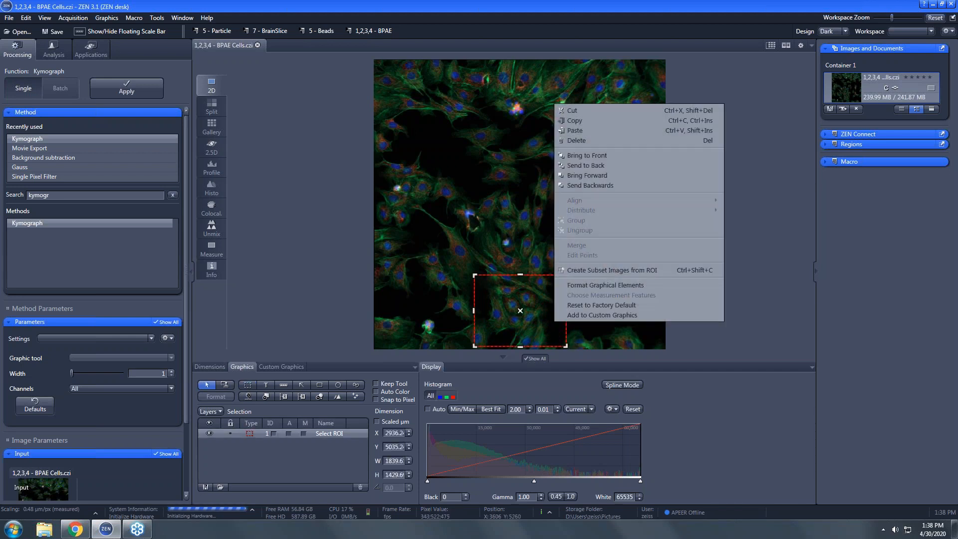
pyautogui.click(615, 269)
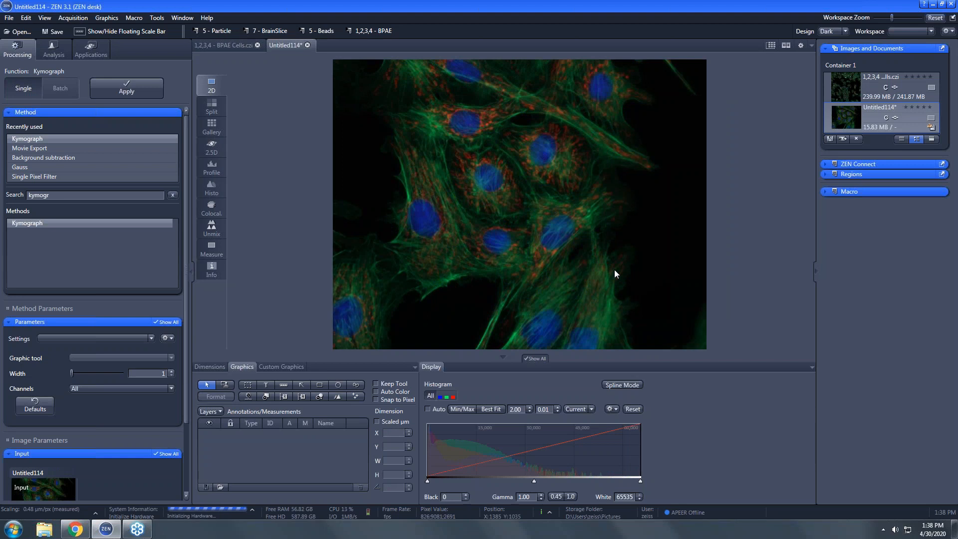
# Apply Best Fit to the subset image's display and hide the EGFP and Cy3 channels, leaving only DAPI.
pyautogui.click(495, 408)
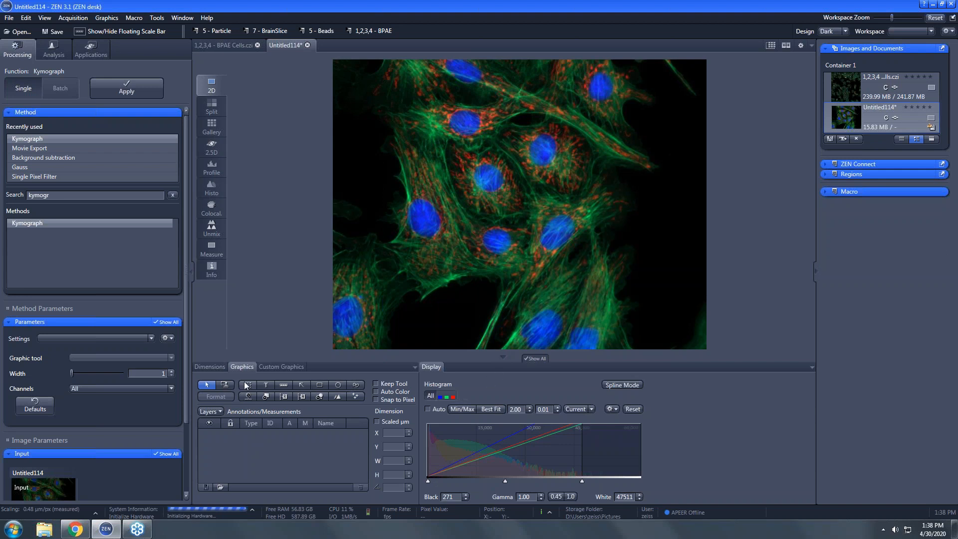
pyautogui.click(219, 367)
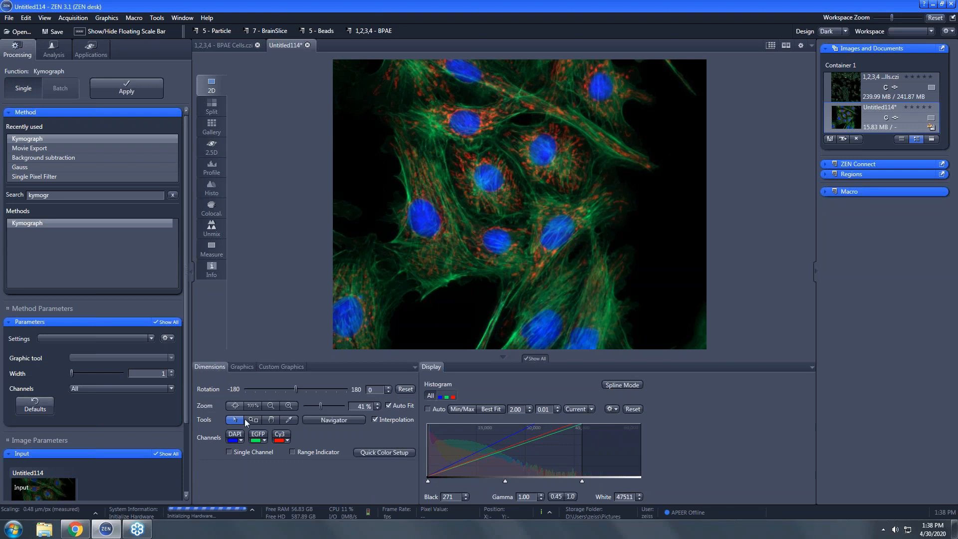
pyautogui.click(262, 440)
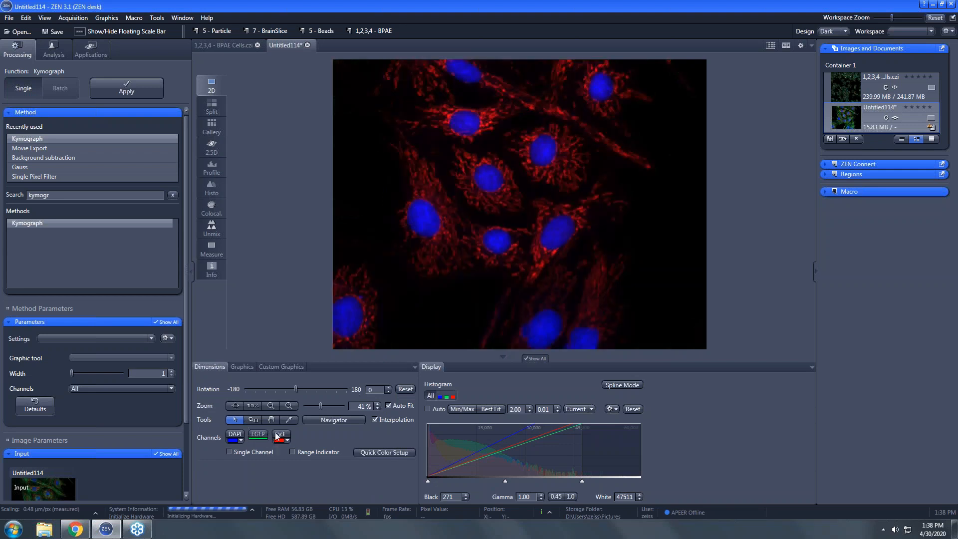
pyautogui.click(278, 438)
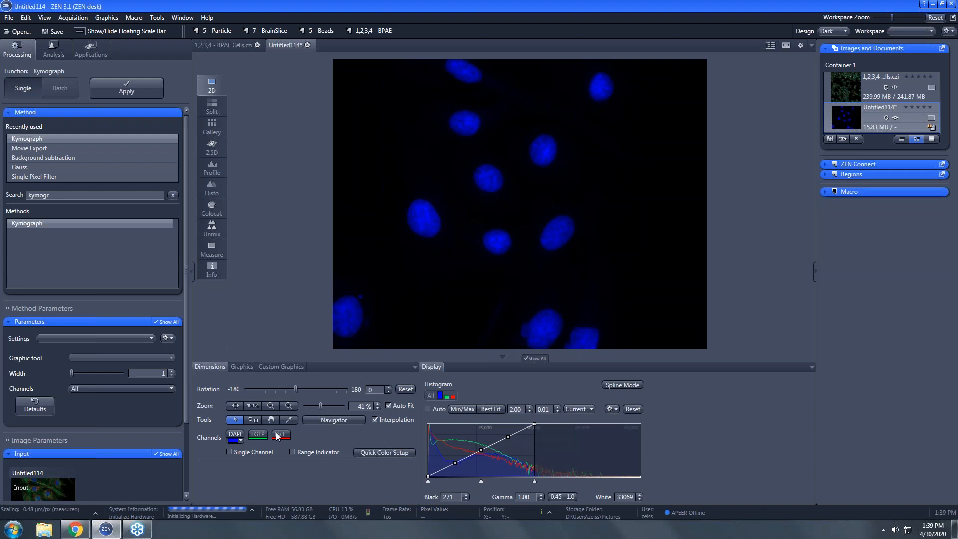
# Show the subset image in the Histo view and hide its Frequency Table and Int. Measurement table.
pyautogui.click(212, 188)
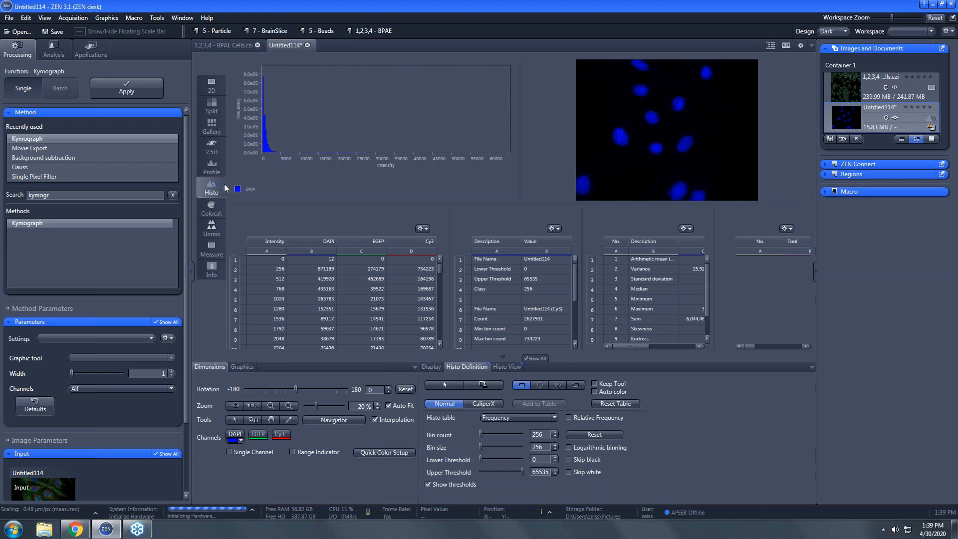
pyautogui.click(500, 367)
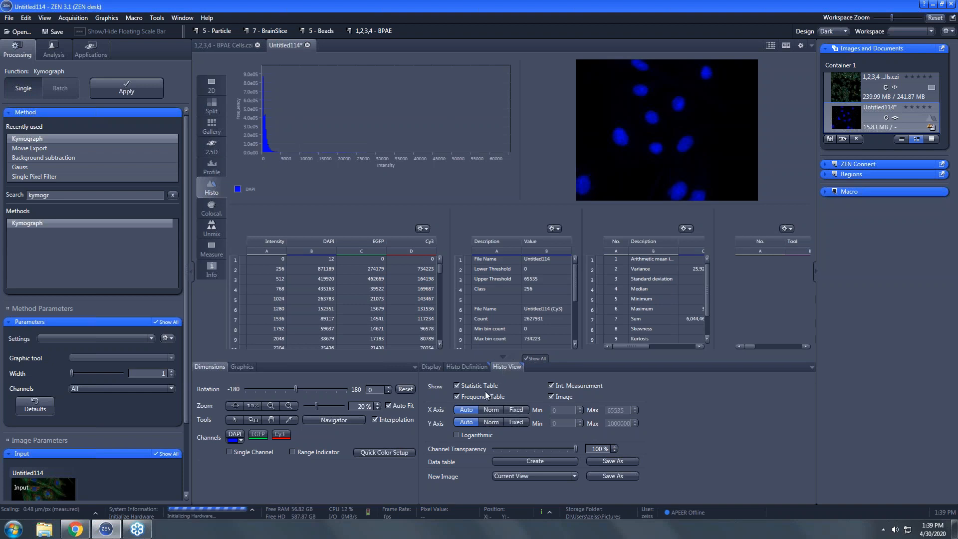
pyautogui.click(457, 397)
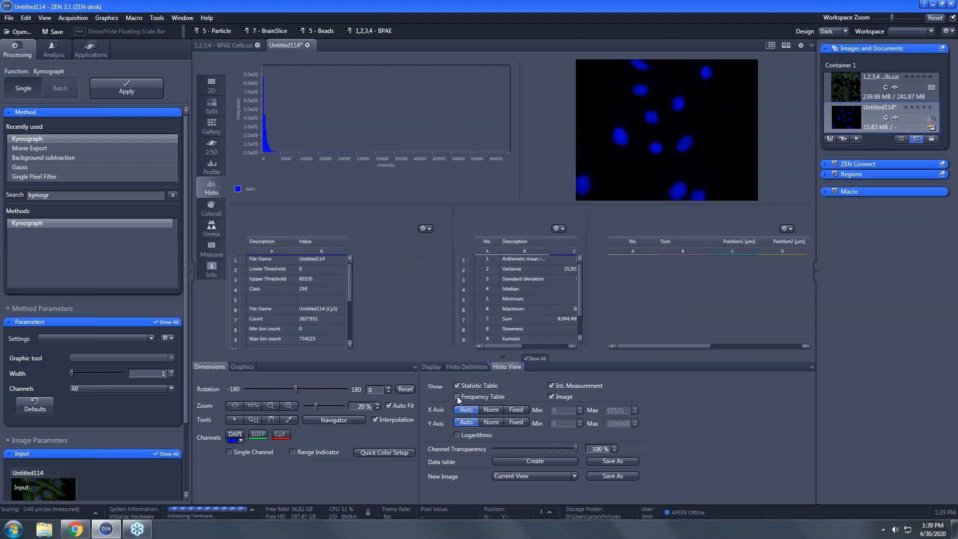
pyautogui.click(551, 385)
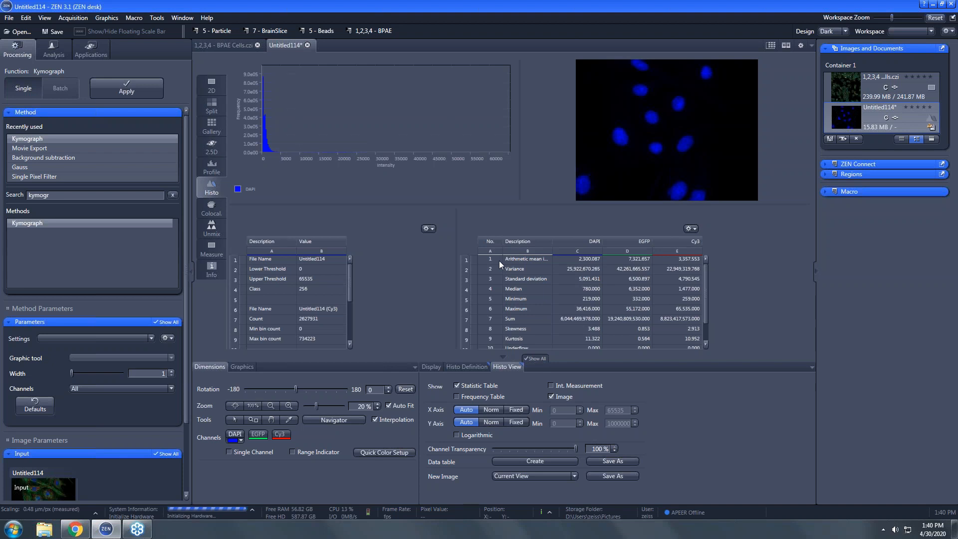
# Set the histogram's lower threshold to 1000.
pyautogui.click(467, 366)
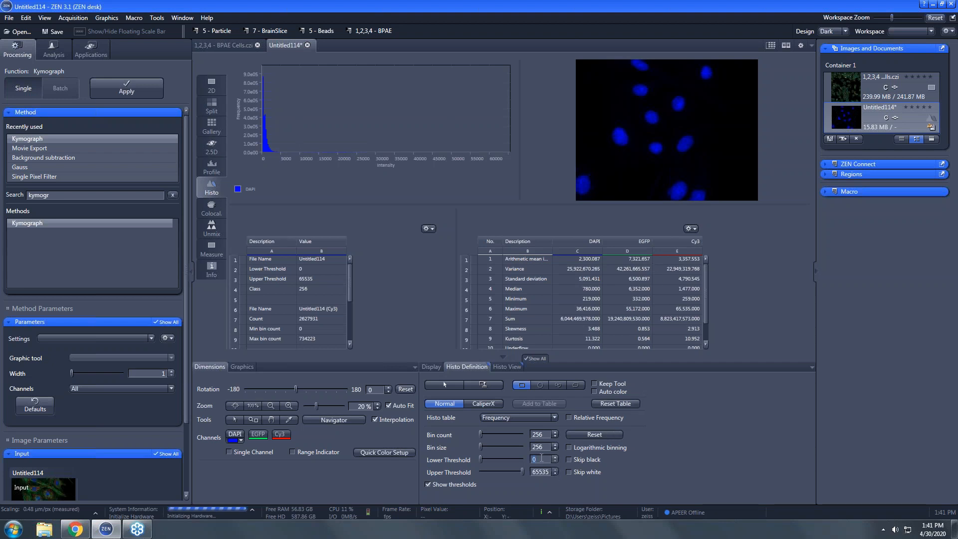
pyautogui.write('000')
pyautogui.press('Return')
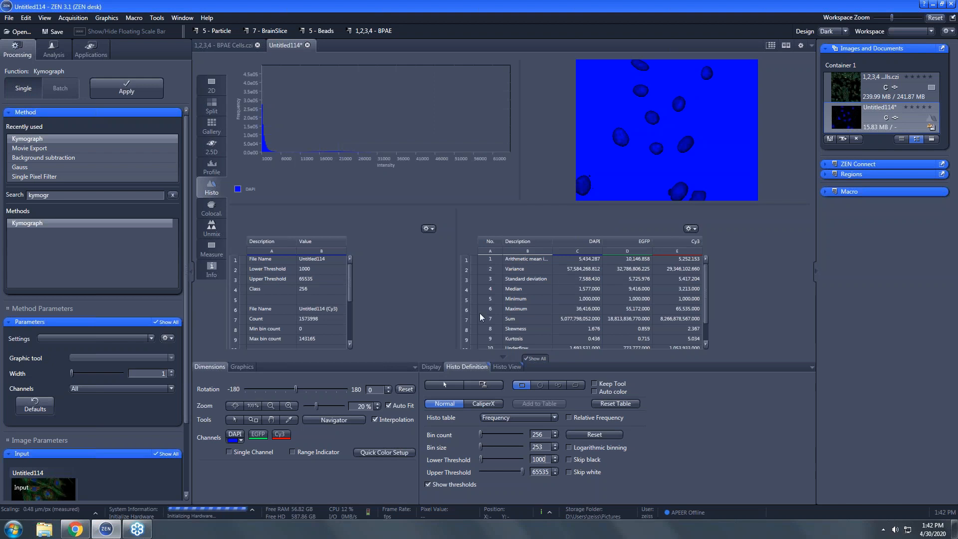
# Draw a rectangle about 308 x 257 pixels around a single nucleus to limit the histogram to it.
pyautogui.click(236, 367)
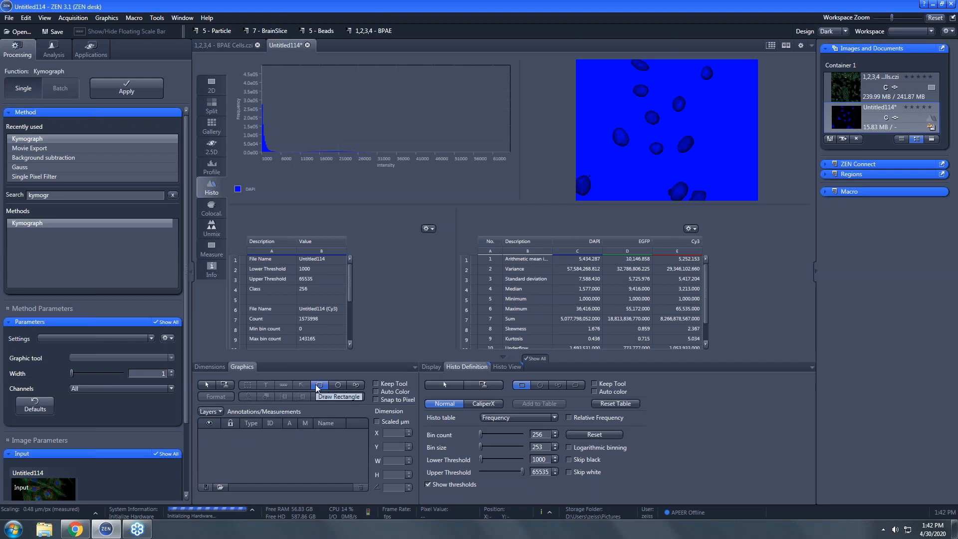
pyautogui.click(521, 385)
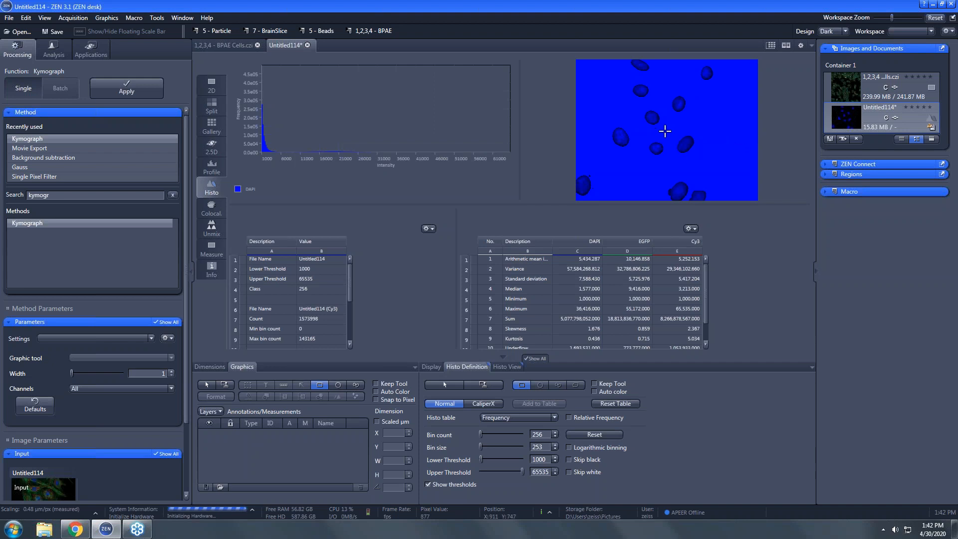
pyautogui.moveTo(672, 128)
pyautogui.mouseDown()
pyautogui.moveTo(680, 149)
pyautogui.moveTo(703, 156)
pyautogui.mouseUp()
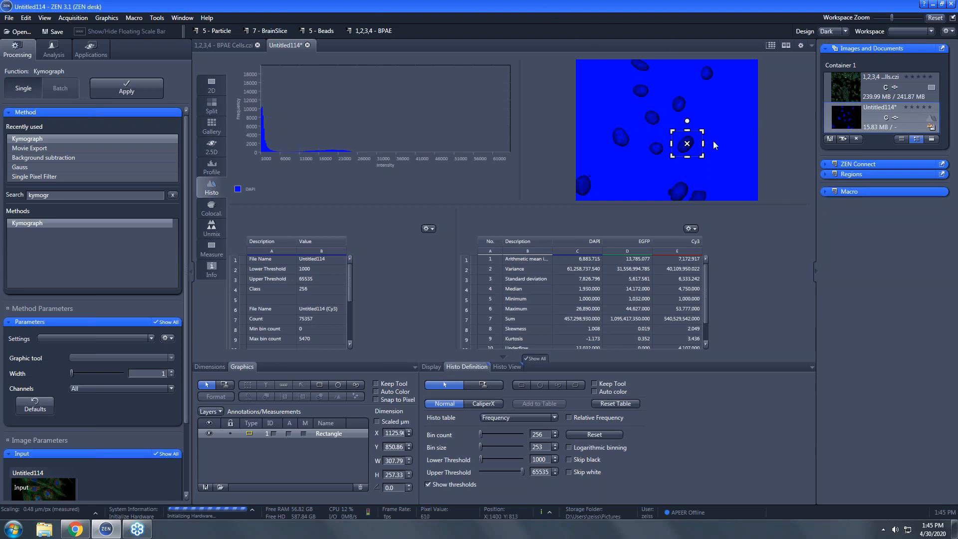
# Shift the rectangle slightly off the single nucleus and close all open images without saving the subset.
pyautogui.moveTo(685, 139); pyautogui.dragTo(682, 136)
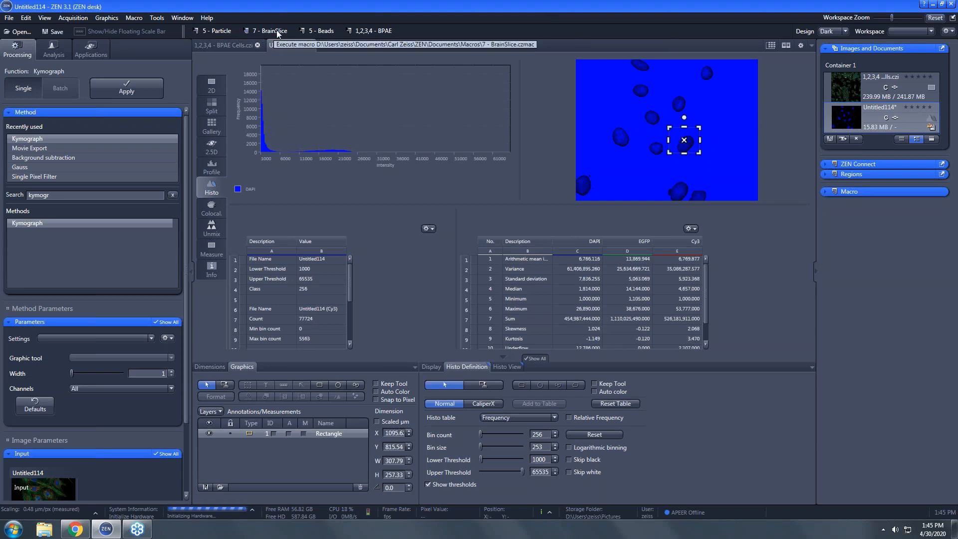
pyautogui.click(176, 16)
pyautogui.click(199, 78)
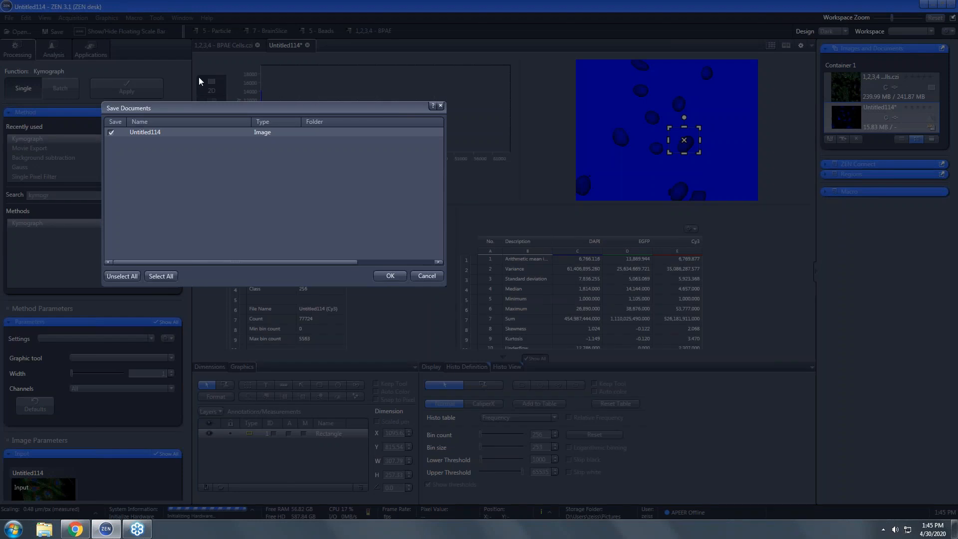
pyautogui.click(133, 274)
pyautogui.click(394, 276)
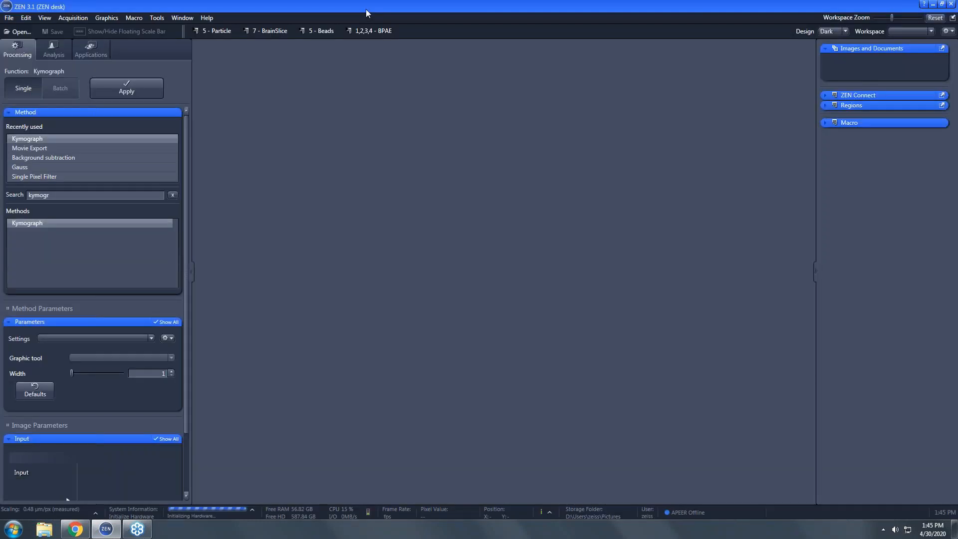
# Run the 7 - BrainSlice macro to open the brain slice image and play through its Z-stack.
pyautogui.click(280, 31)
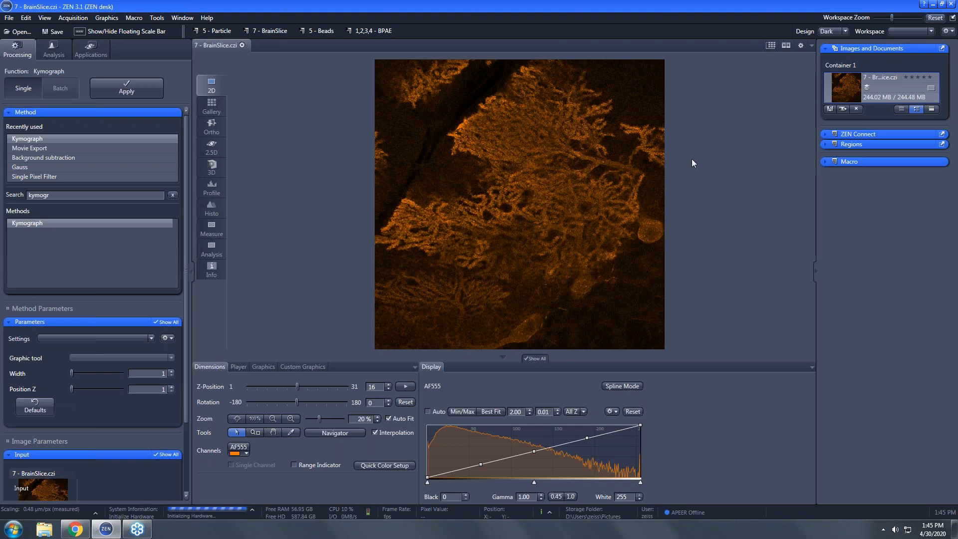
pyautogui.click(407, 386)
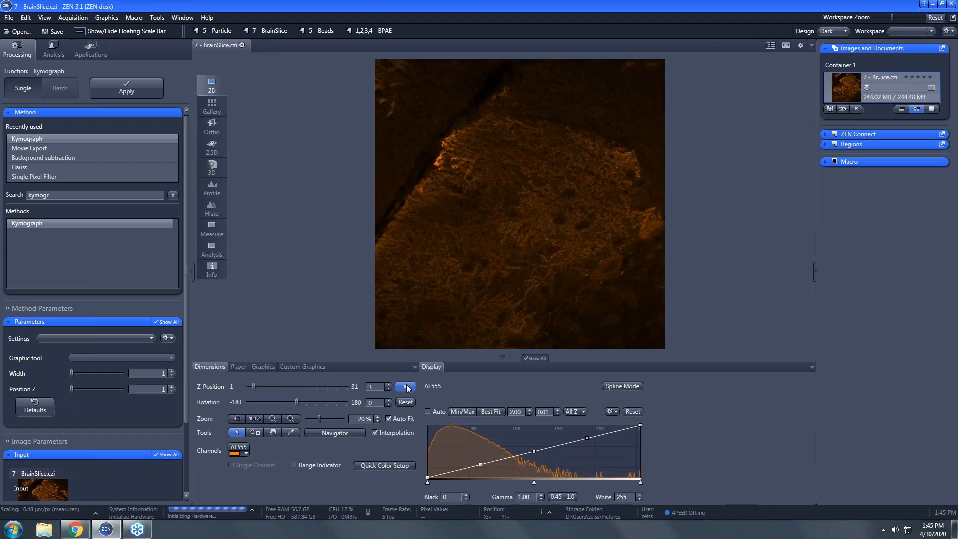
pyautogui.click(409, 388)
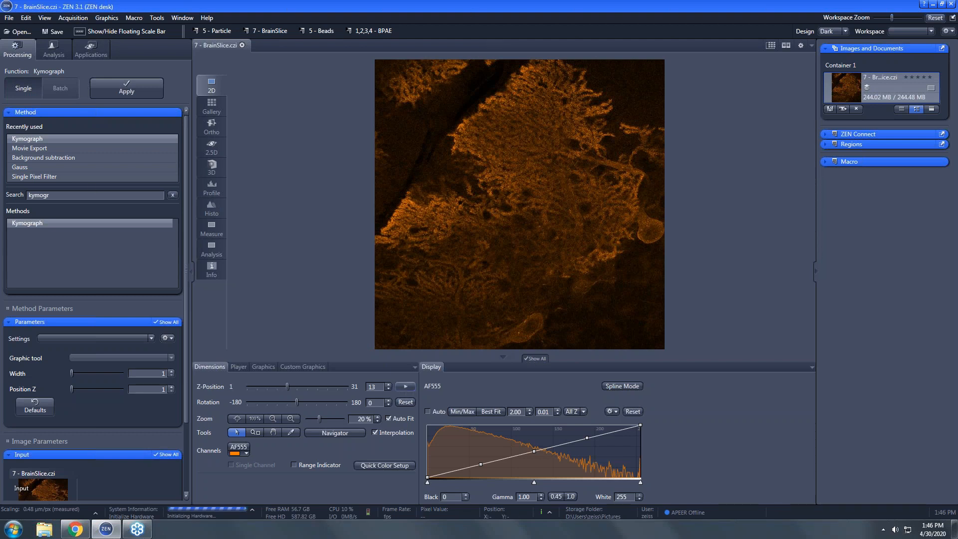
# Search the processing methods for "Ortho" and choose Orthogonal Projection.
pyautogui.click(172, 195)
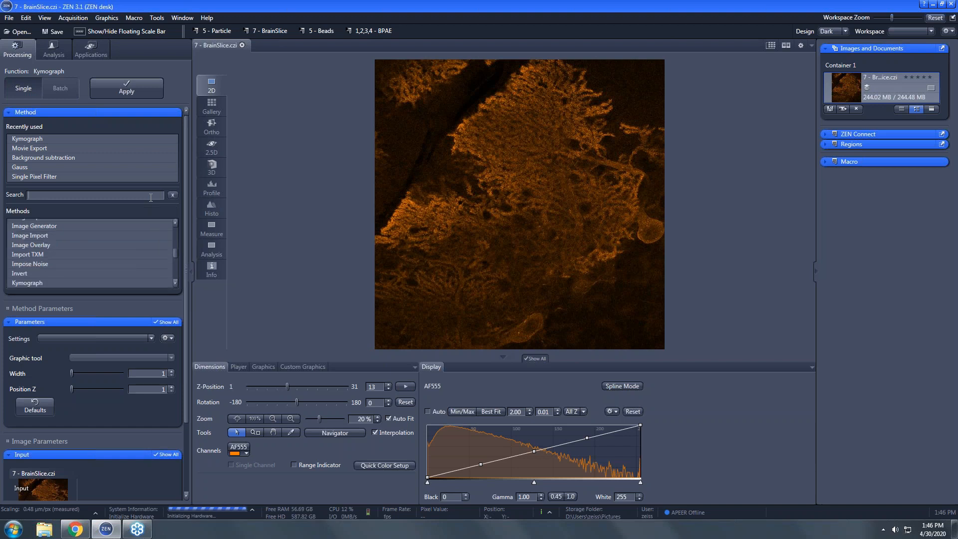
pyautogui.click(150, 195)
pyautogui.write('Ortho')
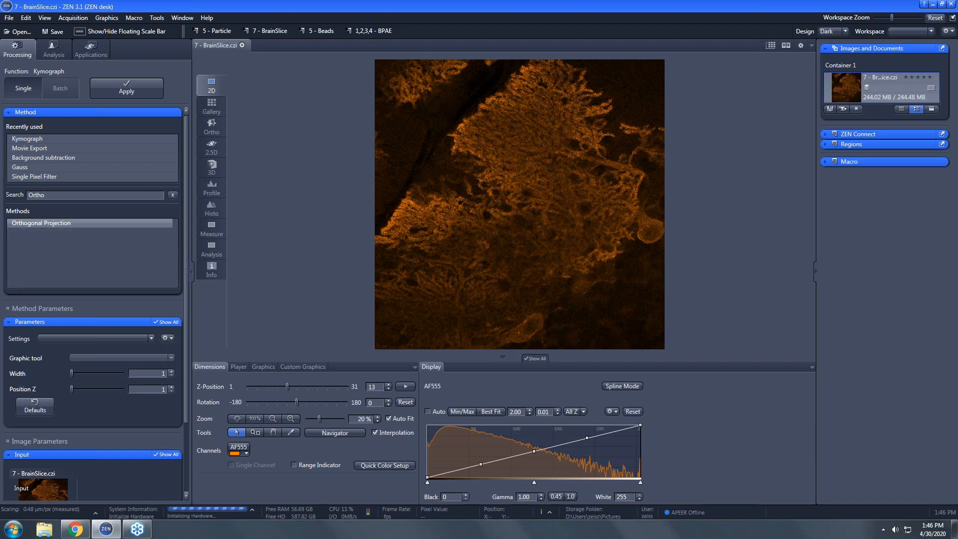
pyautogui.click(108, 222)
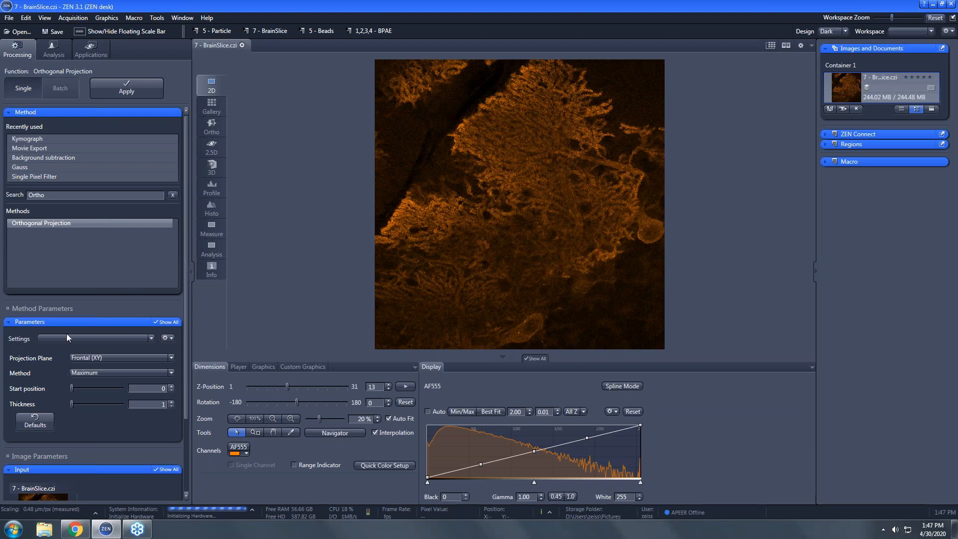
# Create a Frontal (XY) Maximum projection of the brain slice stack with increased thickness, and close the result without saving.
pyautogui.moveTo(186, 395); pyautogui.dragTo(184, 415)
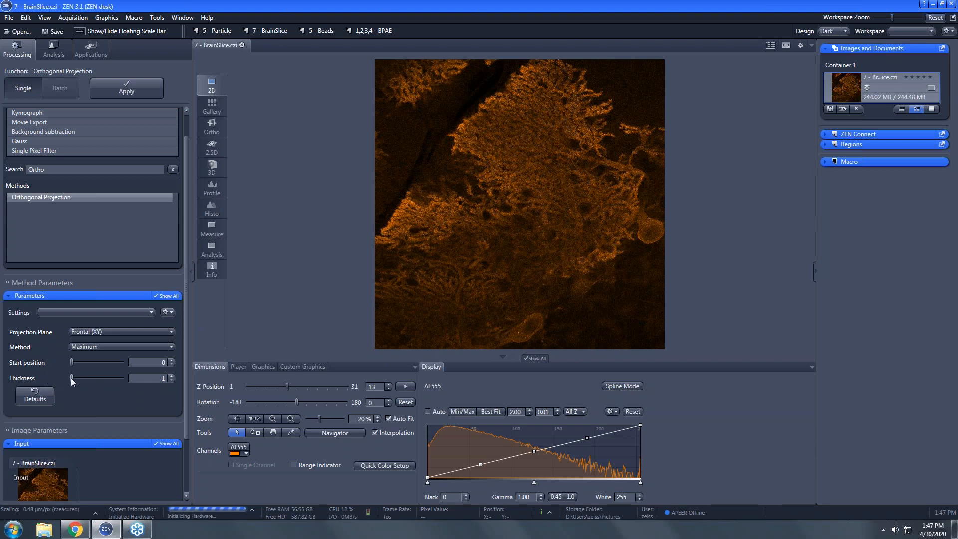
pyautogui.moveTo(74, 380); pyautogui.dragTo(110, 379)
pyautogui.click(126, 91)
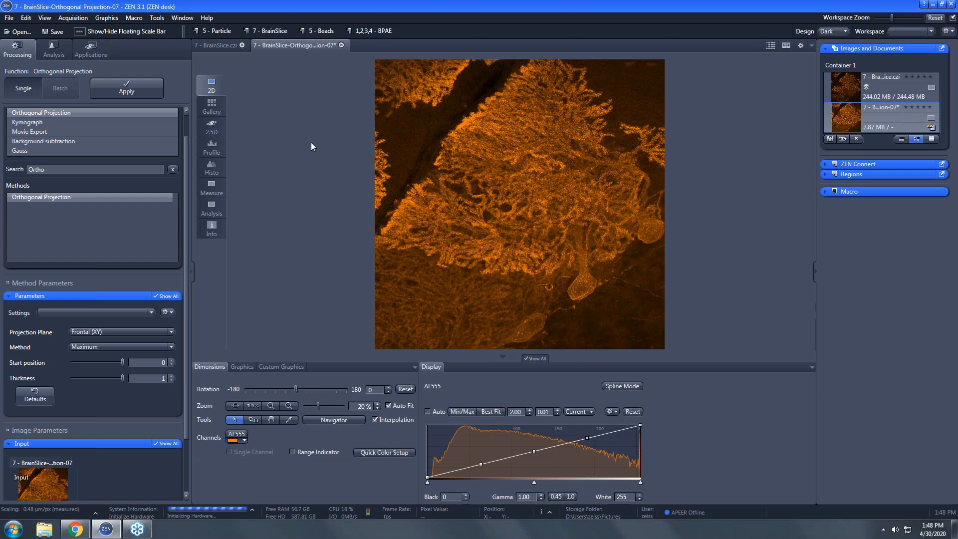
pyautogui.click(341, 45)
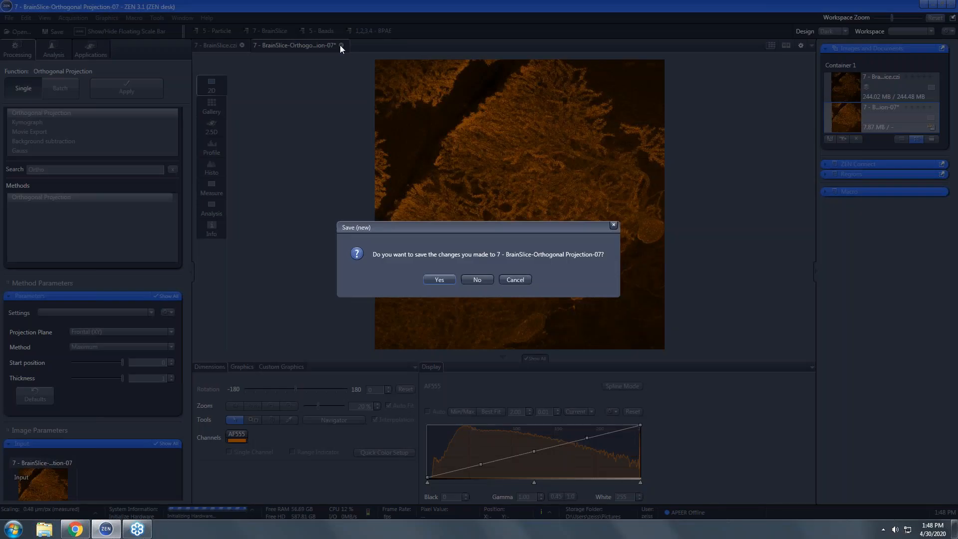
pyautogui.click(463, 279)
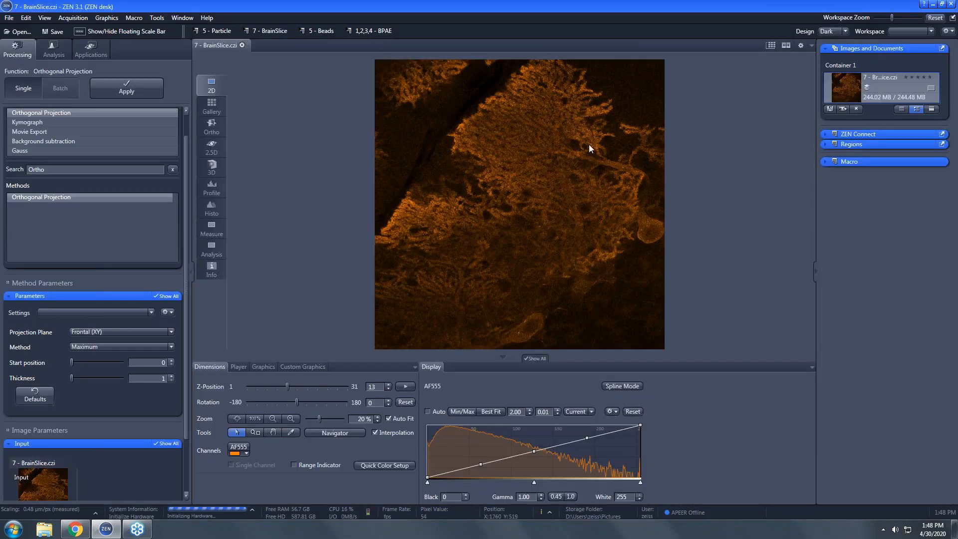
# Examine the noise and fine dendrite structures of the brain slice image at pixel level.
pyautogui.scroll(2, 638, 177)
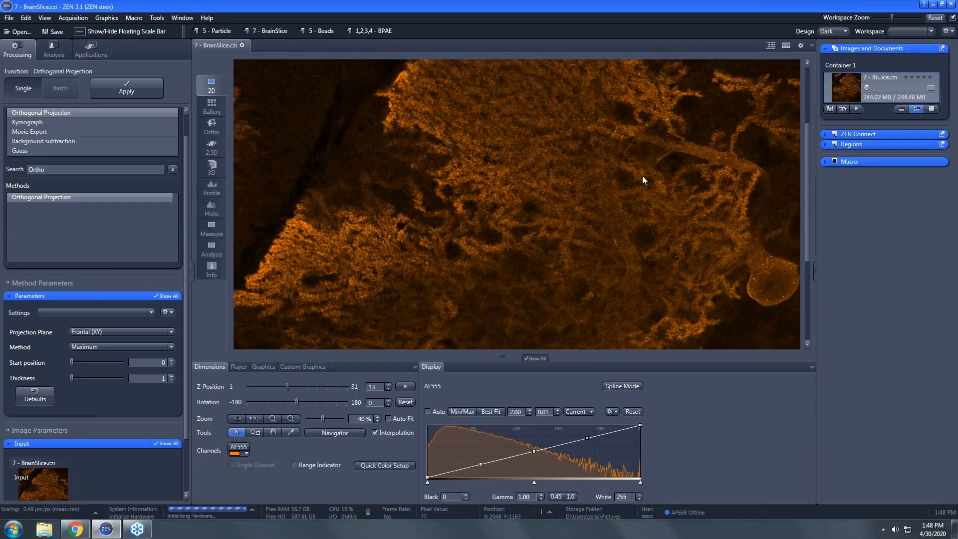
pyautogui.scroll(4, 753, 170)
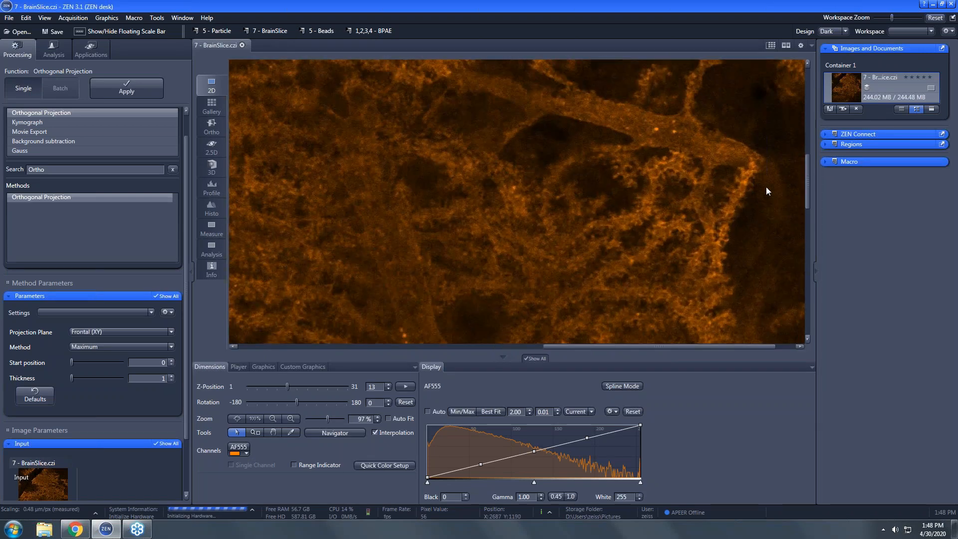
pyautogui.scroll(1, 767, 193)
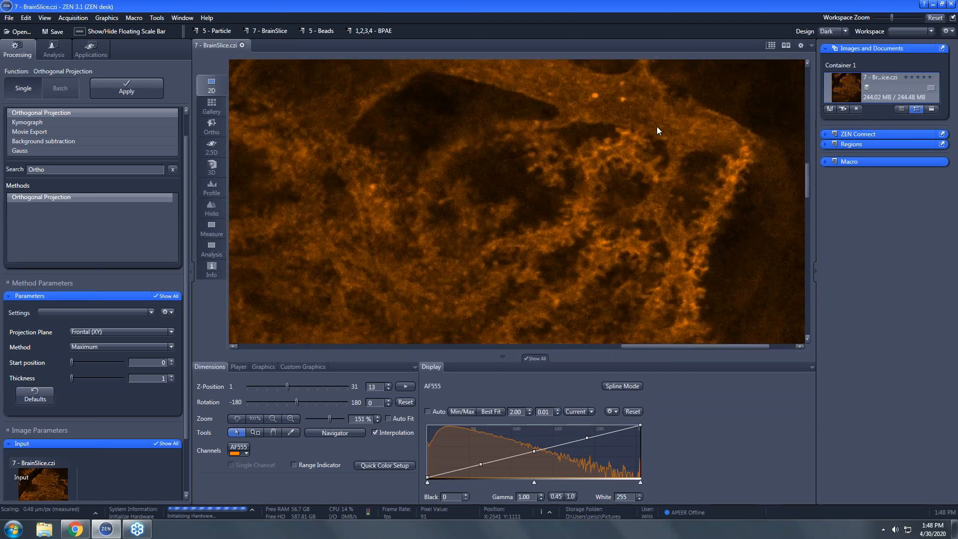
pyautogui.scroll(-1, 687, 157)
pyautogui.scroll(-1, 687, 156)
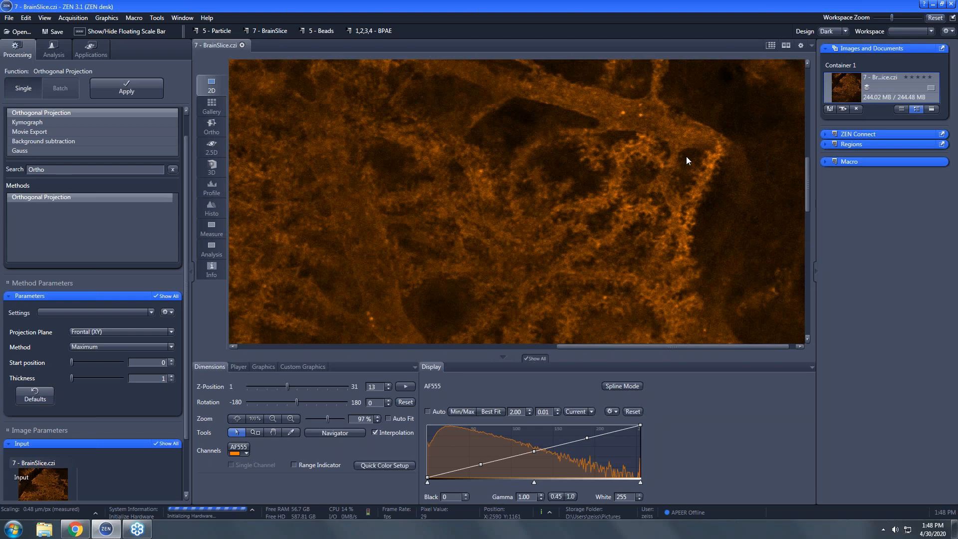
pyautogui.scroll(2, 687, 157)
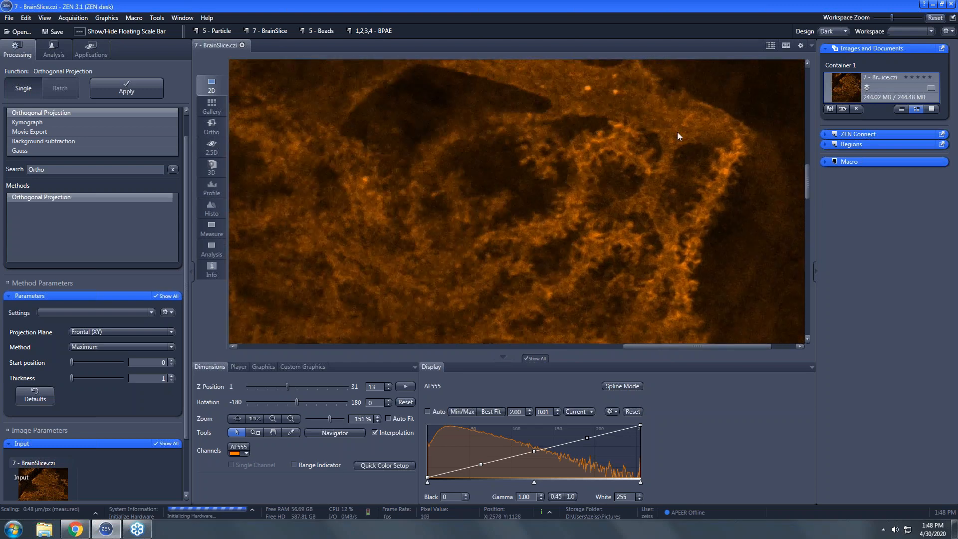
pyautogui.scroll(1, 678, 132)
pyautogui.scroll(3, 677, 136)
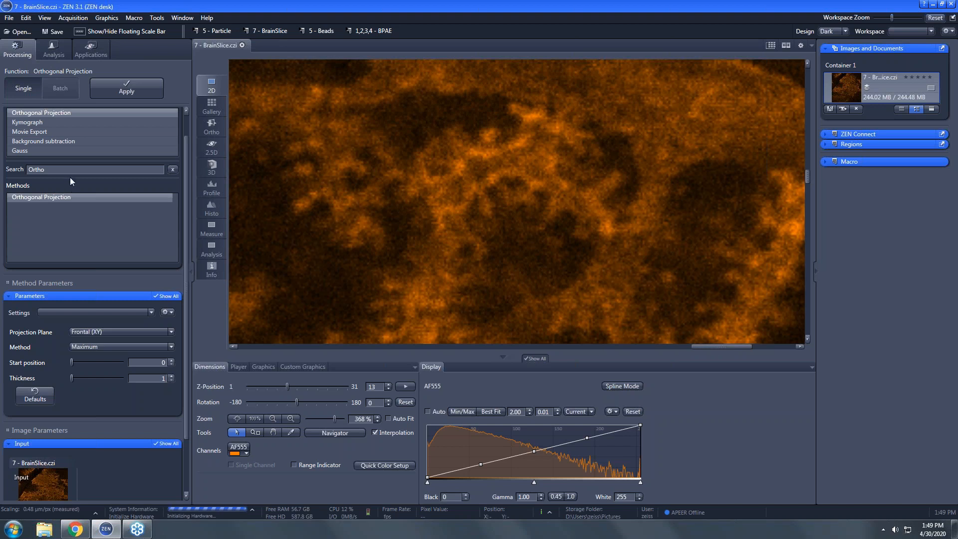
# Search the processing methods for "single" and choose Single Pixel Filter.
pyautogui.hotkey('ctrl', 'a')
pyautogui.write('single')
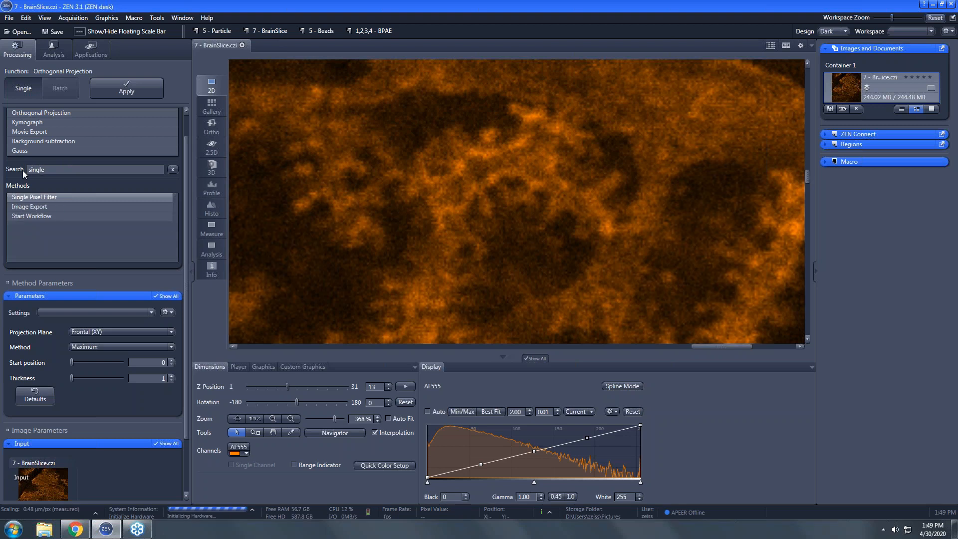
pyautogui.click(43, 198)
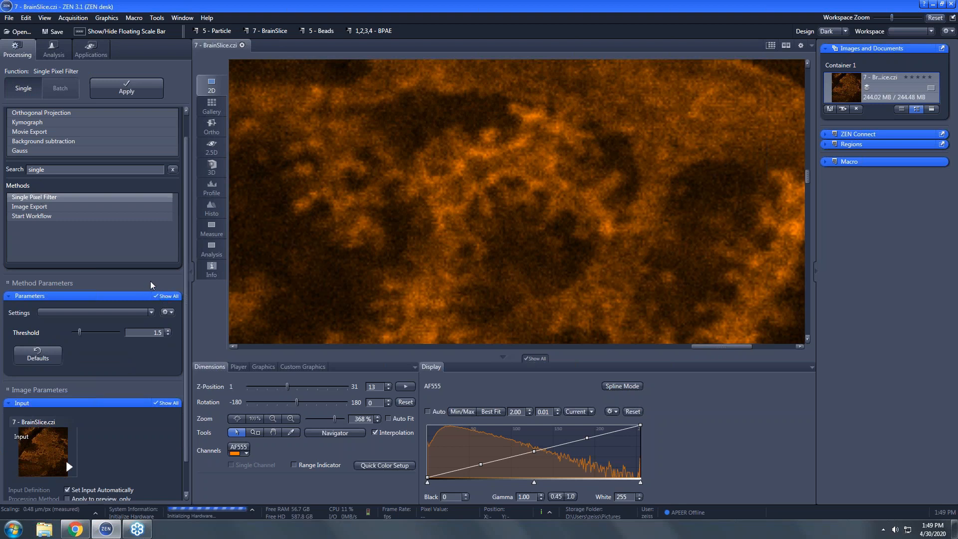
# Clear the method search and collapse the expanded categories to look over the full list of processing categories.
pyautogui.click(173, 169)
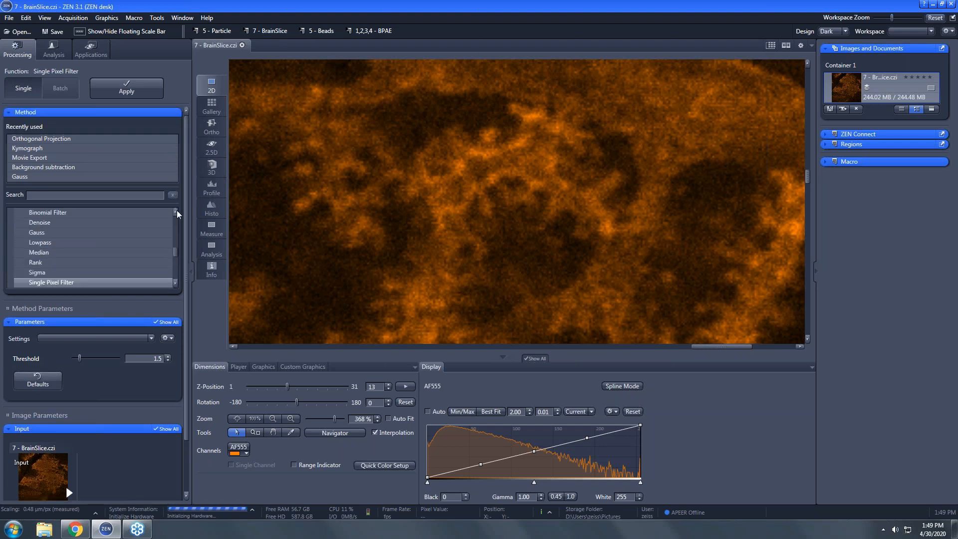
pyautogui.moveTo(177, 256); pyautogui.dragTo(179, 221)
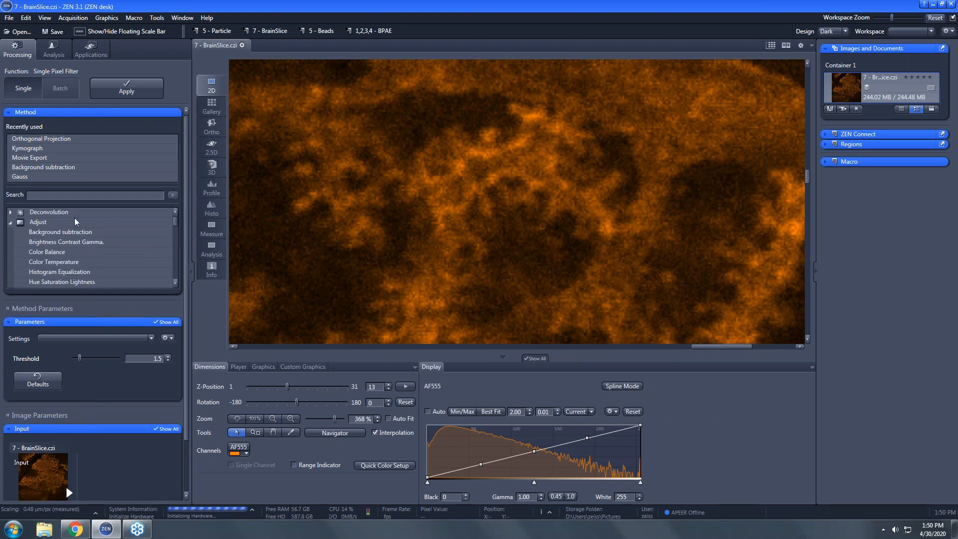
pyautogui.click(10, 224)
pyautogui.scroll(9, 10, 225)
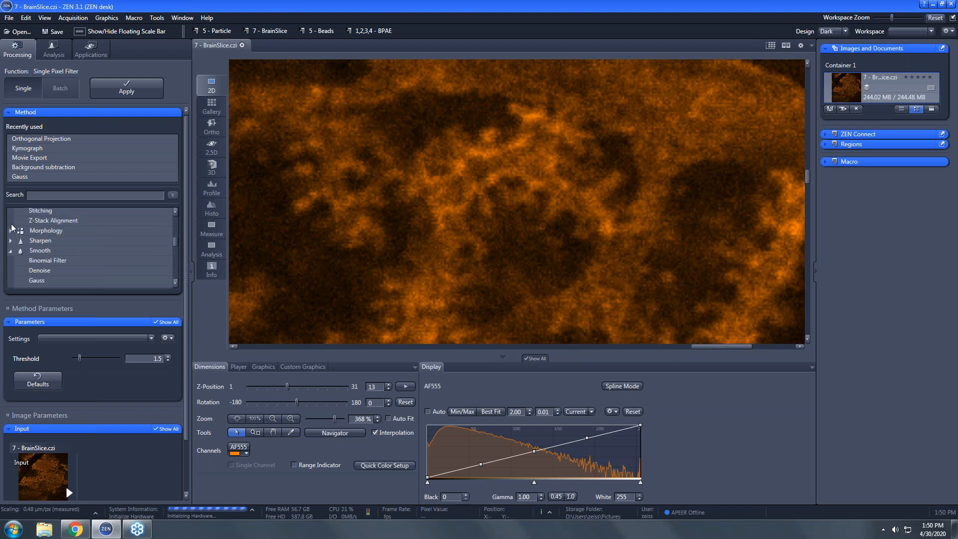
pyautogui.click(10, 228)
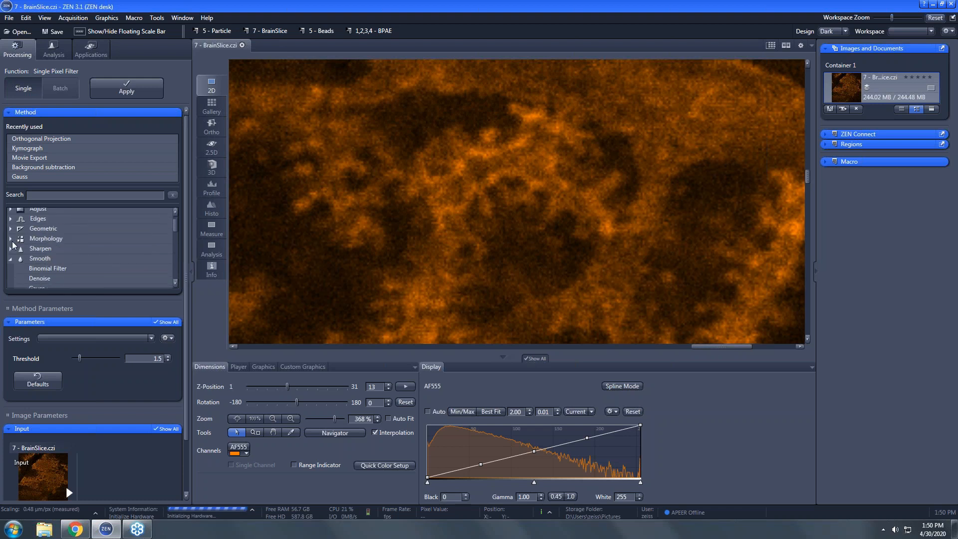
pyautogui.click(10, 259)
pyautogui.scroll(-2, 55, 260)
pyautogui.click(10, 221)
pyautogui.click(20, 273)
pyautogui.scroll(-2, 48, 265)
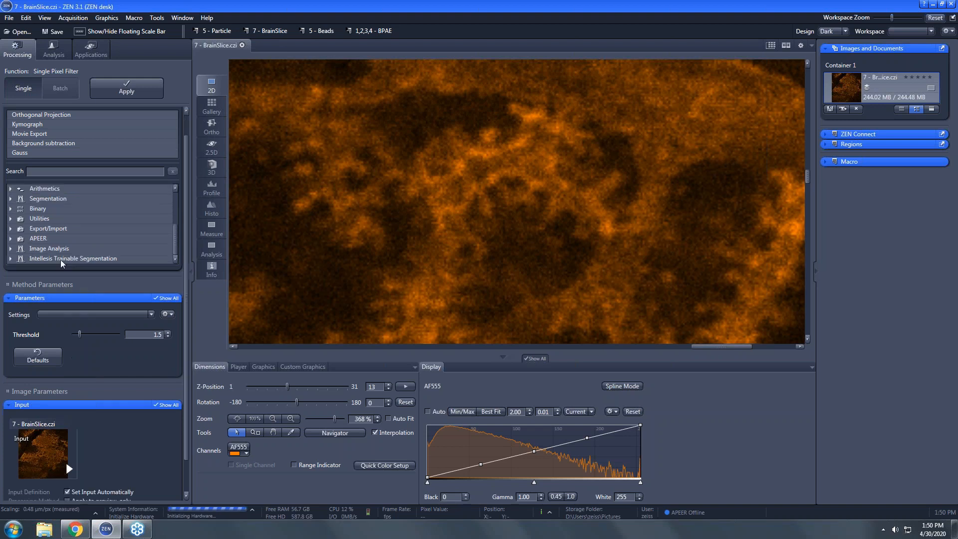
pyautogui.scroll(2, 88, 192)
pyautogui.scroll(2, 89, 193)
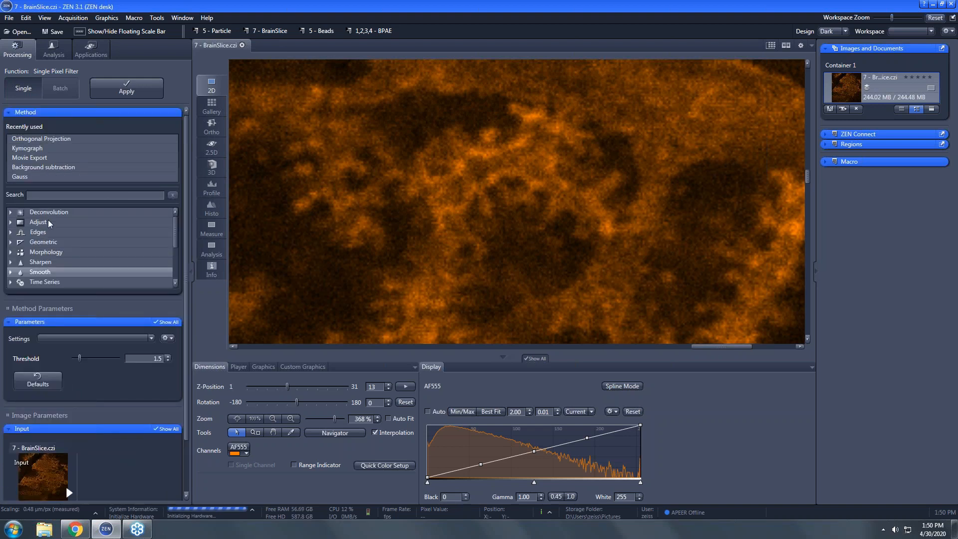
# Browse the methods inside individual processing categories, including Deconvolution, Adjust and Smooth.
pyautogui.click(11, 213)
pyautogui.click(10, 213)
pyautogui.click(11, 222)
pyautogui.click(10, 222)
pyautogui.click(11, 238)
pyautogui.click(10, 239)
pyautogui.moveTo(173, 246); pyautogui.dragTo(175, 227)
pyautogui.click(20, 270)
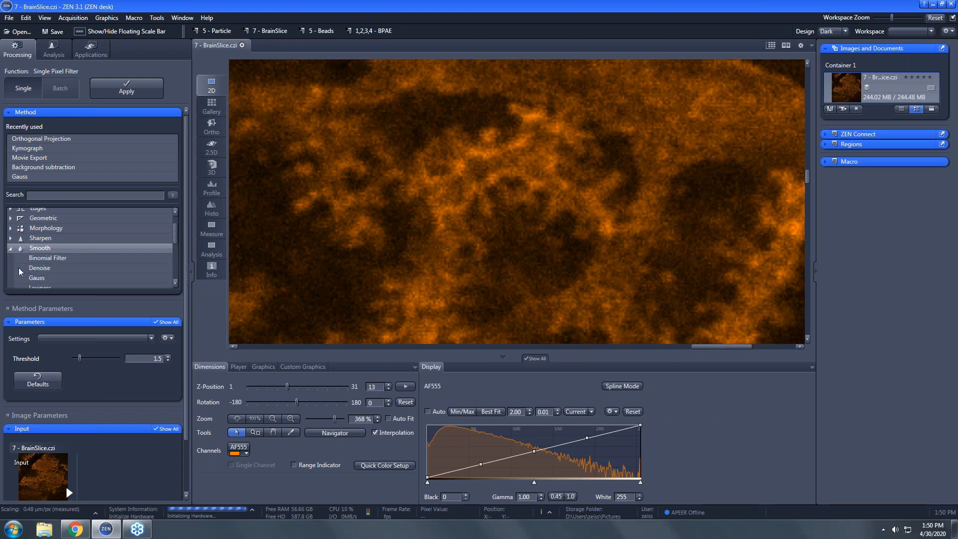
pyautogui.click(11, 226)
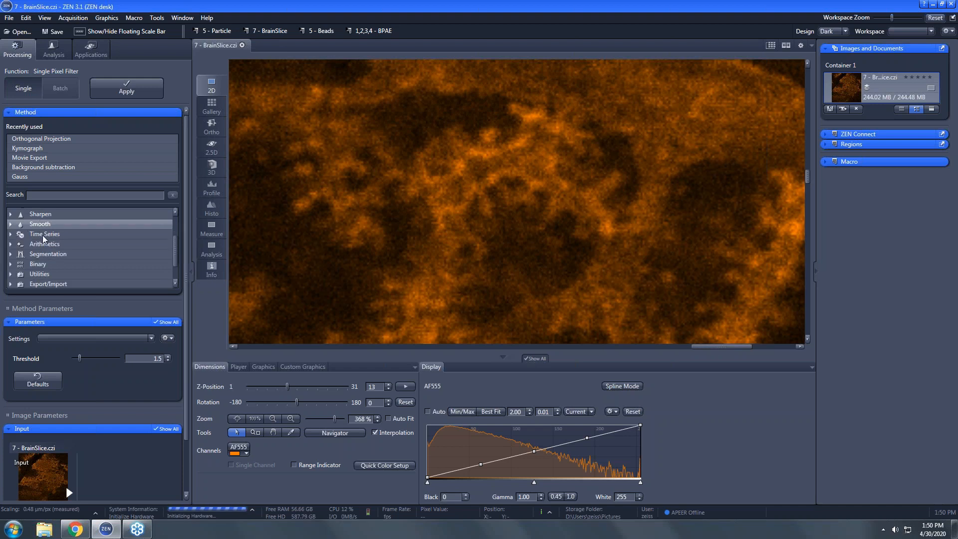
pyautogui.click(11, 225)
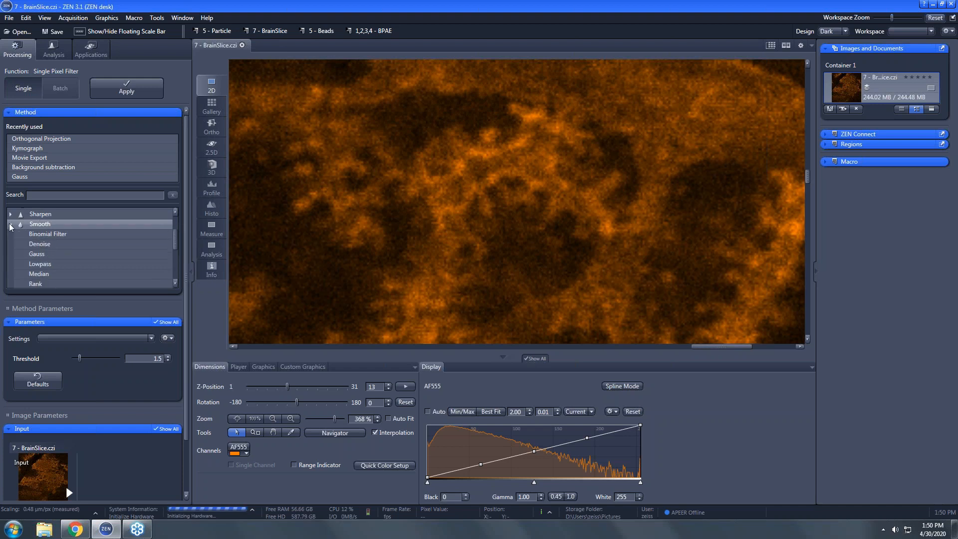
pyautogui.scroll(-1, 88, 244)
pyautogui.scroll(1, 91, 247)
pyautogui.click(11, 226)
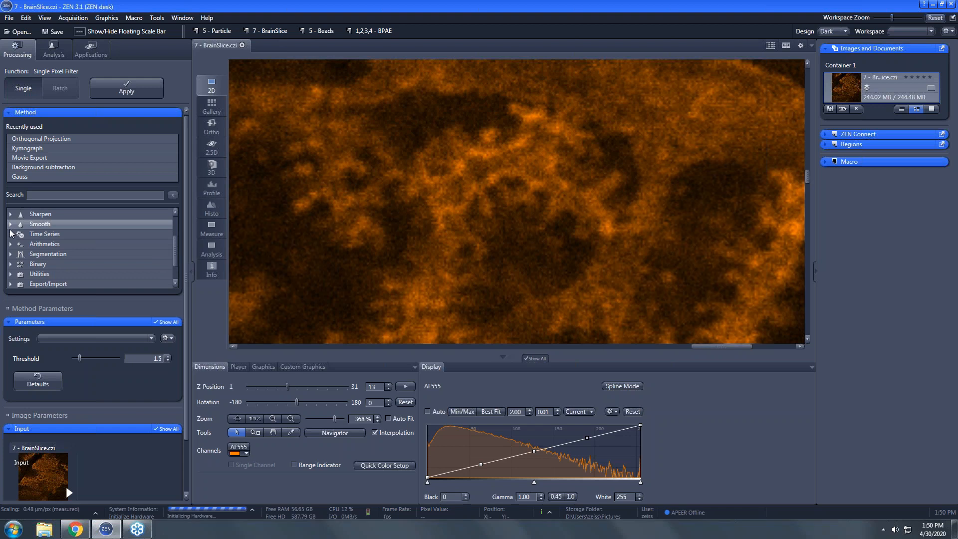
# Consult the online help on the Single Pixel Filter and apply the filter to the brain slice stack with a threshold of 1.5.
pyautogui.click(925, 5)
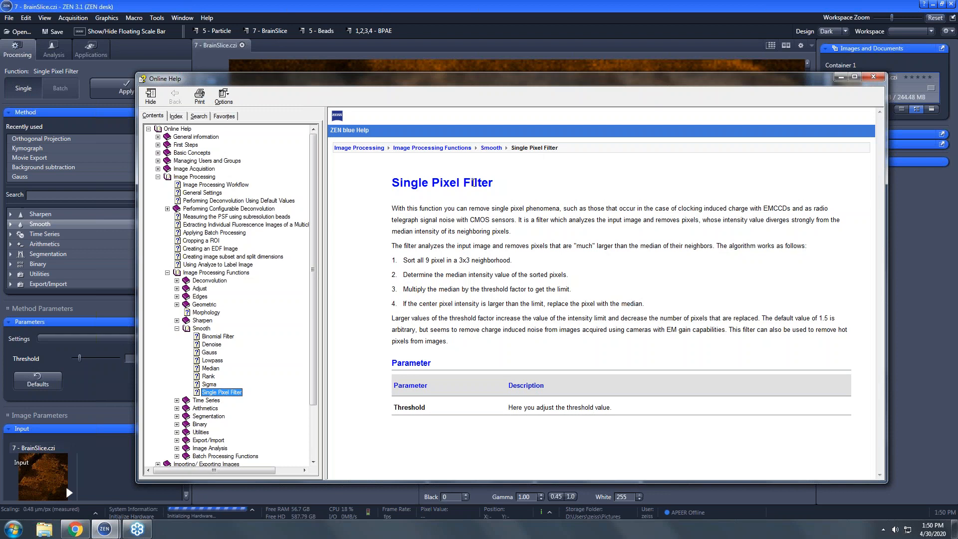
pyautogui.moveTo(608, 84); pyautogui.dragTo(569, 54)
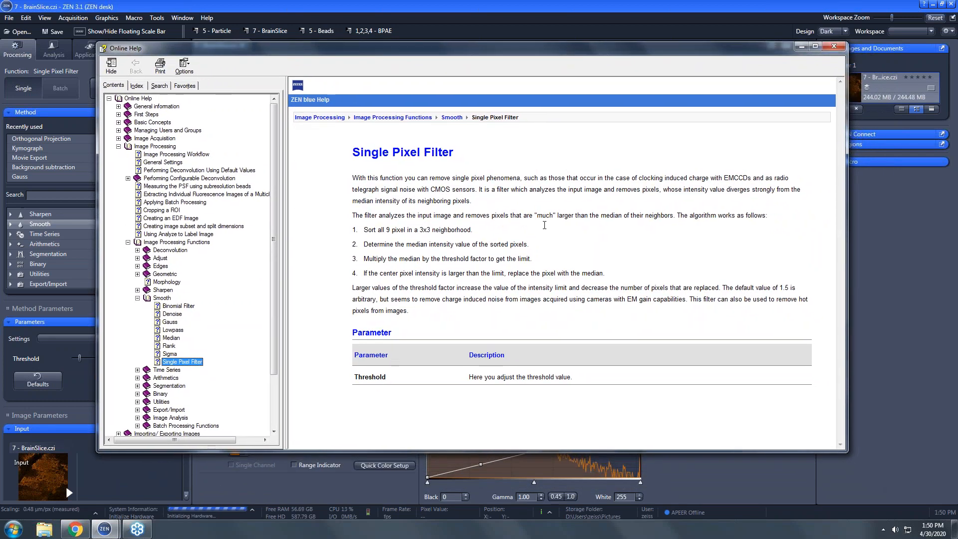
pyautogui.click(834, 45)
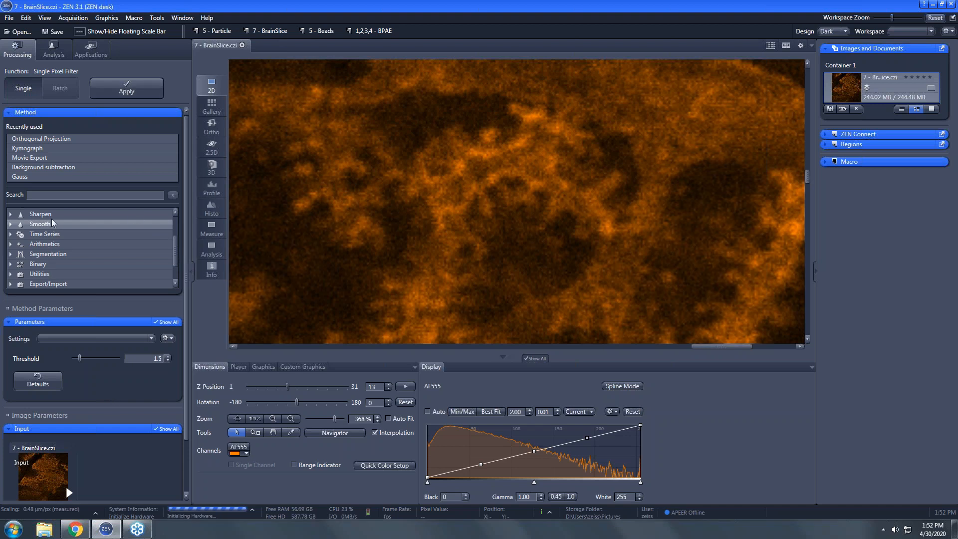
pyautogui.click(120, 88)
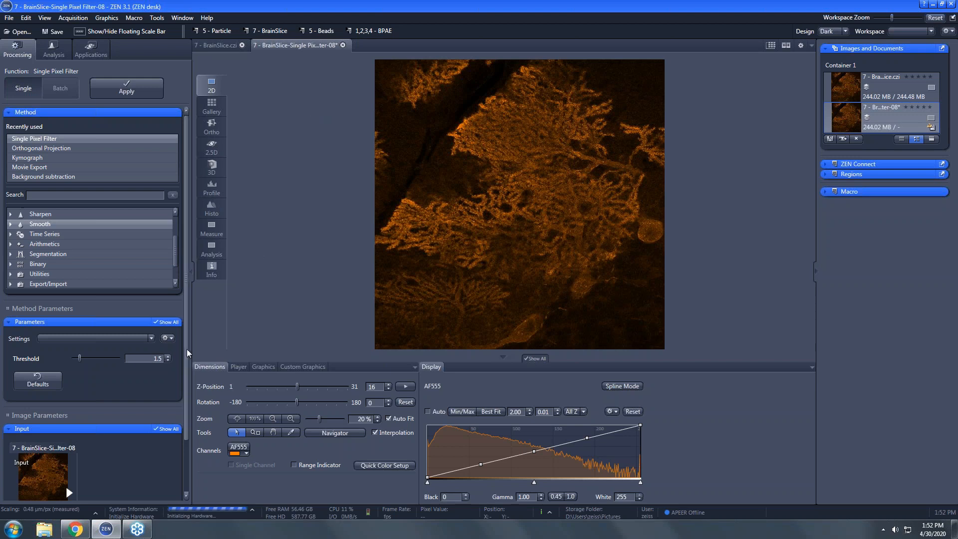
# Search the processing methods for "gau" and apply the Gauss filter to the single-pixel-filtered stack, using 2D Slices and Sigma X and Y of 1.10.
pyautogui.scroll(-1, 188, 383)
pyautogui.scroll(-2, 189, 384)
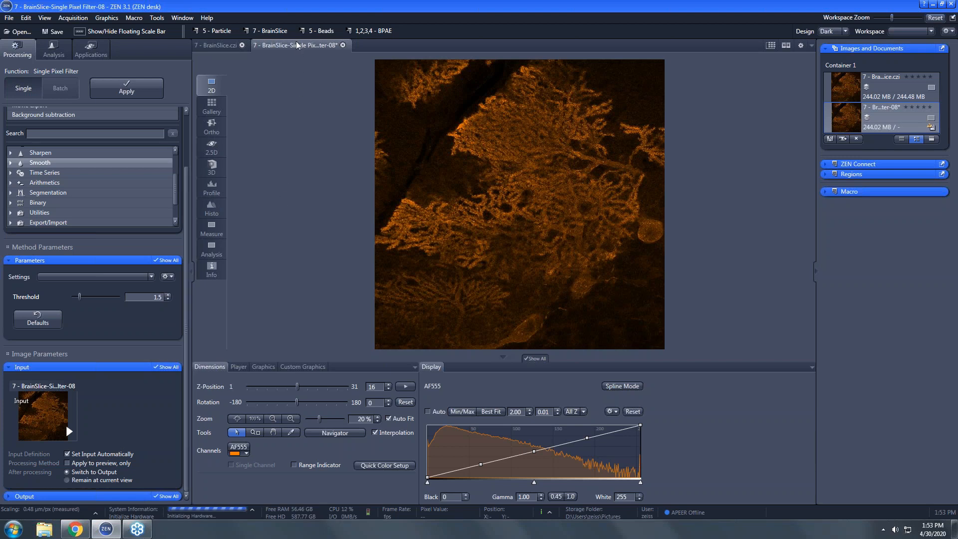
pyautogui.click(86, 134)
pyautogui.scroll(2, 82, 194)
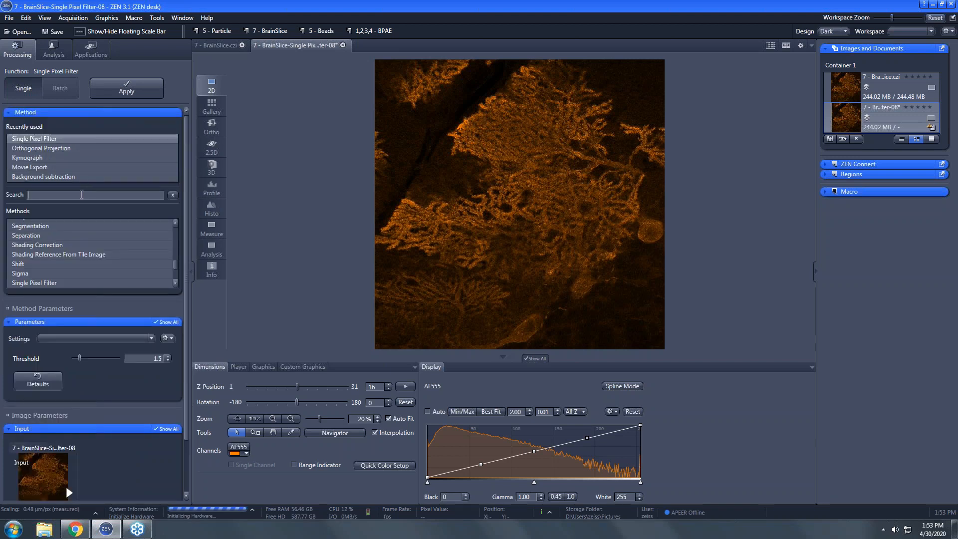
pyautogui.write('gau')
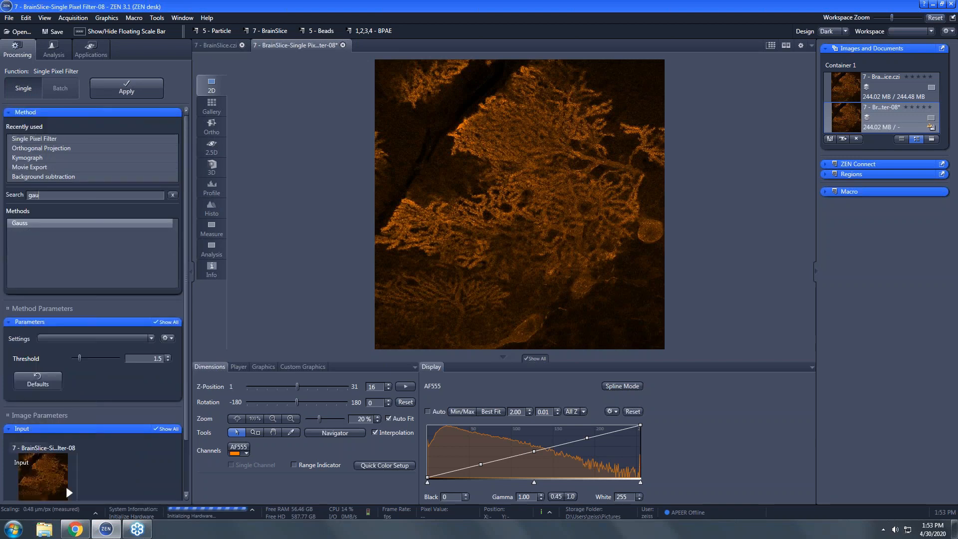
pyautogui.click(43, 225)
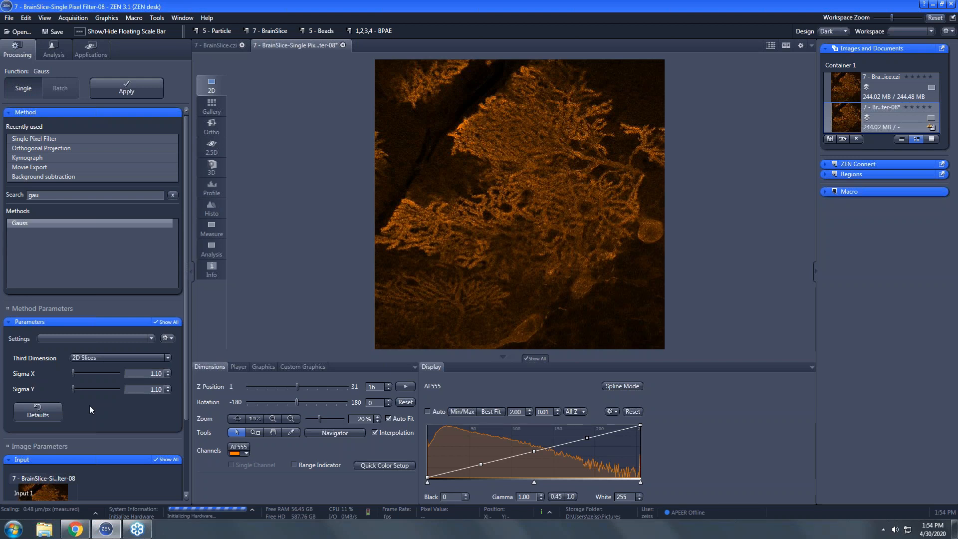
pyautogui.click(124, 90)
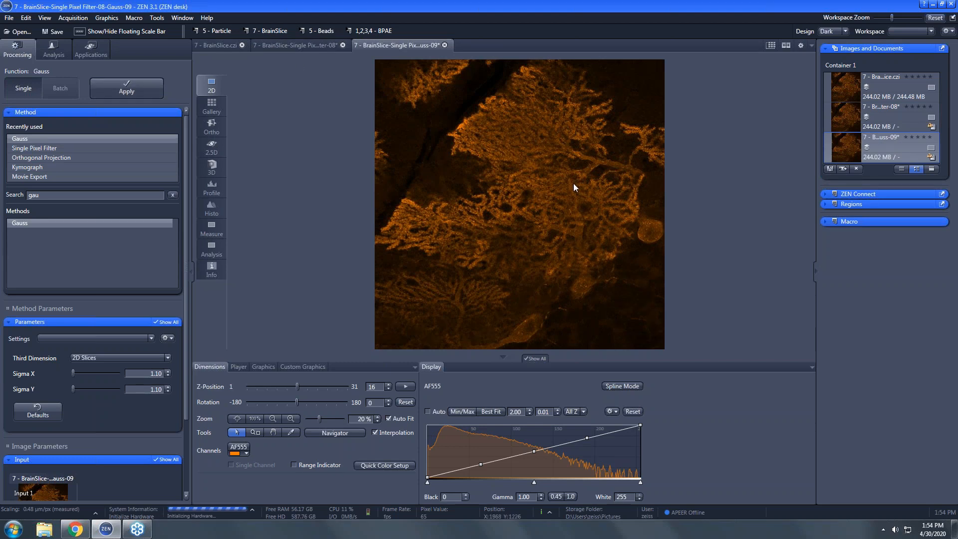
pyautogui.scroll(1, 574, 184)
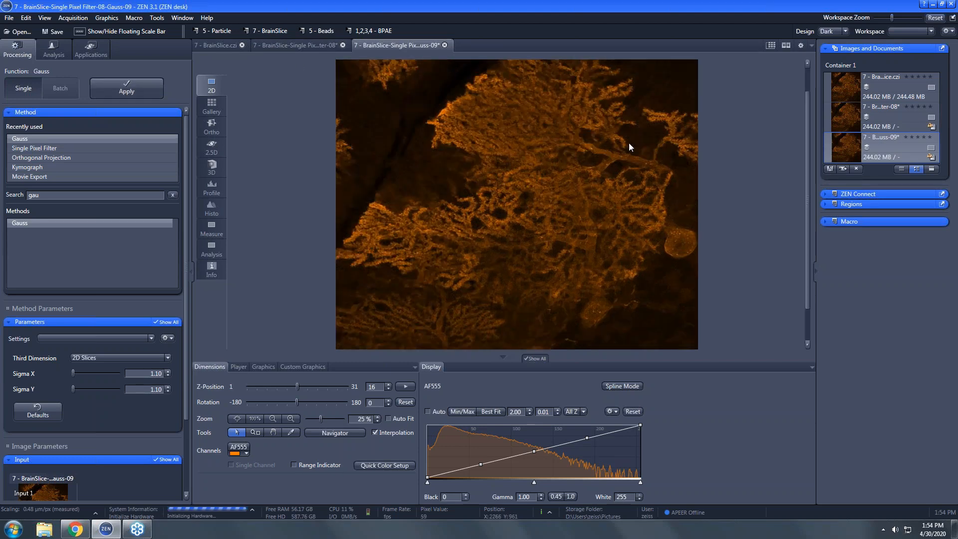
pyautogui.scroll(1, 630, 141)
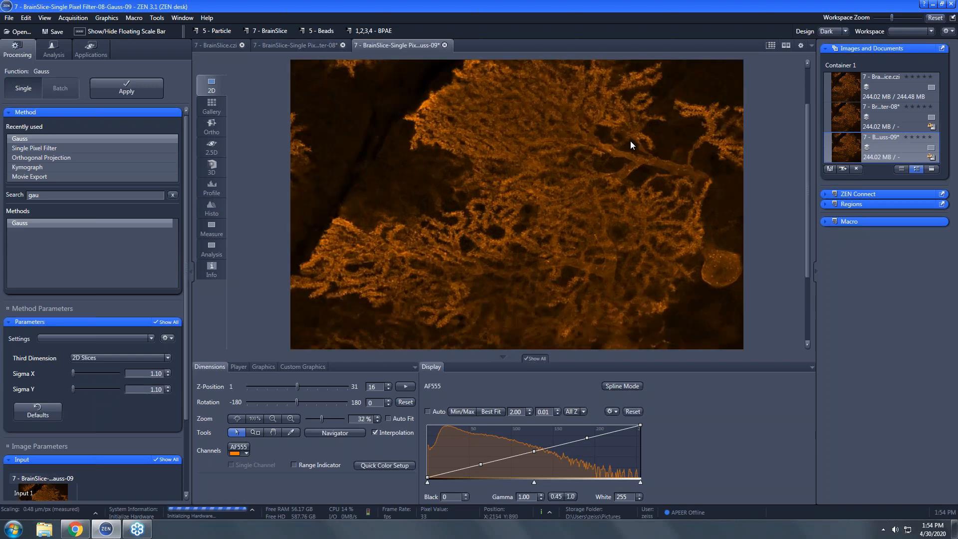
pyautogui.scroll(-2, 630, 141)
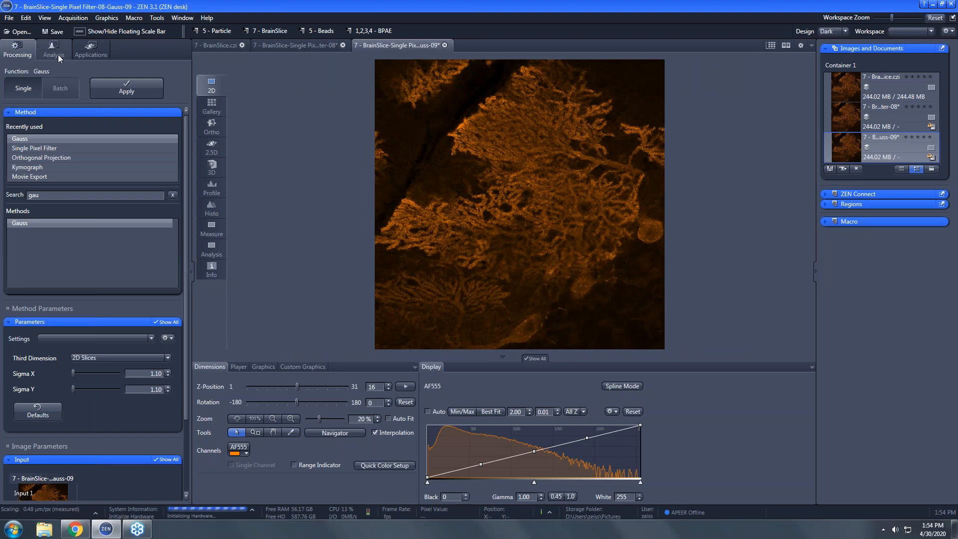
# Search the processing methods for "back" and apply Background subtraction with a radius of 75 to the Gauss-filtered stack.
pyautogui.click(173, 195)
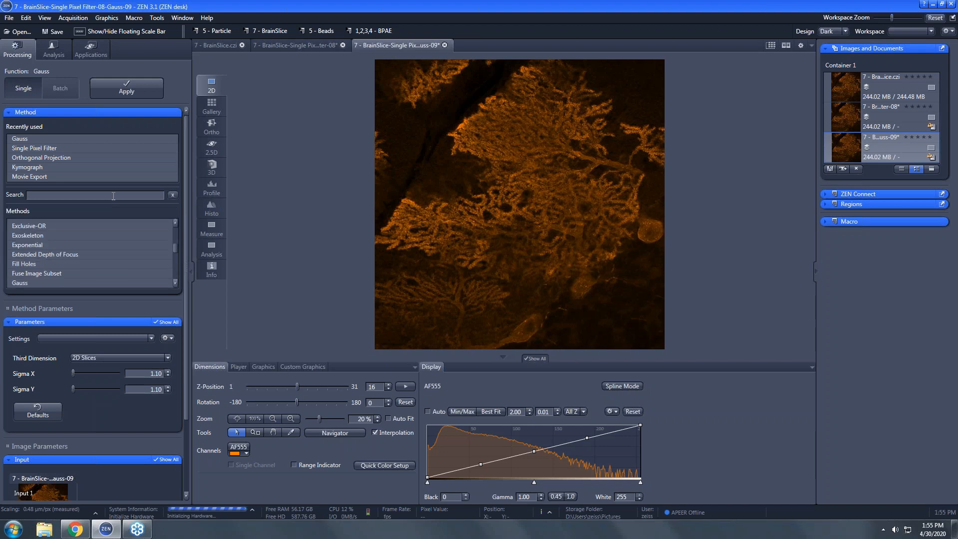
pyautogui.write('back')
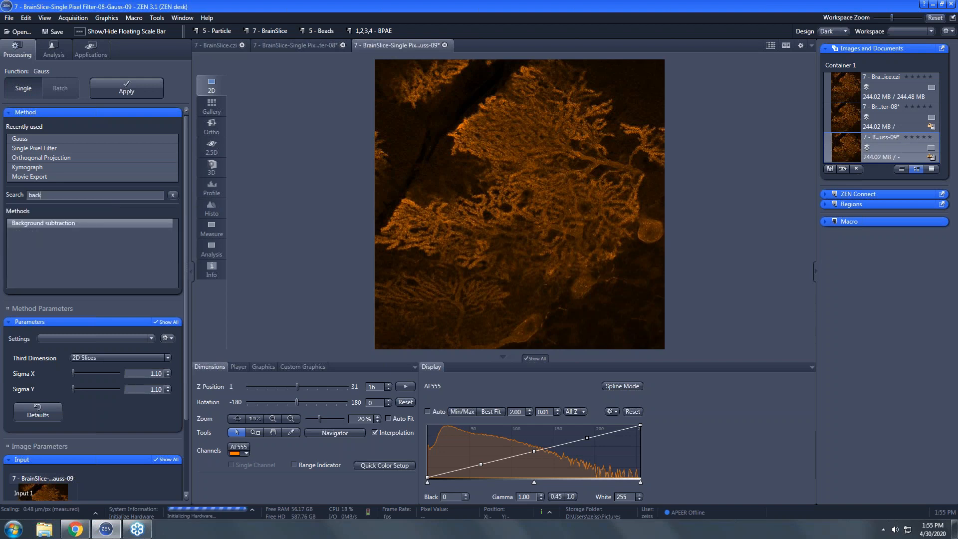
pyautogui.click(83, 223)
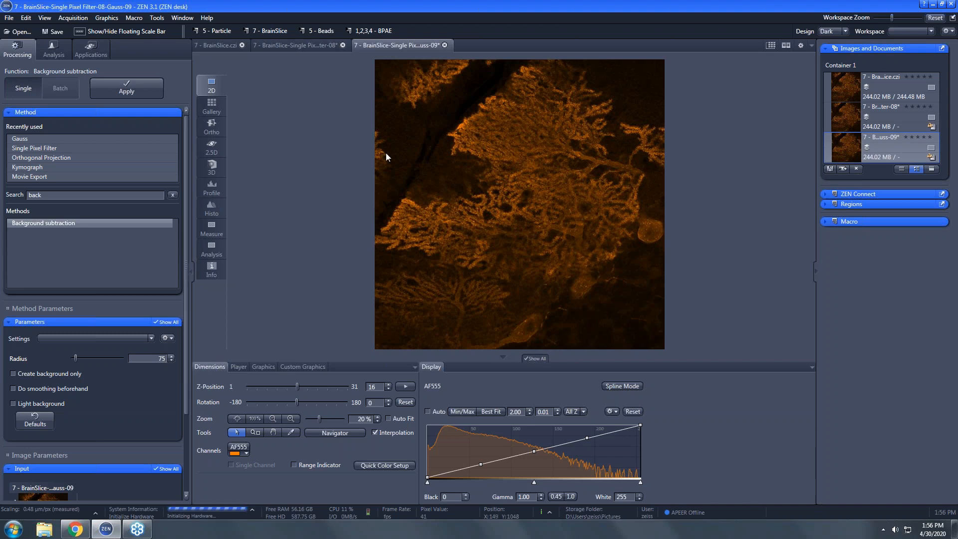
pyautogui.click(142, 88)
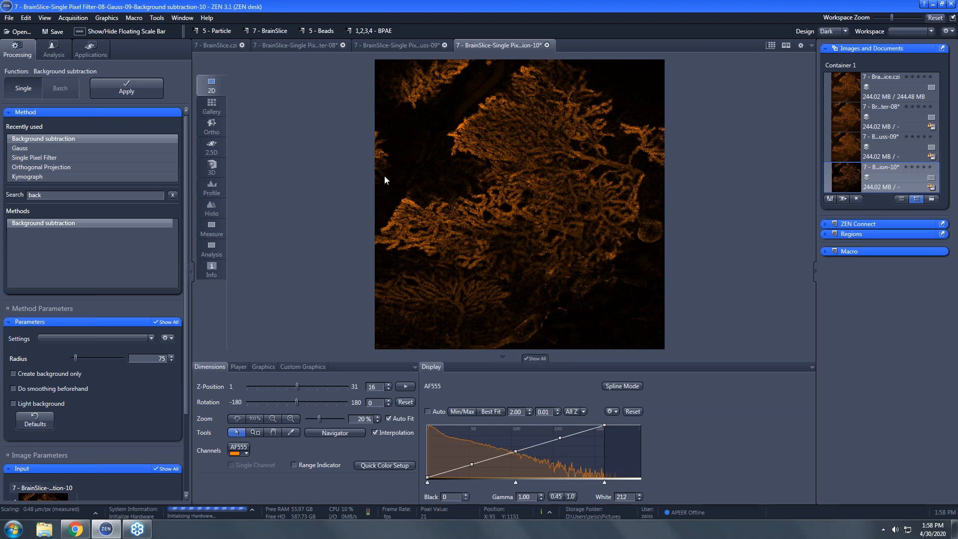
# Create a split display from the background-subtracted image and arrange it in four columns and one row.
pyautogui.click(787, 44)
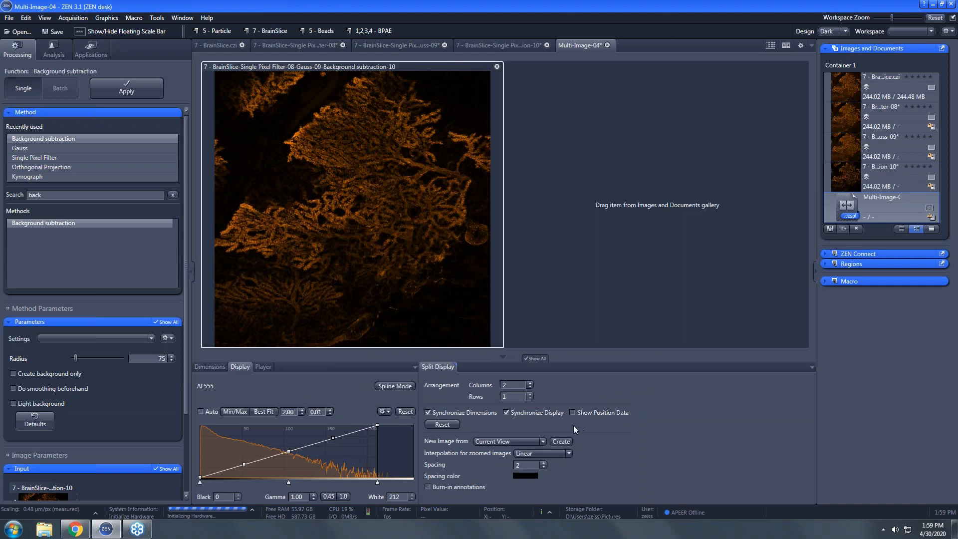
pyautogui.click(530, 382)
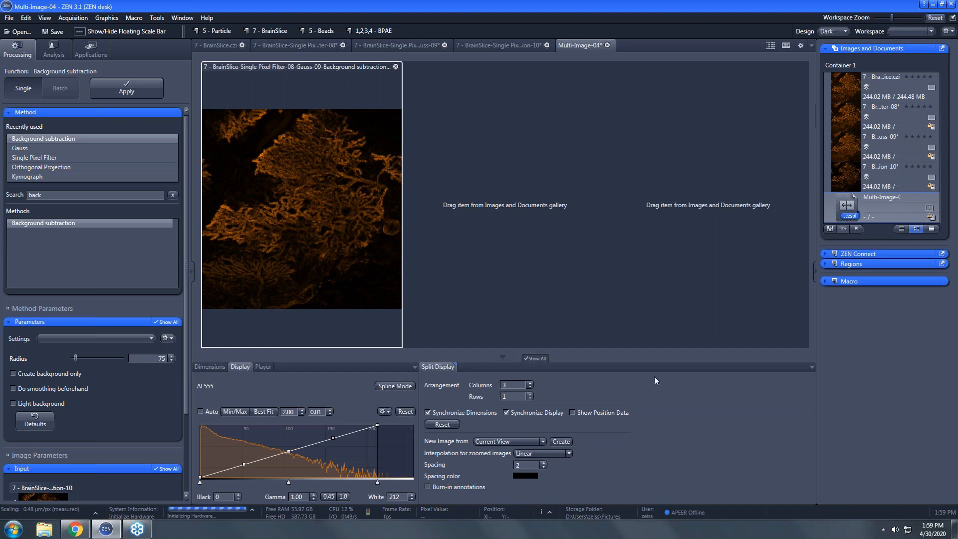
pyautogui.click(532, 385)
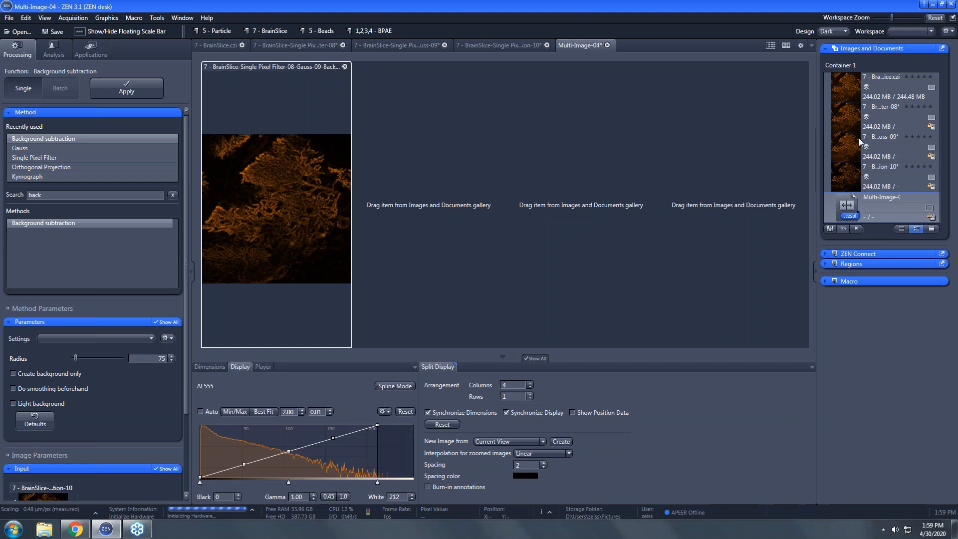
# Fill the four split display cells in processing order with the original BrainSlice, Single Pixel Filter, Gauss and Background subtraction images.
pyautogui.moveTo(847, 87); pyautogui.dragTo(303, 192)
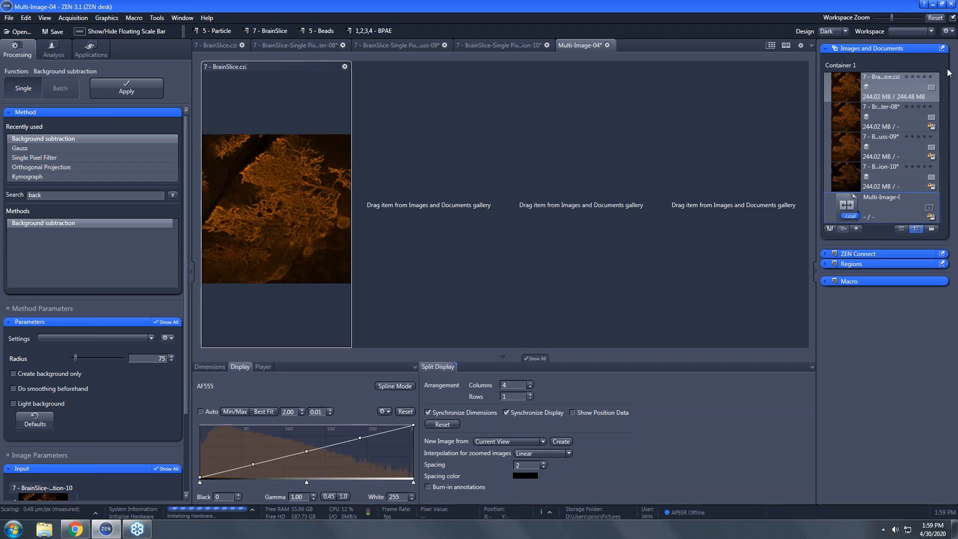
pyautogui.click(848, 125)
pyautogui.moveTo(517, 174); pyautogui.dragTo(460, 205)
pyautogui.moveTo(860, 145); pyautogui.dragTo(624, 210)
pyautogui.moveTo(847, 178); pyautogui.dragTo(732, 212)
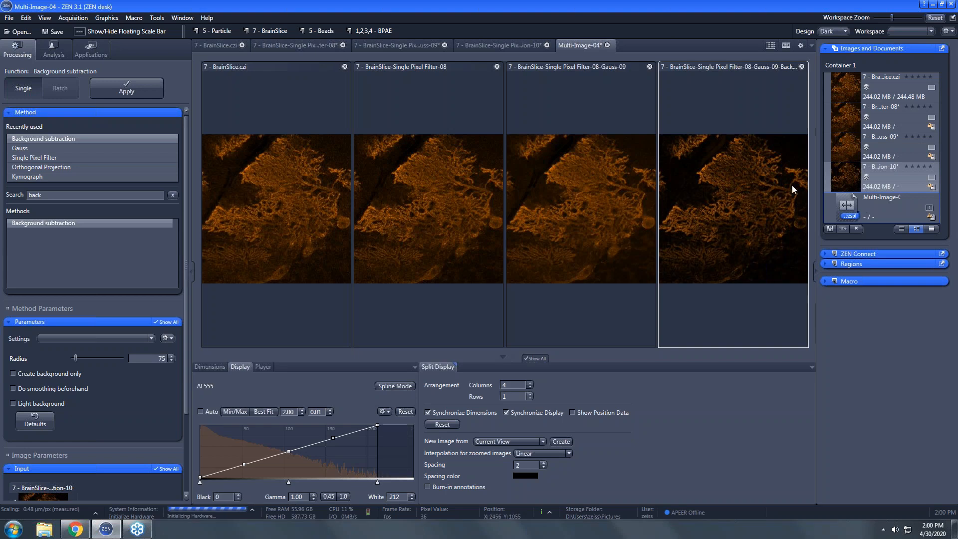
# Compare the fine dendrite detail and background across the four processing stages at high magnification.
pyautogui.scroll(2, 793, 187)
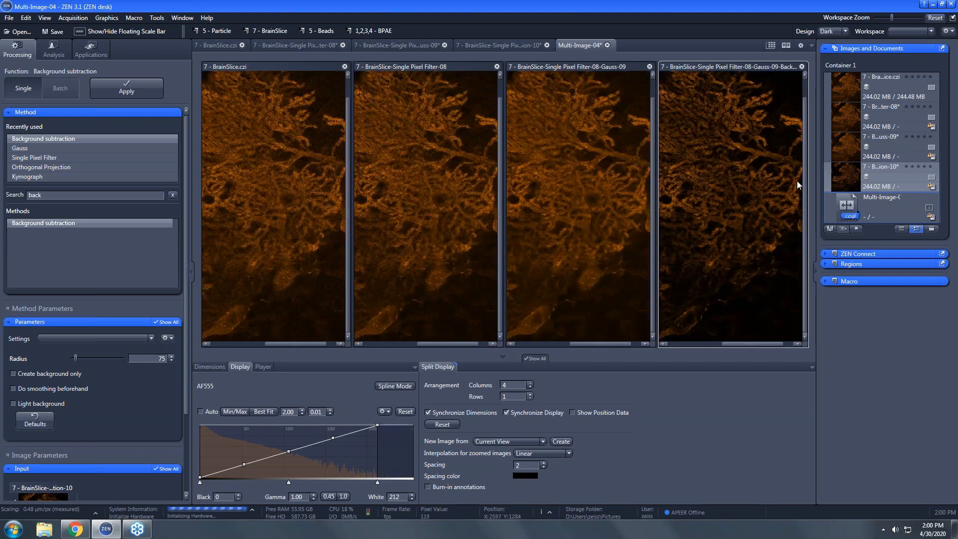
pyautogui.scroll(1, 798, 180)
pyautogui.scroll(1, 791, 165)
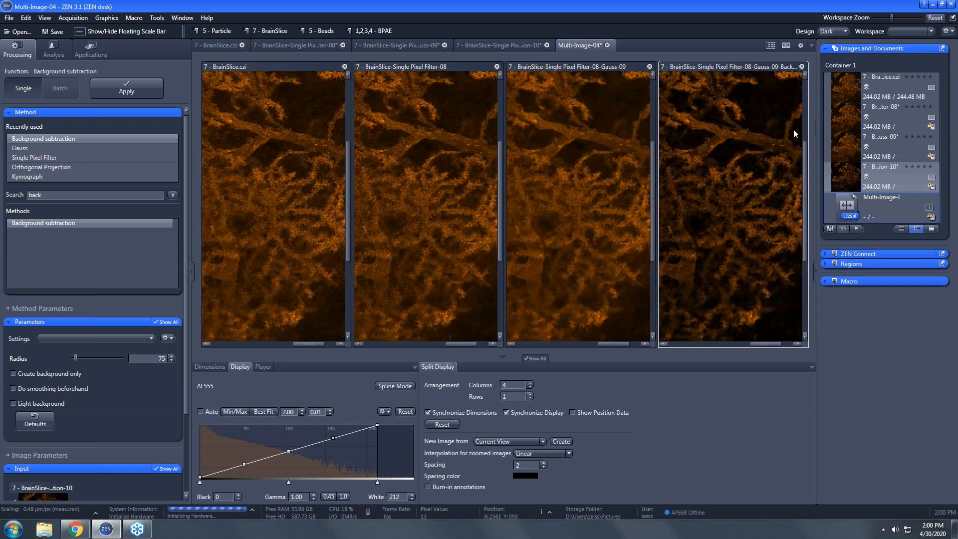
pyautogui.scroll(1, 793, 130)
pyautogui.scroll(1, 794, 130)
pyautogui.scroll(1, 794, 130)
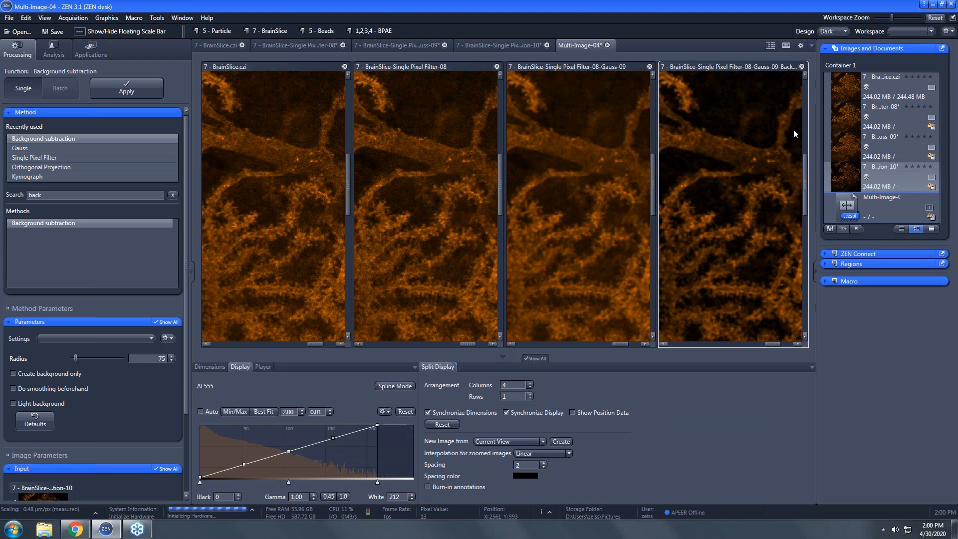
pyautogui.scroll(1, 775, 134)
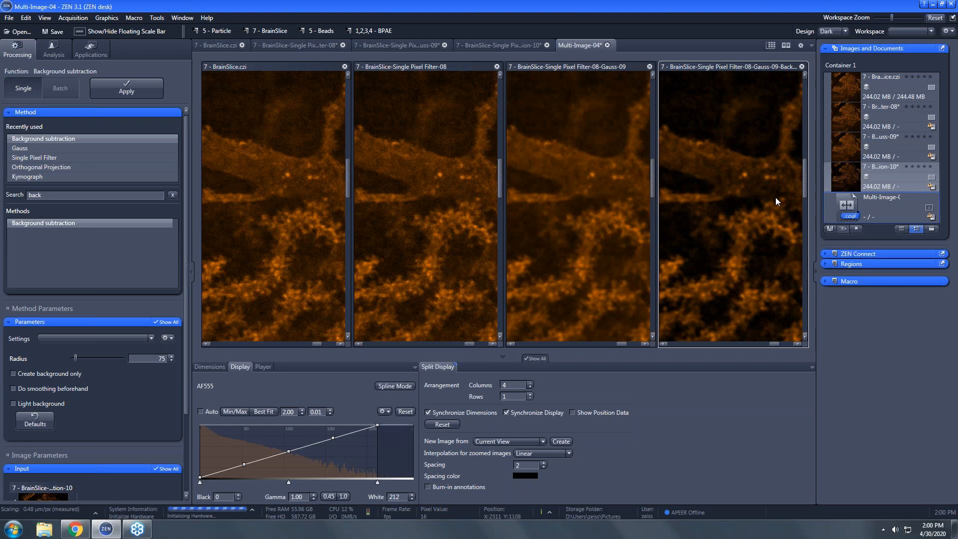
pyautogui.scroll(1, 776, 202)
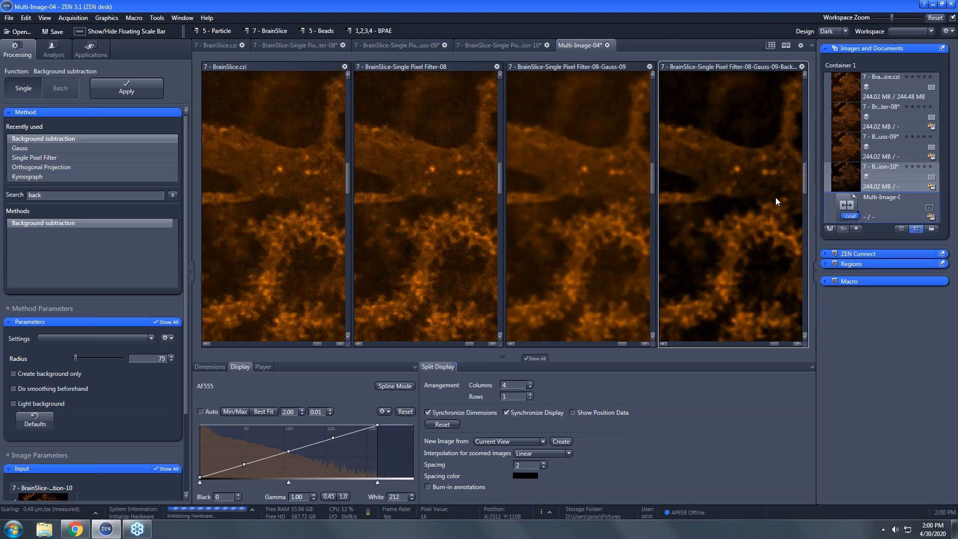
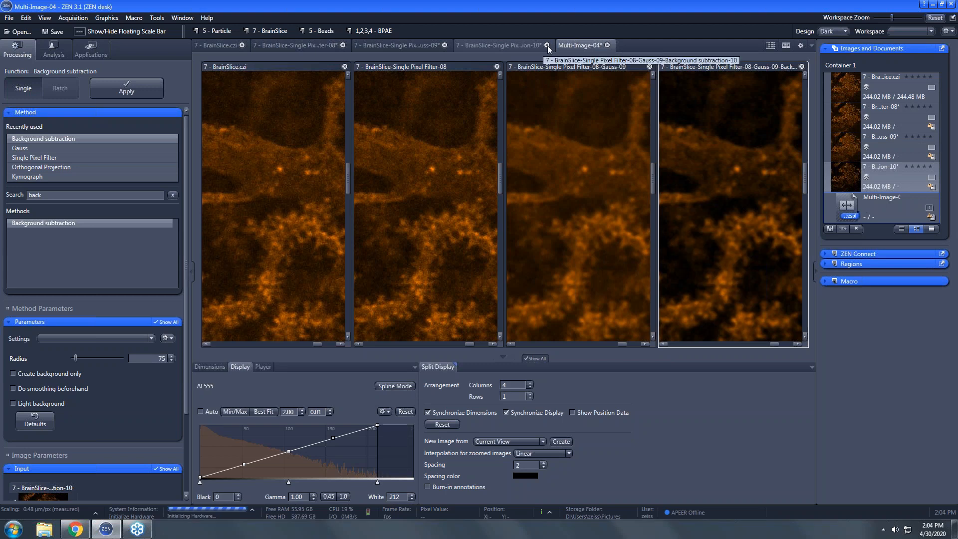
# Examine the background-subtracted stack in 3D from several angles and return to its 2D view.
pyautogui.click(503, 43)
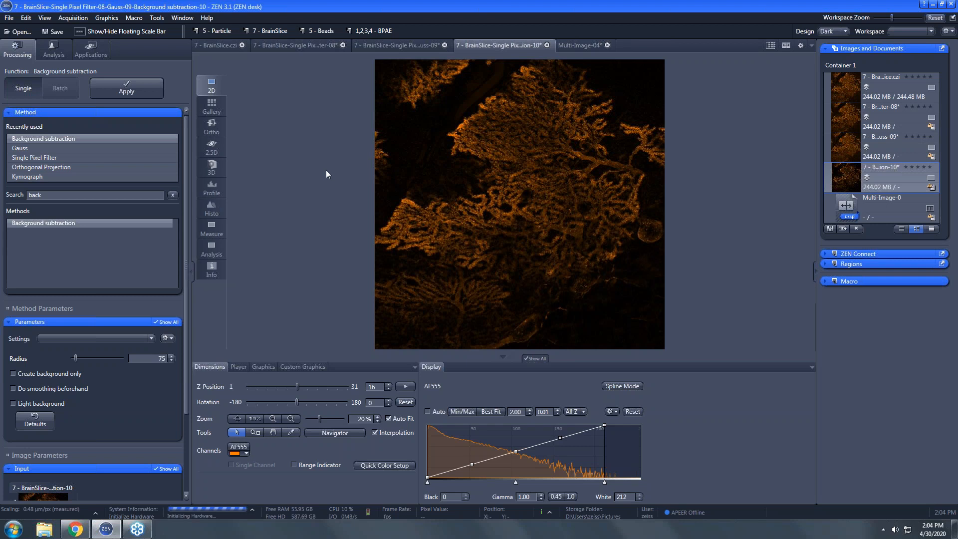
pyautogui.click(216, 168)
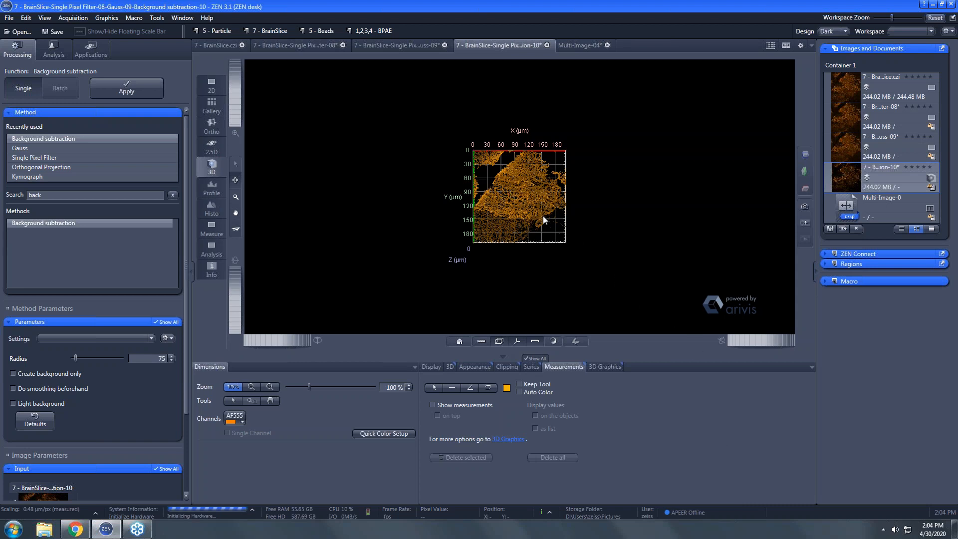
pyautogui.moveTo(543, 215); pyautogui.dragTo(542, 136)
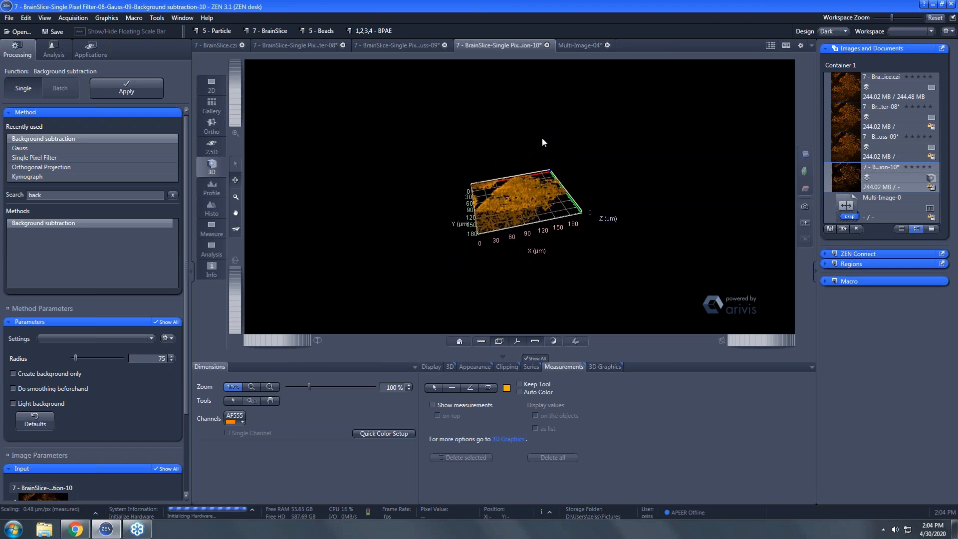
pyautogui.moveTo(569, 210); pyautogui.dragTo(600, 204)
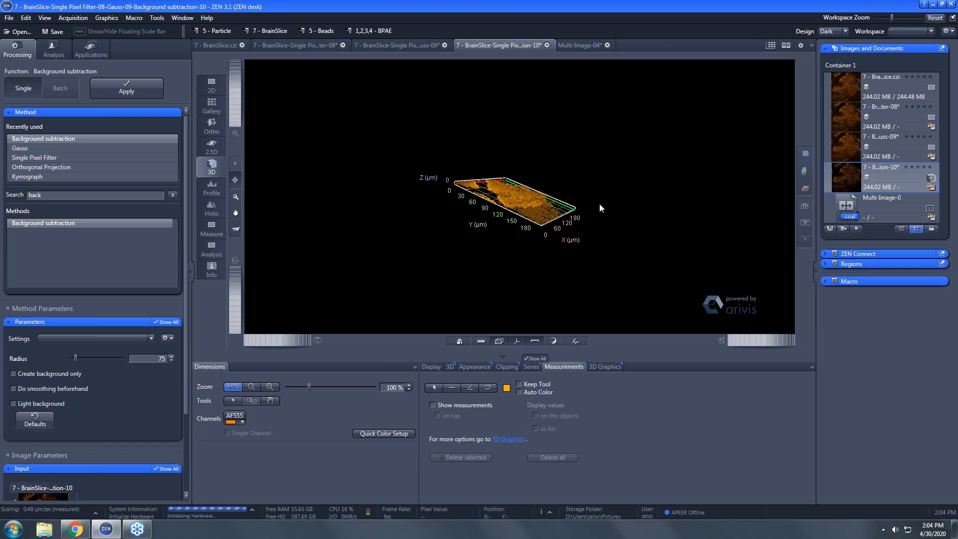
pyautogui.moveTo(560, 211); pyautogui.dragTo(545, 305)
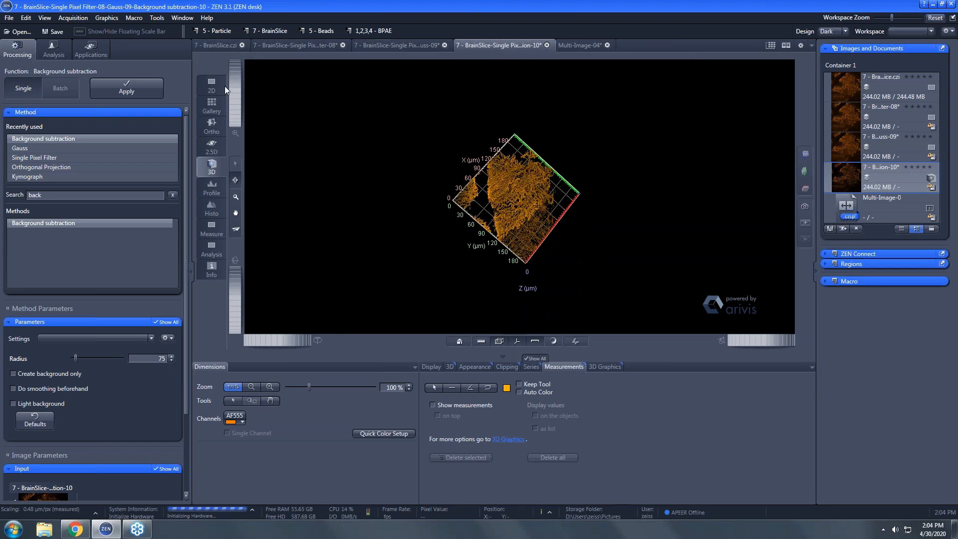
pyautogui.click(212, 85)
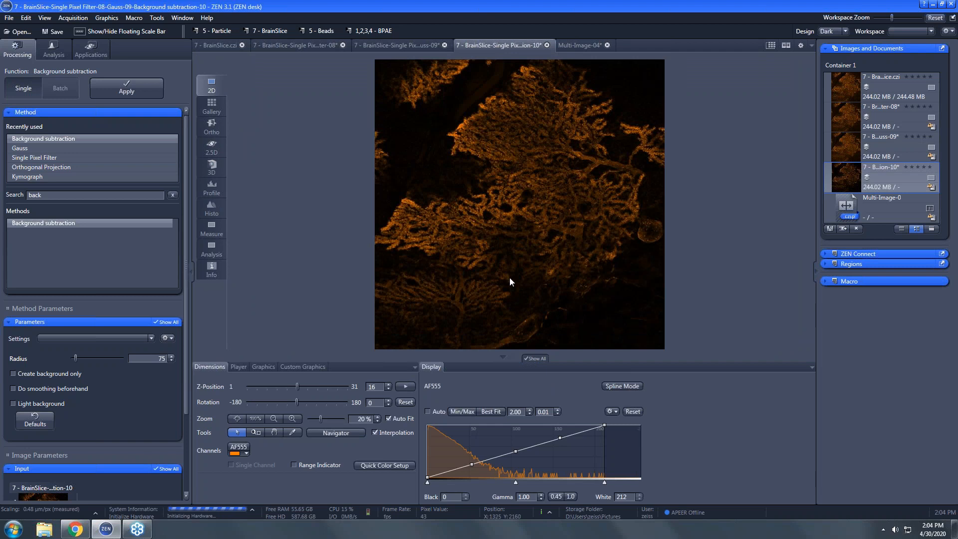
# Draw a selection ROI of about 939 by 914 pixels around the thick dendrite branches and create a subset image from it.
pyautogui.click(262, 367)
pyautogui.click(247, 385)
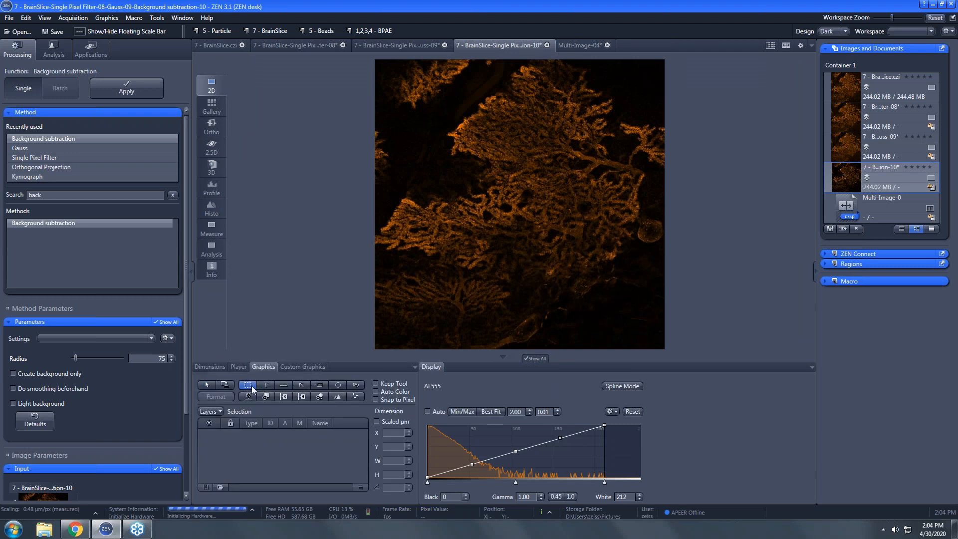
pyautogui.click(569, 142)
pyautogui.moveTo(582, 204)
pyautogui.mouseDown()
pyautogui.moveTo(634, 235)
pyautogui.moveTo(663, 233)
pyautogui.mouseUp()
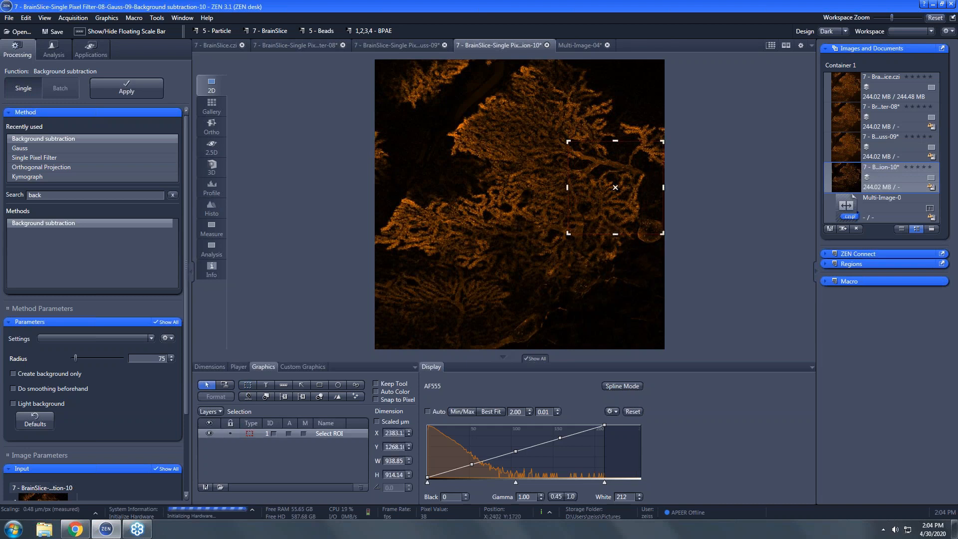
pyautogui.rightClick(612, 205)
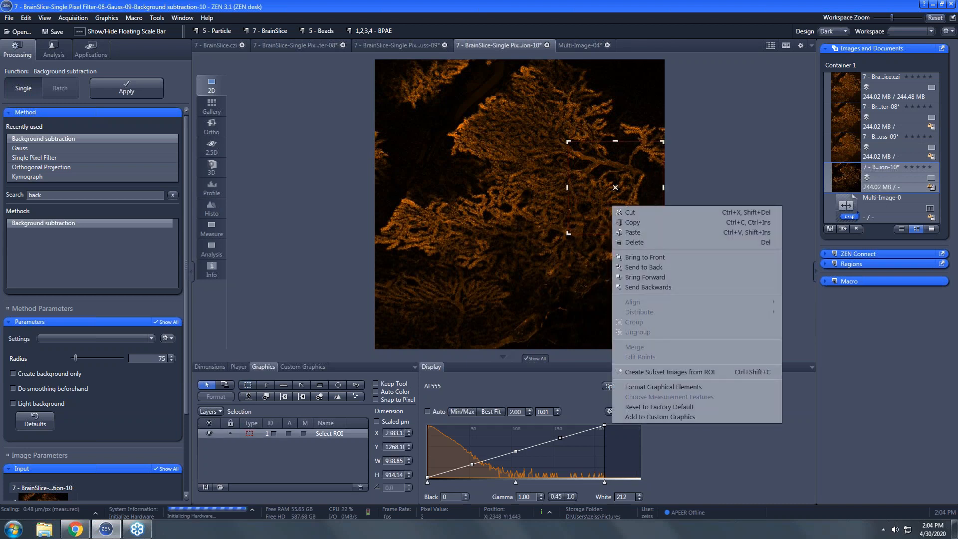
pyautogui.click(664, 372)
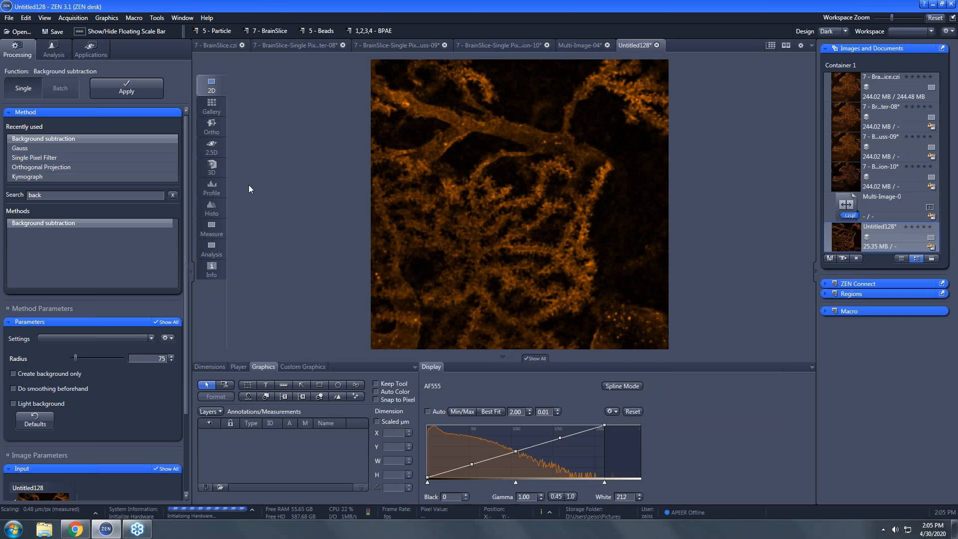
# Display the cropped subset in 3D, tilt the volume, and hide its axis scales and bounding box.
pyautogui.click(211, 170)
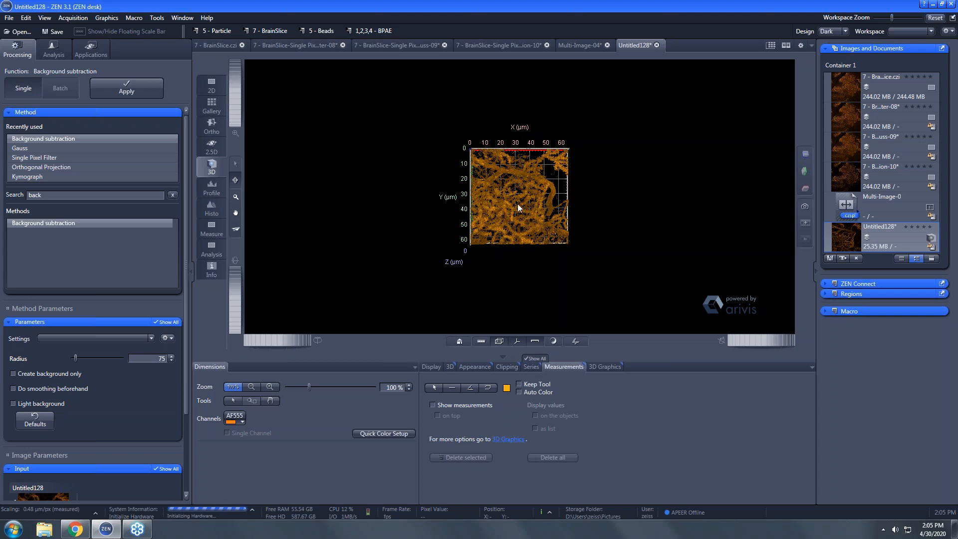
pyautogui.moveTo(514, 213); pyautogui.dragTo(512, 156)
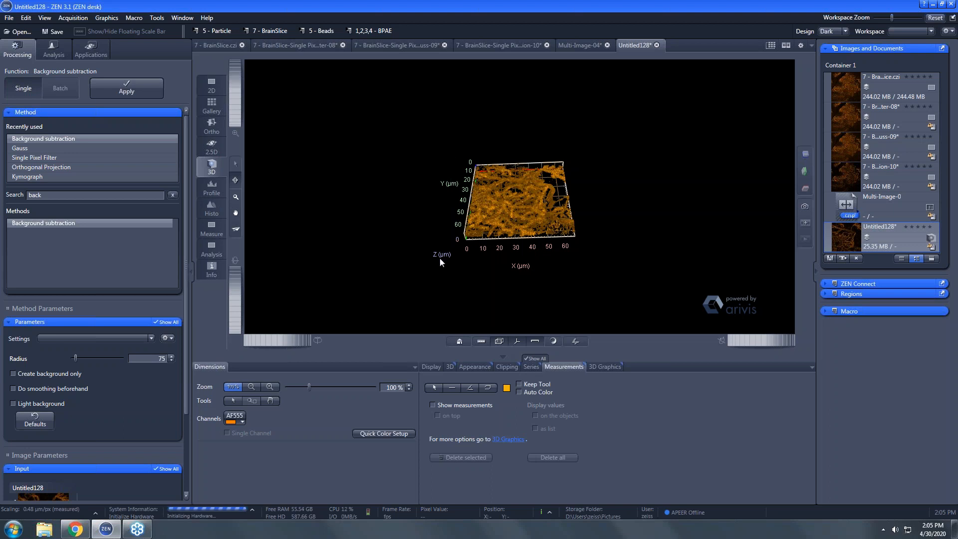
pyautogui.click(533, 342)
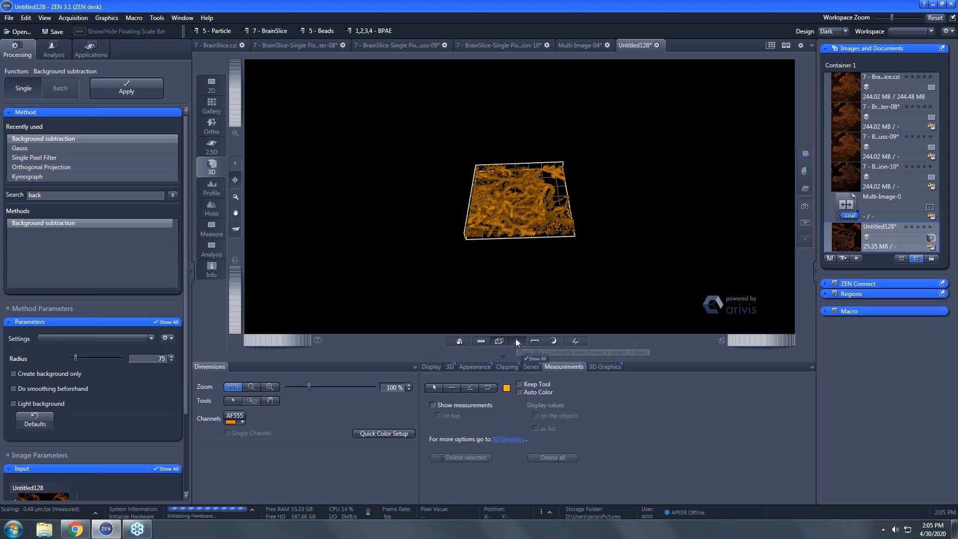
pyautogui.click(499, 342)
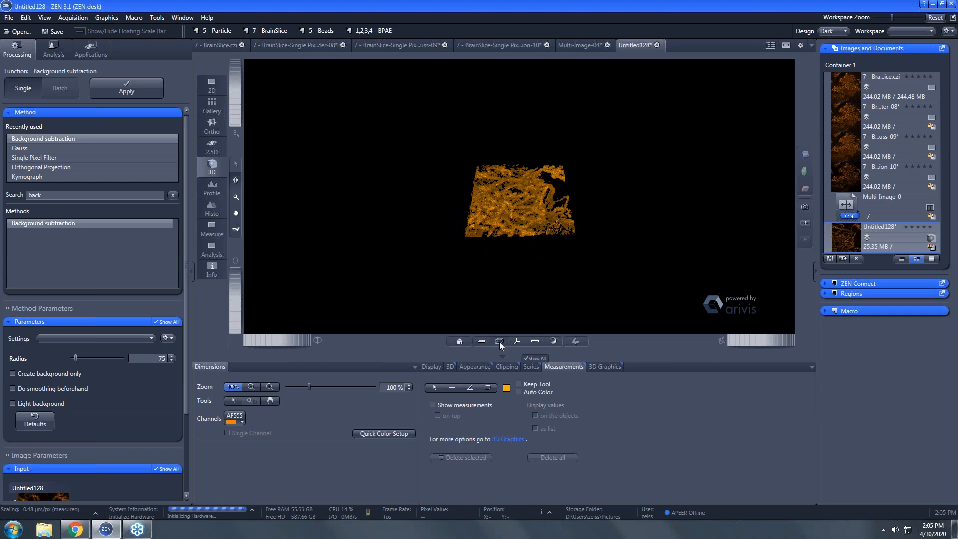
# Set the volume's AF555 transparency threshold to 0 % and its 3D rendering quality to the most precise level.
pyautogui.click(479, 368)
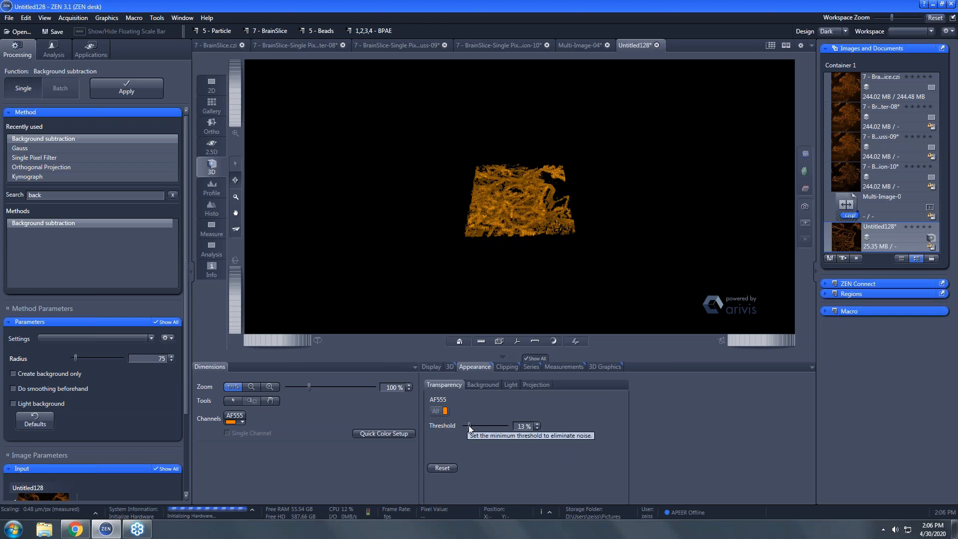
pyautogui.moveTo(469, 426); pyautogui.dragTo(460, 428)
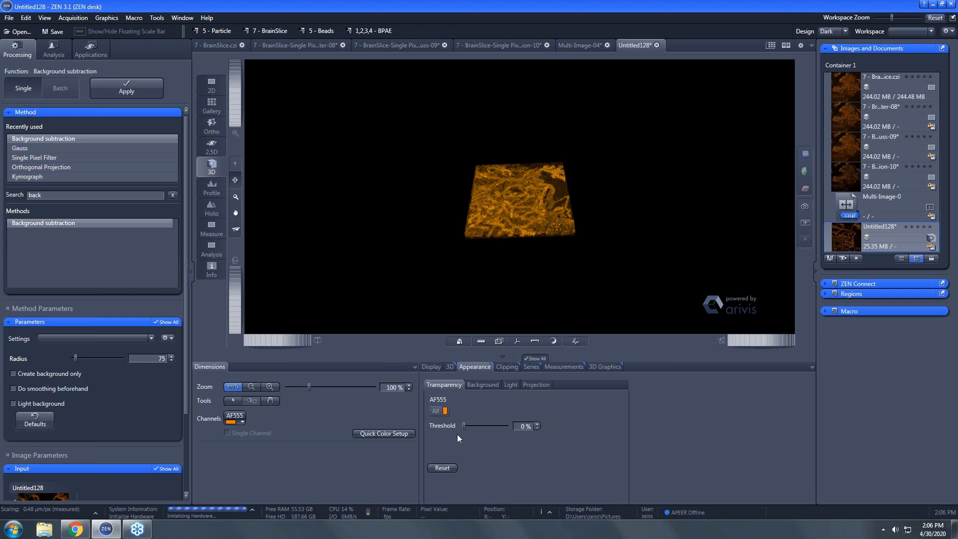
pyautogui.click(238, 196)
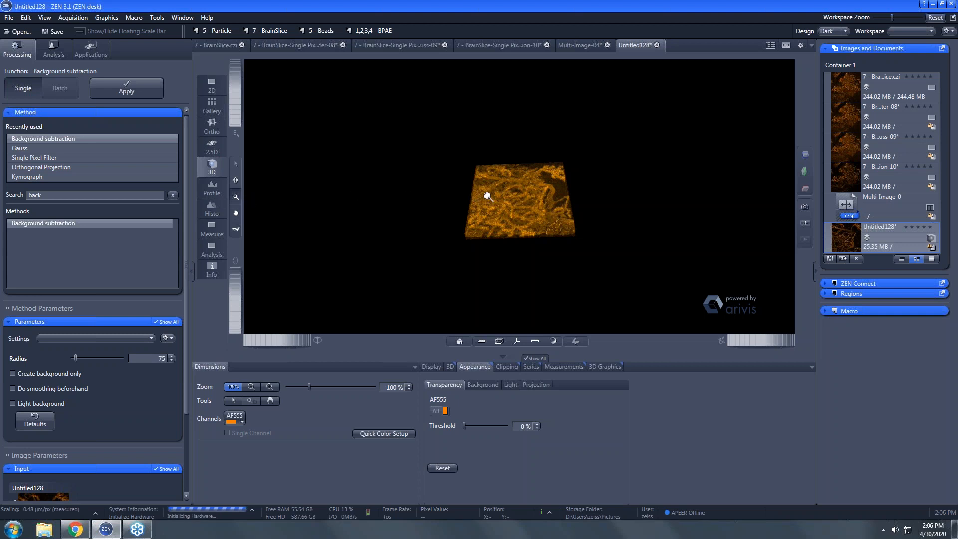
pyautogui.click(449, 367)
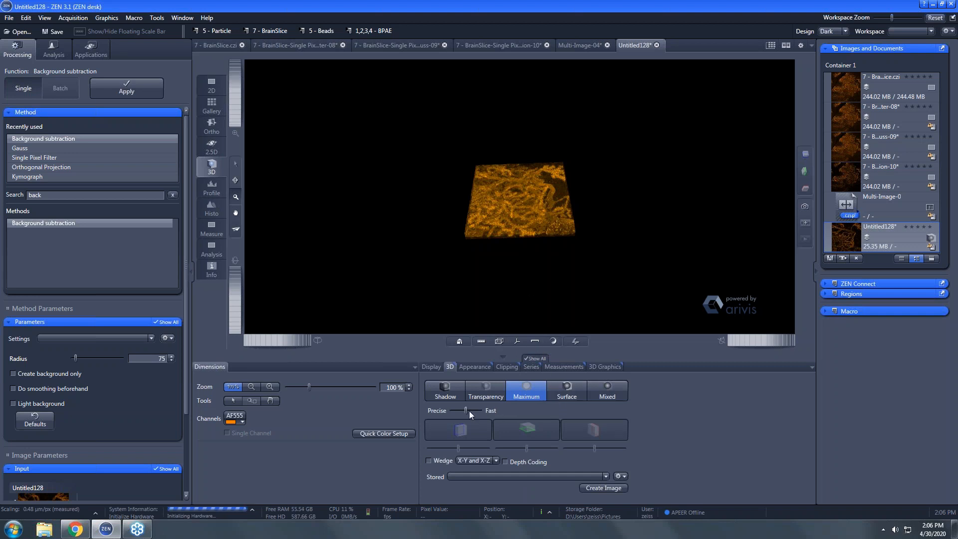
pyautogui.moveTo(466, 412); pyautogui.dragTo(456, 411)
# Examine the rendered dendrite volume at several magnifications and rotate it to a nearly frontal view.
pyautogui.click(236, 164)
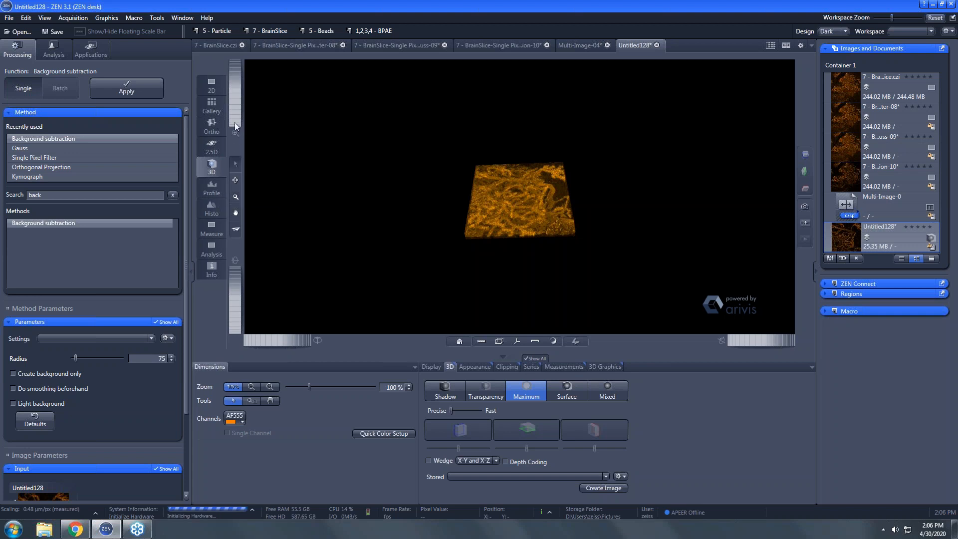
pyautogui.moveTo(235, 118); pyautogui.dragTo(234, 118)
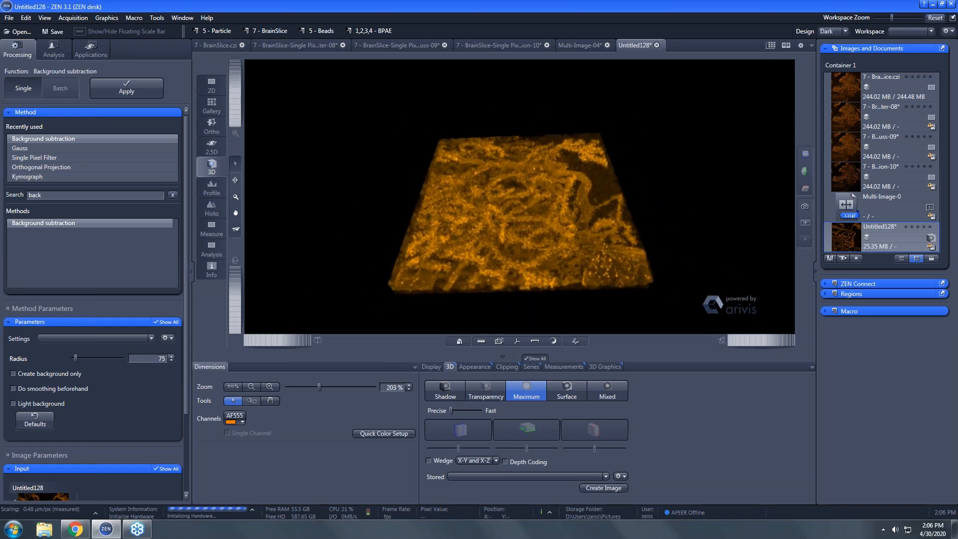
pyautogui.scroll(3, 507, 191)
pyautogui.scroll(-5, 506, 191)
pyautogui.scroll(4, 506, 191)
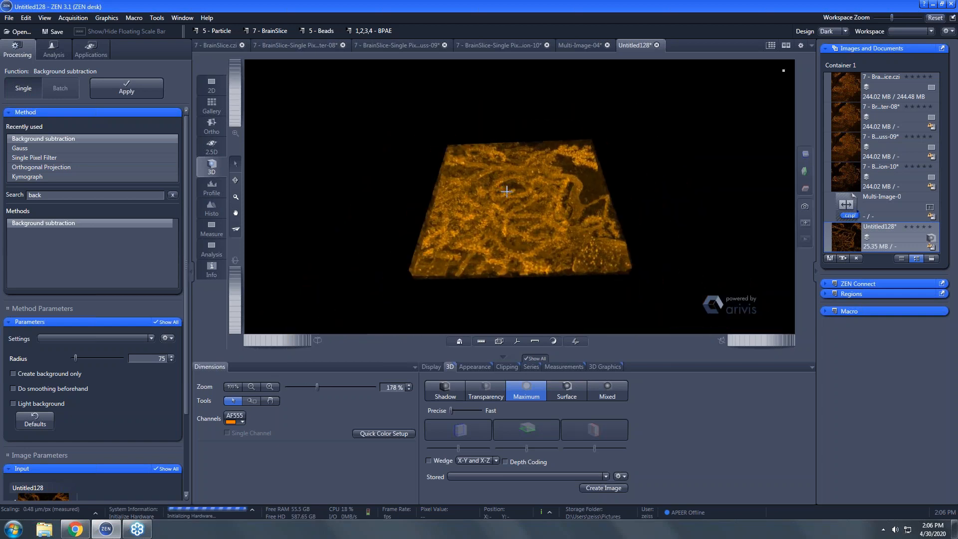
pyautogui.scroll(-2, 507, 191)
pyautogui.scroll(3, 506, 191)
pyautogui.scroll(-3, 507, 191)
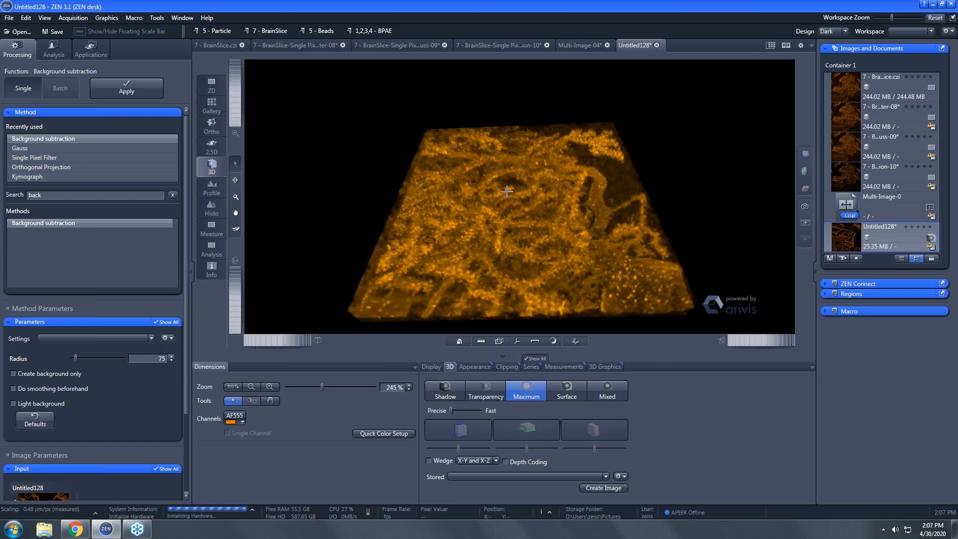
pyautogui.scroll(4, 506, 175)
pyautogui.scroll(-4, 507, 195)
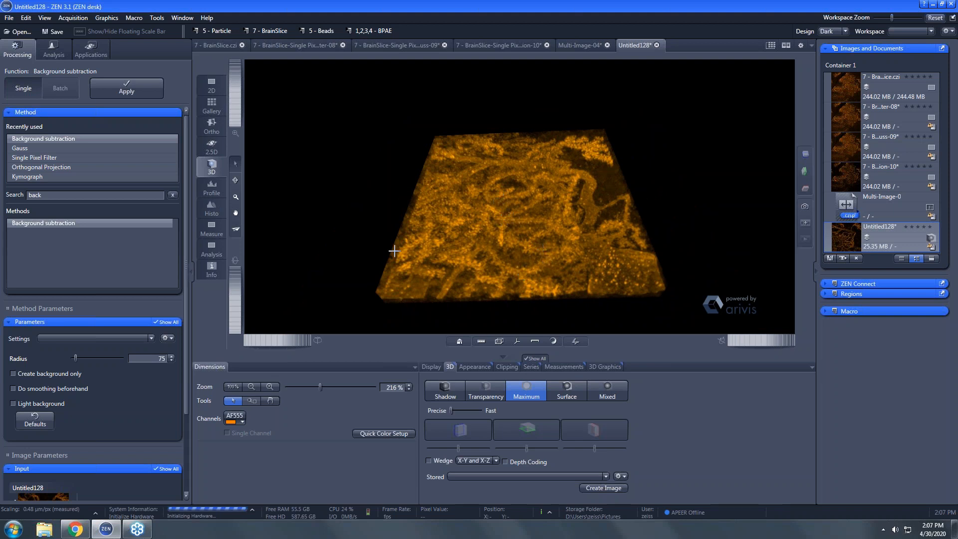
pyautogui.click(237, 179)
pyautogui.moveTo(465, 174); pyautogui.dragTo(498, 216)
pyautogui.scroll(3, 499, 216)
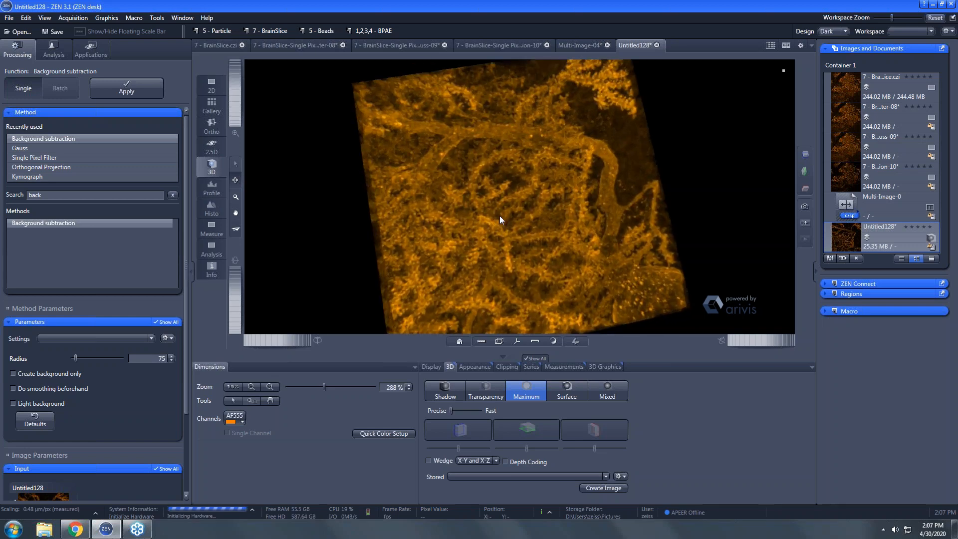
pyautogui.scroll(1, 501, 219)
pyautogui.scroll(-2, 499, 216)
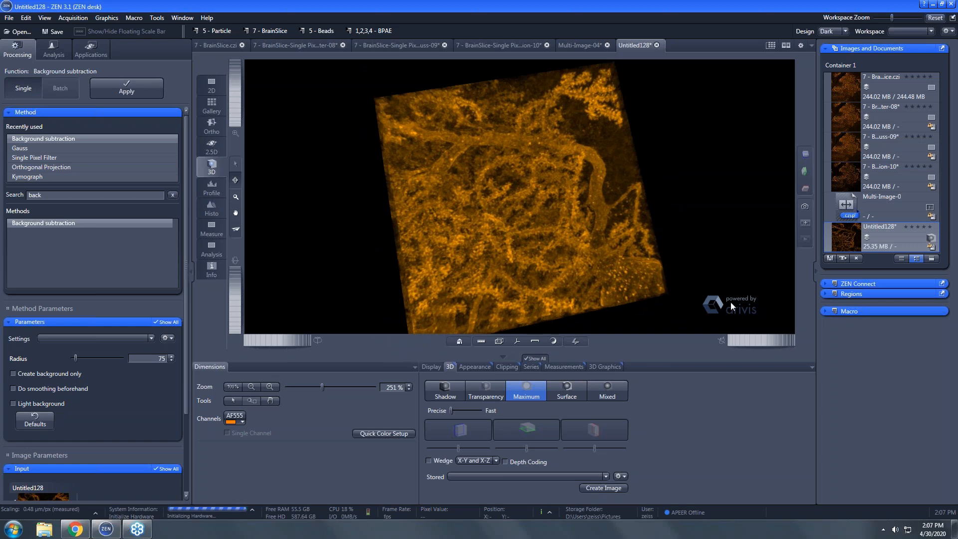
# Choose a Start/Stop render series and define its start position with object rotation of about X 11.8, Y 26.9, Z 51.6.
pyautogui.click(533, 367)
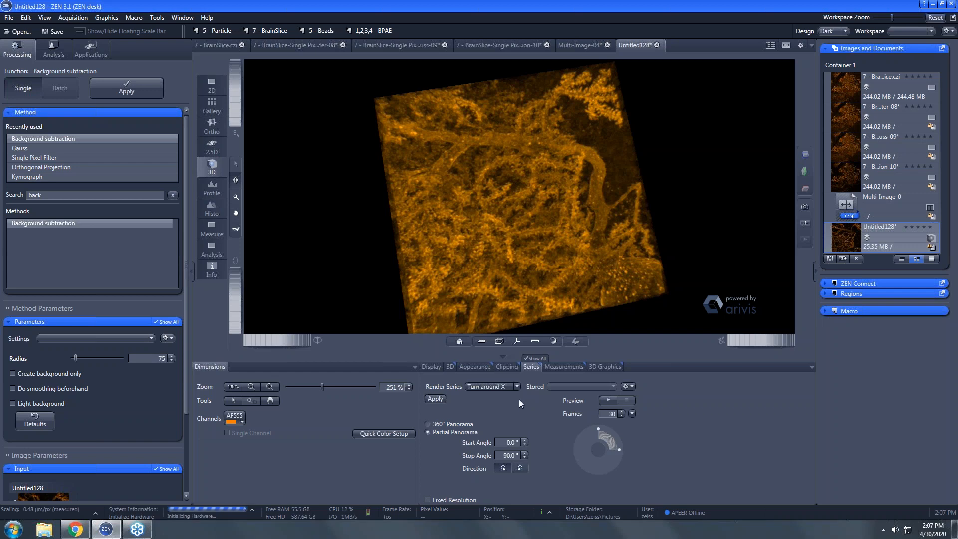
pyautogui.click(518, 387)
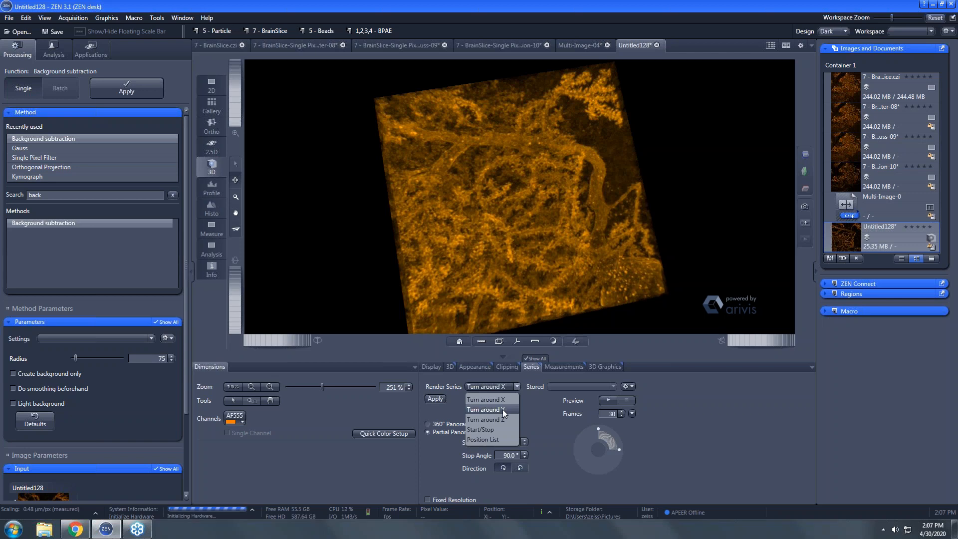
pyautogui.click(484, 430)
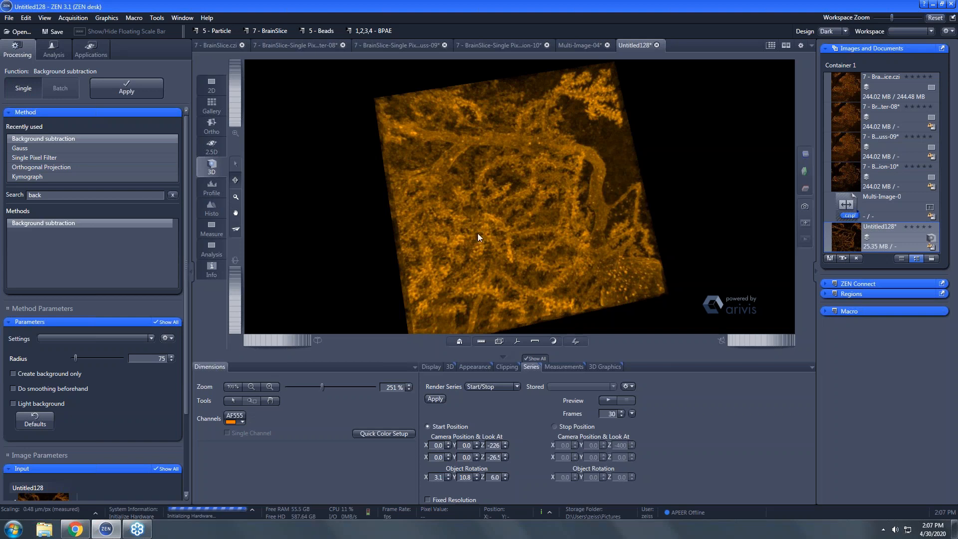
pyautogui.moveTo(442, 302); pyautogui.dragTo(470, 182)
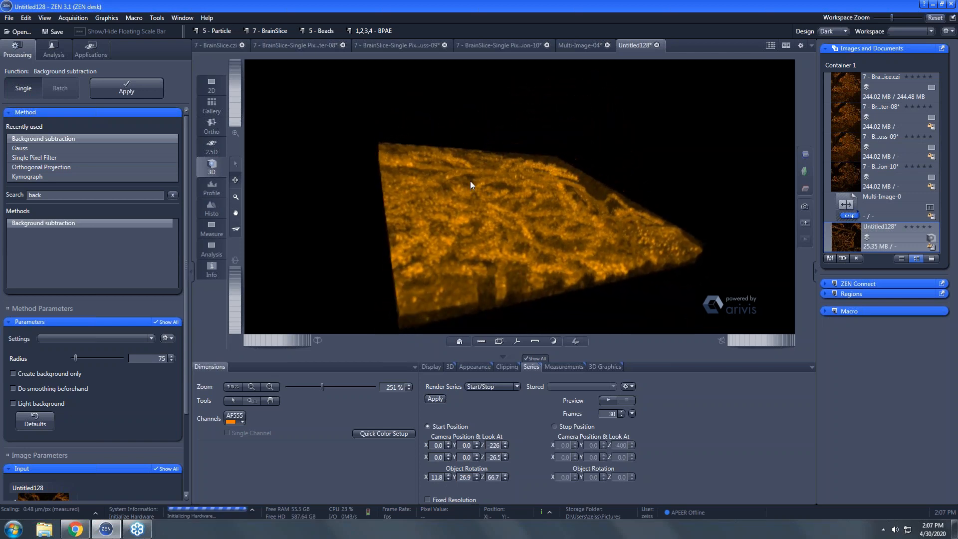
pyautogui.moveTo(470, 181); pyautogui.dragTo(471, 208)
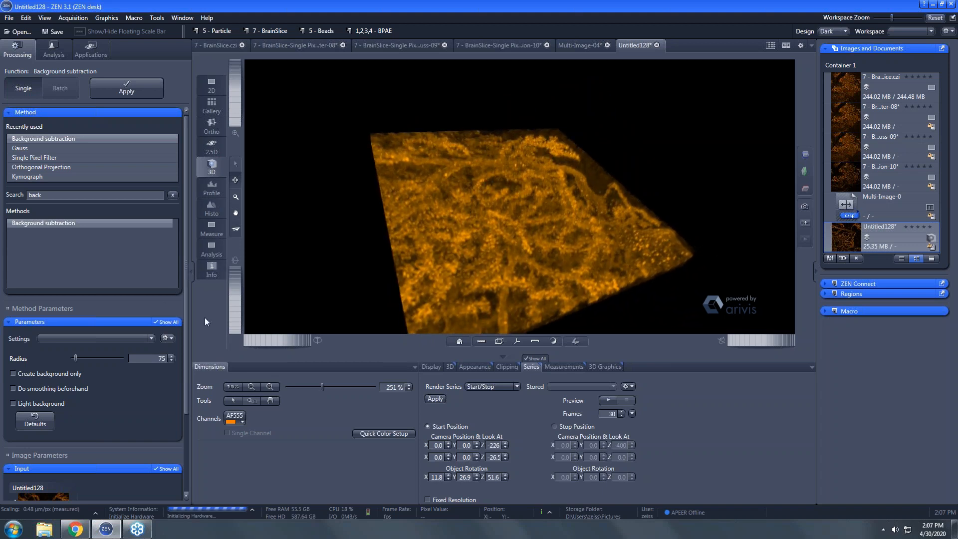
# Define the stop position with camera Z about -225 and object rotation of about X -18.1, Y -4.1, Z 65.8.
pyautogui.click(573, 428)
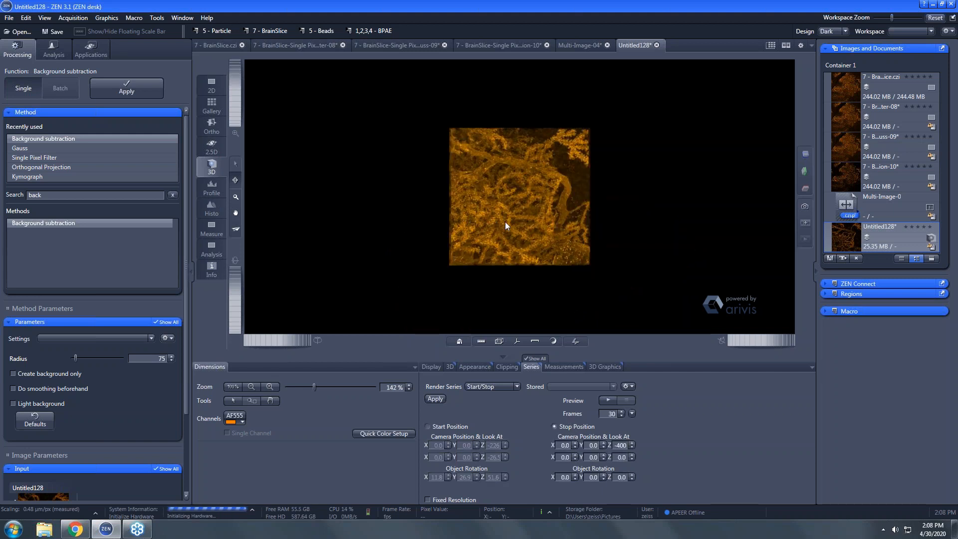
pyautogui.scroll(5, 488, 203)
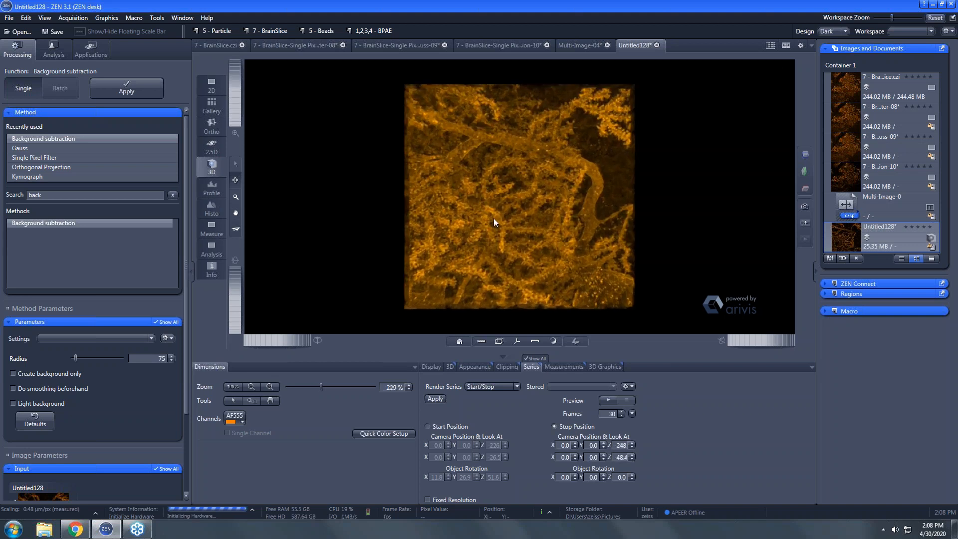
pyautogui.scroll(1, 501, 233)
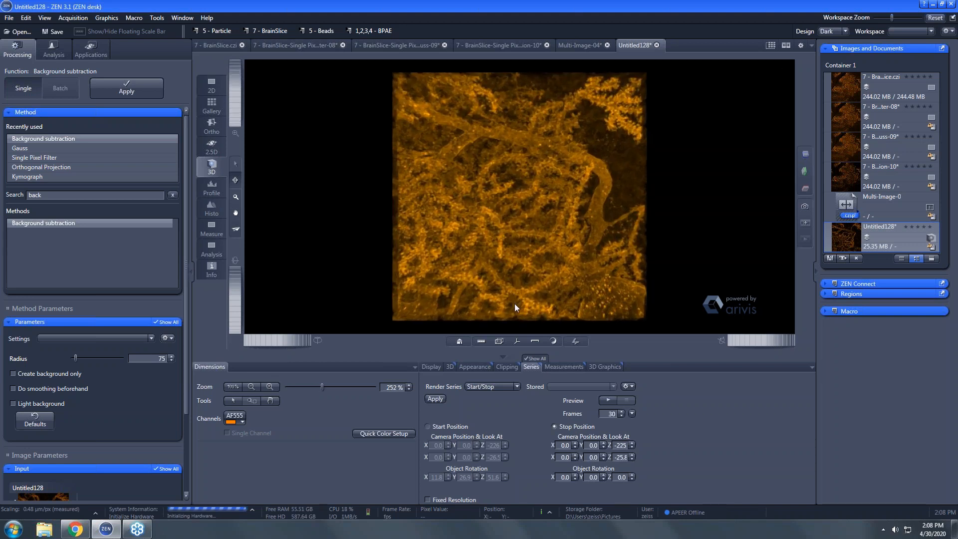
pyautogui.moveTo(516, 310); pyautogui.dragTo(480, 184)
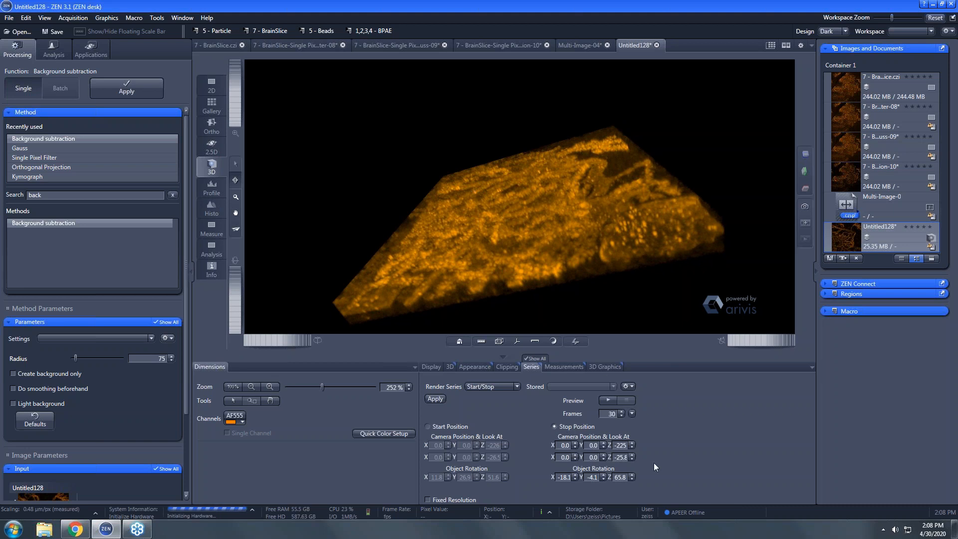
# Render the Start/Stop series as a new time series image, then play it back and stop the playback.
pyautogui.click(436, 399)
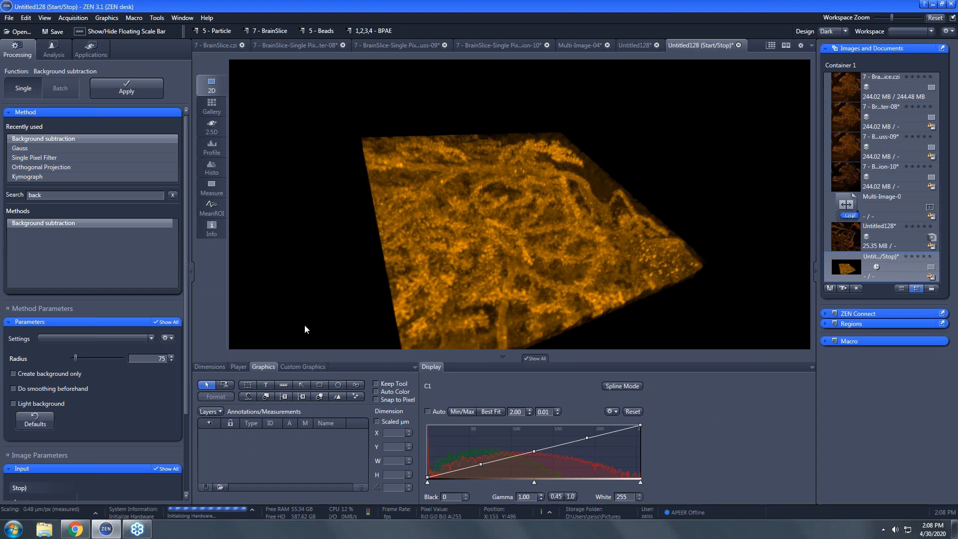
pyautogui.click(218, 367)
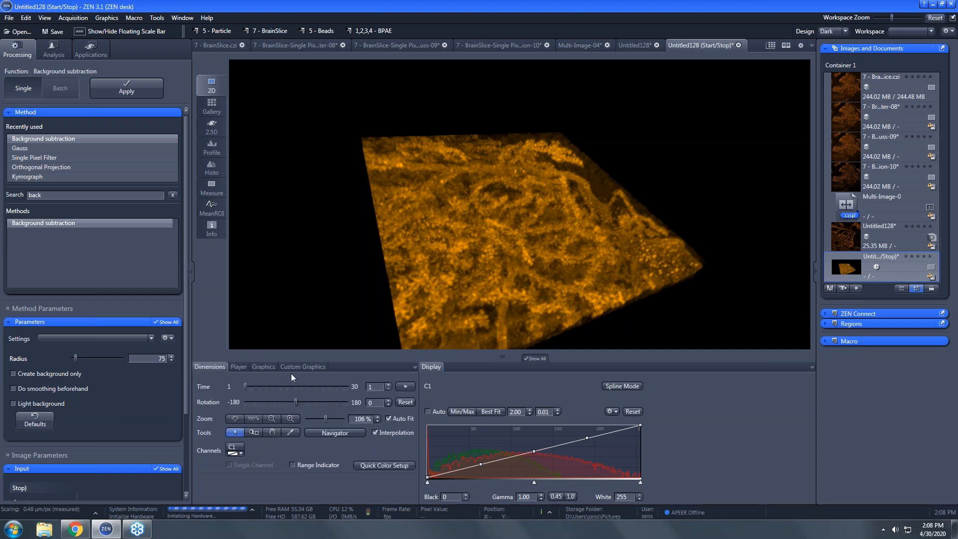
pyautogui.click(400, 387)
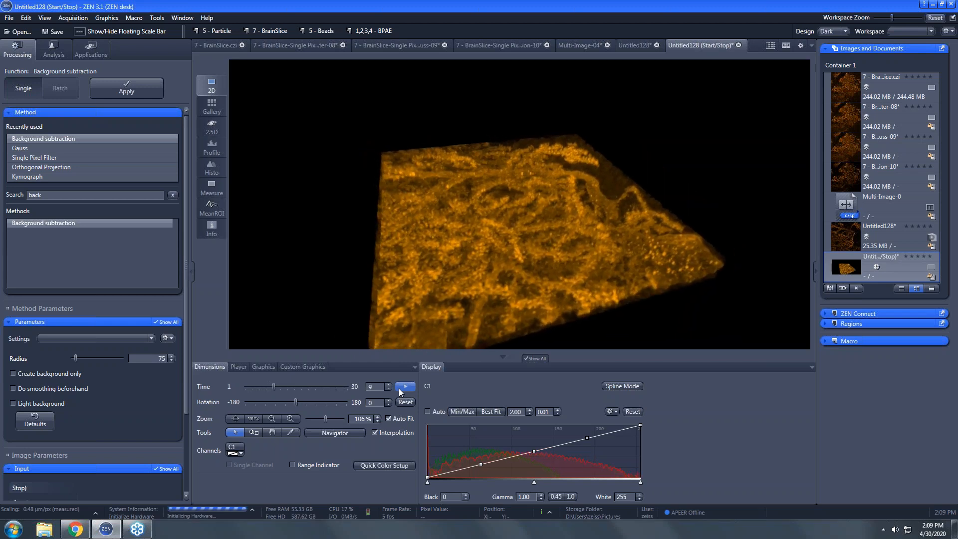
pyautogui.click(406, 387)
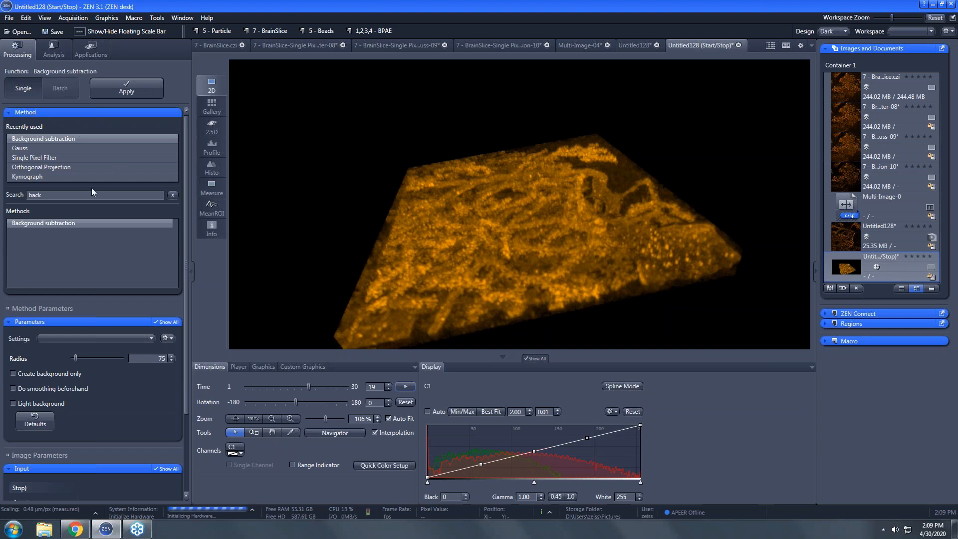
# Search the processing methods for "export", select Movie Export, and review its available file formats.
pyautogui.click(173, 194)
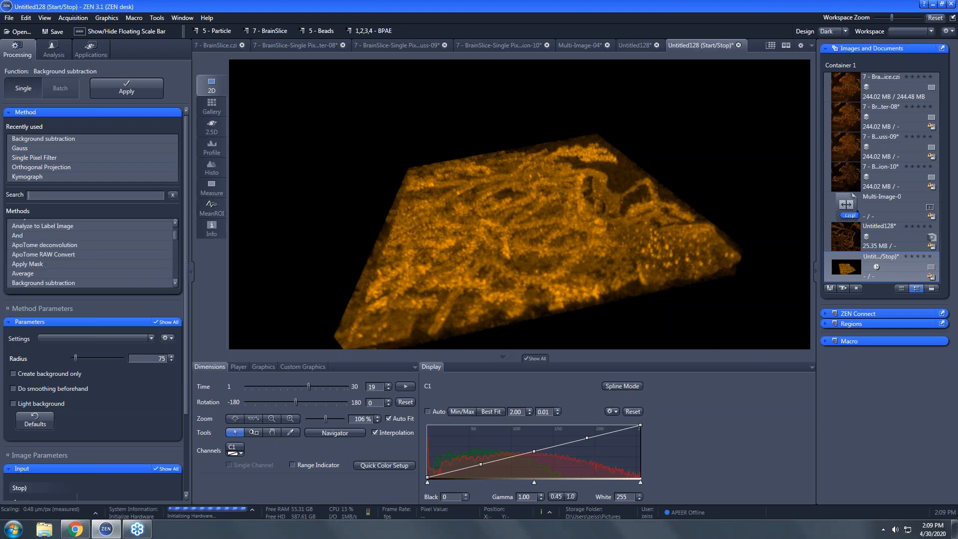
pyautogui.write('export')
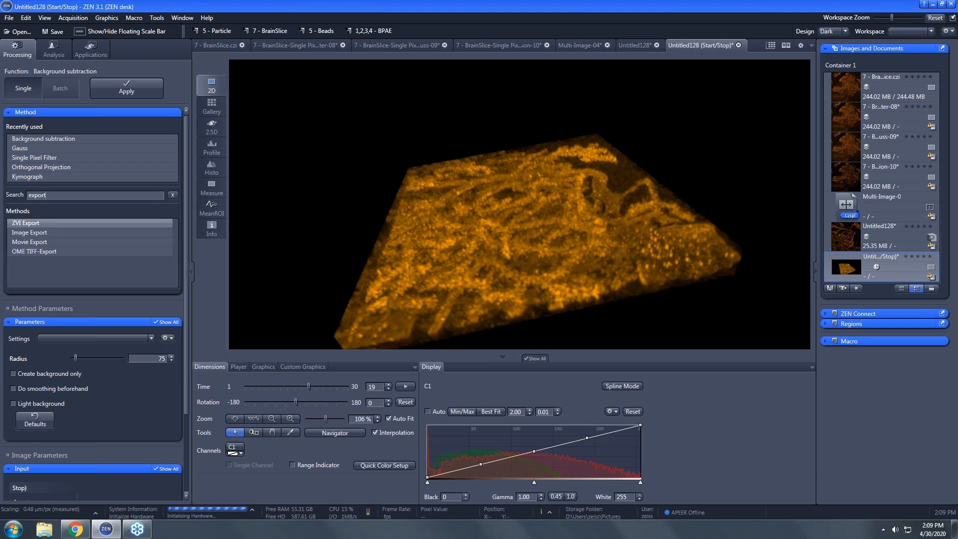
pyautogui.click(35, 243)
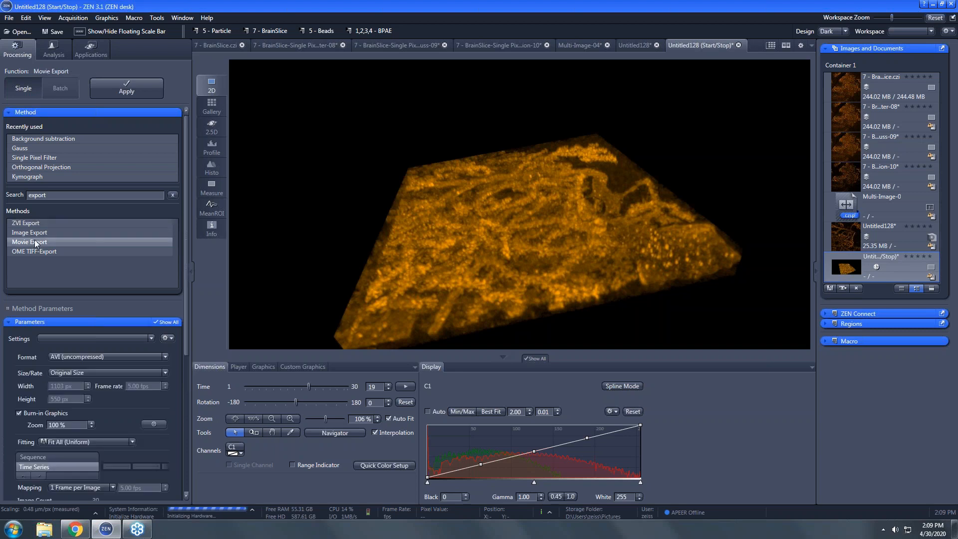
pyautogui.click(165, 357)
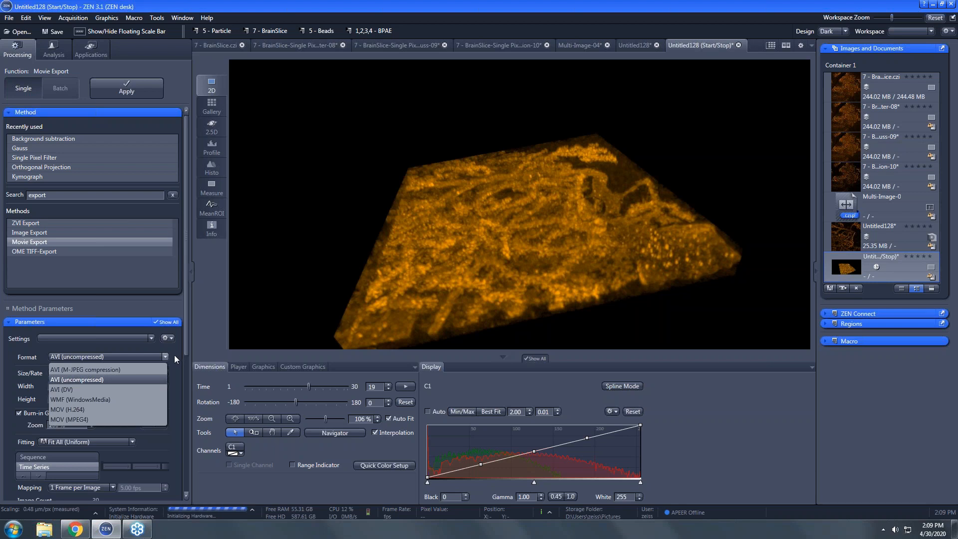
pyautogui.click(175, 355)
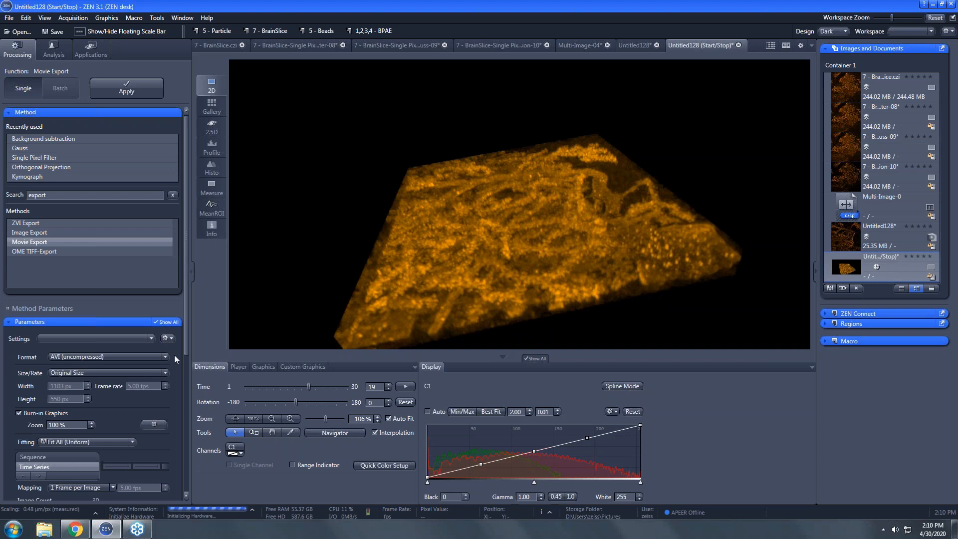
# Close all open documents without saving any of them, and open the 1,2,3,4 - BPAE sample image.
pyautogui.click(180, 18)
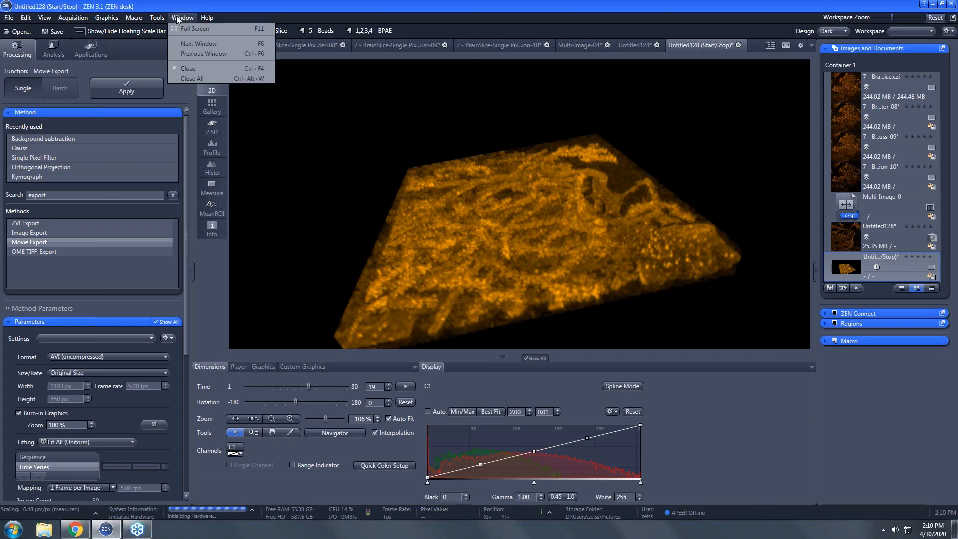
pyautogui.click(199, 80)
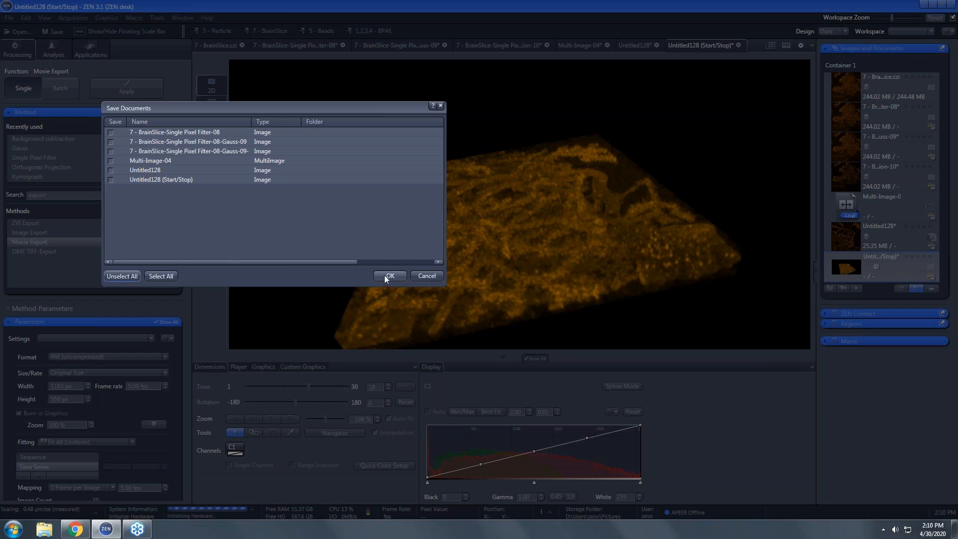
pyautogui.click(386, 278)
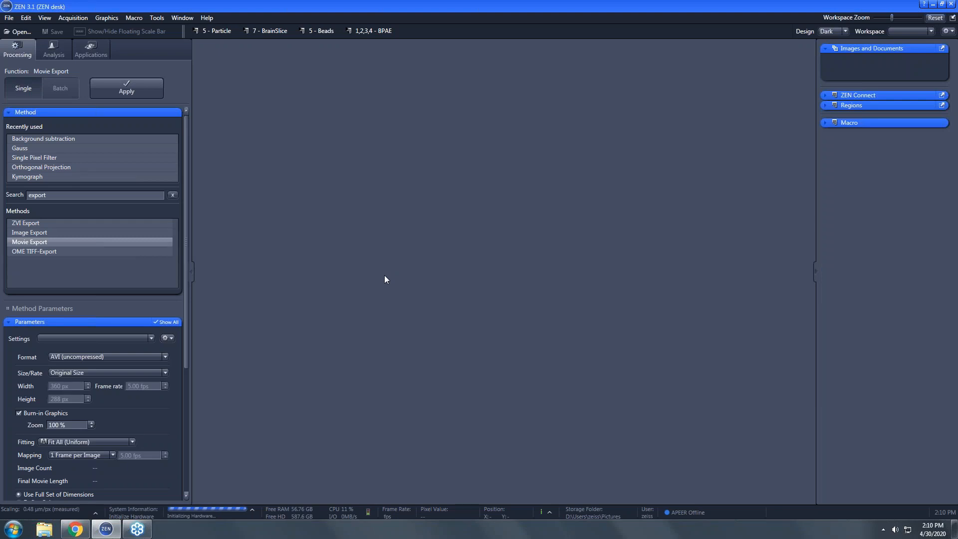
pyautogui.click(370, 29)
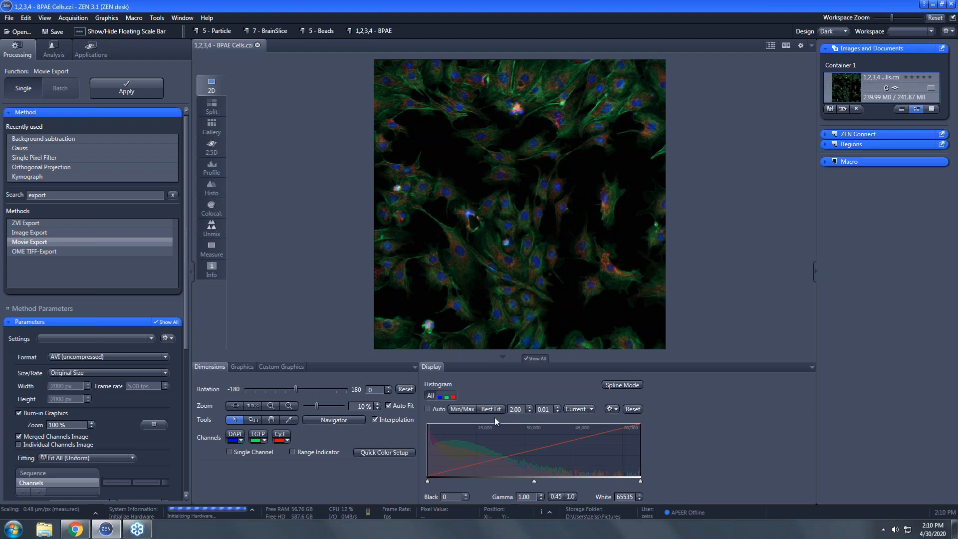
# Create and save a new image analysis setting named "Cell count".
pyautogui.click(46, 50)
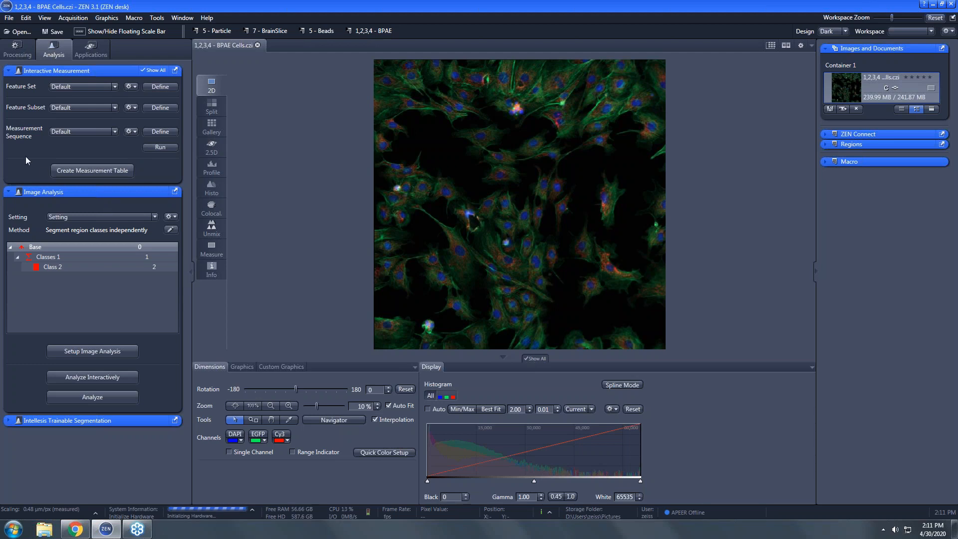
pyautogui.click(6, 73)
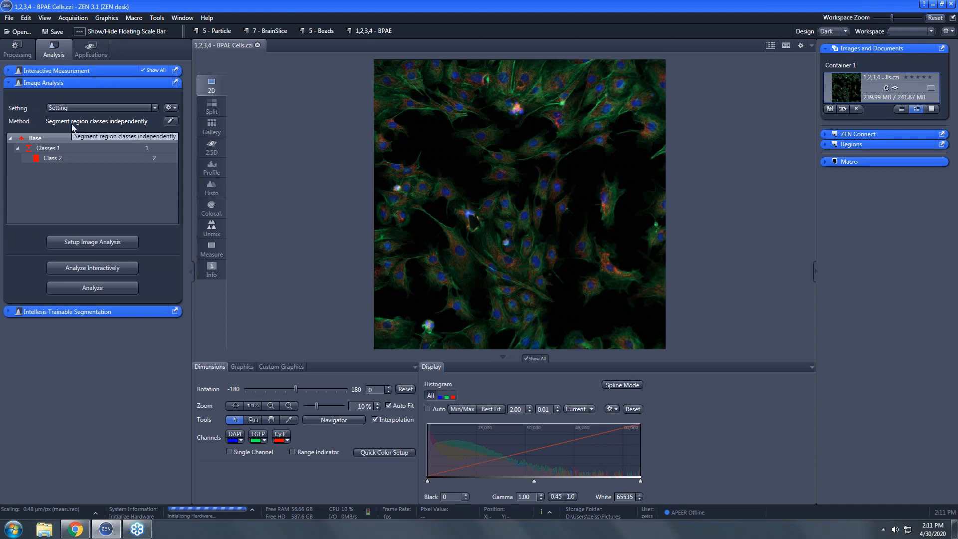
pyautogui.click(167, 109)
pyautogui.click(169, 118)
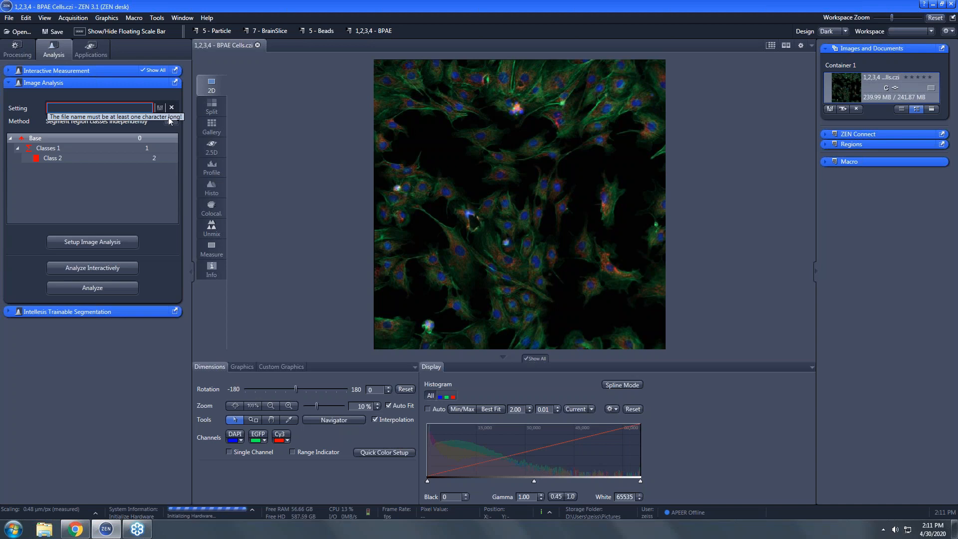
pyautogui.write('Cell count')
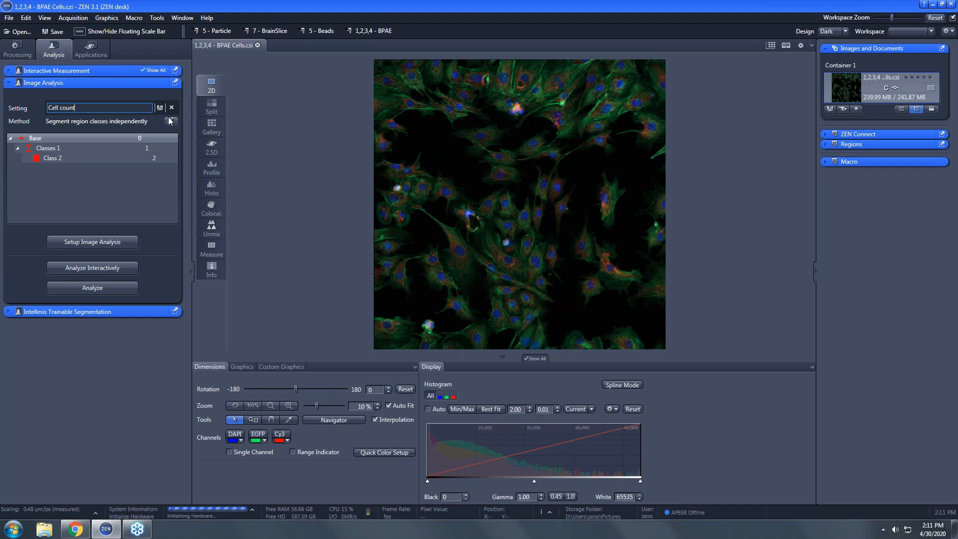
pyautogui.click(160, 107)
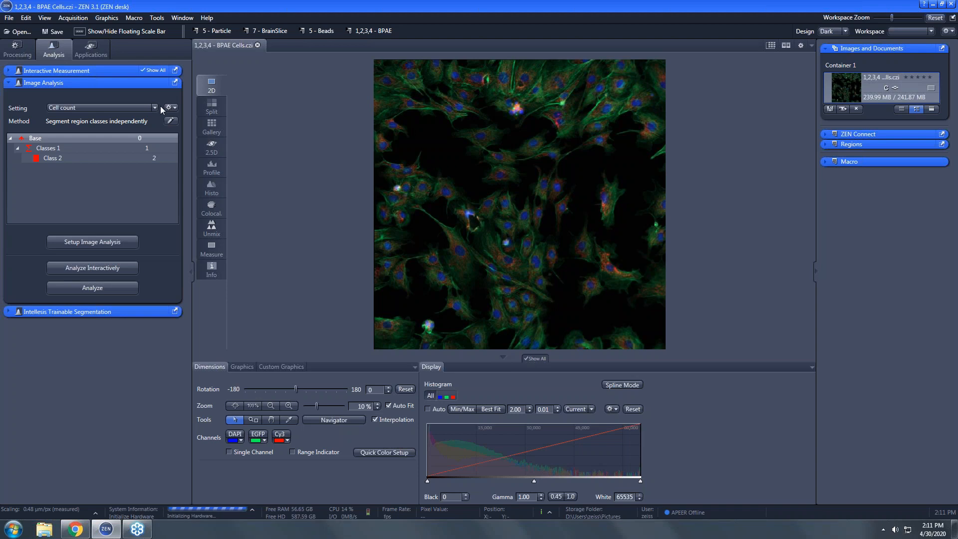
# Start the image analysis setup and rename the parent class to FOV and its DAPI object class to Nuclei.
pyautogui.click(106, 244)
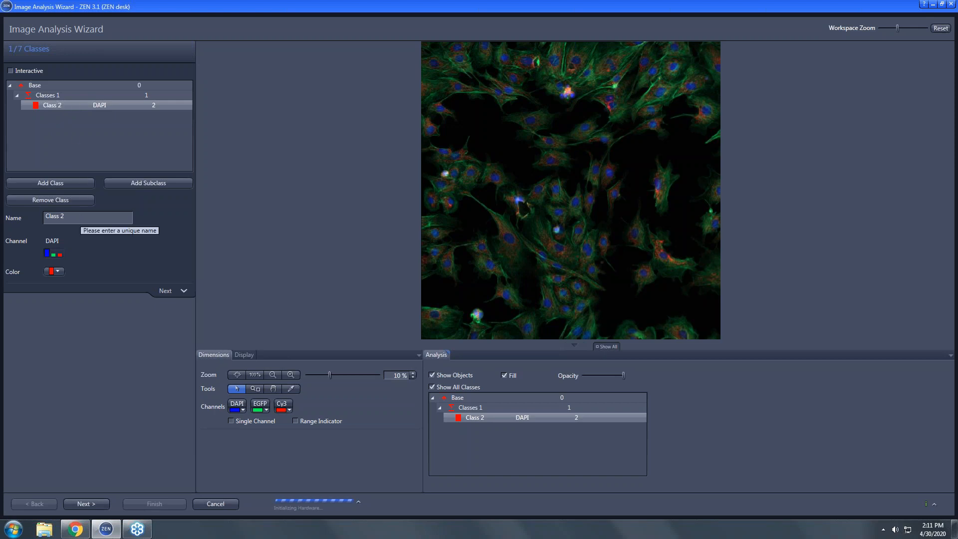
pyautogui.click(39, 97)
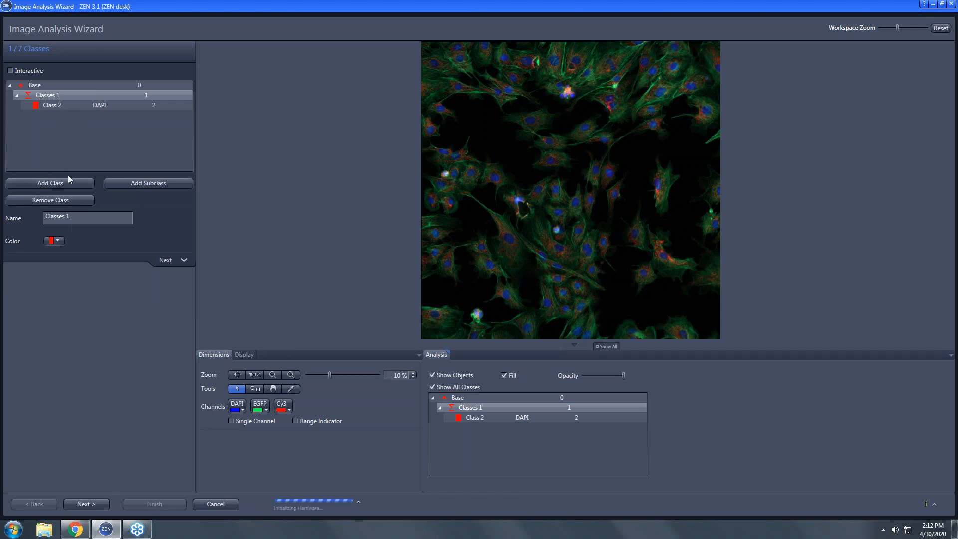
pyautogui.moveTo(73, 217); pyautogui.dragTo(49, 214)
pyautogui.write('FOV')
pyautogui.click(54, 108)
pyautogui.moveTo(75, 216); pyautogui.dragTo(15, 222)
pyautogui.write('N')
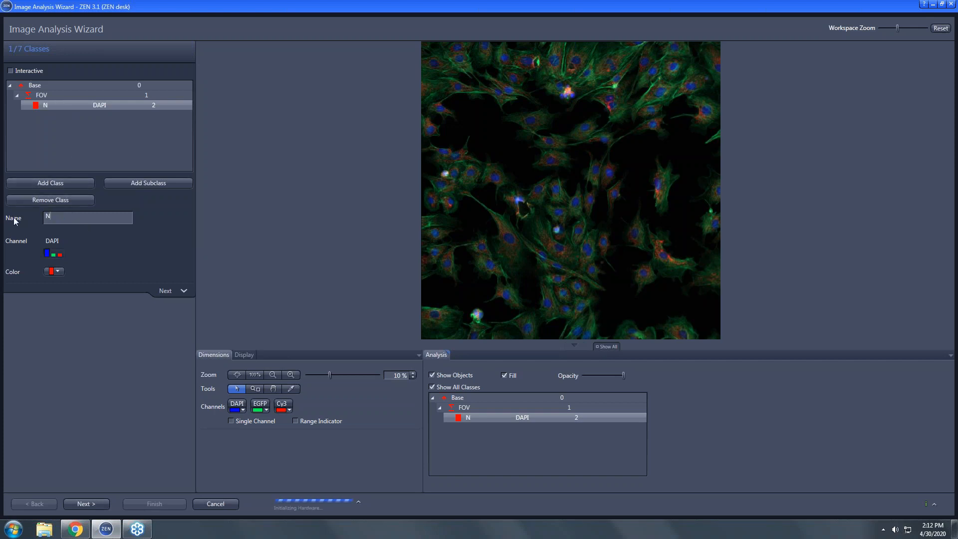
pyautogui.write('uclei')
# Set the Nuclei class color to Turquoise.
pyautogui.click(57, 274)
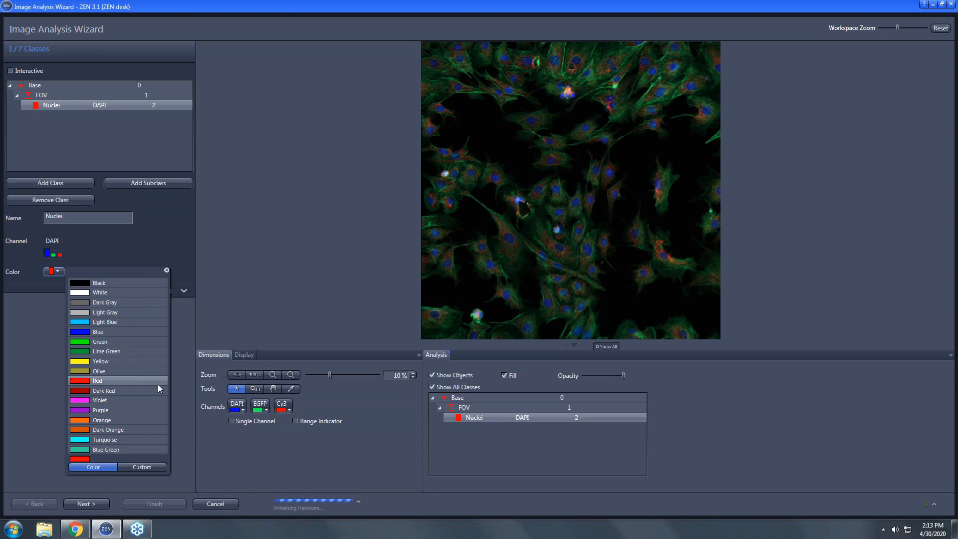
pyautogui.click(114, 443)
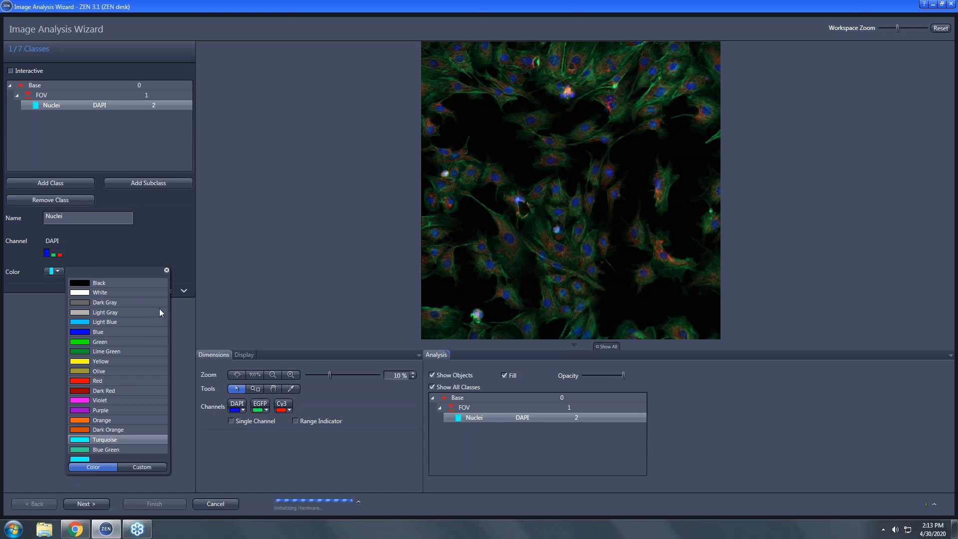
pyautogui.click(167, 271)
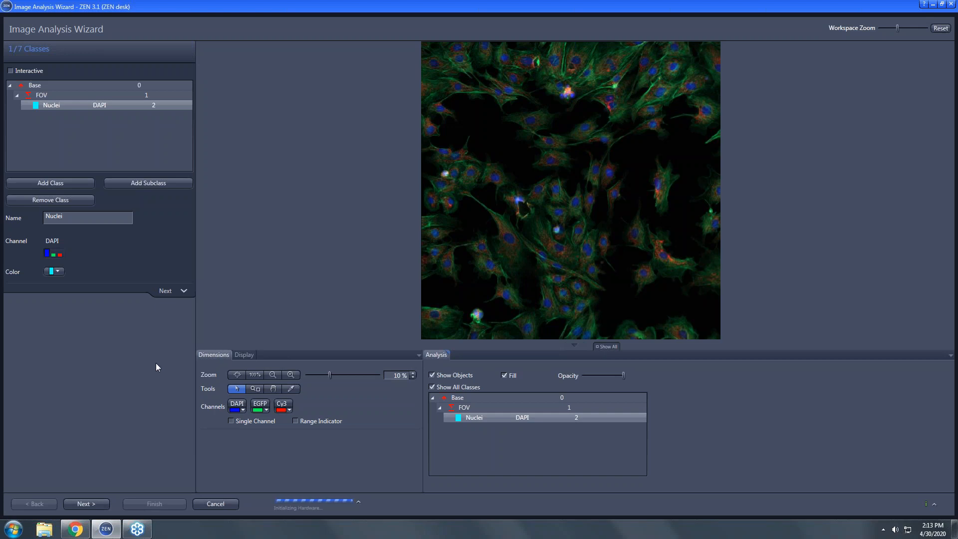
# Advance past the frame settings to Automatic Segmentation and hide the EGFP and Cy3 channels, leaving only DAPI displayed.
pyautogui.click(86, 504)
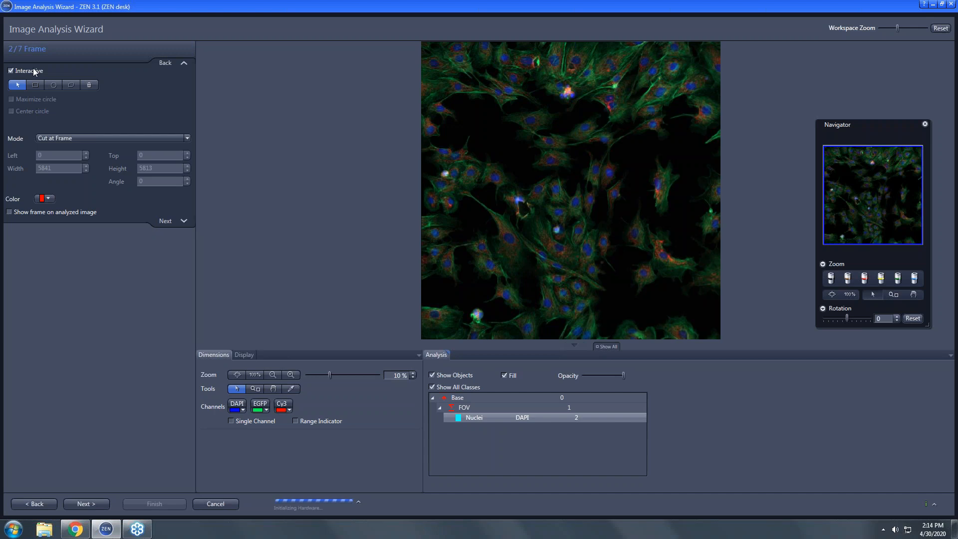
pyautogui.click(86, 504)
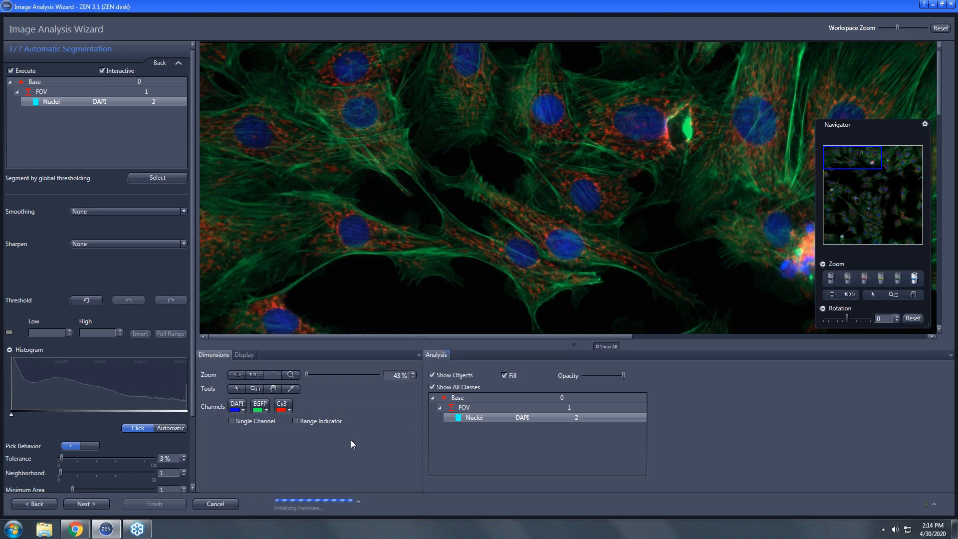
pyautogui.click(260, 405)
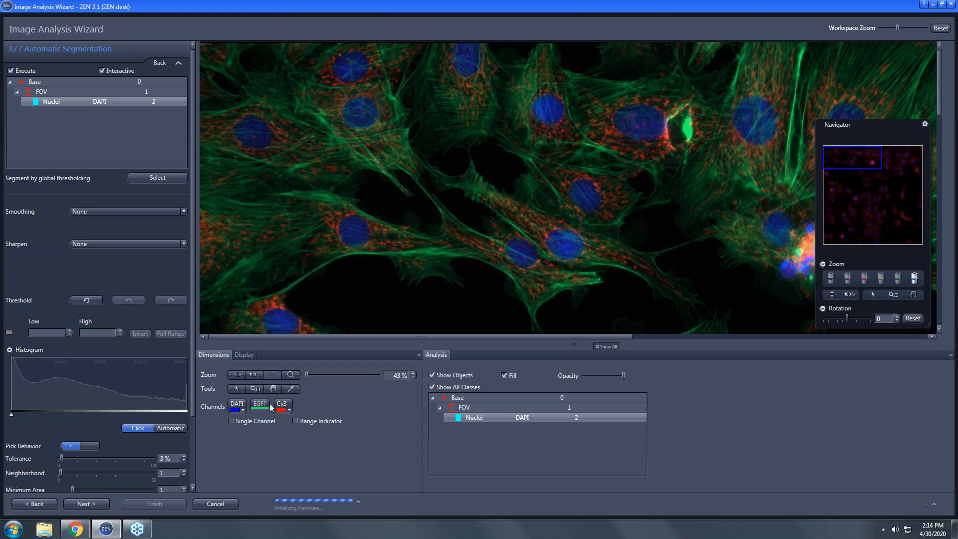
pyautogui.click(283, 405)
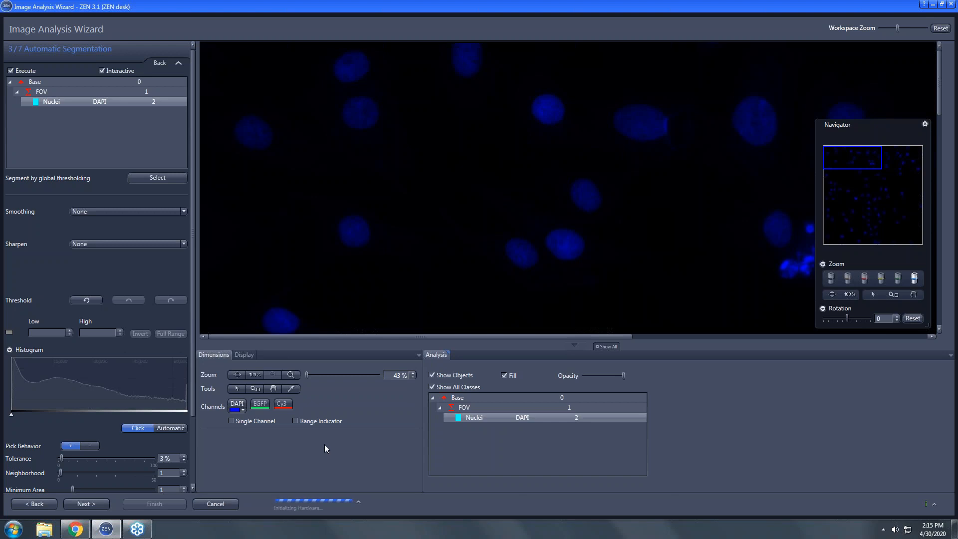
# Threshold the Nuclei class by picking bright, medium and faint nuclei in the DAPI image, and check the segmentation in other image areas.
pyautogui.click(549, 108)
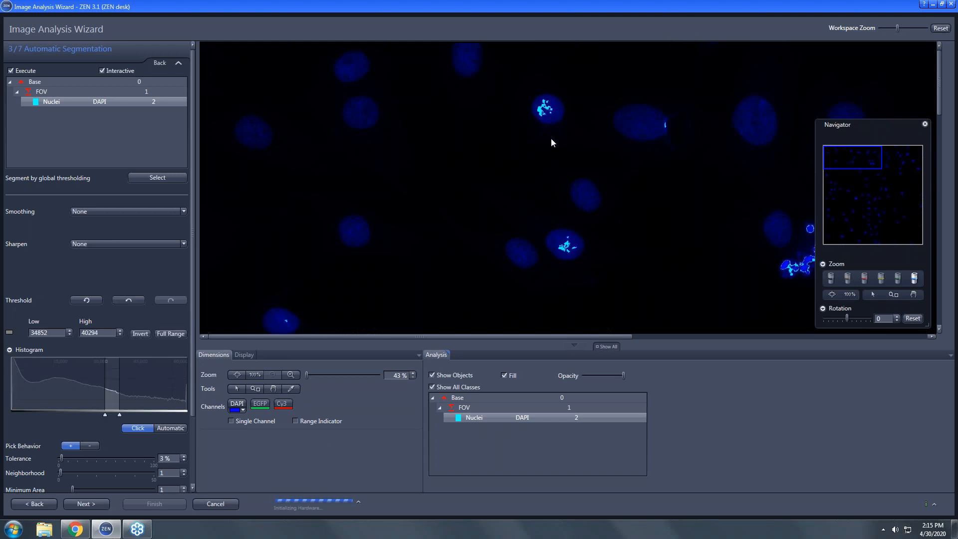
pyautogui.click(584, 198)
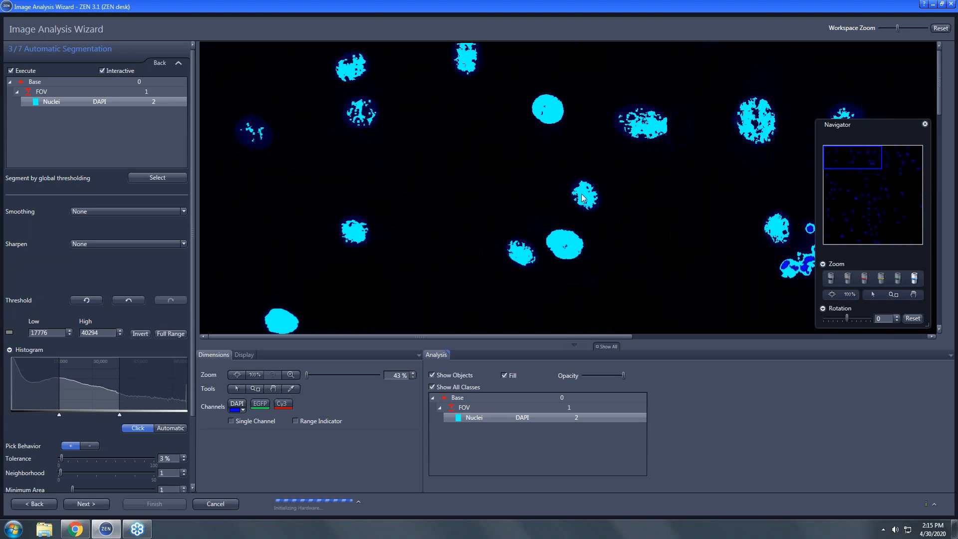
pyautogui.click(259, 139)
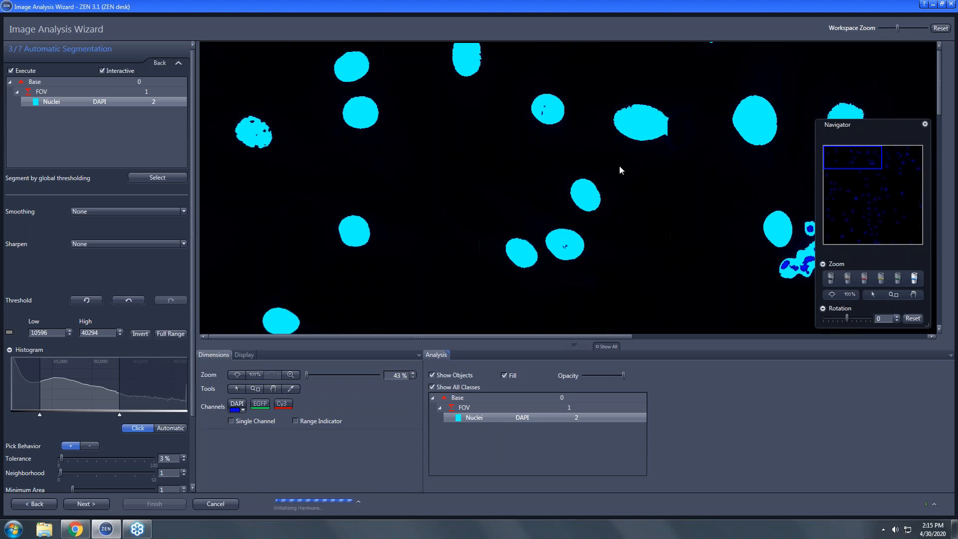
pyautogui.moveTo(939, 101); pyautogui.dragTo(945, 123)
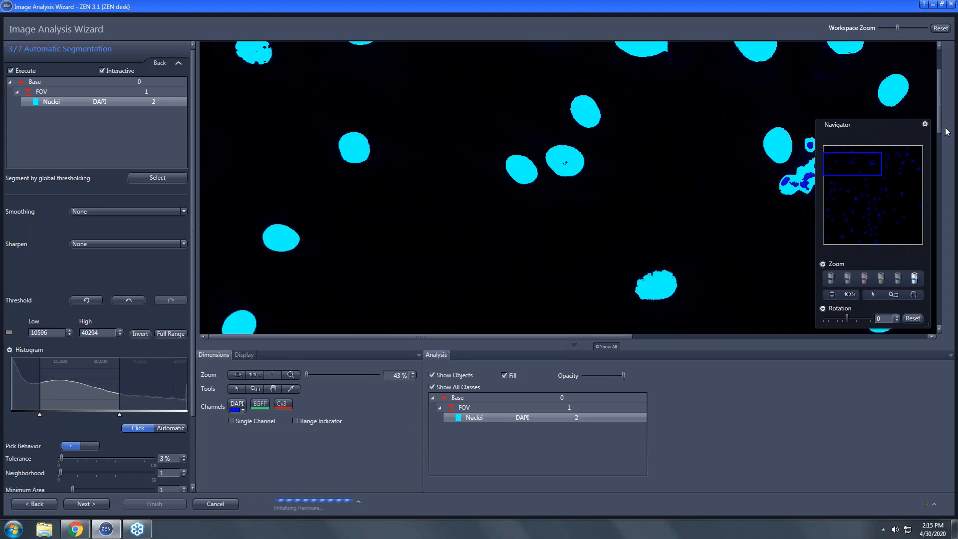
pyautogui.moveTo(864, 165); pyautogui.dragTo(866, 196)
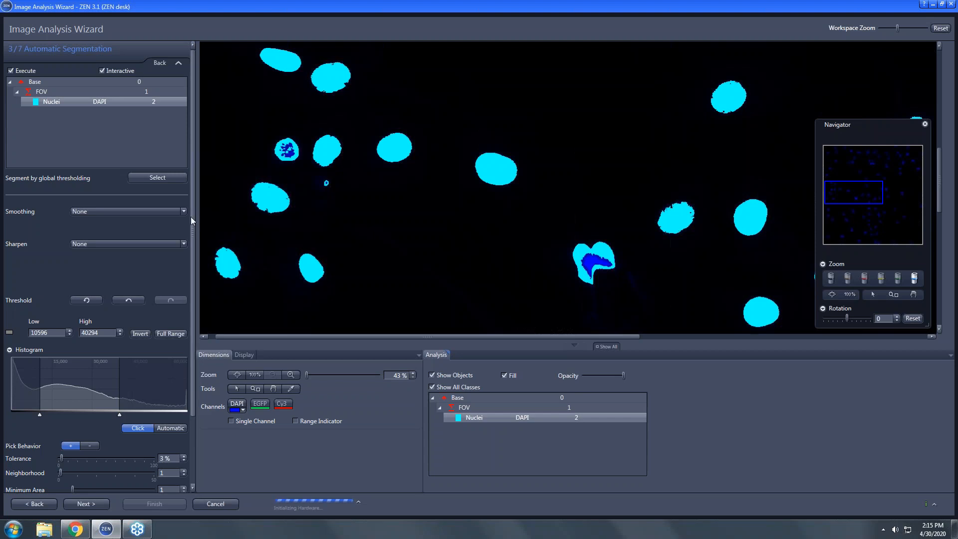
# Raise the upper threshold for Nuclei to 65535, and try the full threshold range and its inversion.
pyautogui.moveTo(190, 216); pyautogui.dragTo(189, 271)
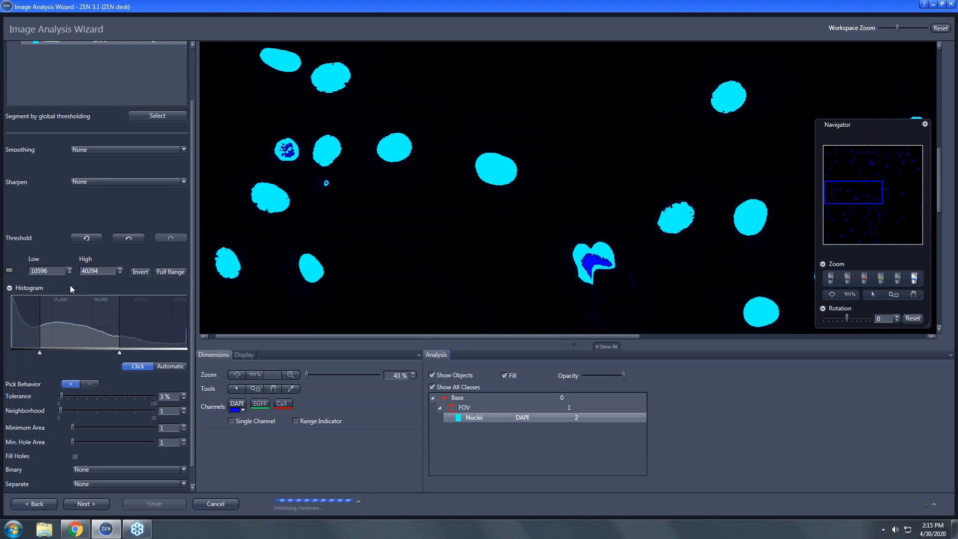
pyautogui.doubleClick(103, 271)
pyautogui.moveTo(119, 352); pyautogui.dragTo(188, 351)
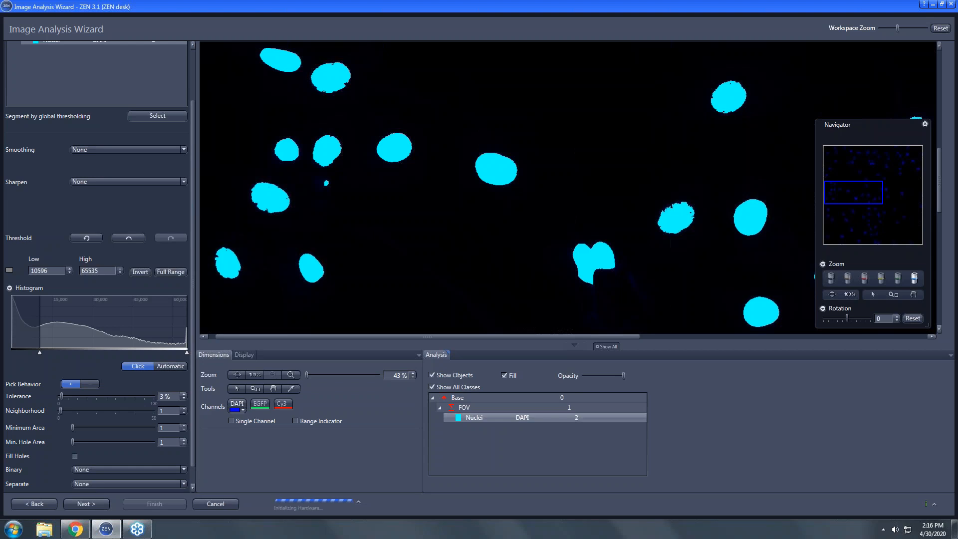
pyautogui.click(173, 274)
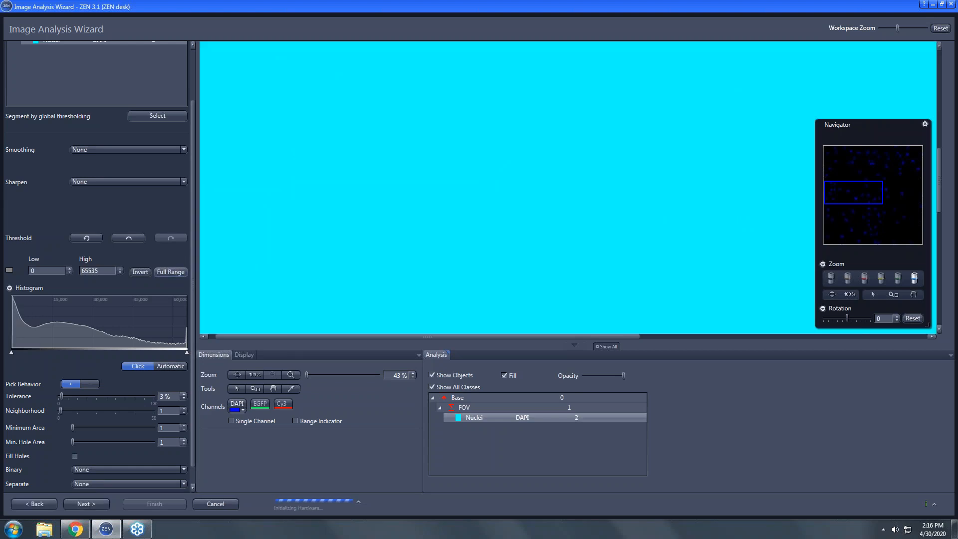
pyautogui.click(141, 272)
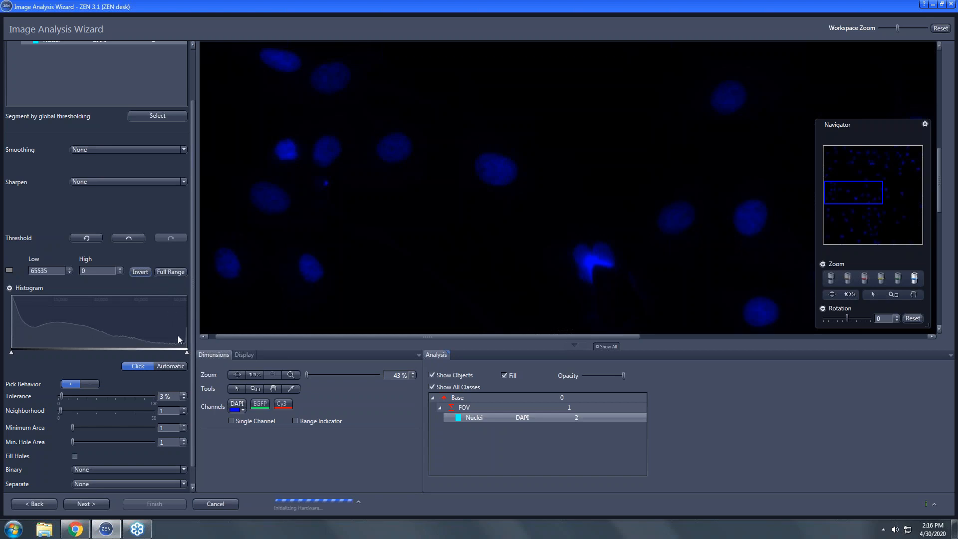
# Switch the Nuclei segmentation to automatic thresholding and review the available methods, keeping Otsu Threshold (Light Regions).
pyautogui.click(169, 366)
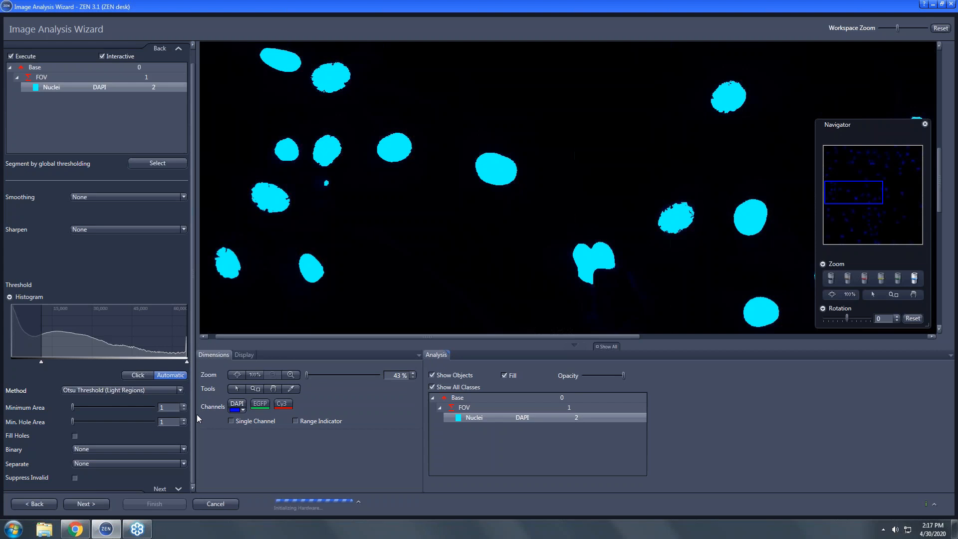
pyautogui.click(181, 391)
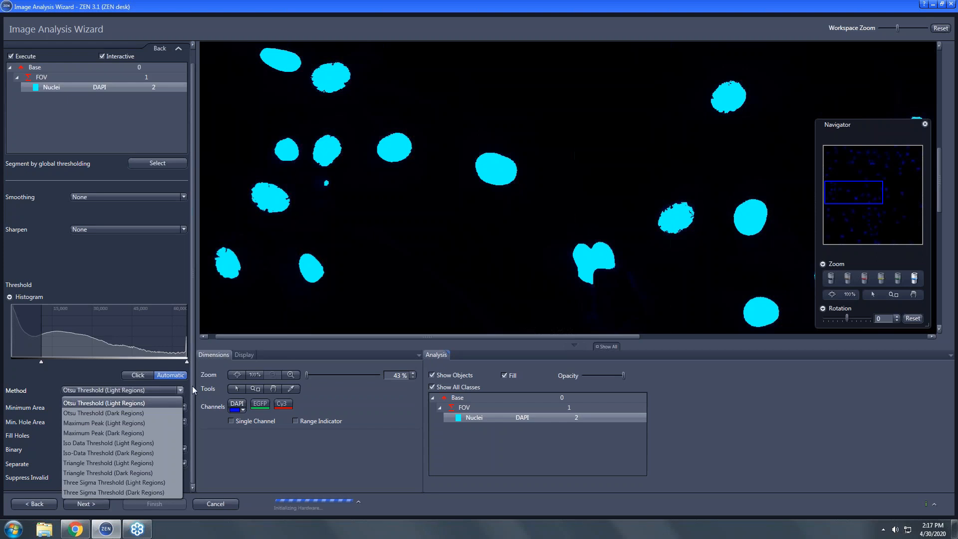
pyautogui.click(192, 385)
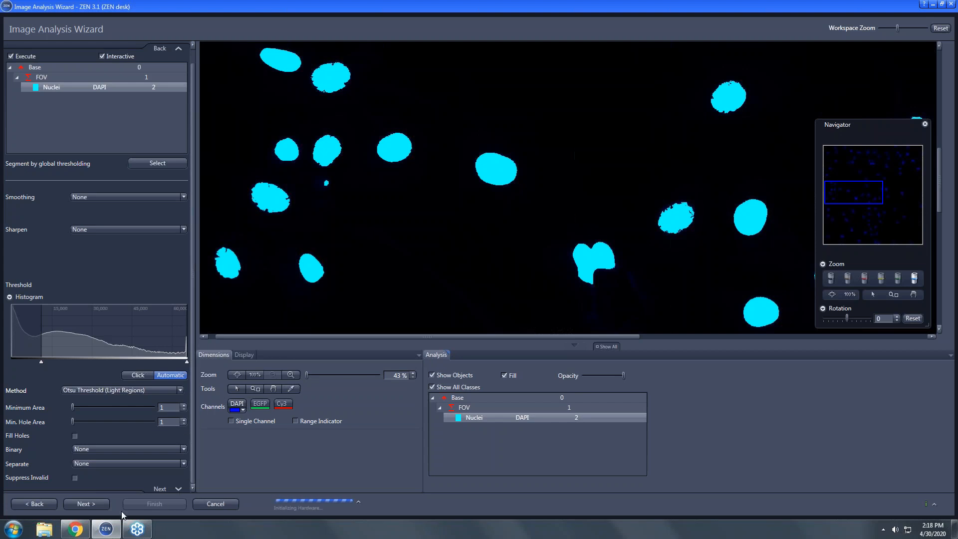
# Advance to the Region Filter stage and show the segmented nuclei as unfilled outlines around the clustered nuclei area.
pyautogui.click(102, 509)
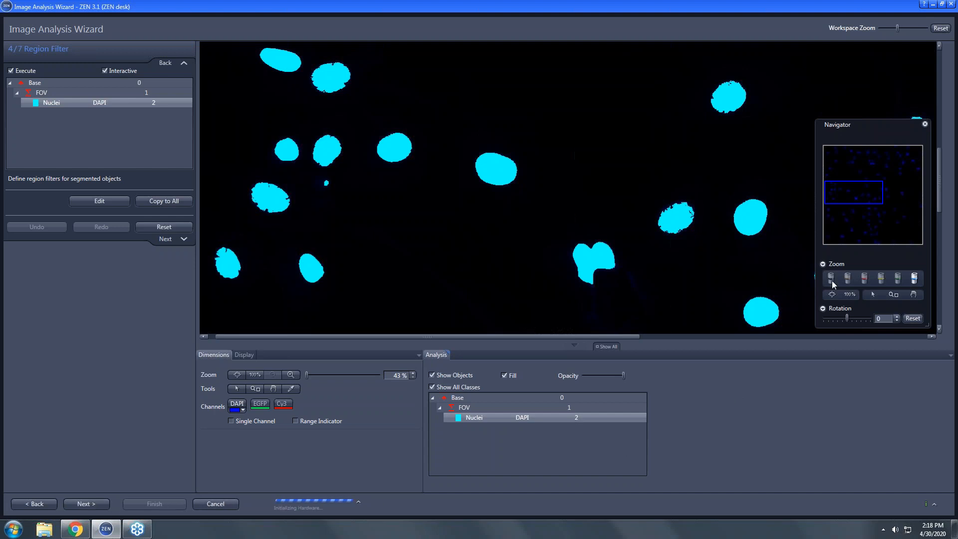
pyautogui.moveTo(854, 190); pyautogui.dragTo(871, 169)
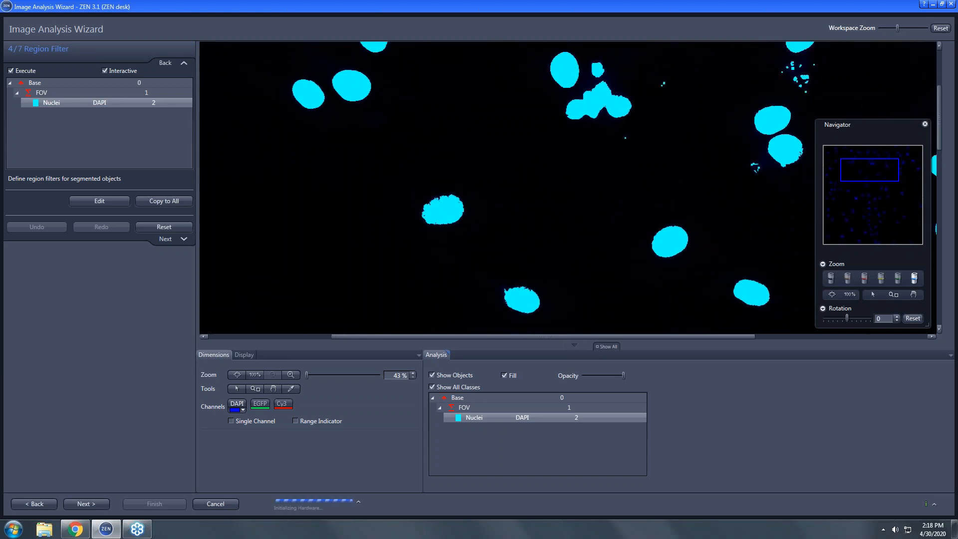
pyautogui.moveTo(871, 168); pyautogui.dragTo(870, 163)
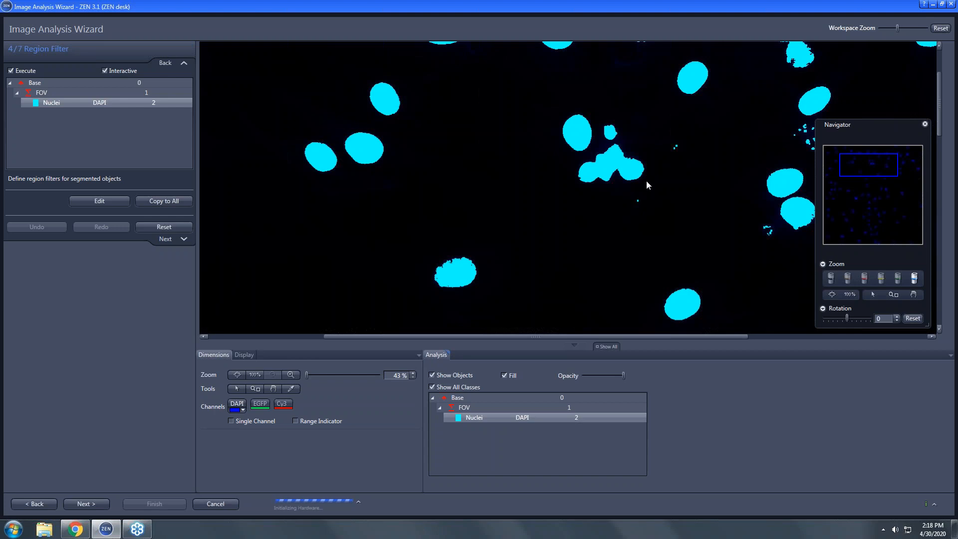
pyautogui.click(508, 373)
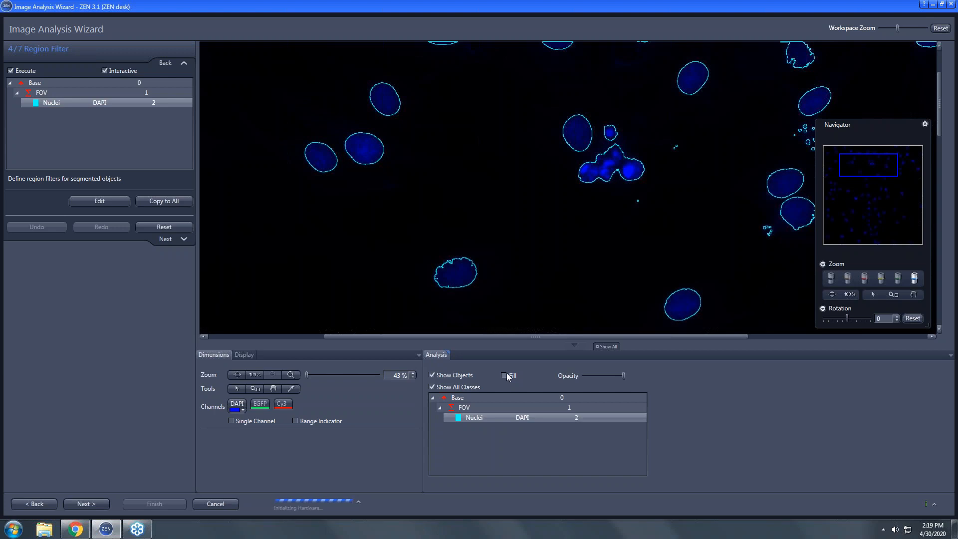
# Add Circularity and Intensity Standard Deviation of channel 'DAPI' as combined region filter conditions for the Nuclei class.
pyautogui.click(103, 202)
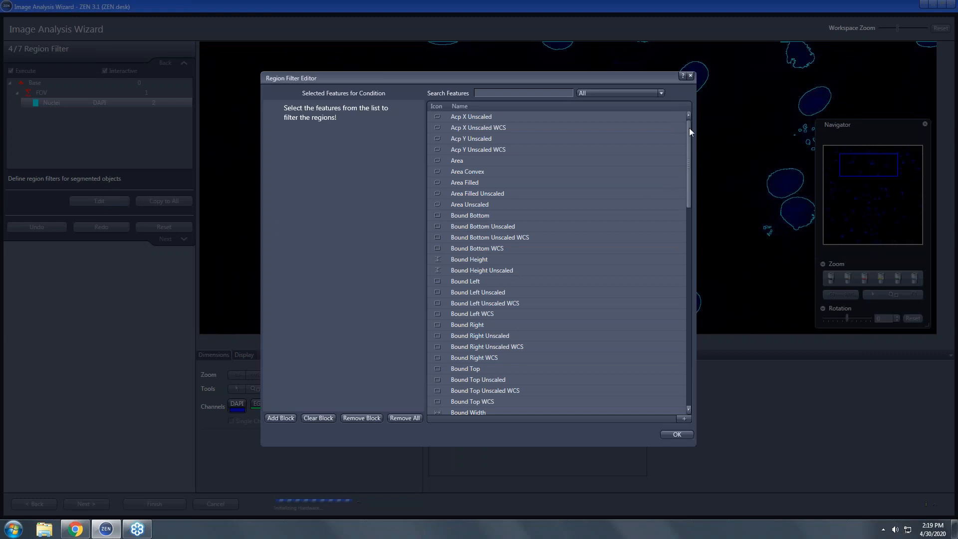
pyautogui.moveTo(690, 128); pyautogui.dragTo(687, 187)
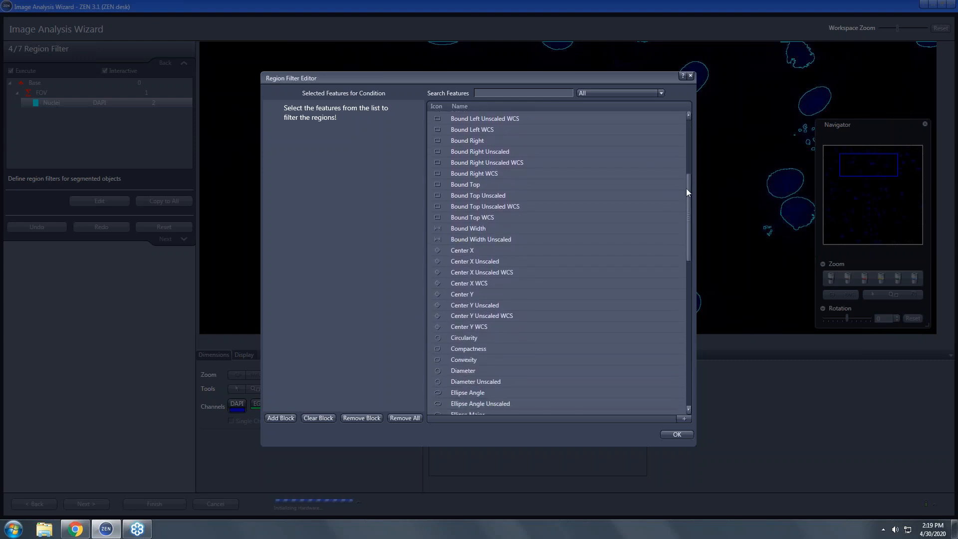
pyautogui.doubleClick(468, 340)
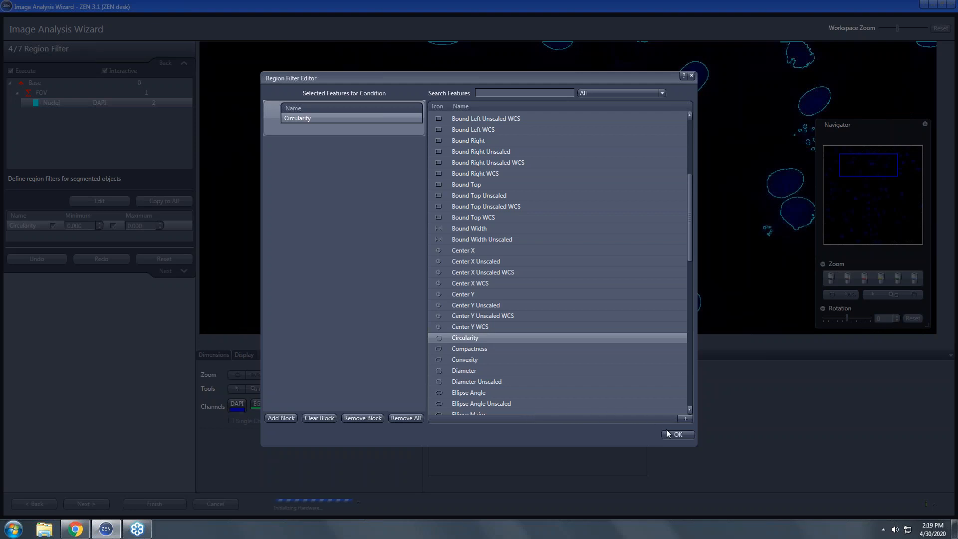
pyautogui.moveTo(690, 259); pyautogui.dragTo(694, 394)
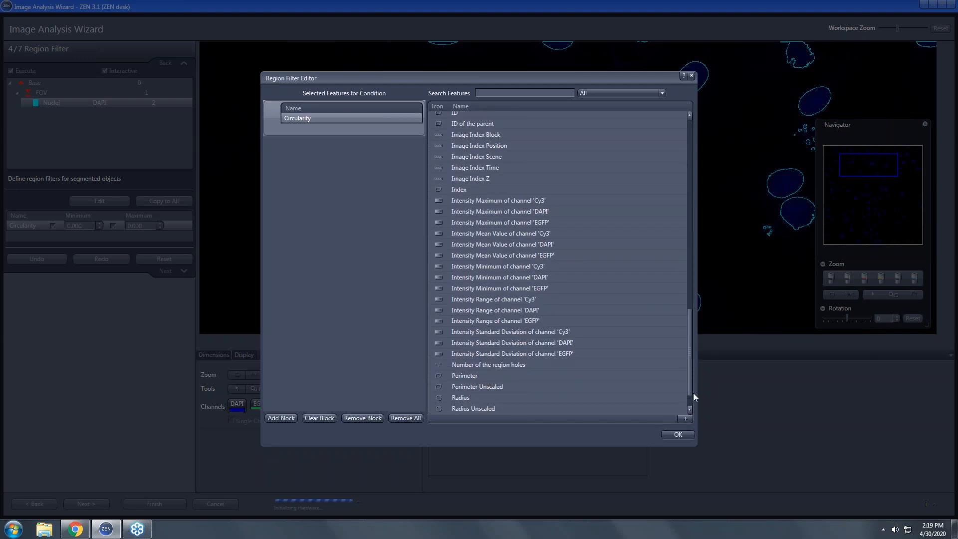
pyautogui.doubleClick(492, 343)
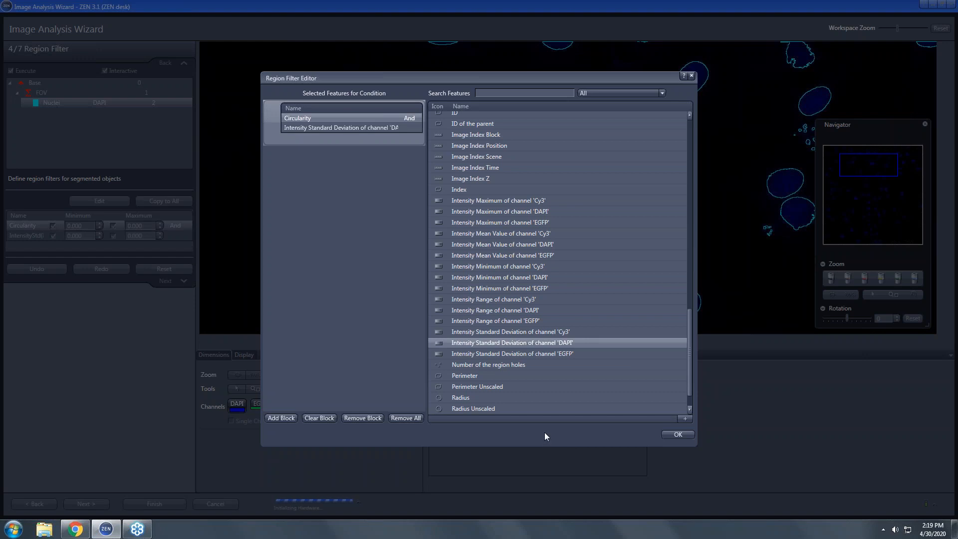
pyautogui.click(678, 436)
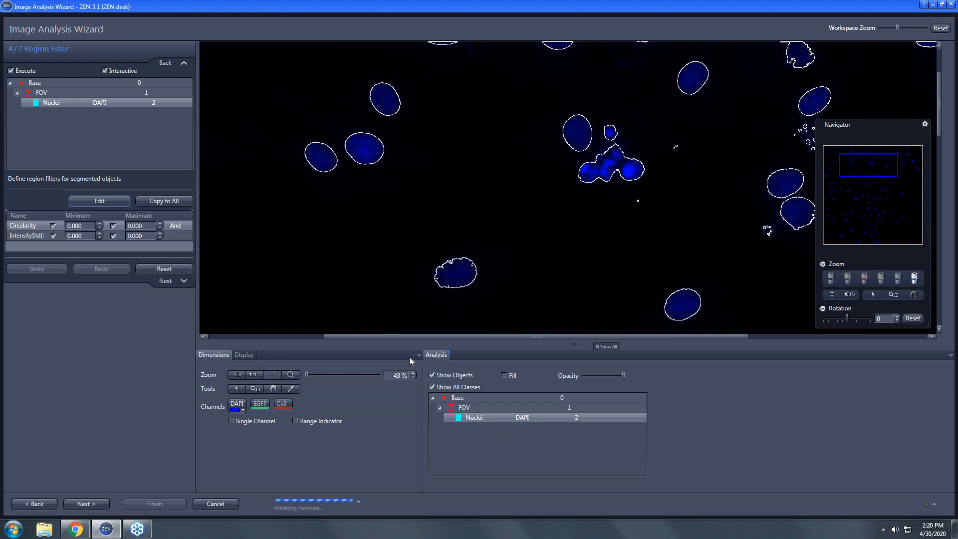
# Fill the segmented objects and pick valid single nuclei to set Circularity to 0.805–0.907 and DAPI intensity deviation to 95.727–6266.514, checking other areas.
pyautogui.click(506, 375)
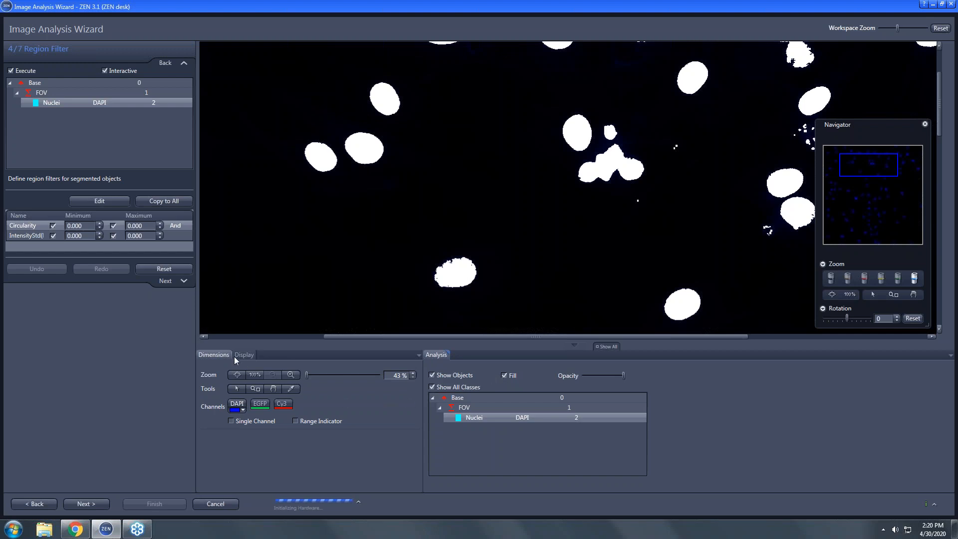
pyautogui.click(322, 162)
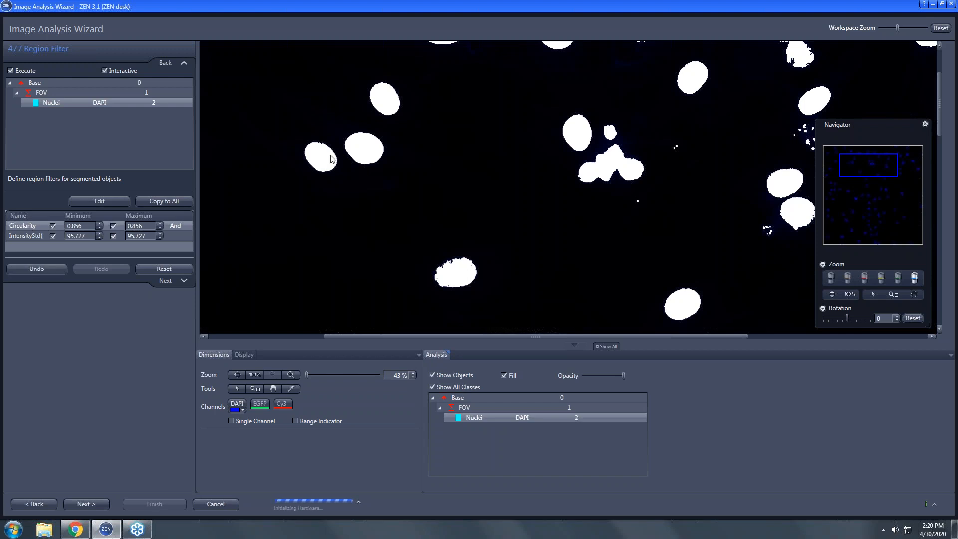
pyautogui.click(371, 151)
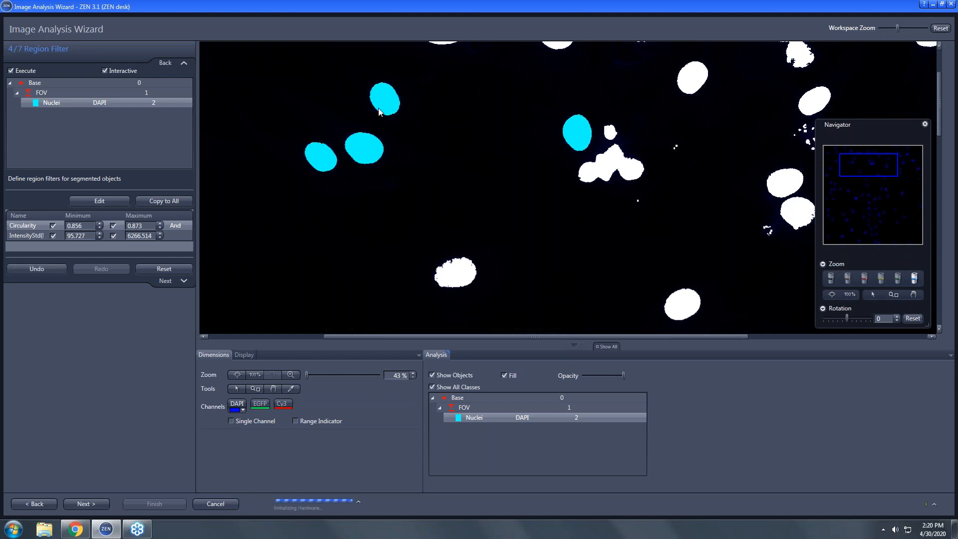
pyautogui.click(697, 76)
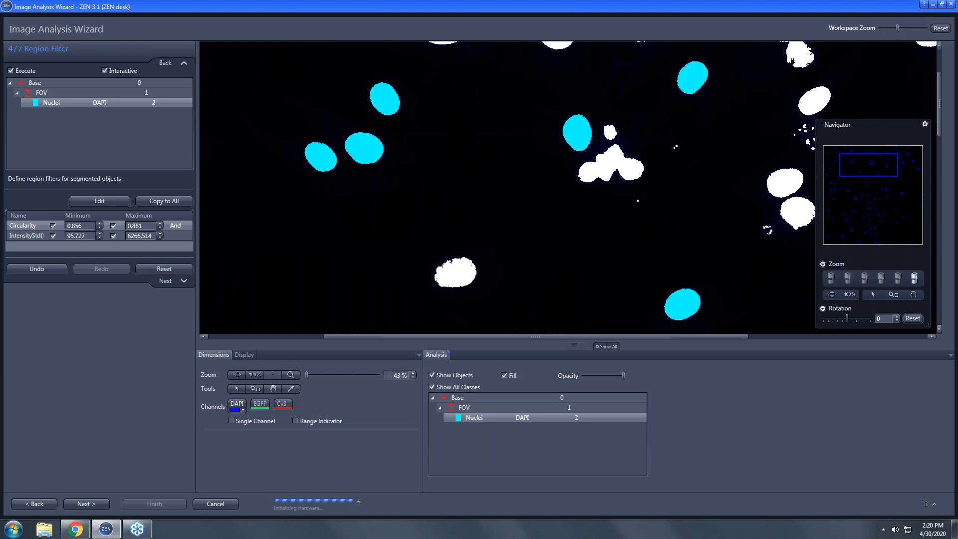
pyautogui.click(817, 102)
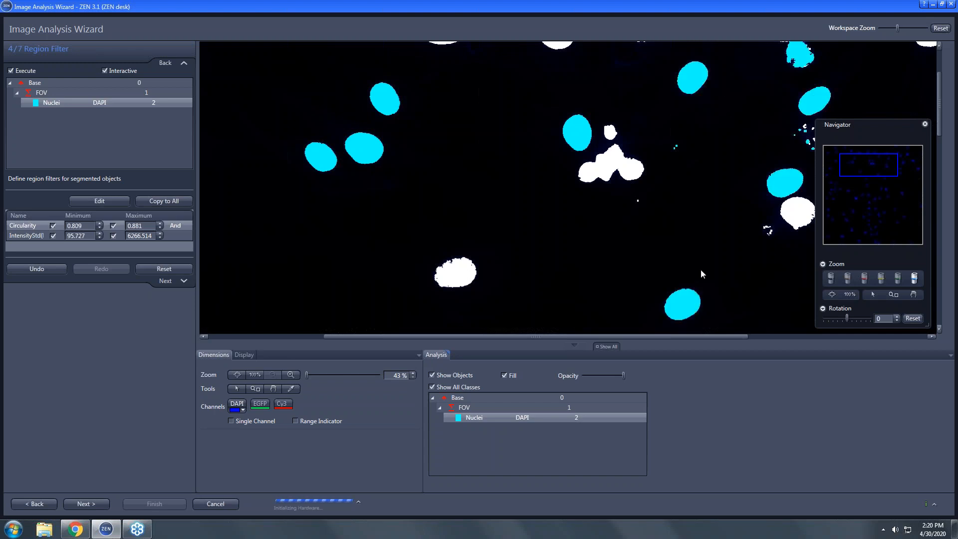
pyautogui.click(465, 277)
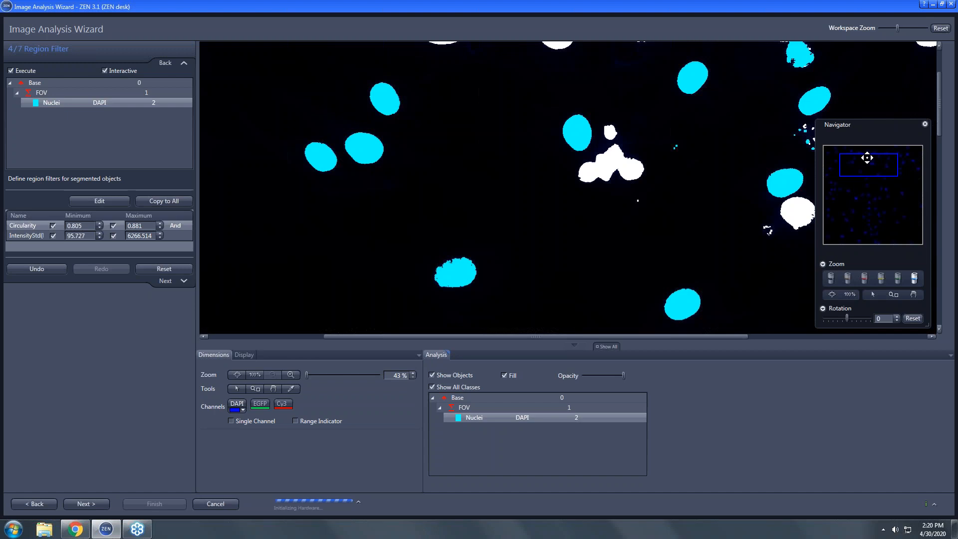
pyautogui.moveTo(862, 125)
pyautogui.mouseDown()
pyautogui.moveTo(839, 130)
pyautogui.moveTo(875, 131)
pyautogui.mouseUp()
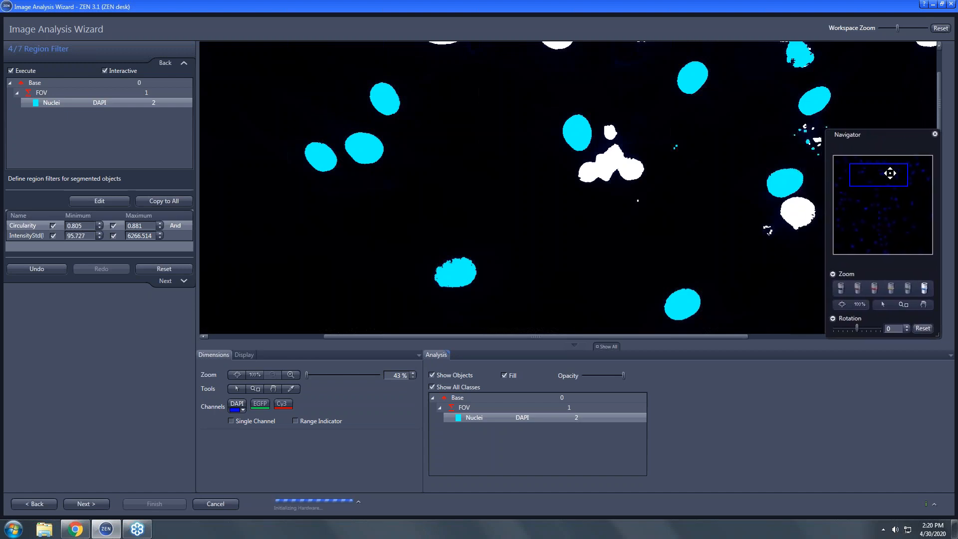
pyautogui.click(807, 217)
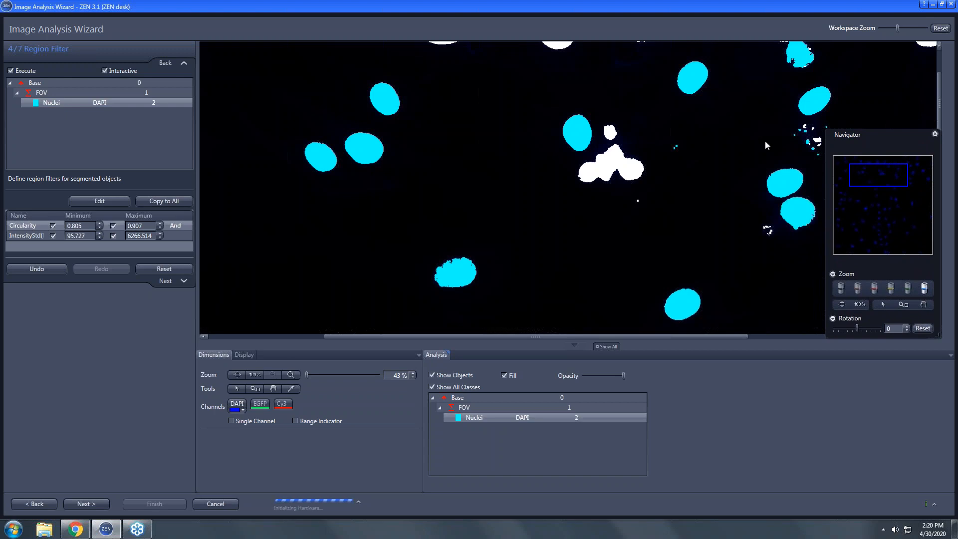
pyautogui.moveTo(873, 178); pyautogui.dragTo(881, 198)
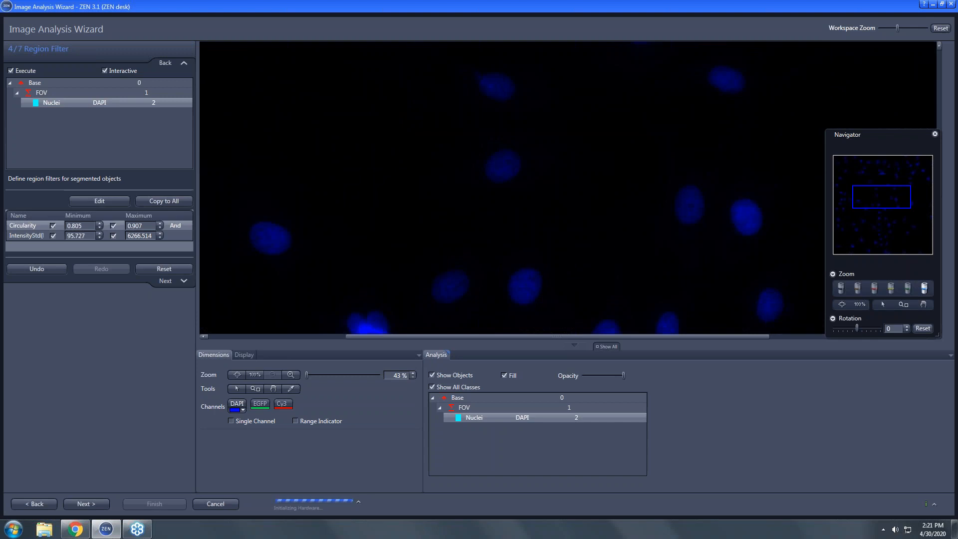
pyautogui.moveTo(880, 196); pyautogui.dragTo(883, 179)
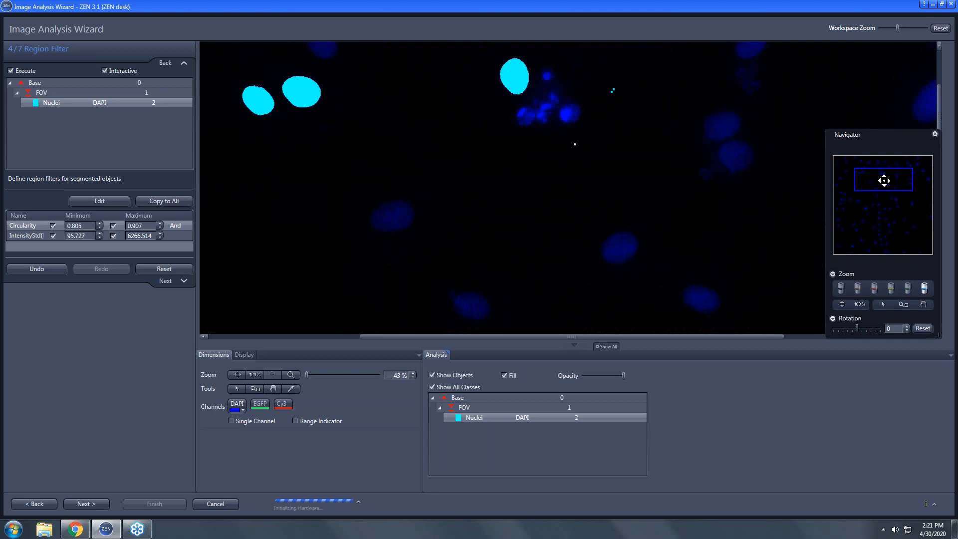
pyautogui.moveTo(884, 180); pyautogui.dragTo(880, 168)
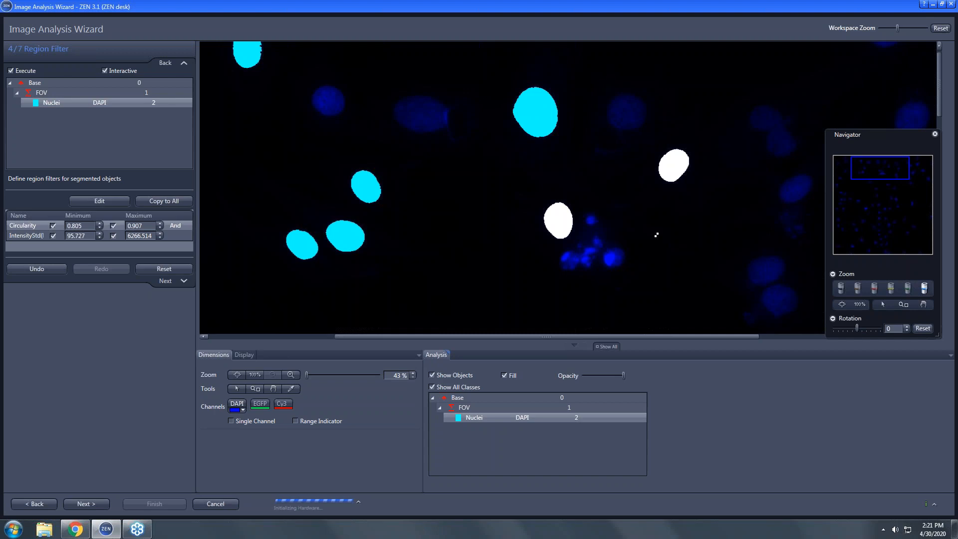
# Advance past Interactive Segmentation to the Features stage and add Area Percentage to the FOV class's features of all regions.
pyautogui.click(83, 505)
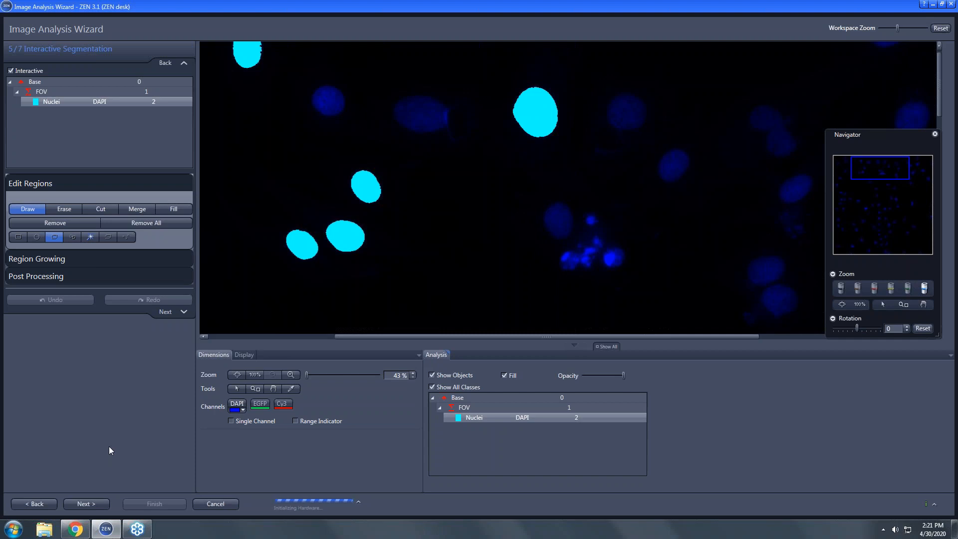
pyautogui.click(85, 505)
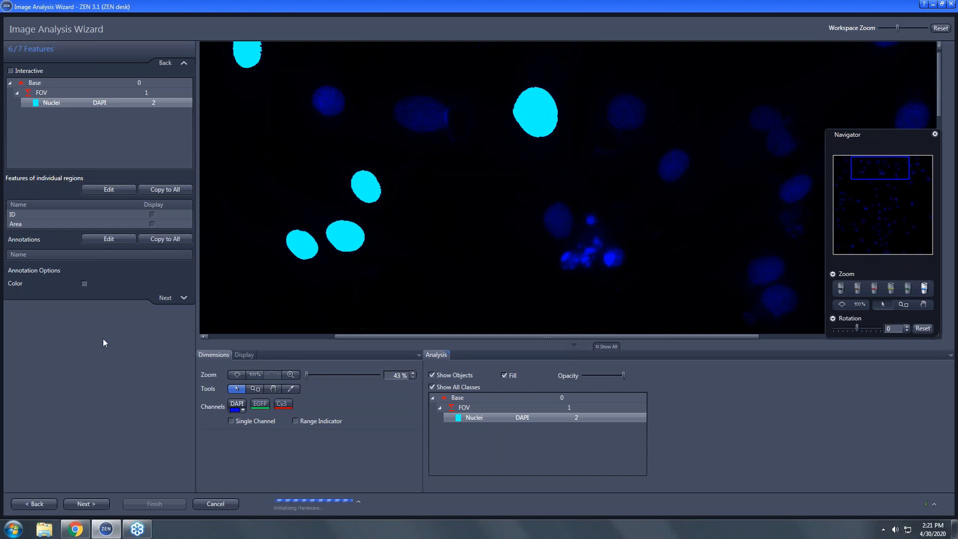
pyautogui.click(40, 93)
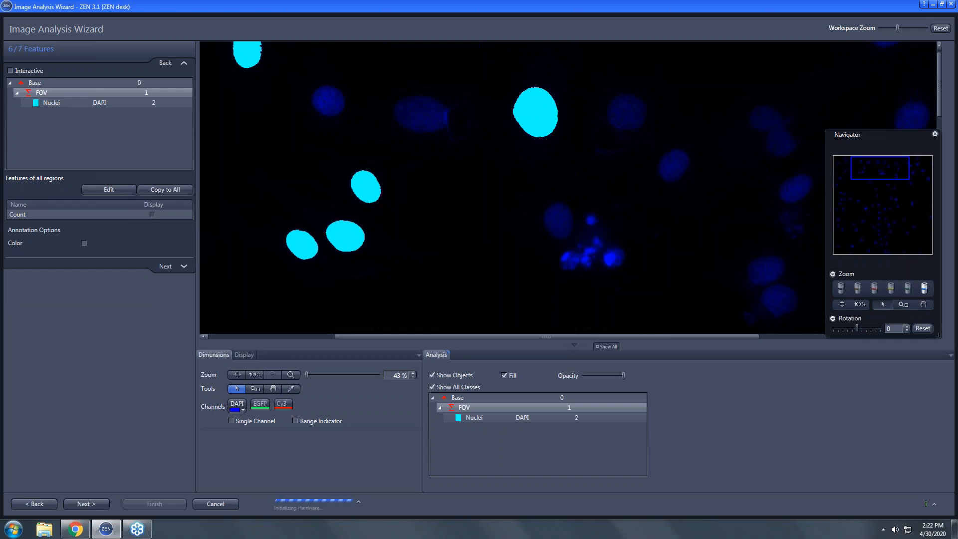
pyautogui.click(95, 191)
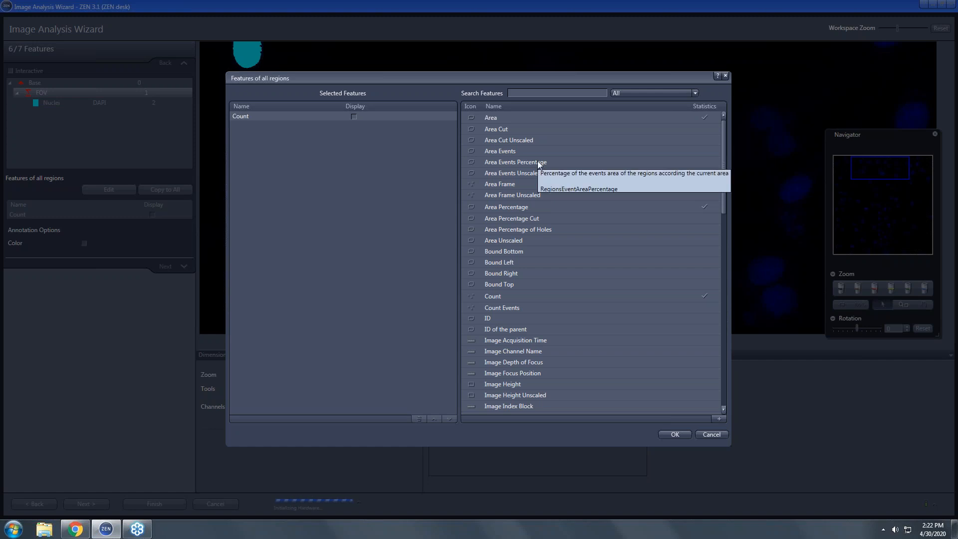
pyautogui.doubleClick(508, 207)
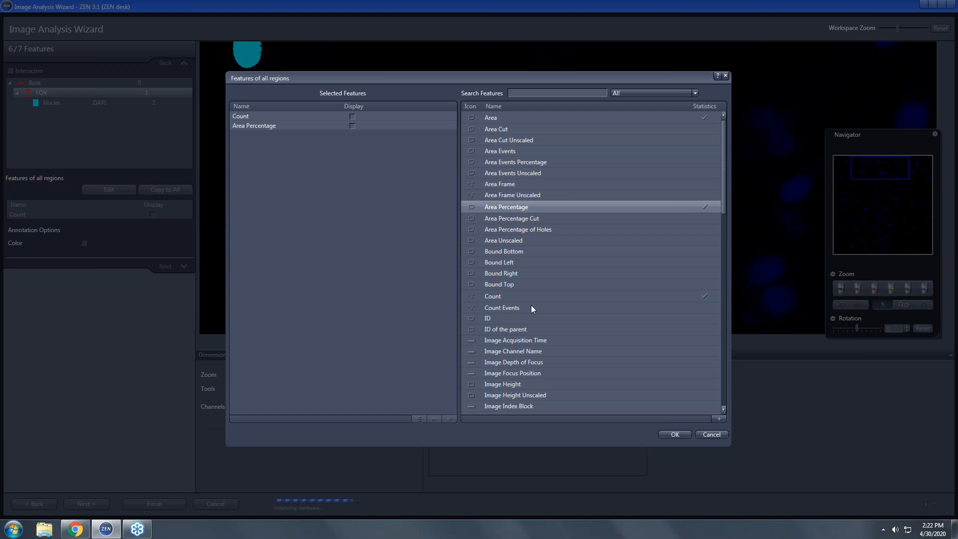
pyautogui.click(685, 436)
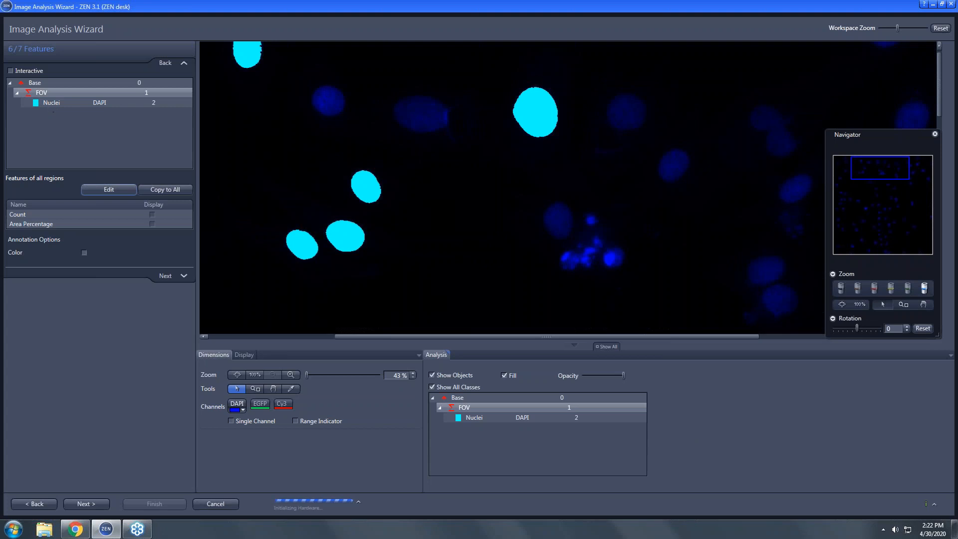
# Add Intensity Mean Value of channel 'DAPI' to the individual region features measured for the Nuclei class.
pyautogui.click(51, 104)
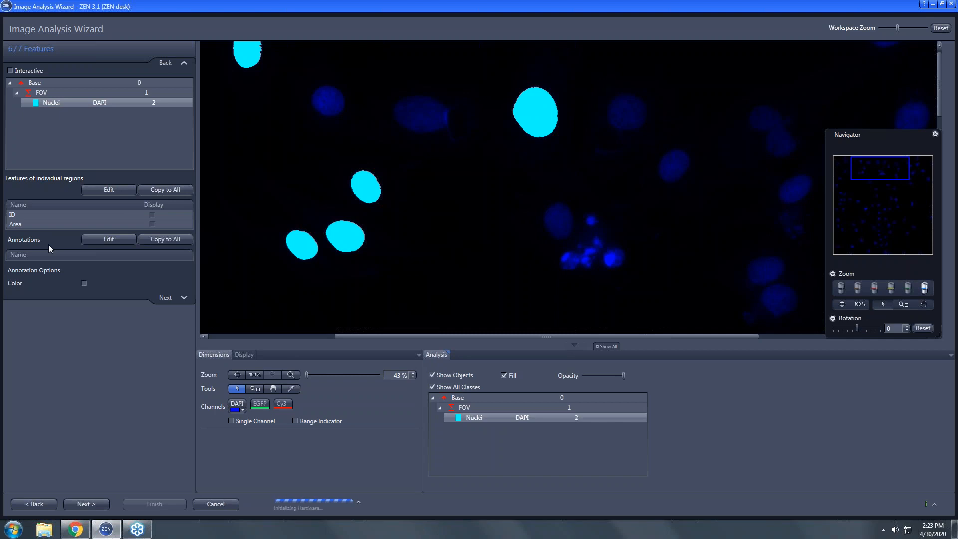
pyautogui.click(110, 188)
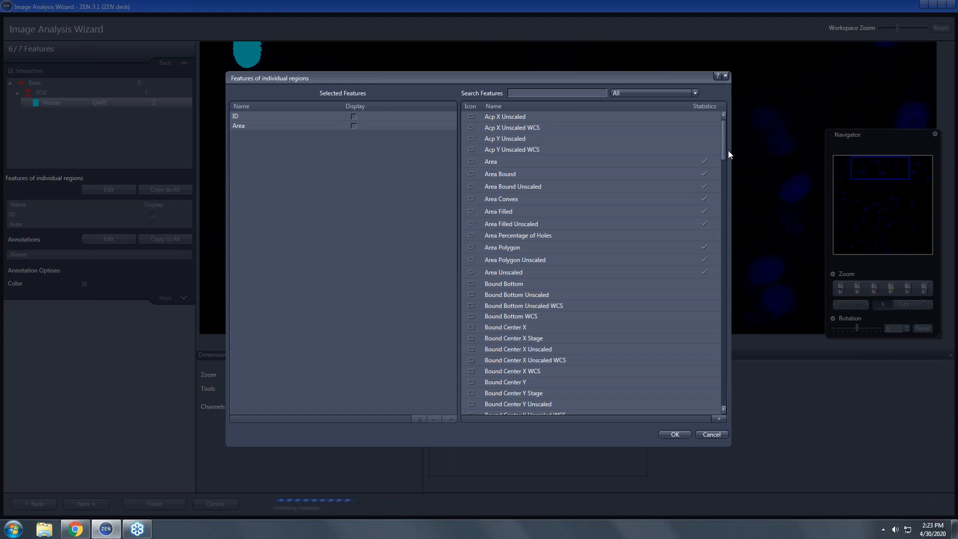
pyautogui.moveTo(724, 149); pyautogui.dragTo(729, 236)
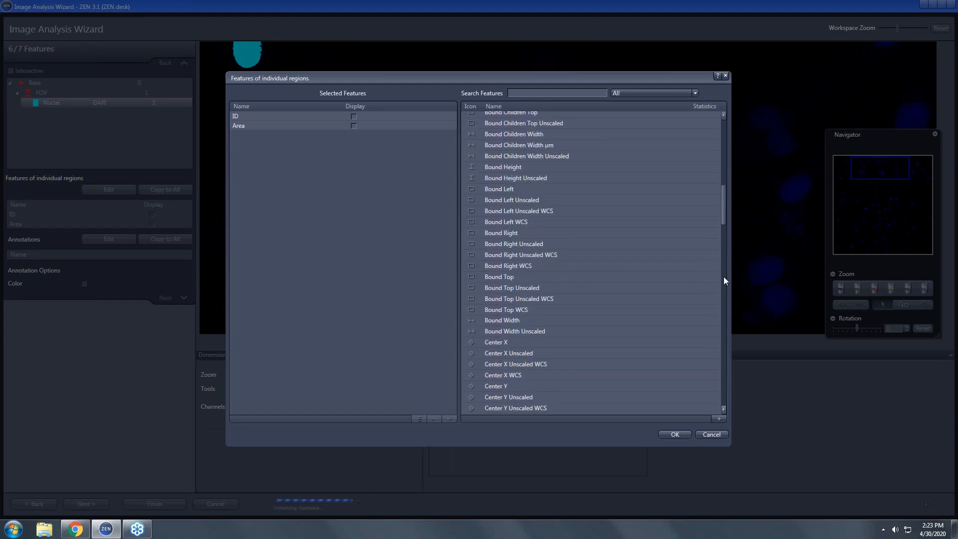
pyautogui.moveTo(723, 190); pyautogui.dragTo(722, 284)
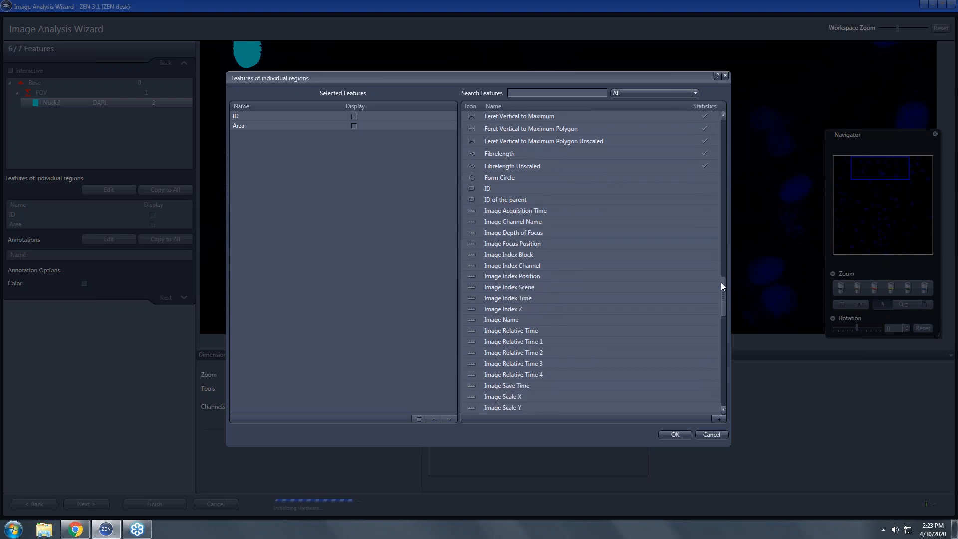
pyautogui.moveTo(721, 283); pyautogui.dragTo(718, 313)
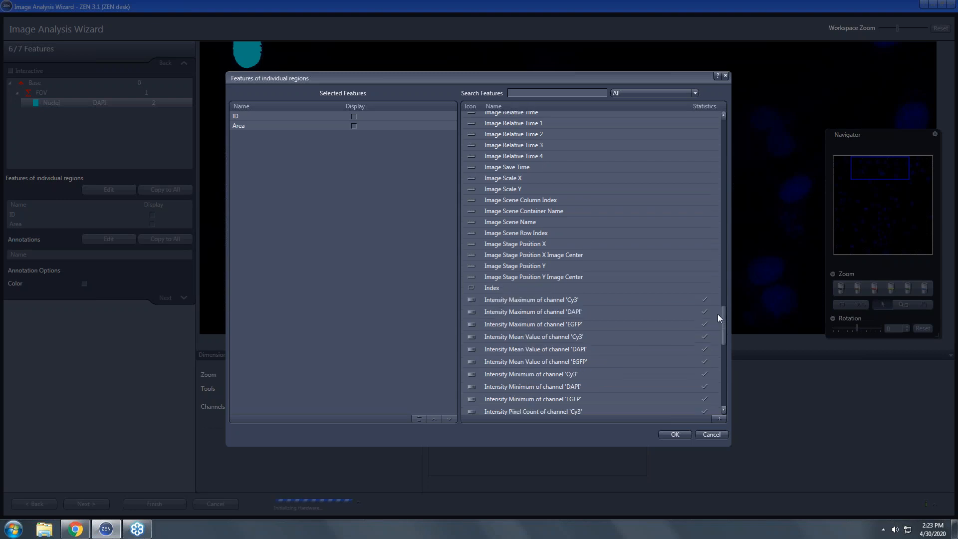
pyautogui.click(528, 349)
pyautogui.doubleClick(571, 349)
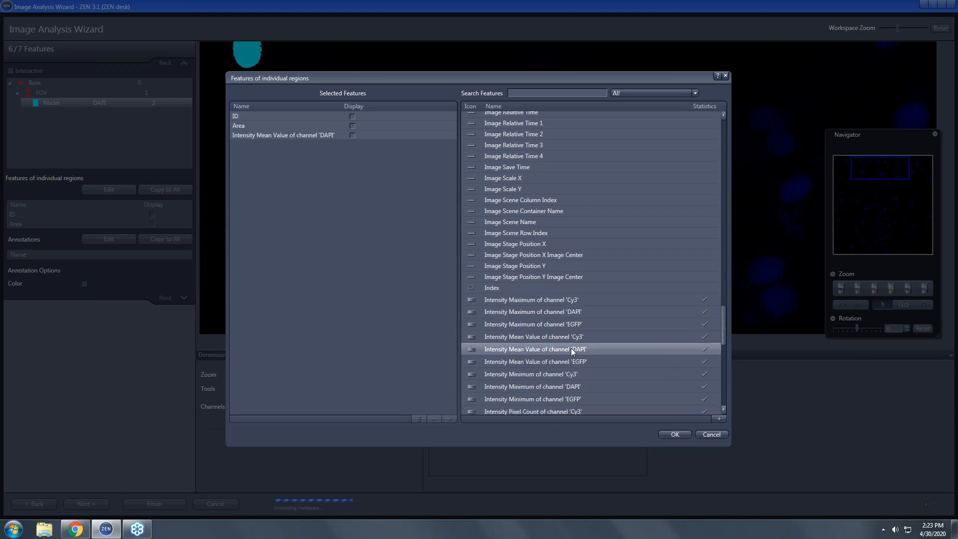
pyautogui.click(675, 434)
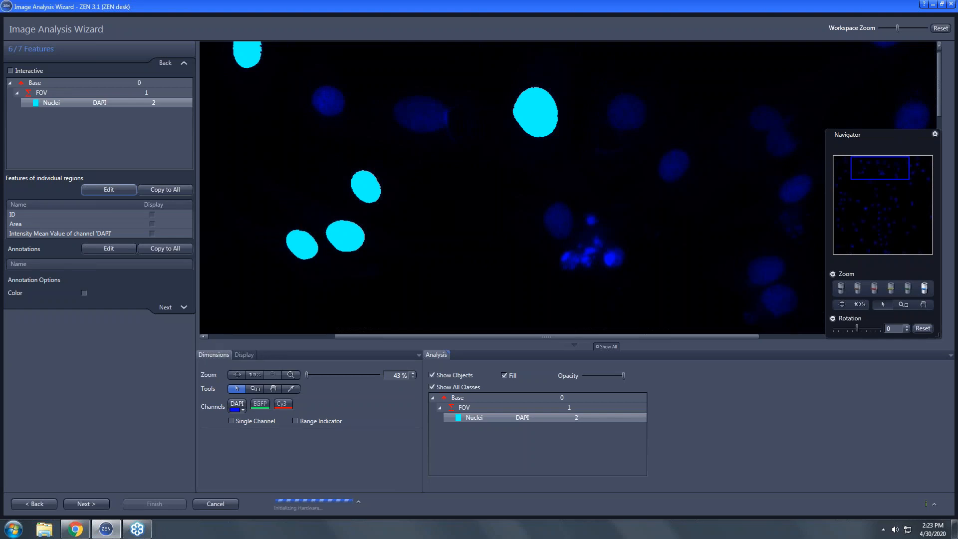
# Preview the Nuclei results, finish the analysis setup, and run the Cell count analysis on the BPAE cells image.
pyautogui.click(86, 504)
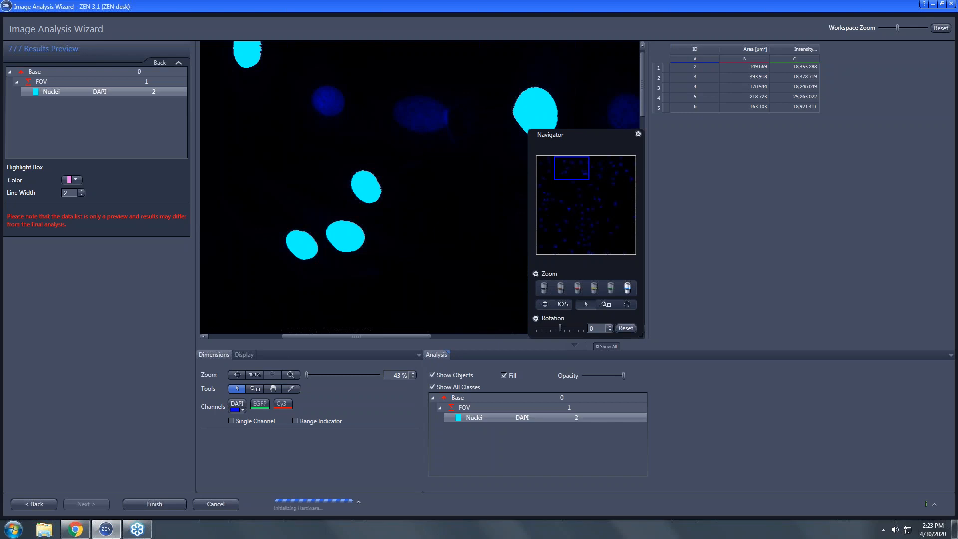
pyautogui.click(149, 504)
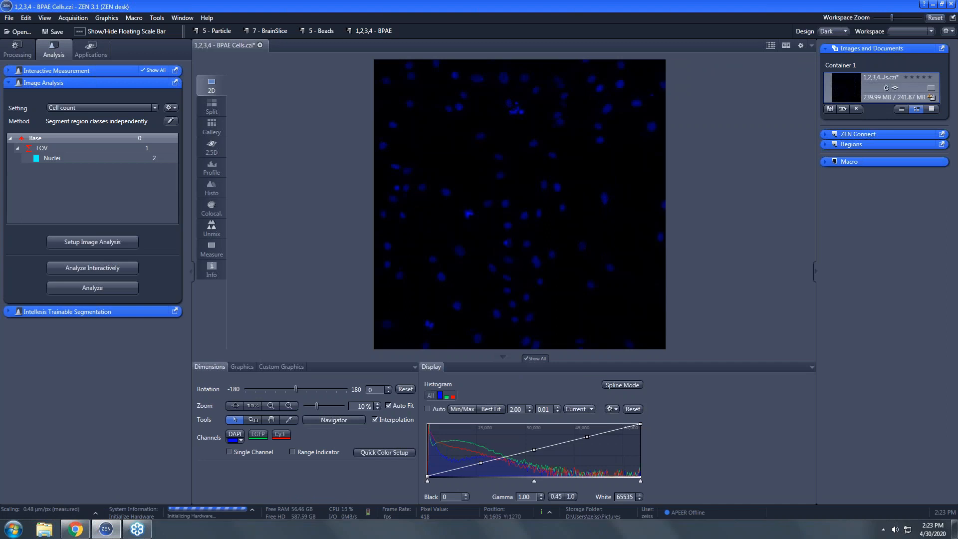
pyautogui.click(95, 293)
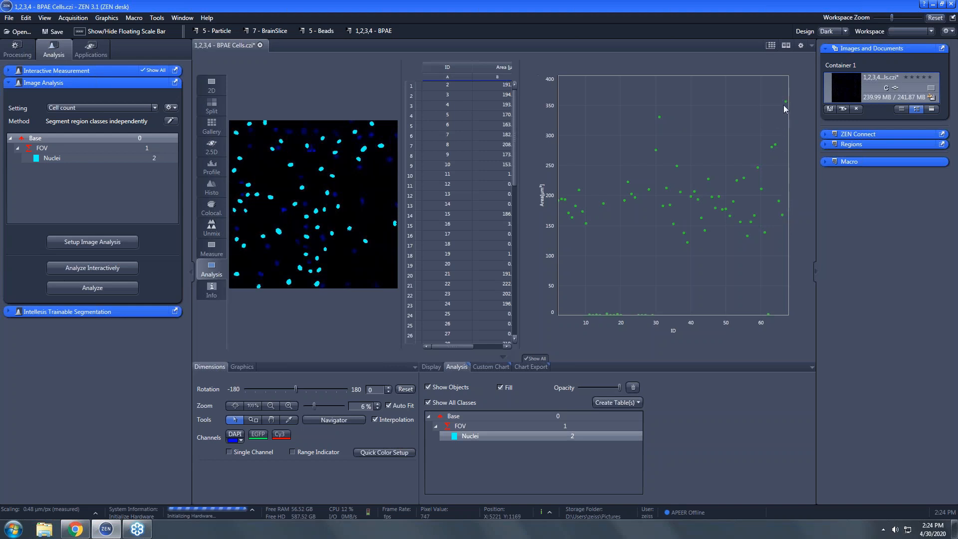
# Select the scatter plot point with the largest area and zoom in on the corresponding nucleus in the image.
pyautogui.moveTo(784, 103)
pyautogui.click(786, 102)
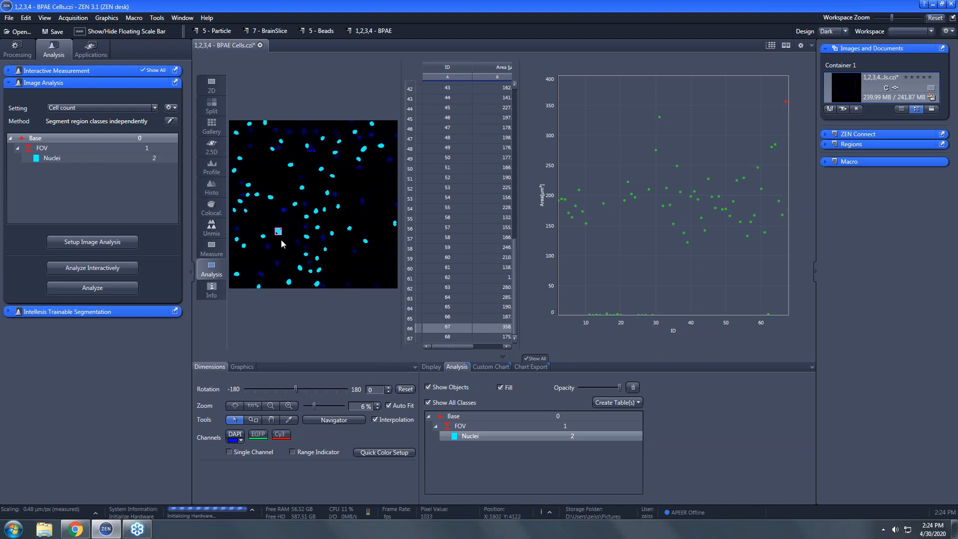
pyautogui.scroll(2, 281, 241)
pyautogui.scroll(1, 281, 241)
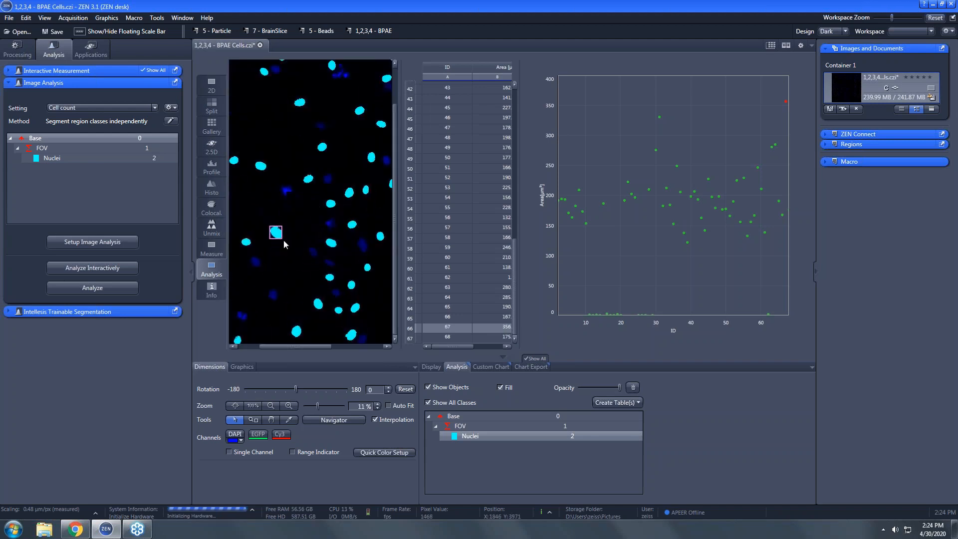
# Select the scatter plot point with the second-largest area to locate its nucleus in the image.
pyautogui.scroll(3, 283, 239)
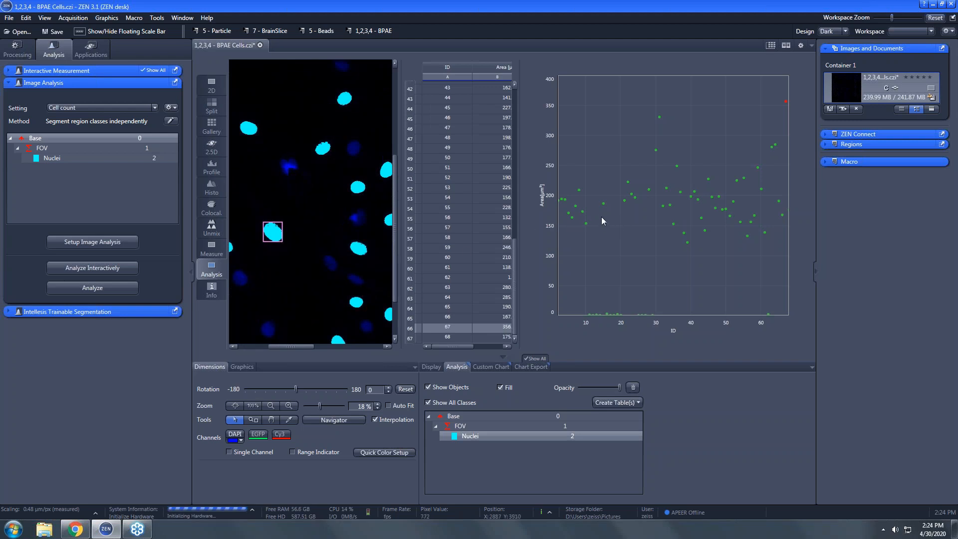
pyautogui.click(660, 115)
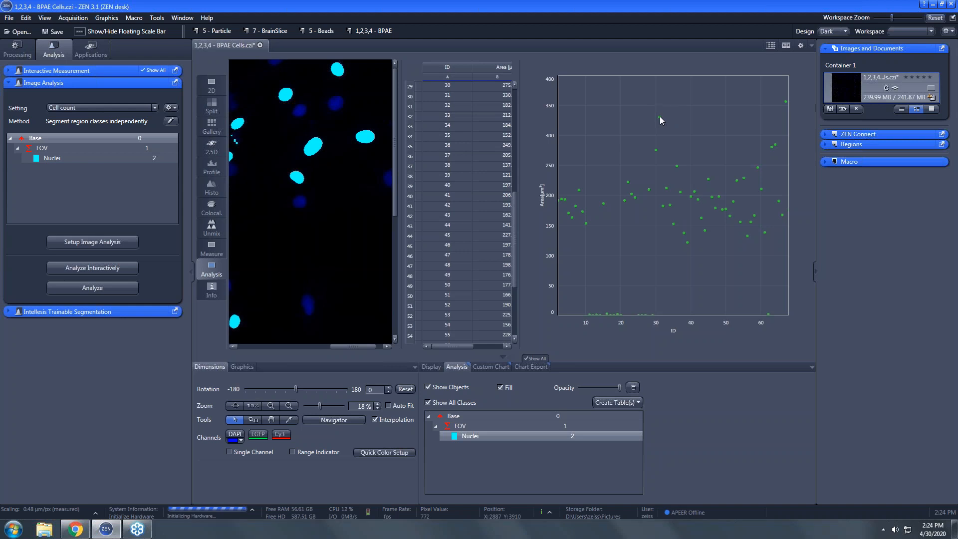
pyautogui.click(660, 117)
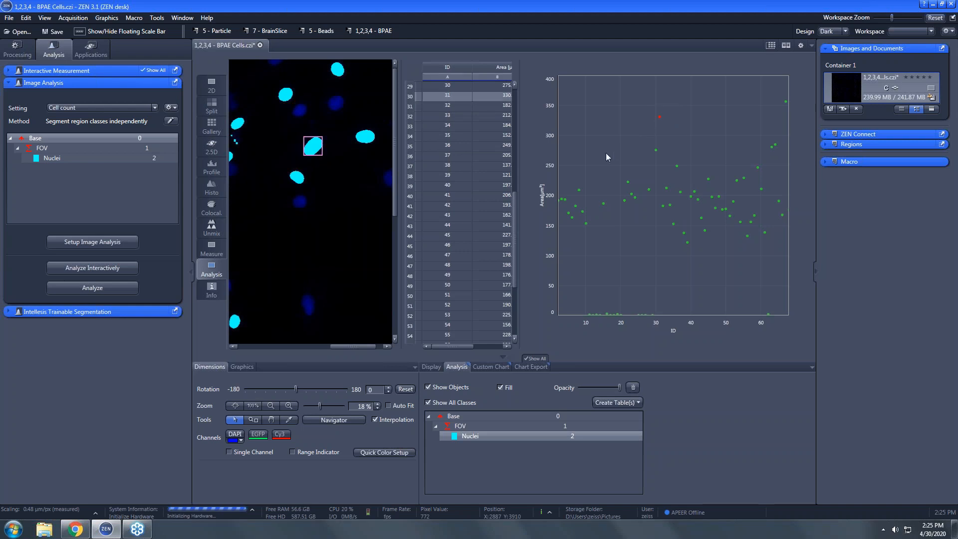
# Set the custom chart's X-axis to Intensity Mean Value of channel 'DAPI'.
pyautogui.click(495, 366)
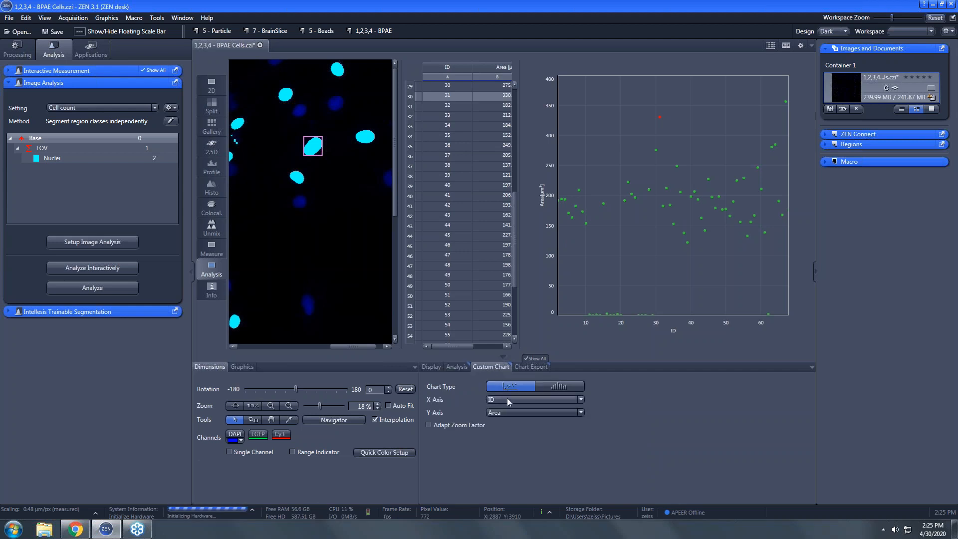
pyautogui.click(581, 399)
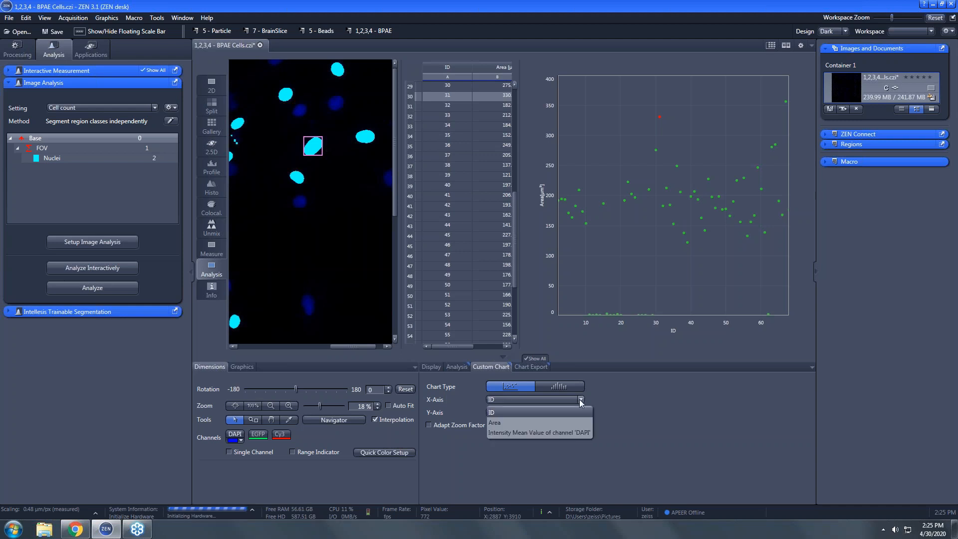
pyautogui.click(565, 433)
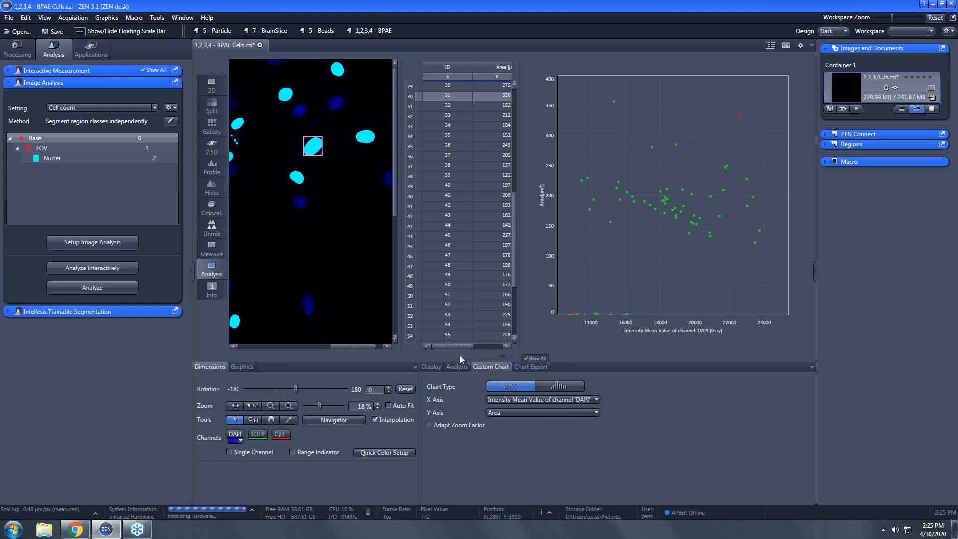
# Create a separate table document from the measurements of the "Nuclei" class.
pyautogui.click(458, 368)
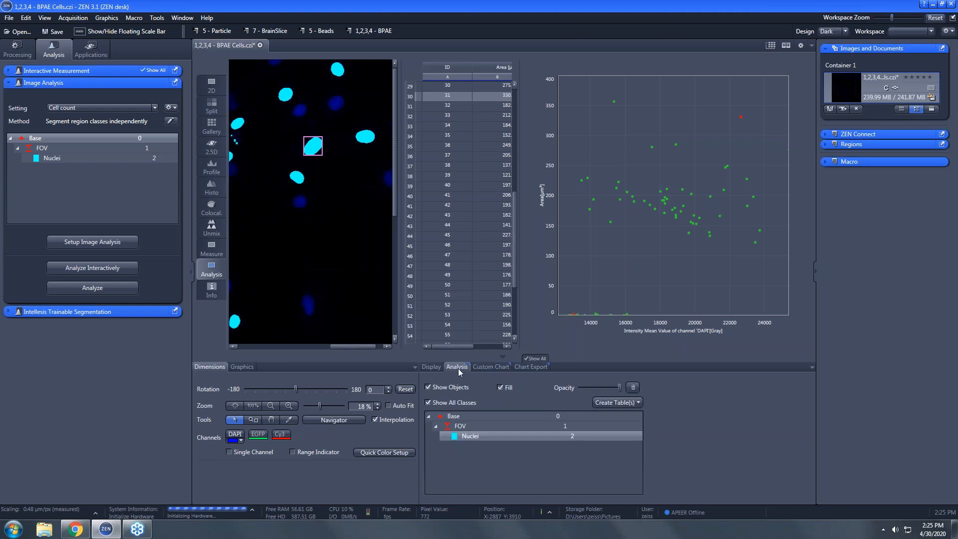
pyautogui.click(618, 402)
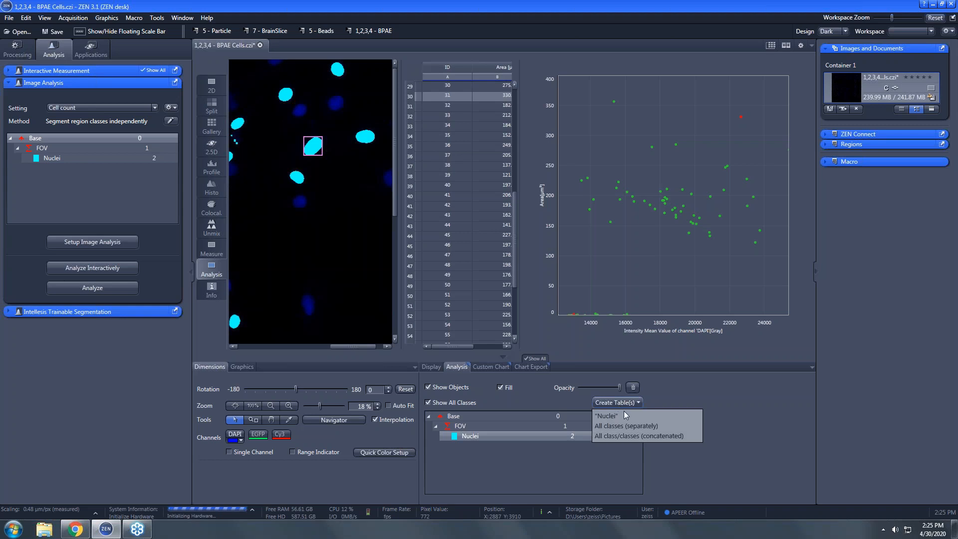
pyautogui.click(625, 416)
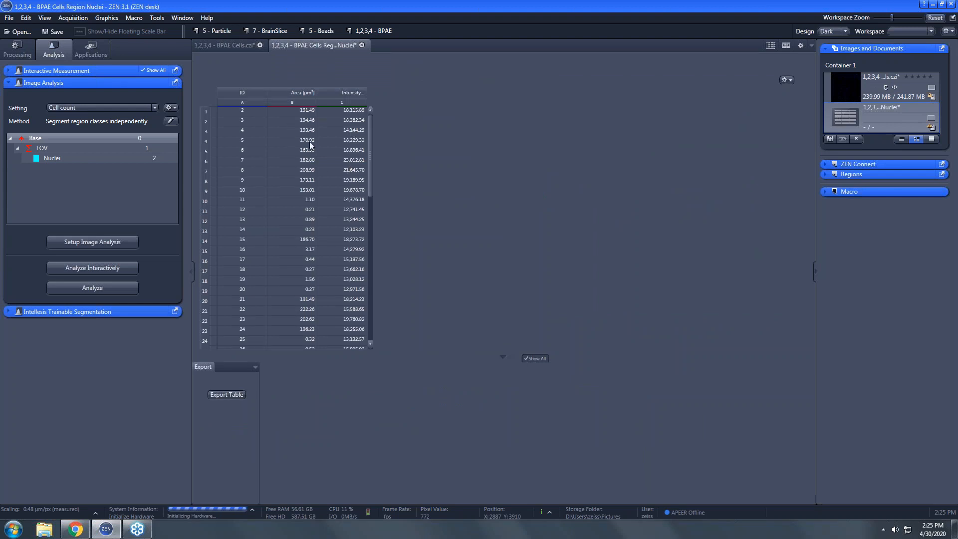
# View the CSV export options for the Nuclei table, close them without saving, and return to the BPAE Cells image.
pyautogui.click(233, 394)
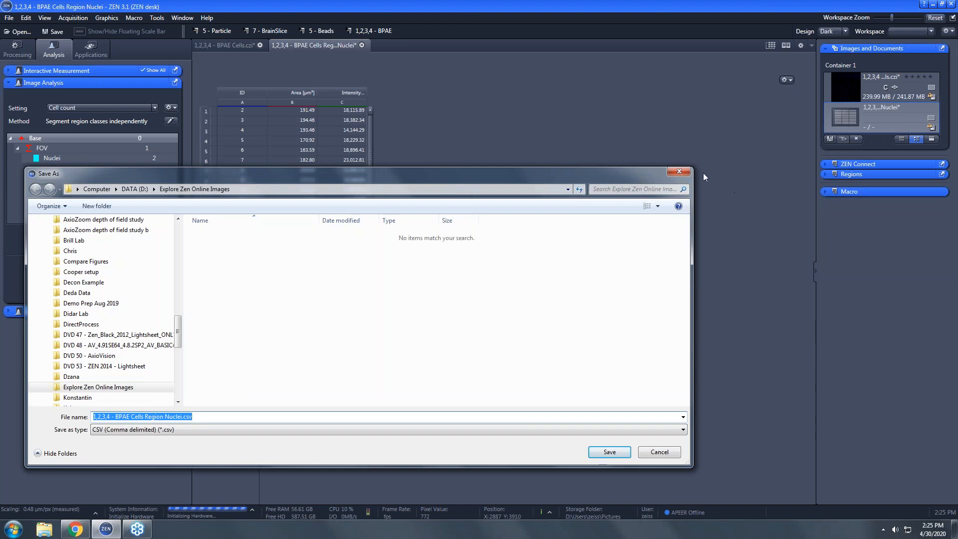
pyautogui.click(680, 173)
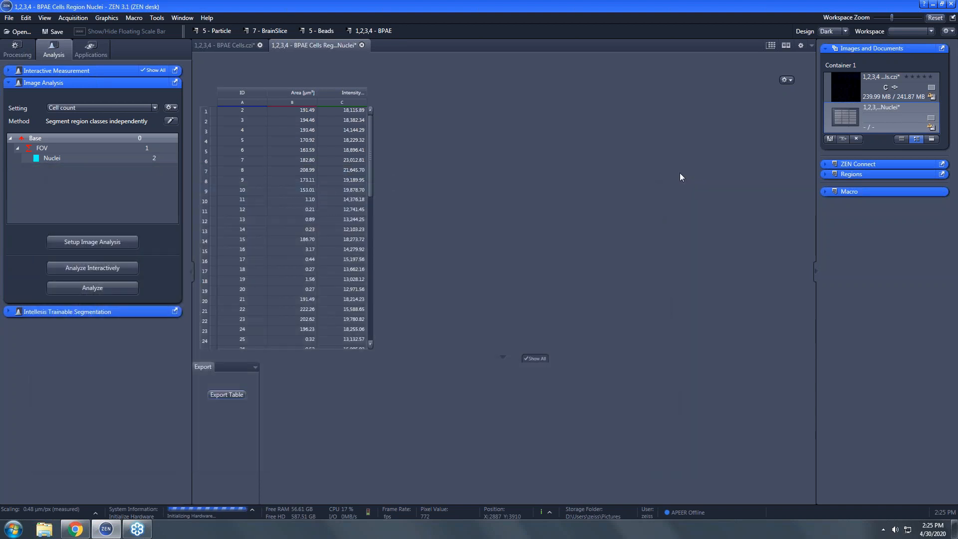
pyautogui.click(235, 45)
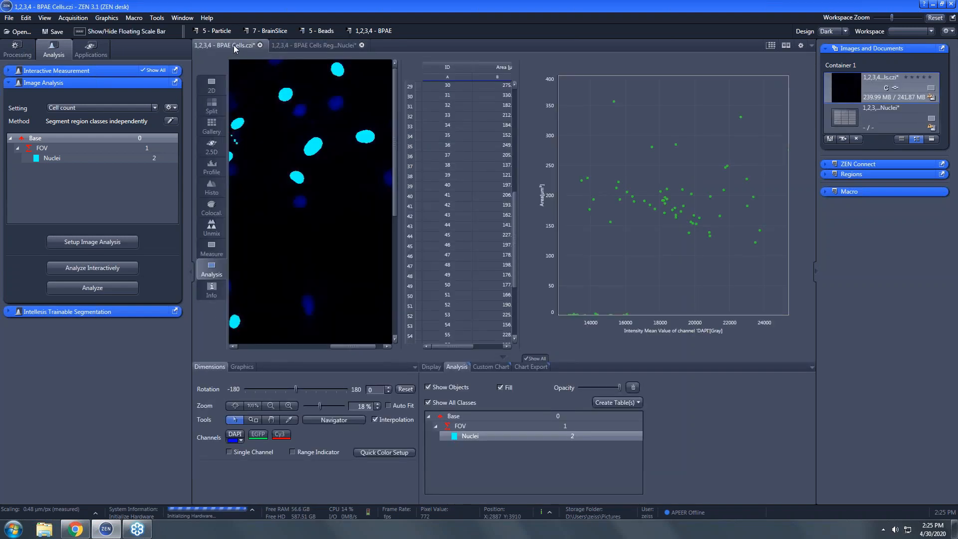